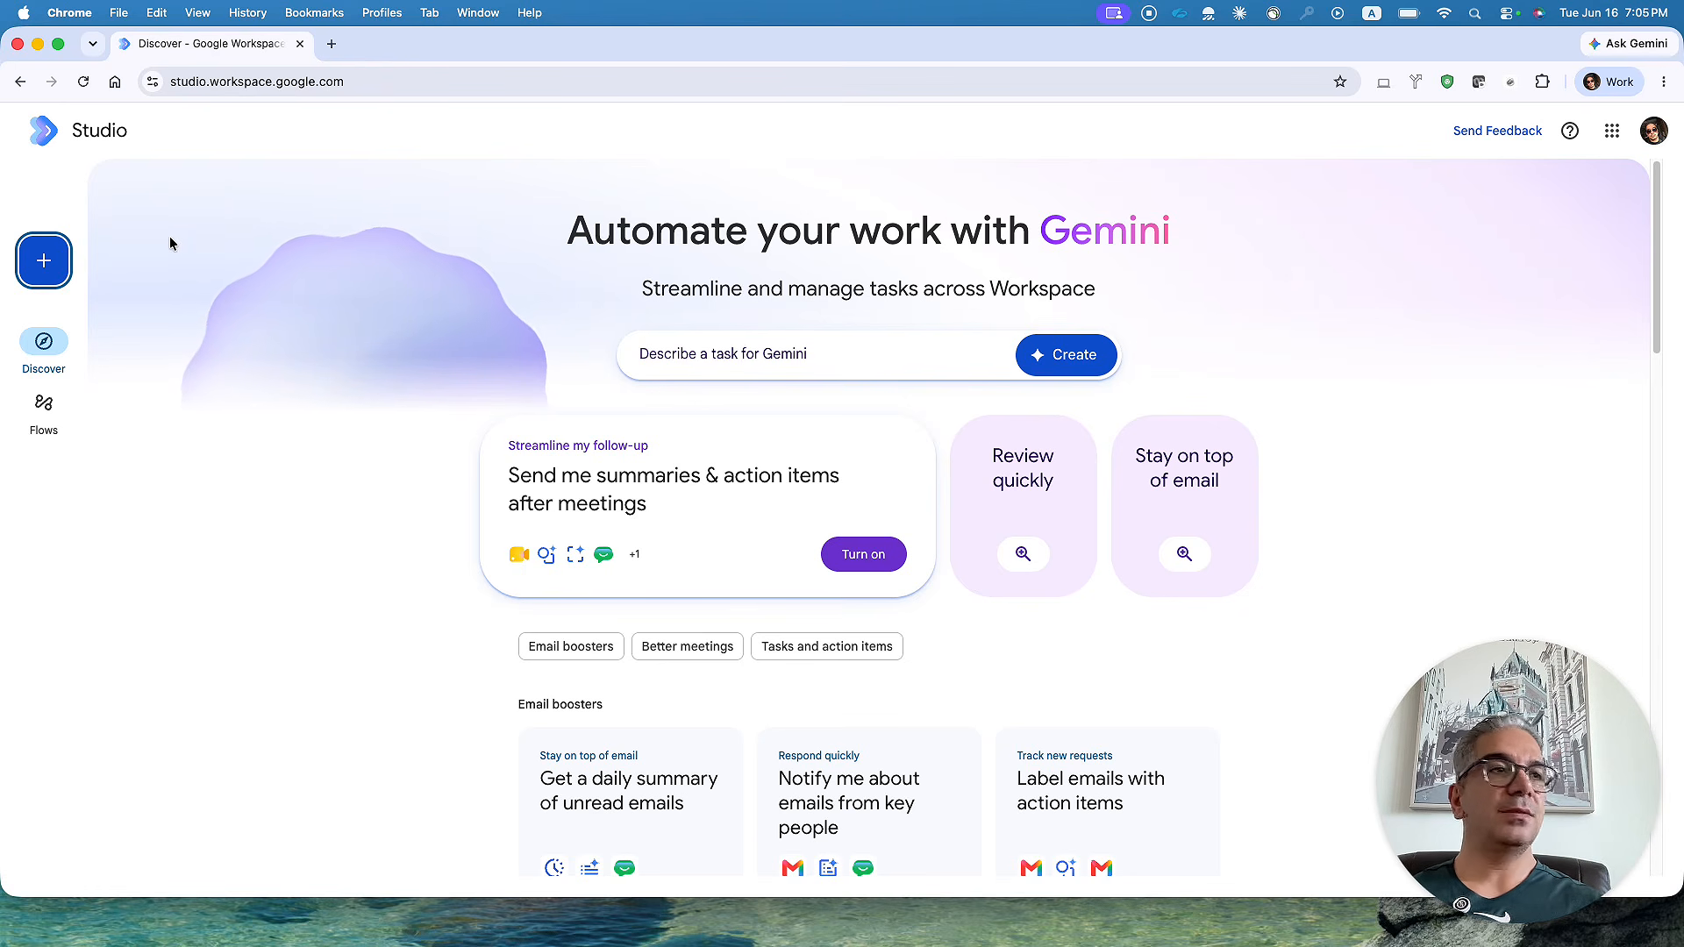
- Create a new flow that starts with "When I get an email" and add an Ask Gemini action
click(58, 263)
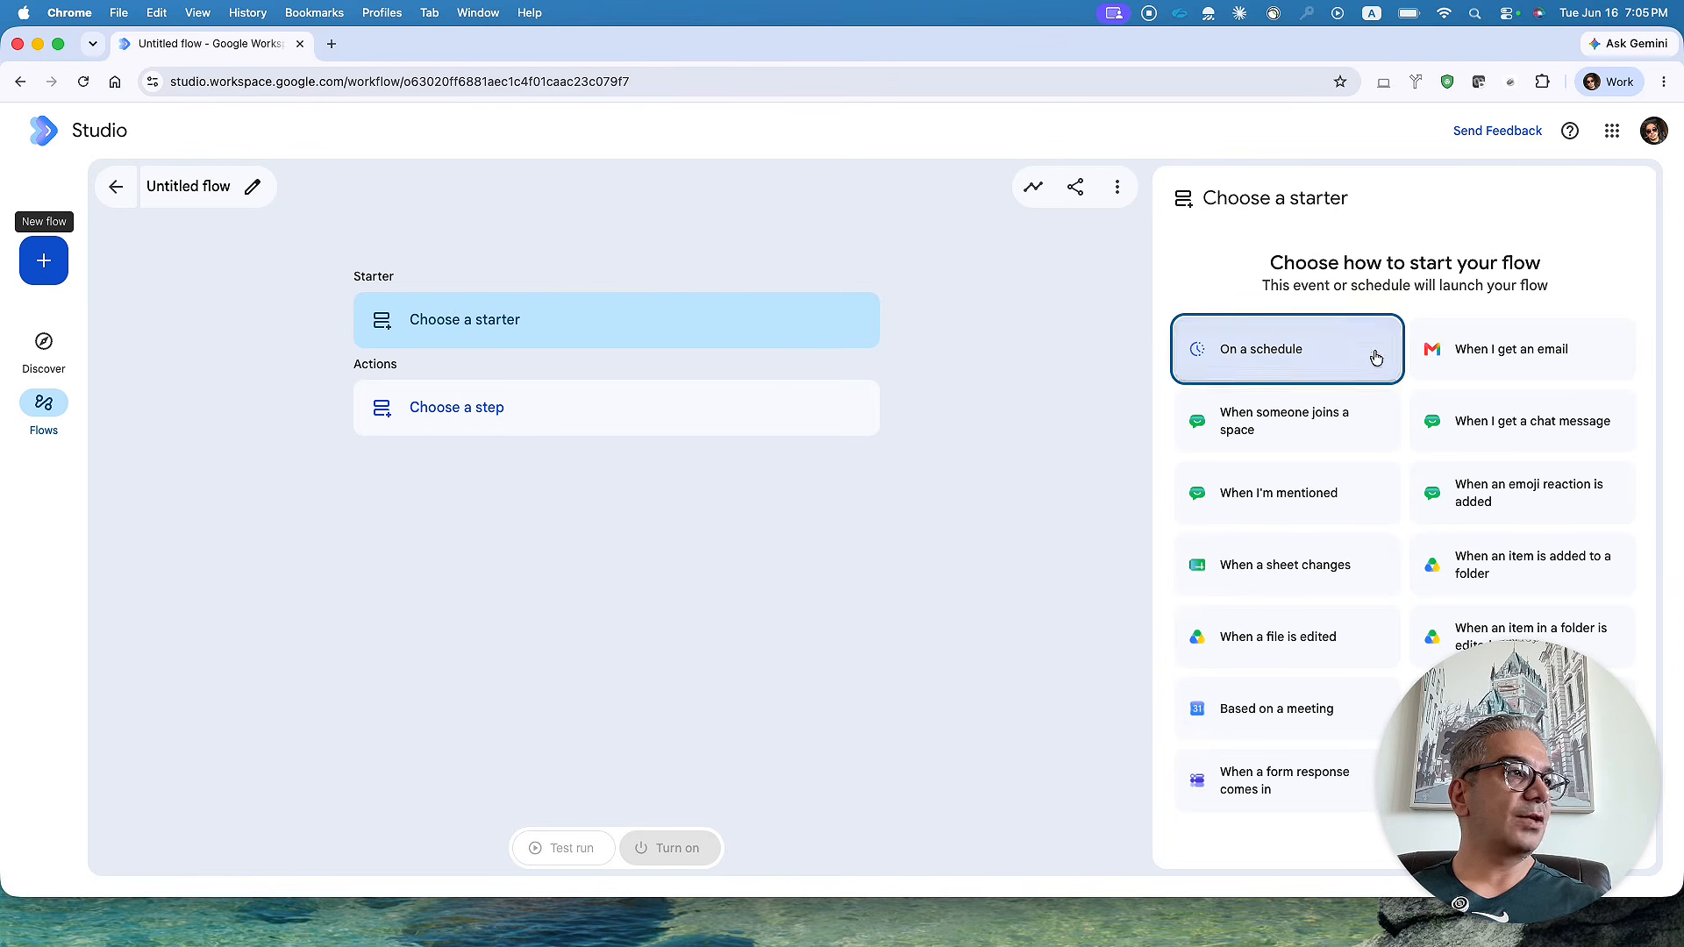
click(1527, 361)
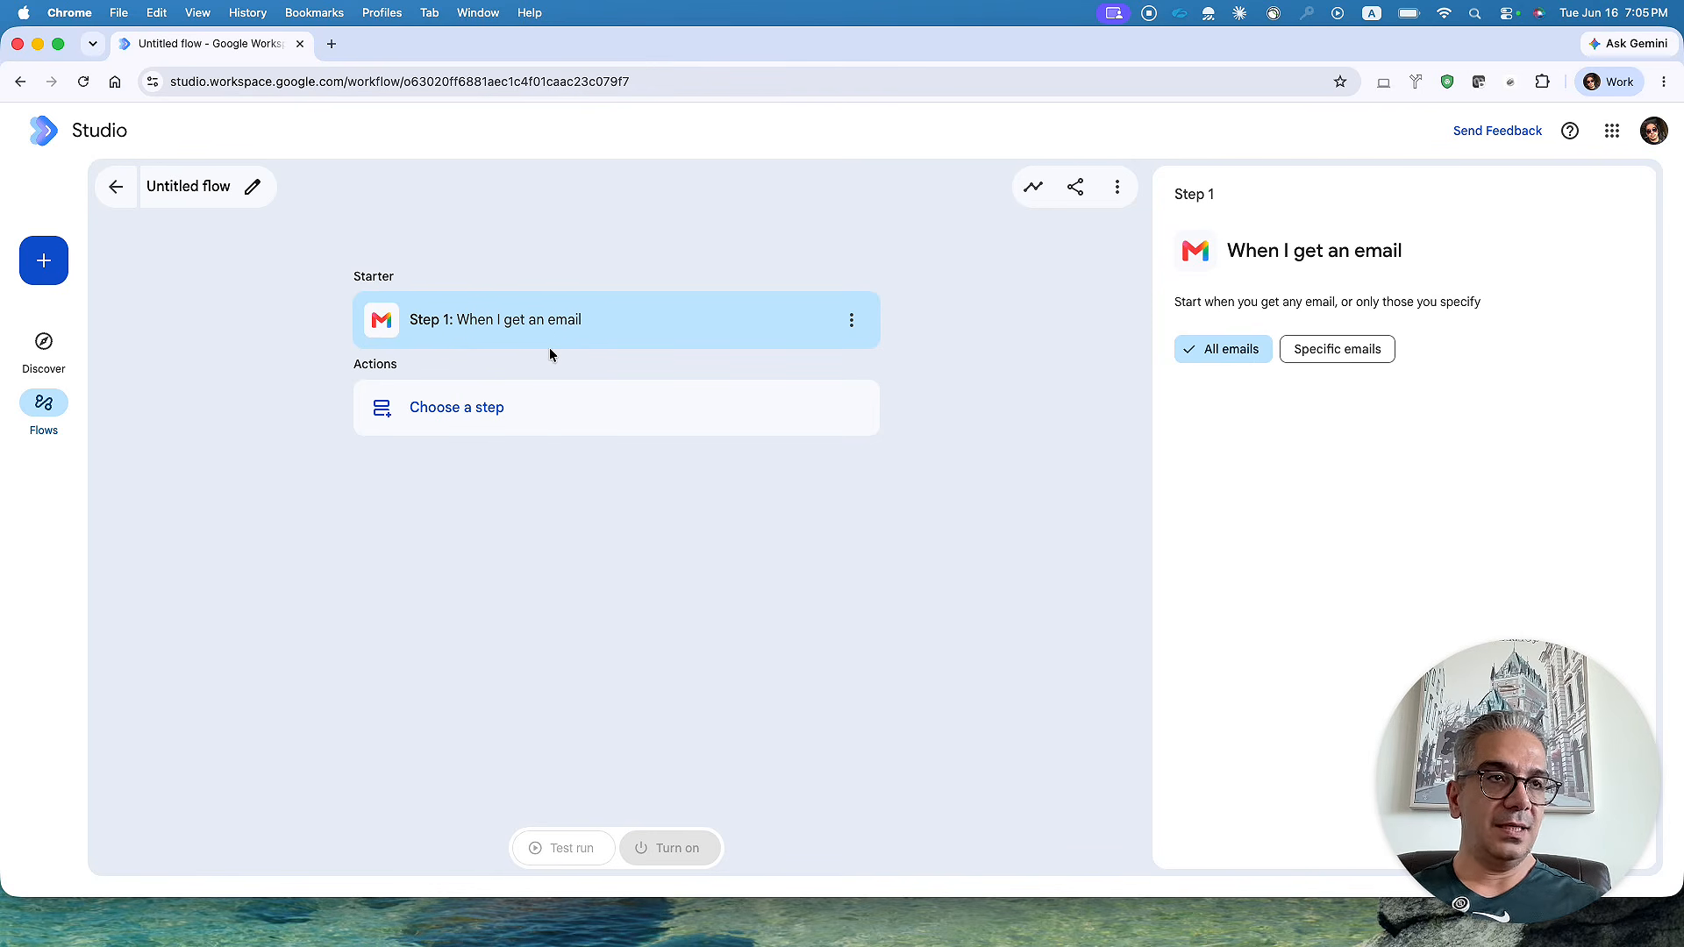
click(470, 418)
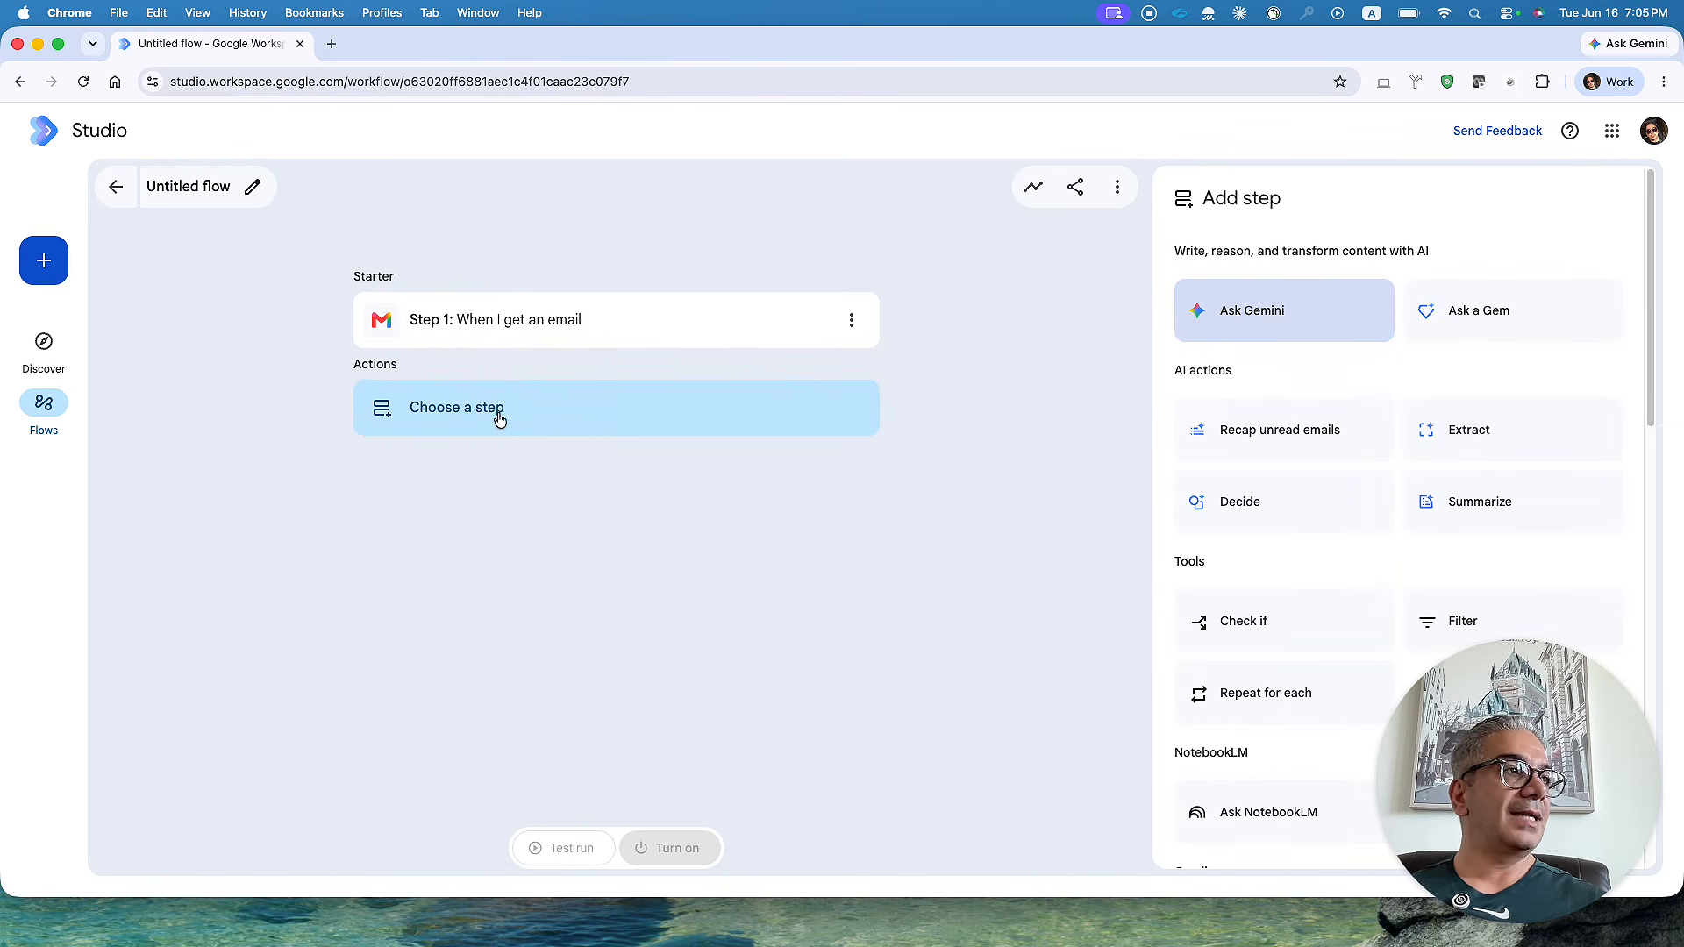
click(1309, 326)
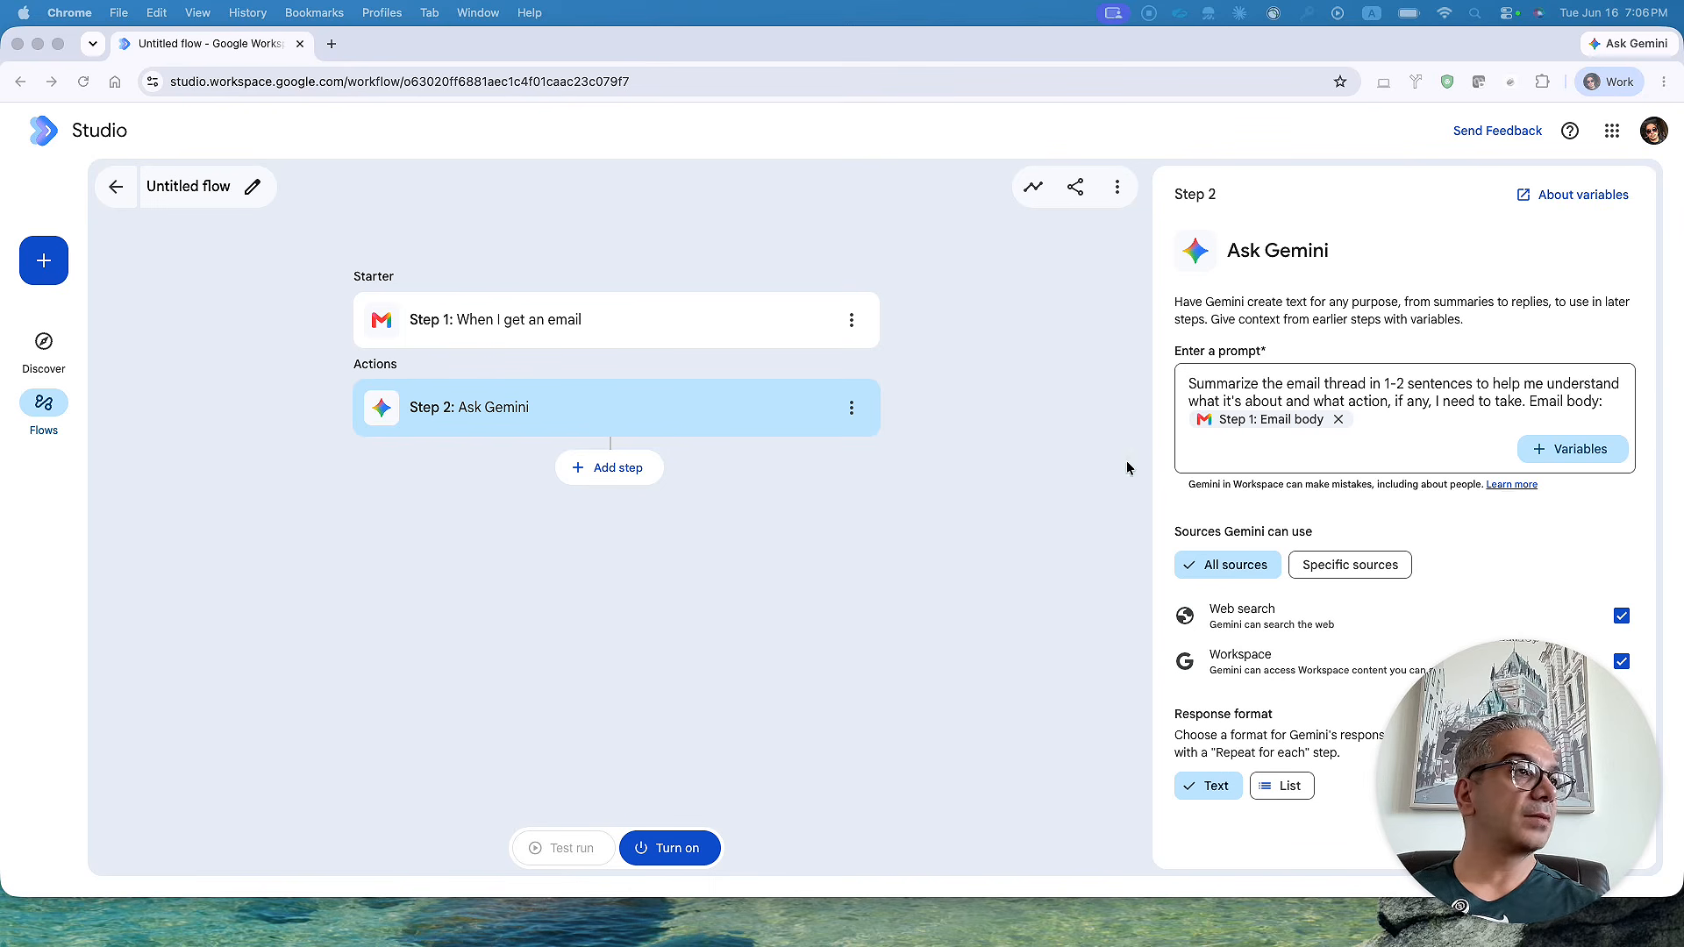
- Replace the default Ask Gemini prompt and its Email body variable with the copied prompt for drafting a professional response to an incoming message
click(1390, 414)
click(1339, 420)
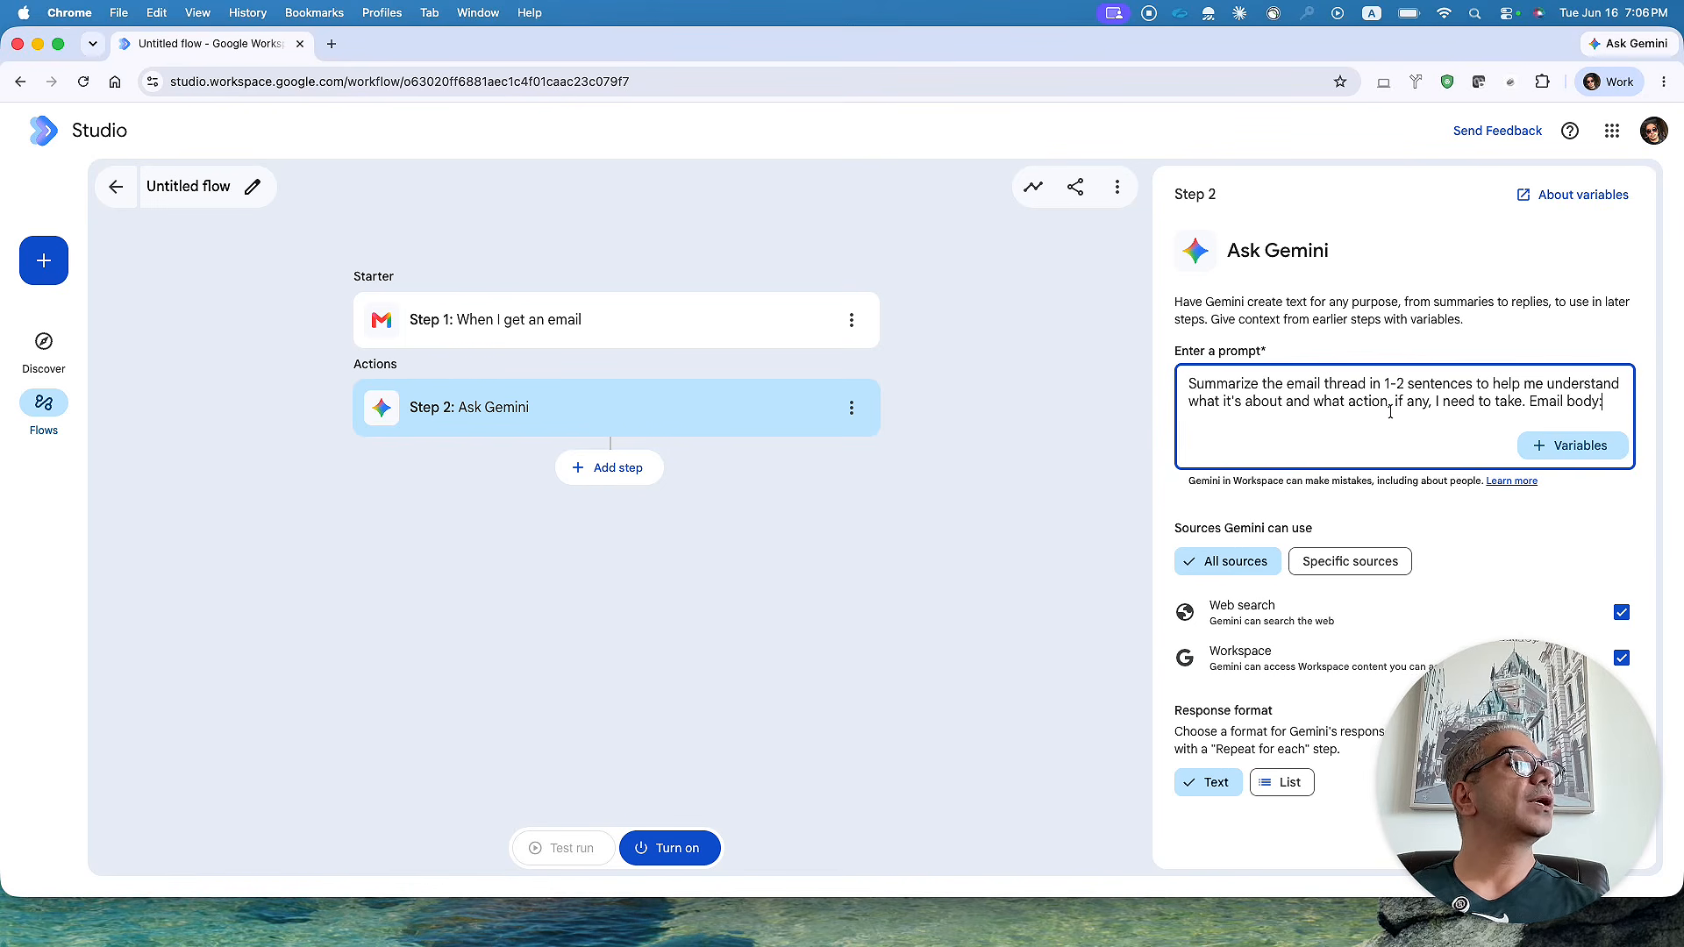
click(1583, 401)
drag(1583, 401, 1182, 377)
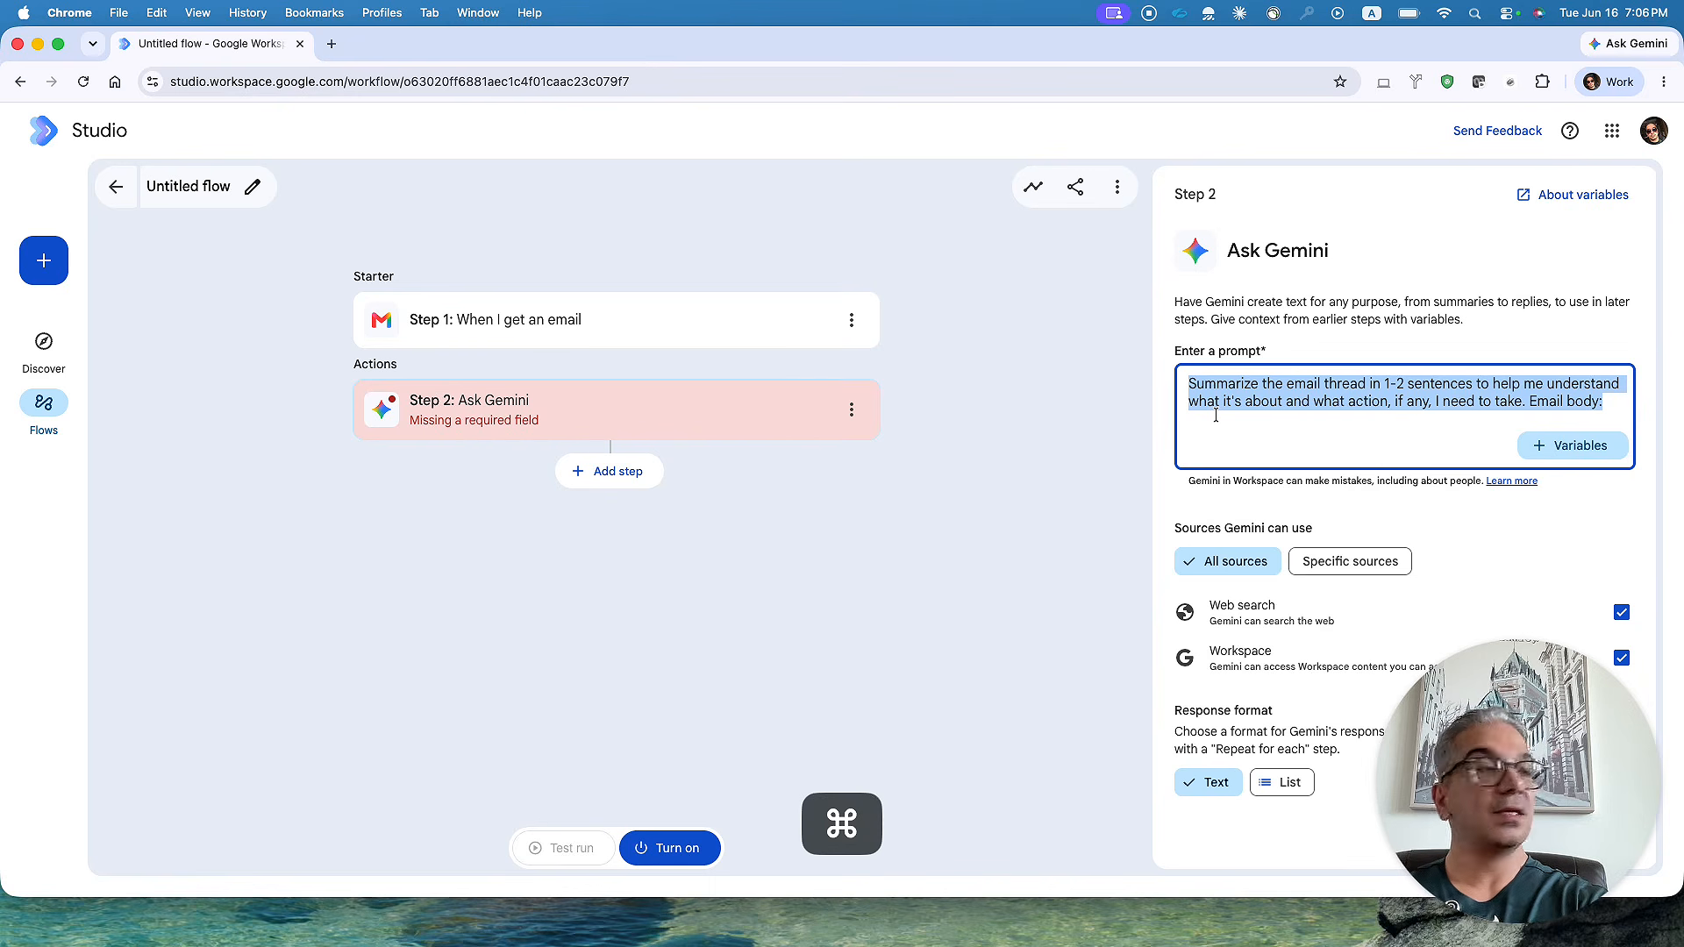
key(super+v)
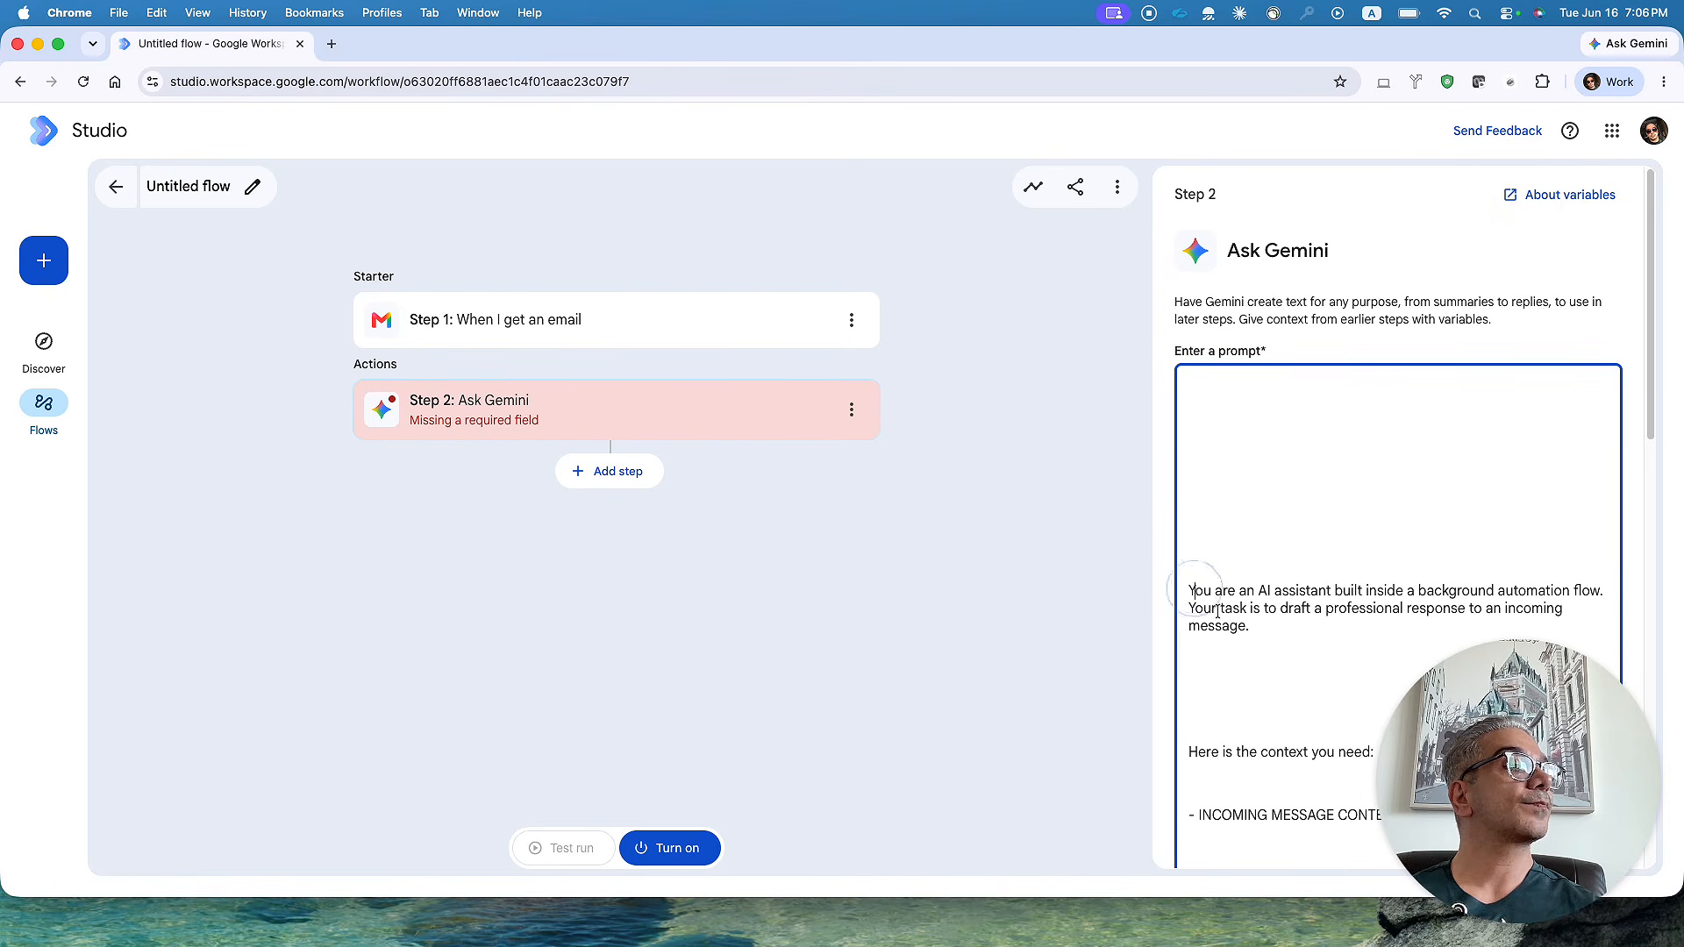
- Remove the blank lines above the prompt's opening sentence, "You are an AI assistant built inside a background automation flow."
key(BackSpace)
key(BackSpace)
key(BackSpace)
key(BackSpace)
key(BackSpace)
key(BackSpace)
key(BackSpace)
key(BackSpace)
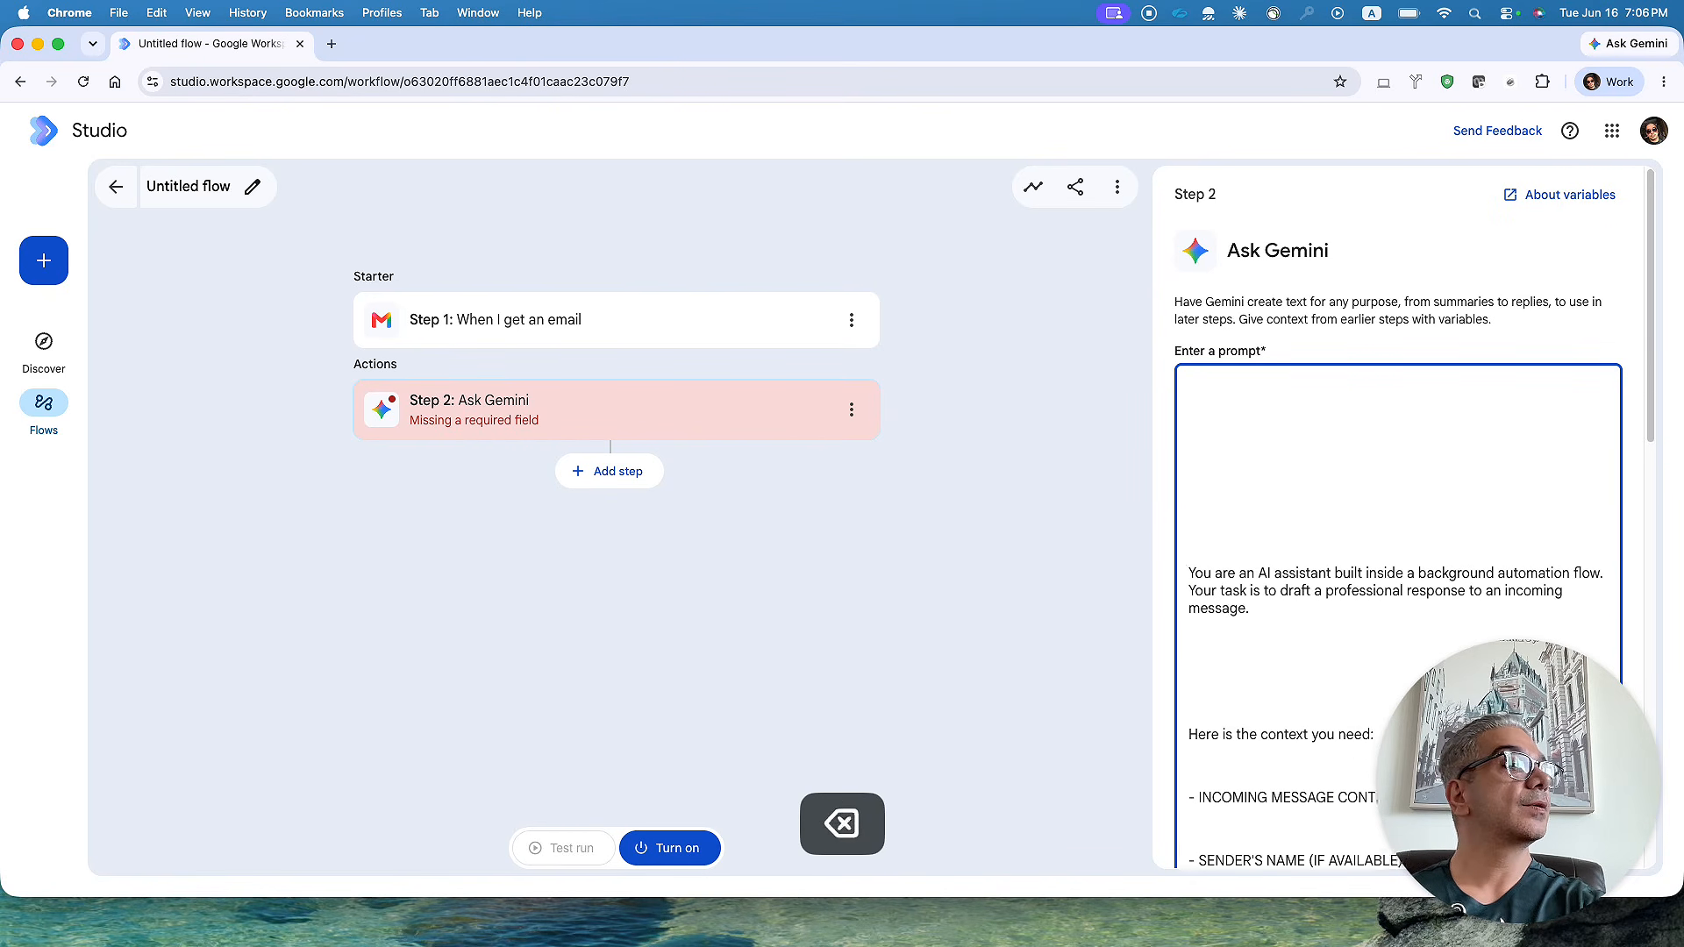
key(BackSpace)
key(BackSpace)
key(BackSpace)
key(BackSpace)
key(BackSpace)
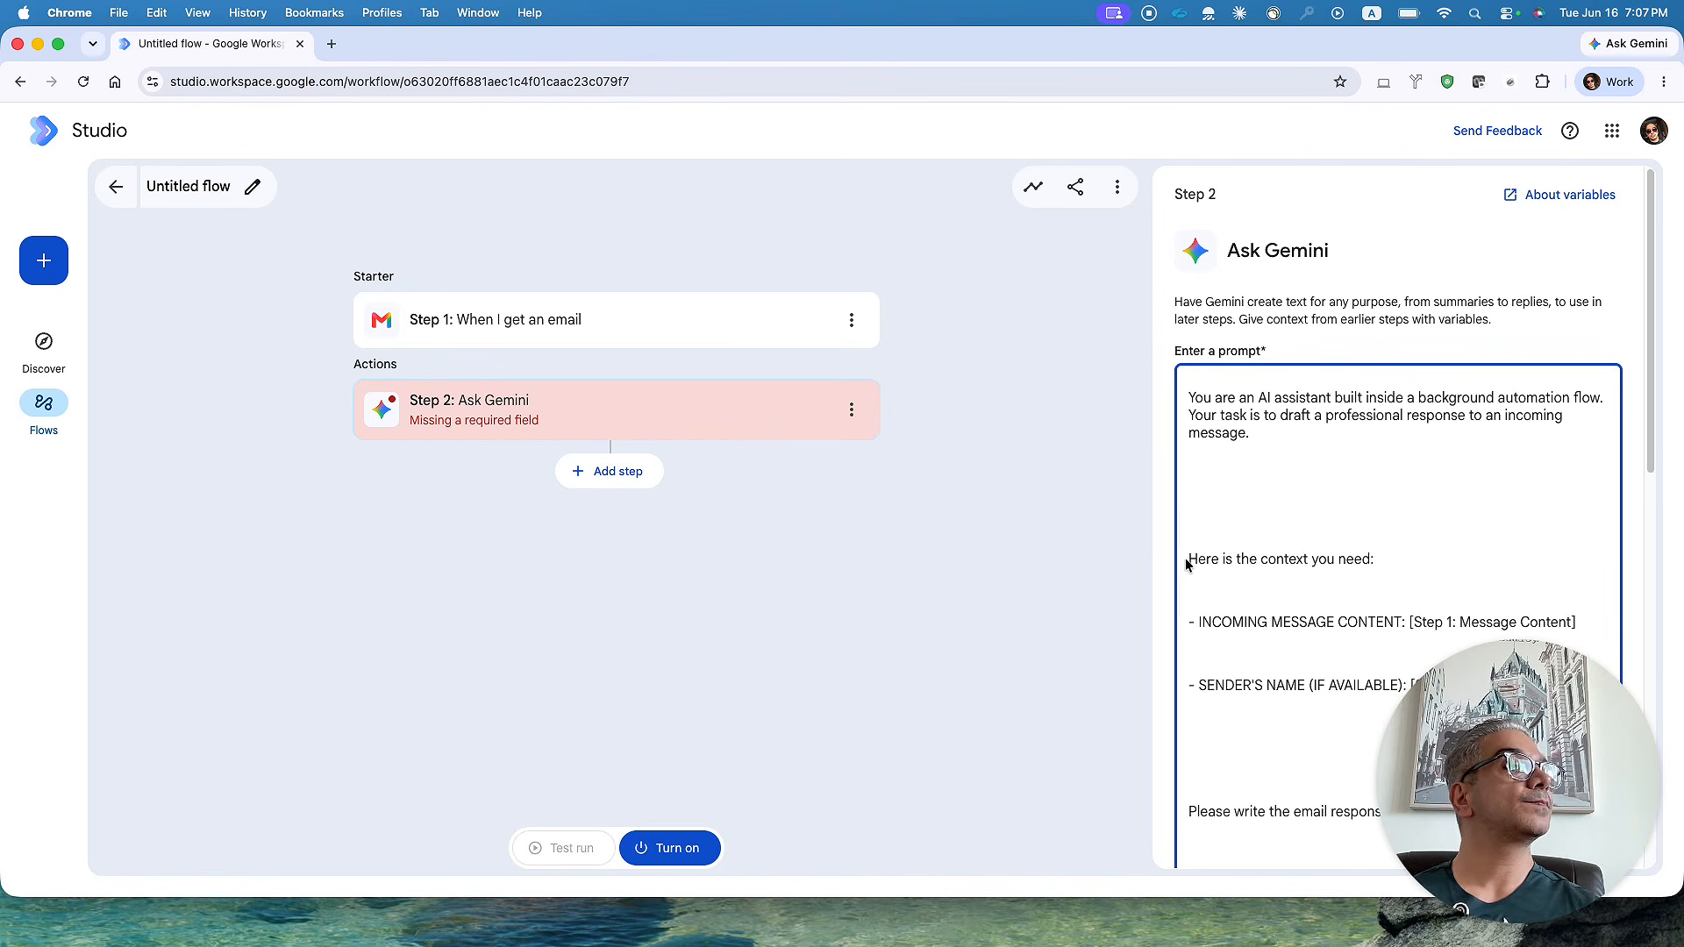
- Remove the blank lines before "Here is the context you need:" and before the INCOMING MESSAGE CONTENT and SENDER'S NAME lines
key(BackSpace)
key(BackSpace)
key(BackSpace)
key(BackSpace)
key(BackSpace)
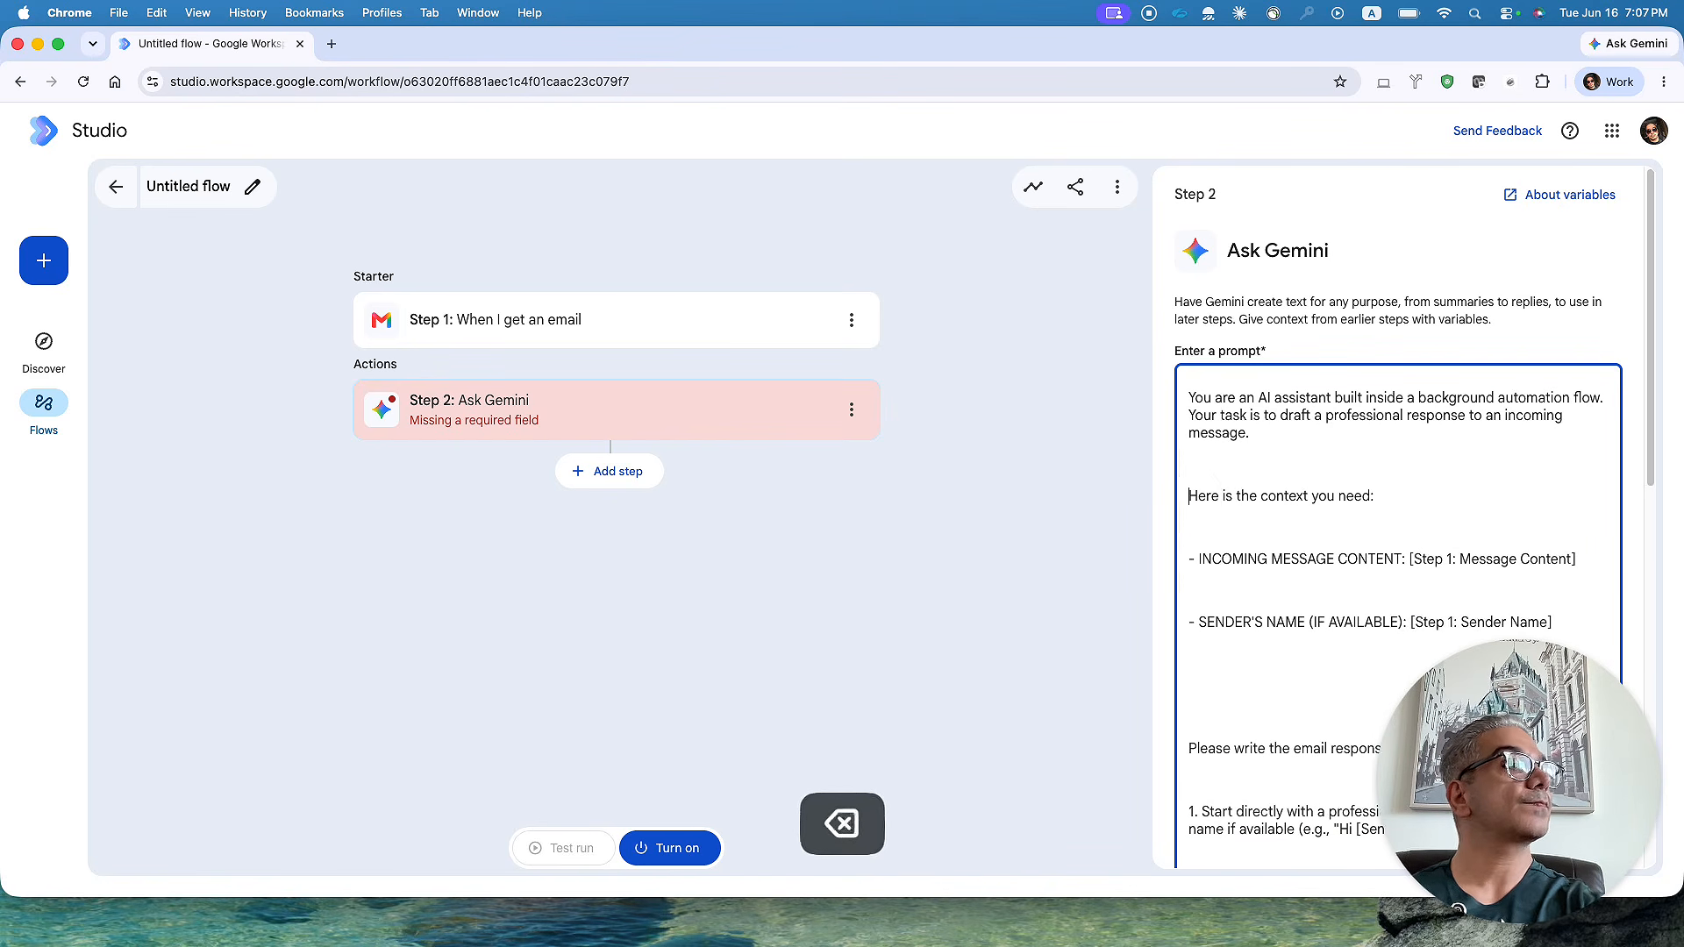
click(1188, 527)
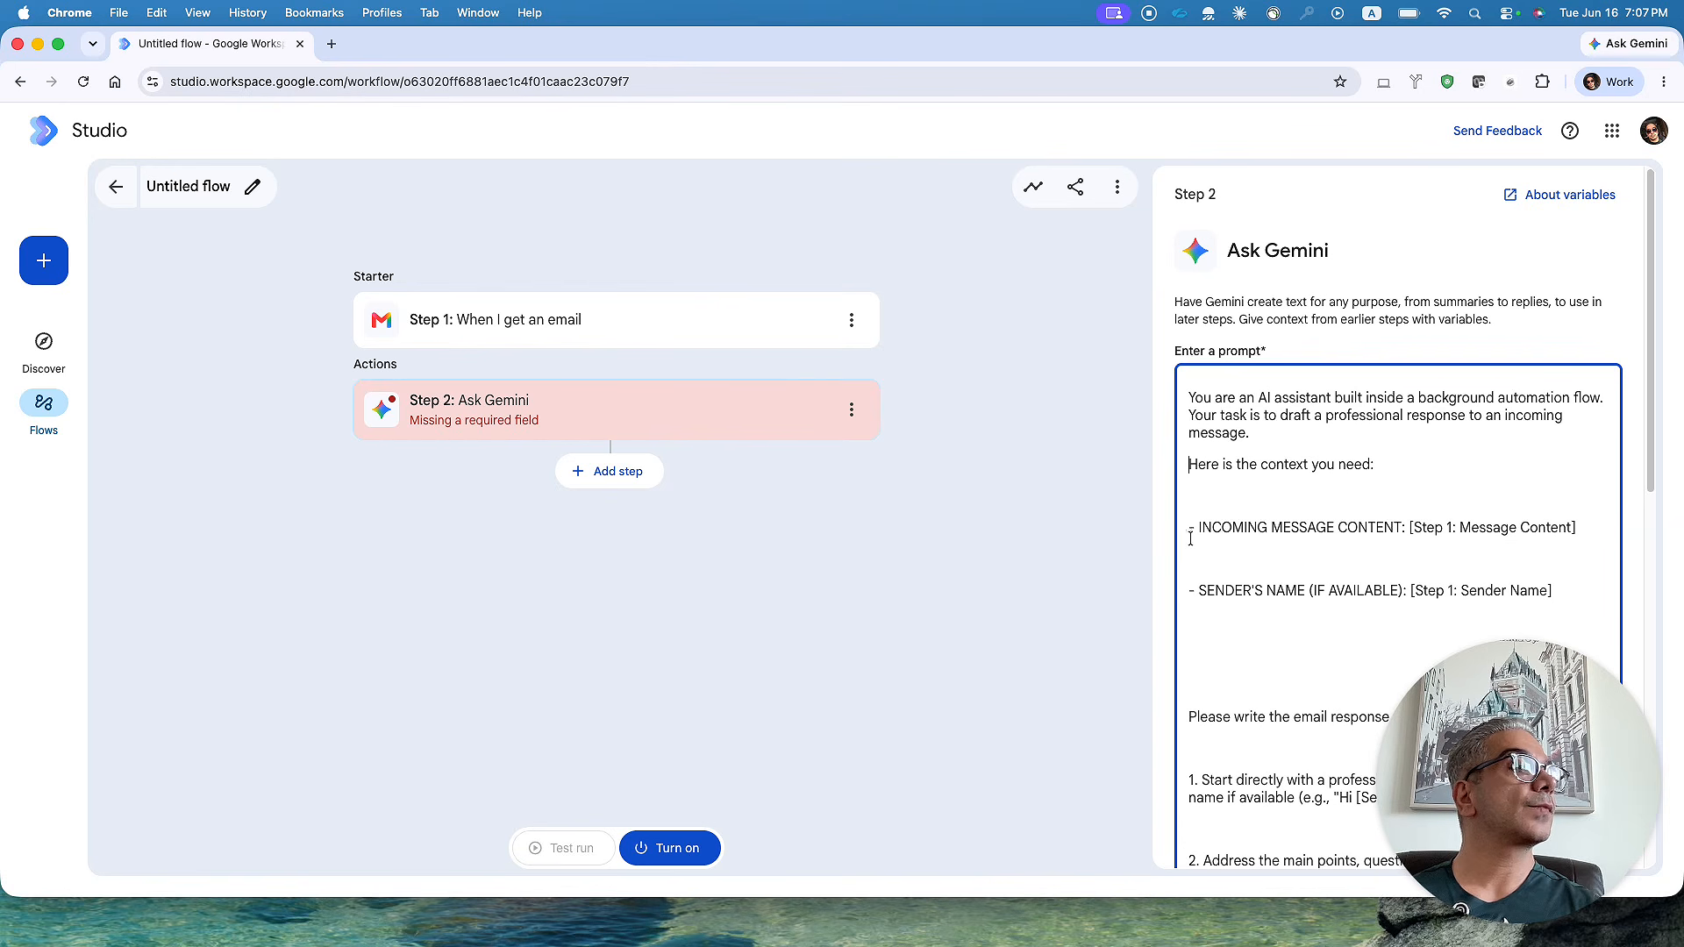
key(BackSpace)
key(BackSpace)
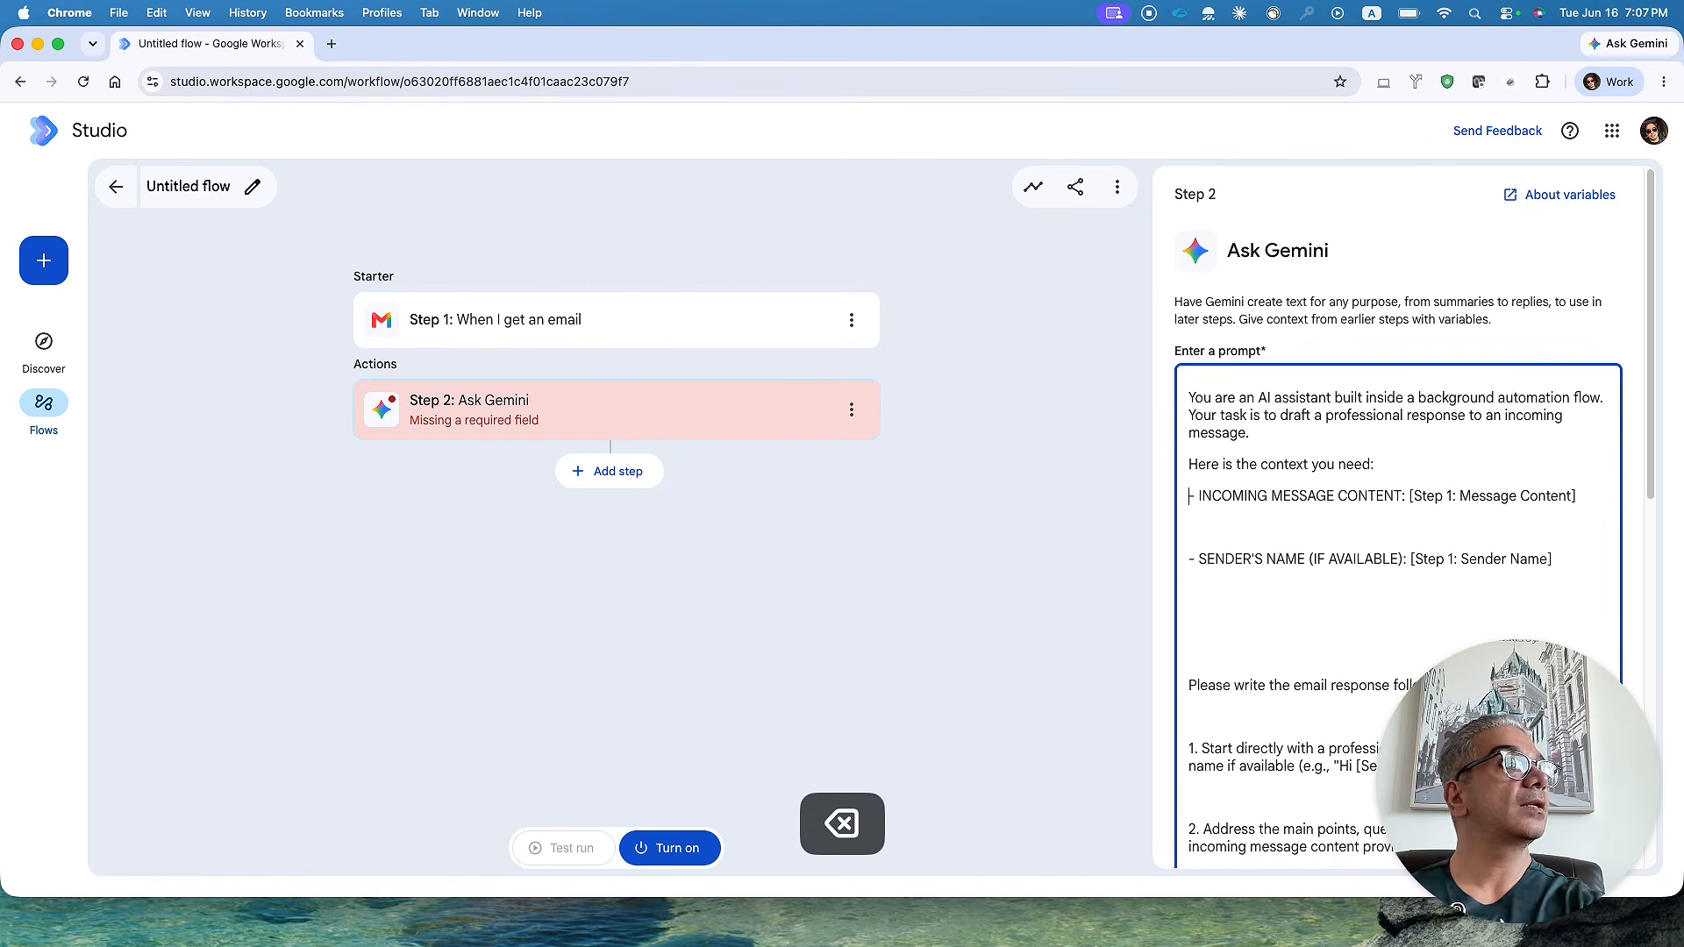
click(1188, 559)
key(BackSpace)
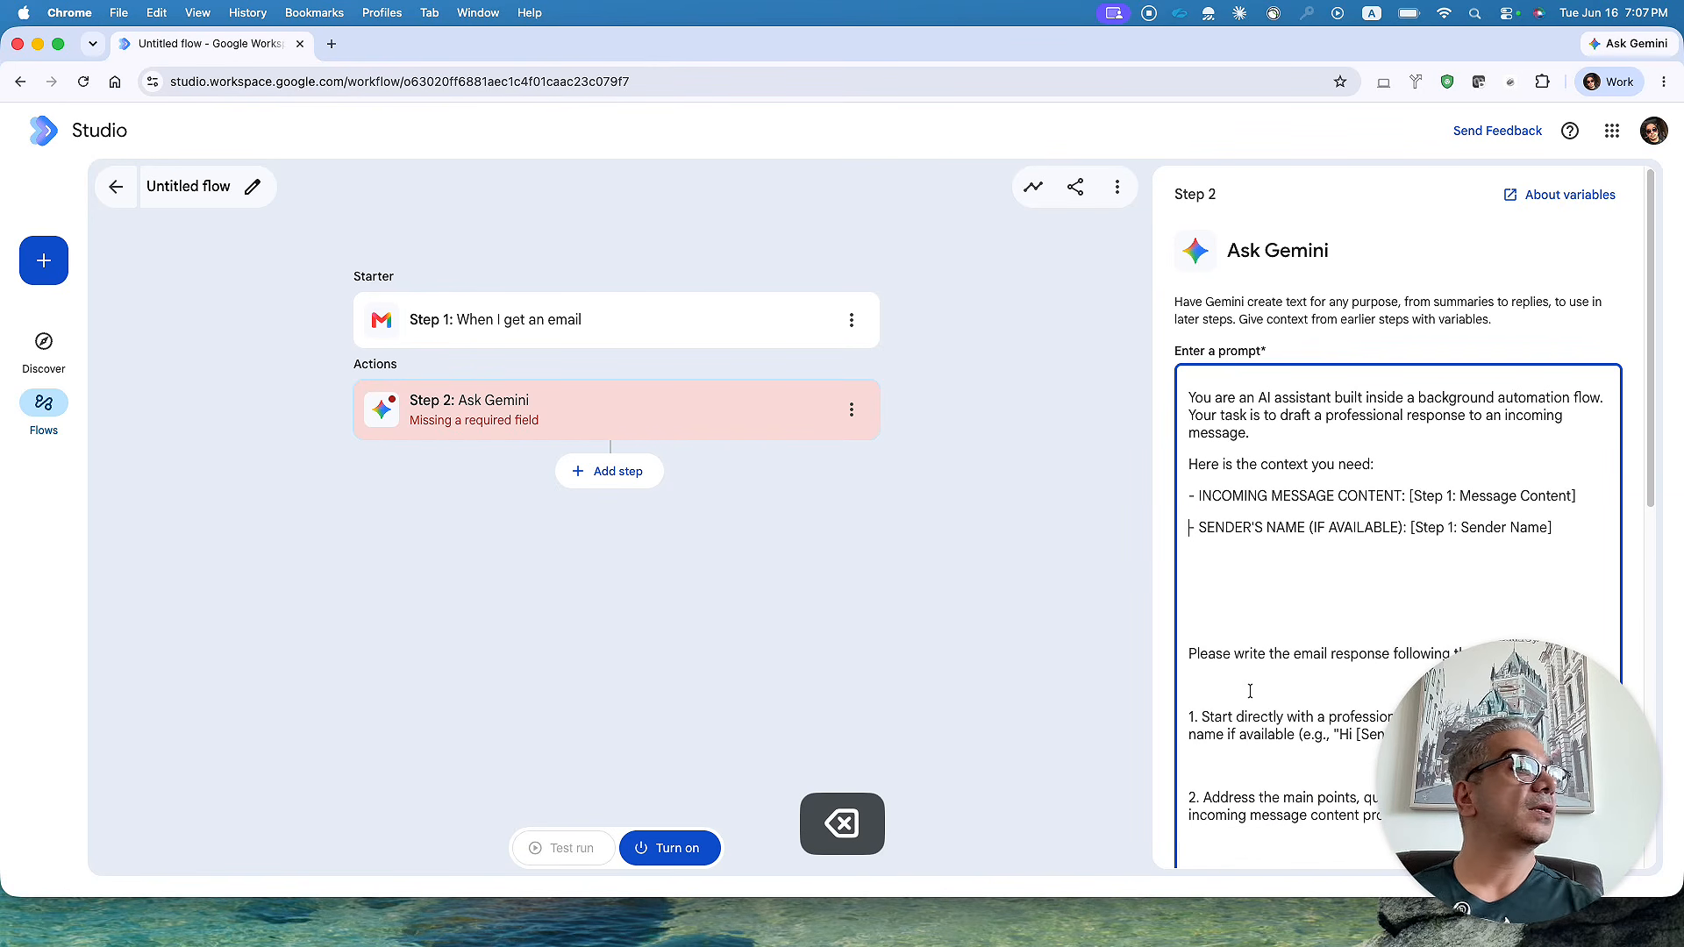
- Remove the blank lines before "Please write the email response following these exact rules:" and before rules 1 and 2
click(1190, 653)
key(BackSpace)
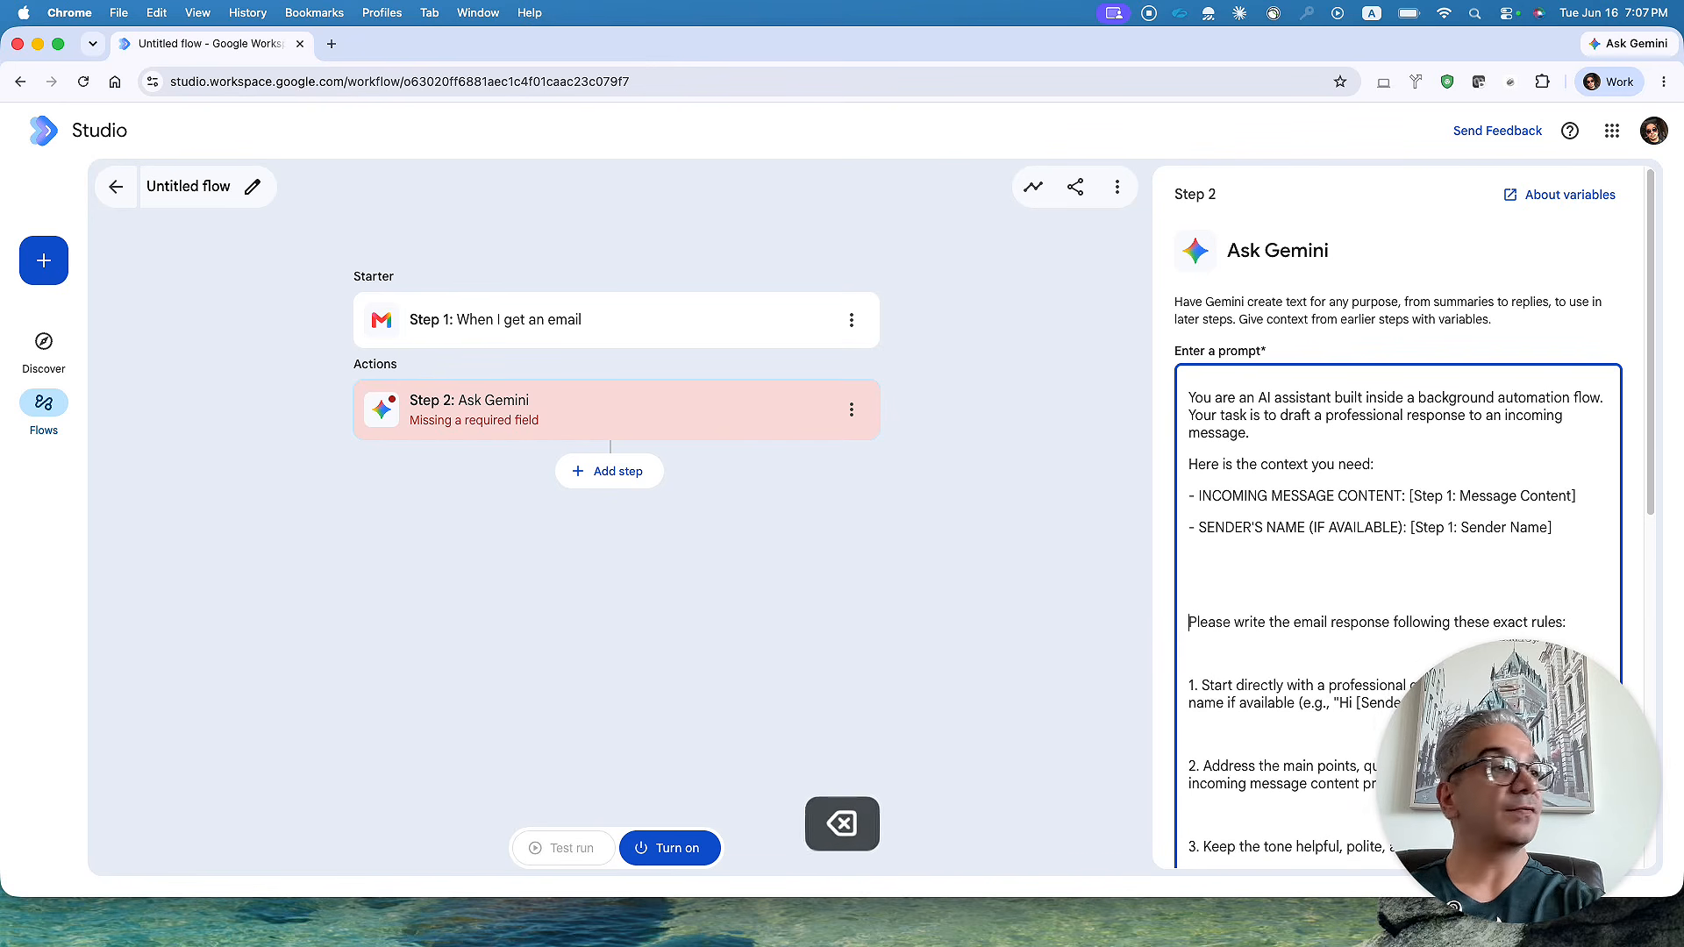
key(BackSpace)
key(BackSpace)
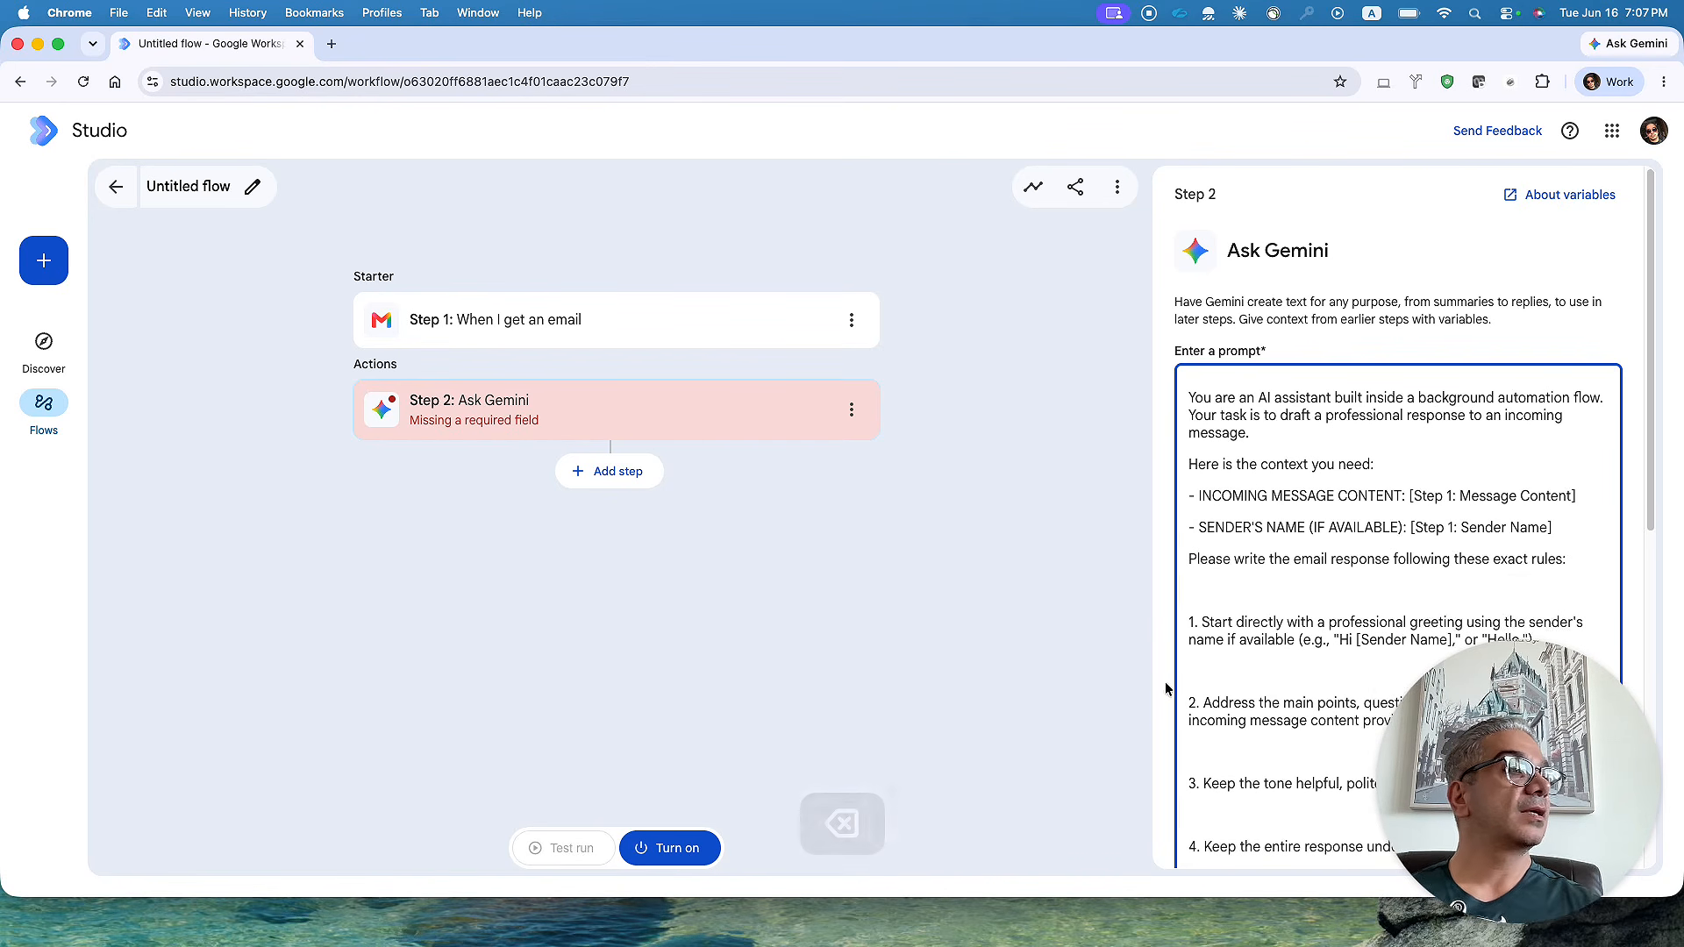
click(1190, 622)
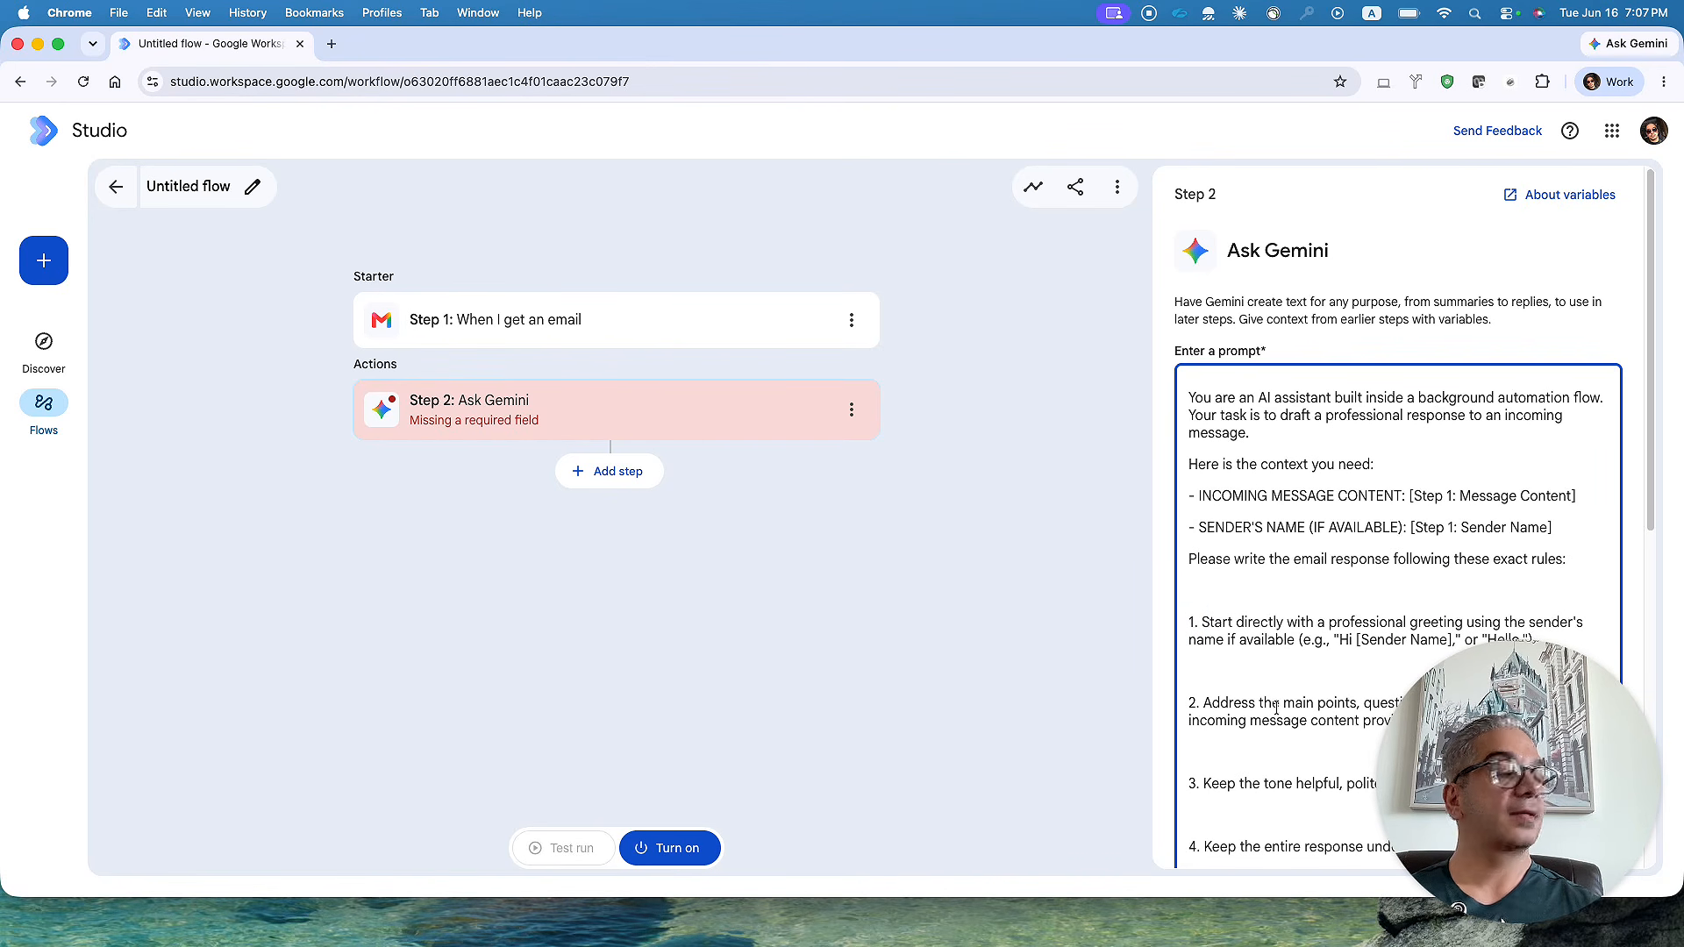
key(BackSpace)
click(1190, 671)
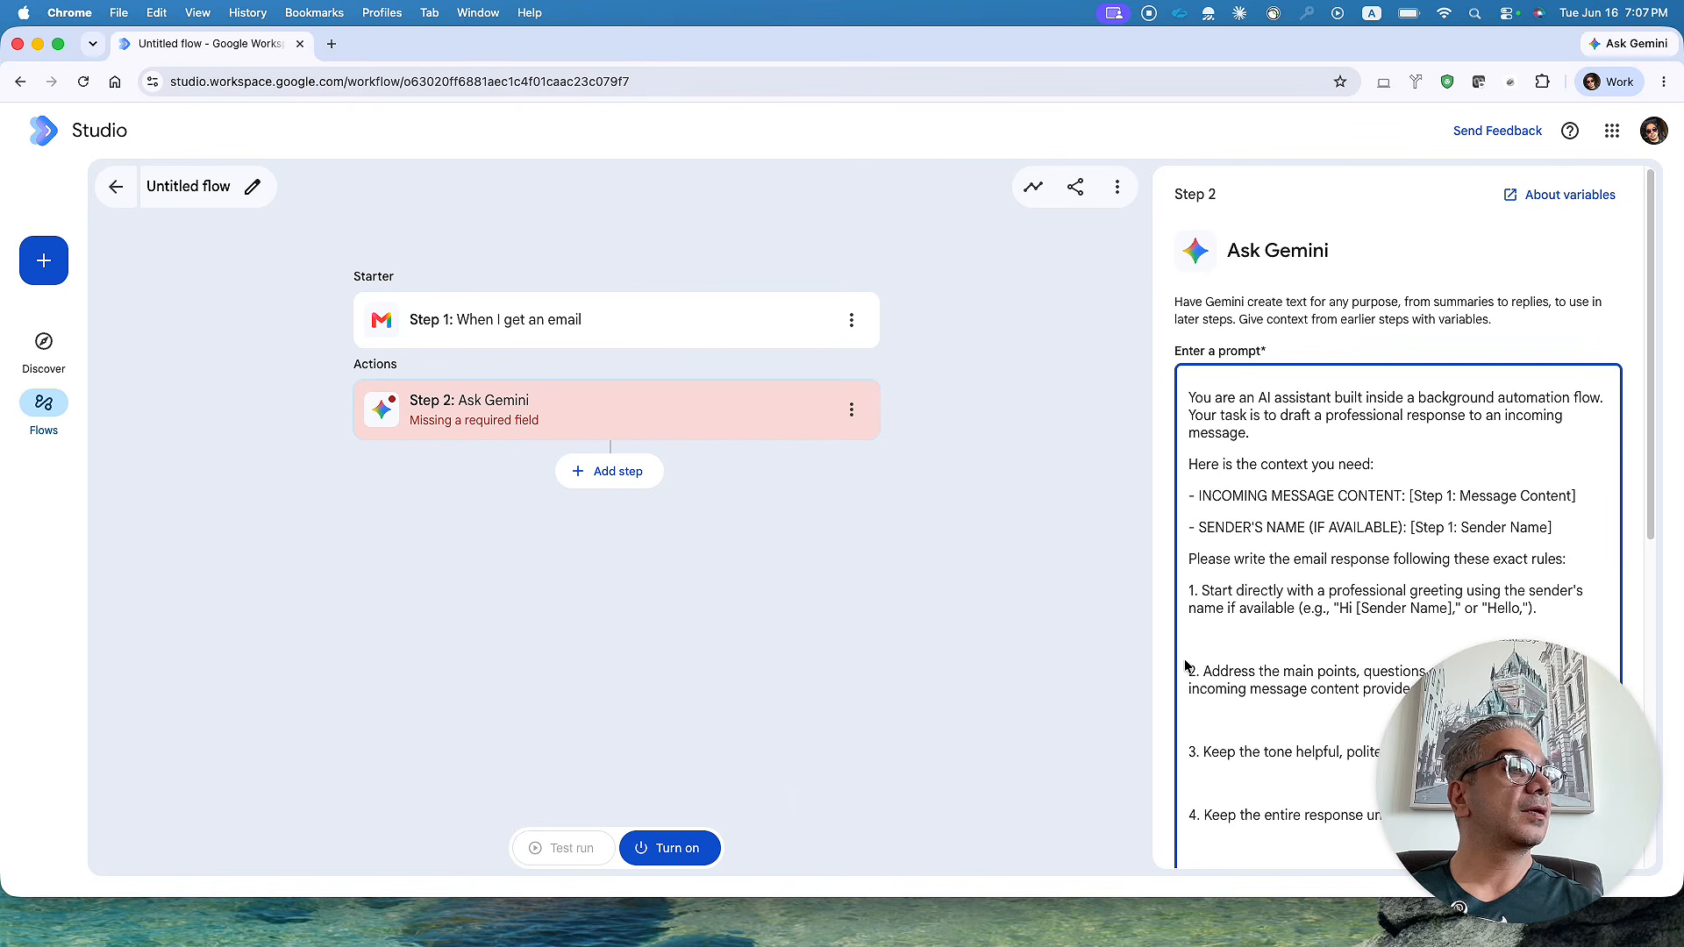
key(BackSpace)
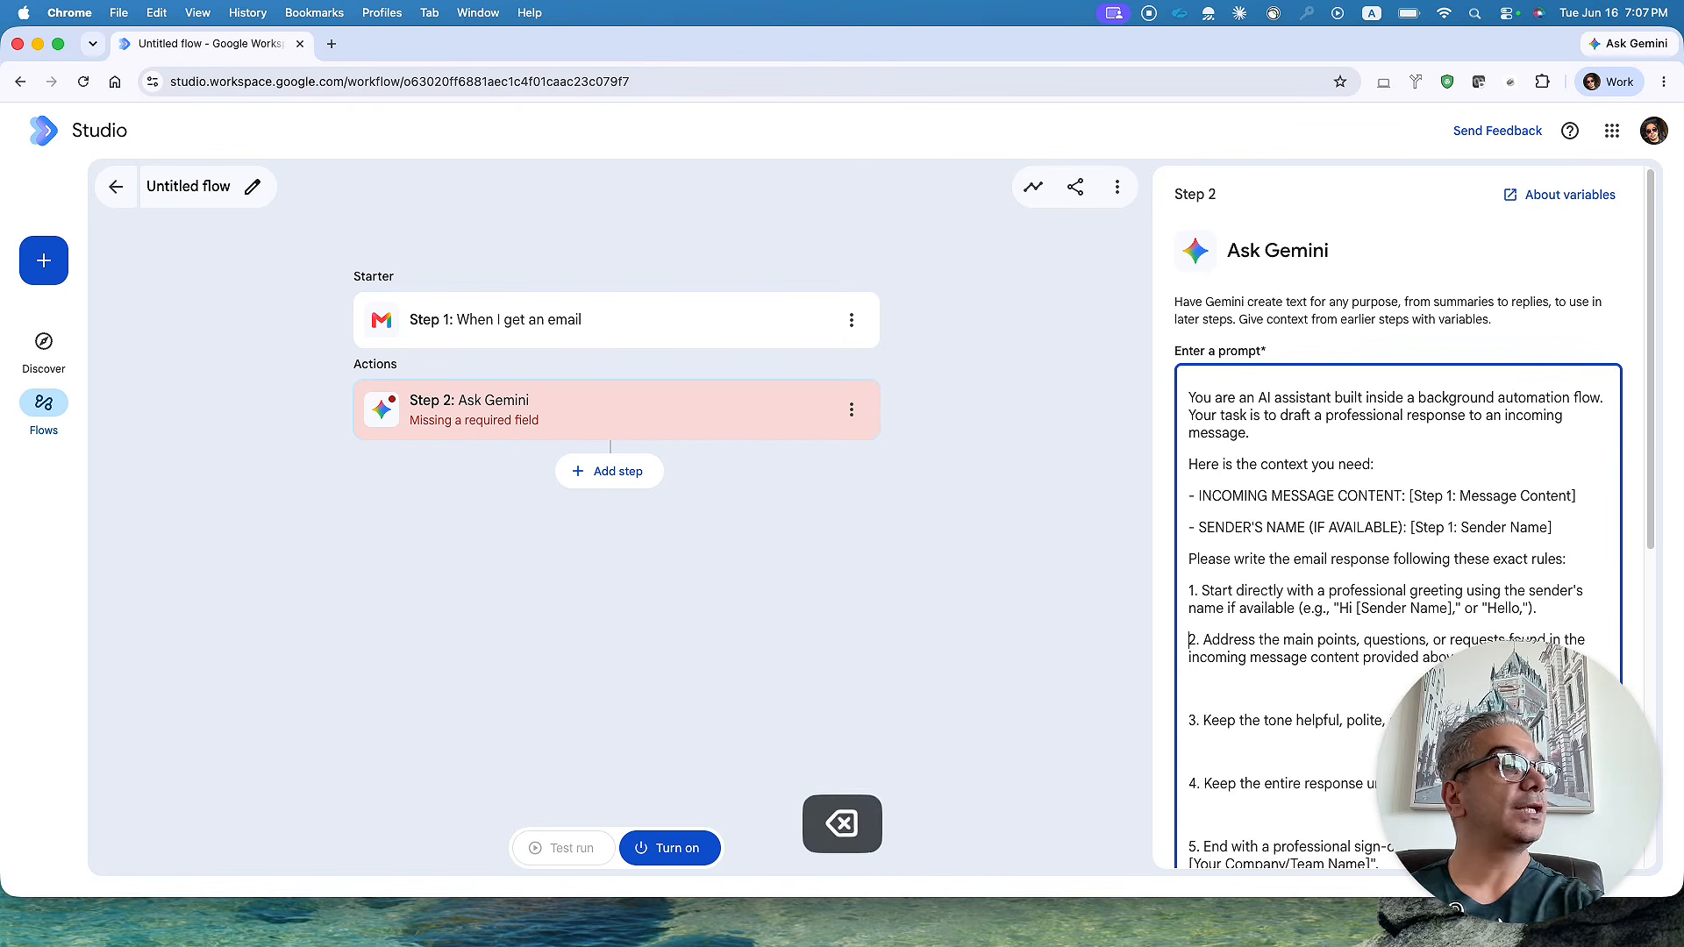
- Remove the blank lines before rules 3, 4, 5 and 6 of the prompt
click(1189, 721)
key(BackSpace)
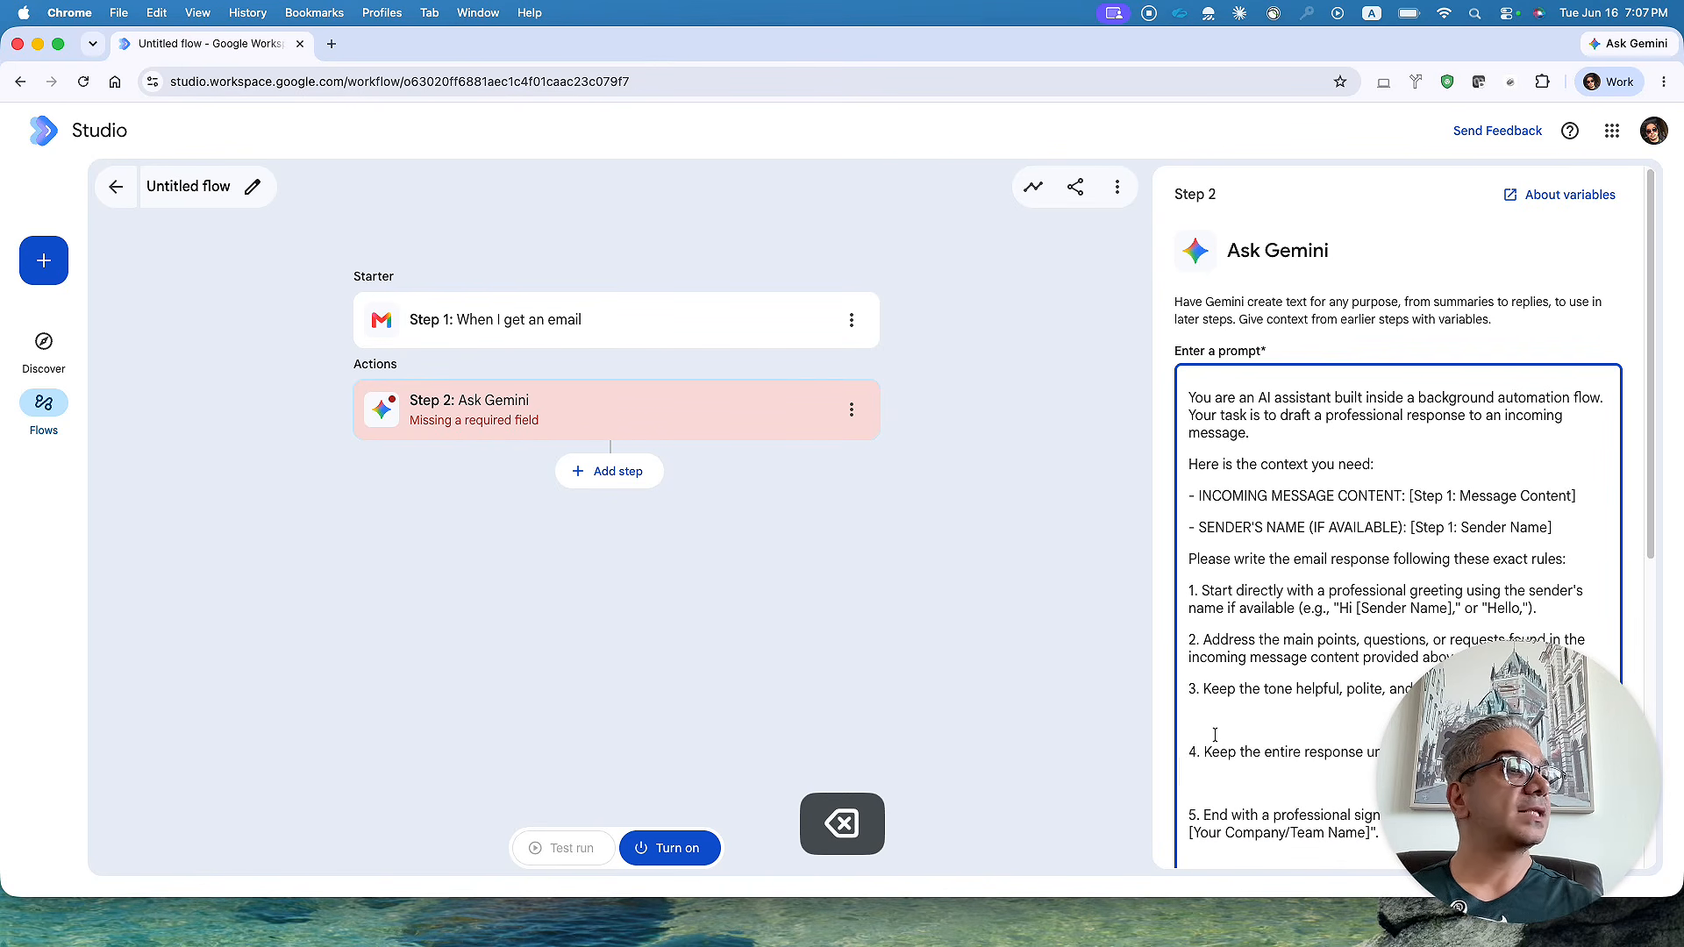
click(1189, 752)
key(BackSpace)
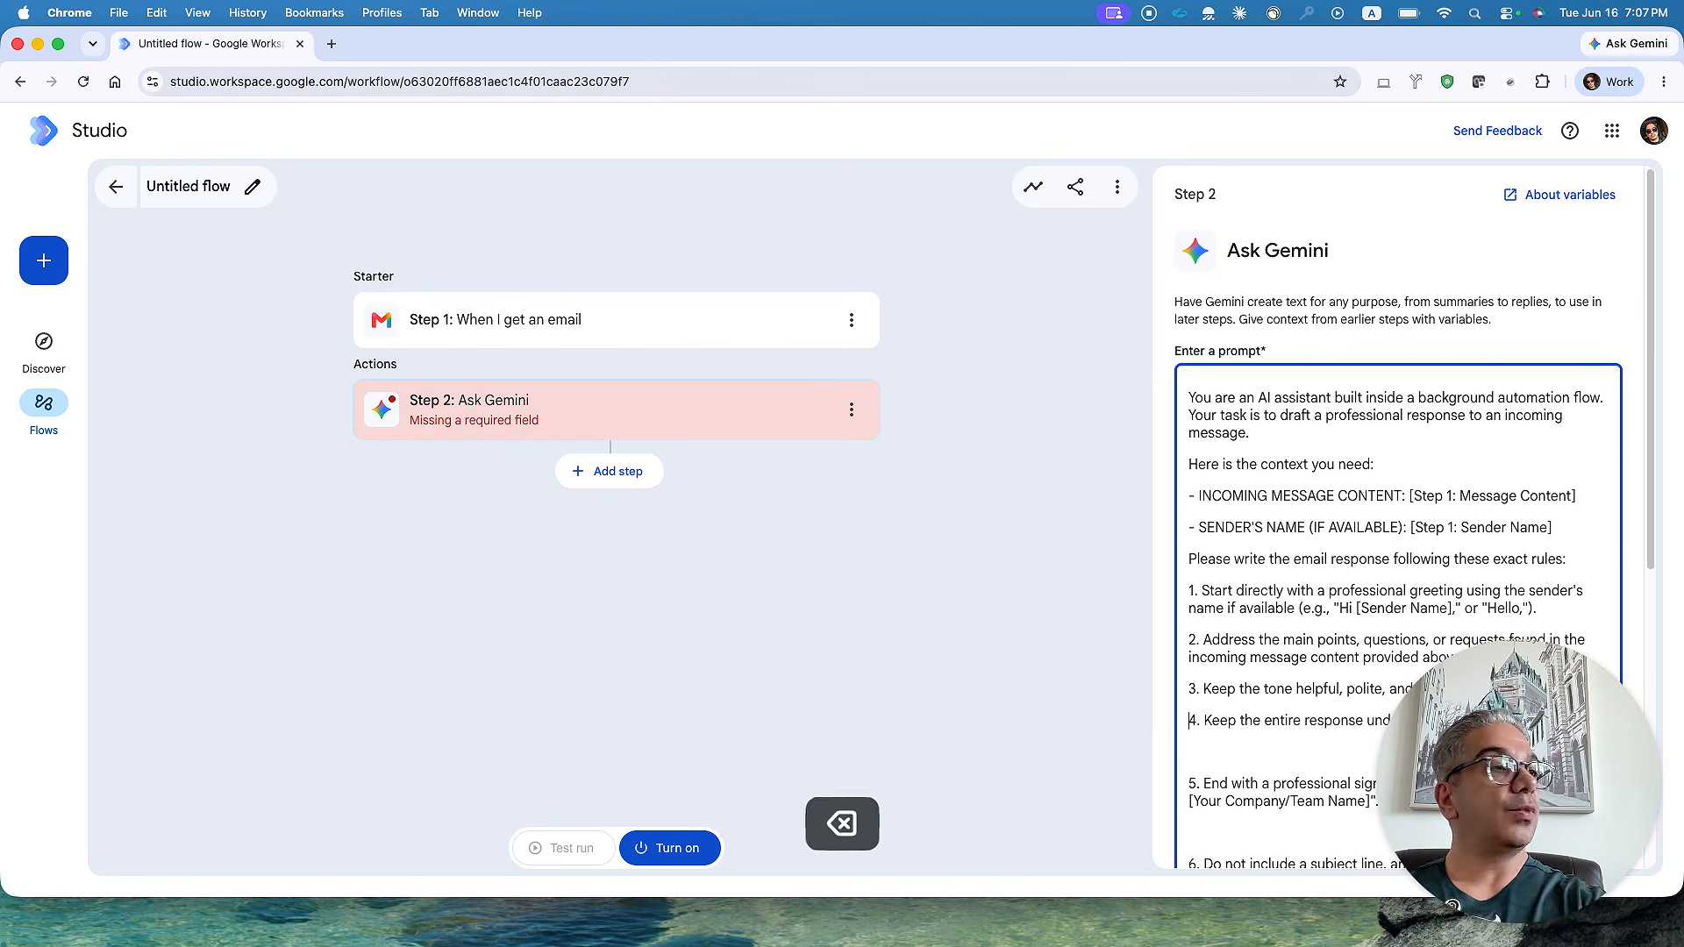
click(1190, 782)
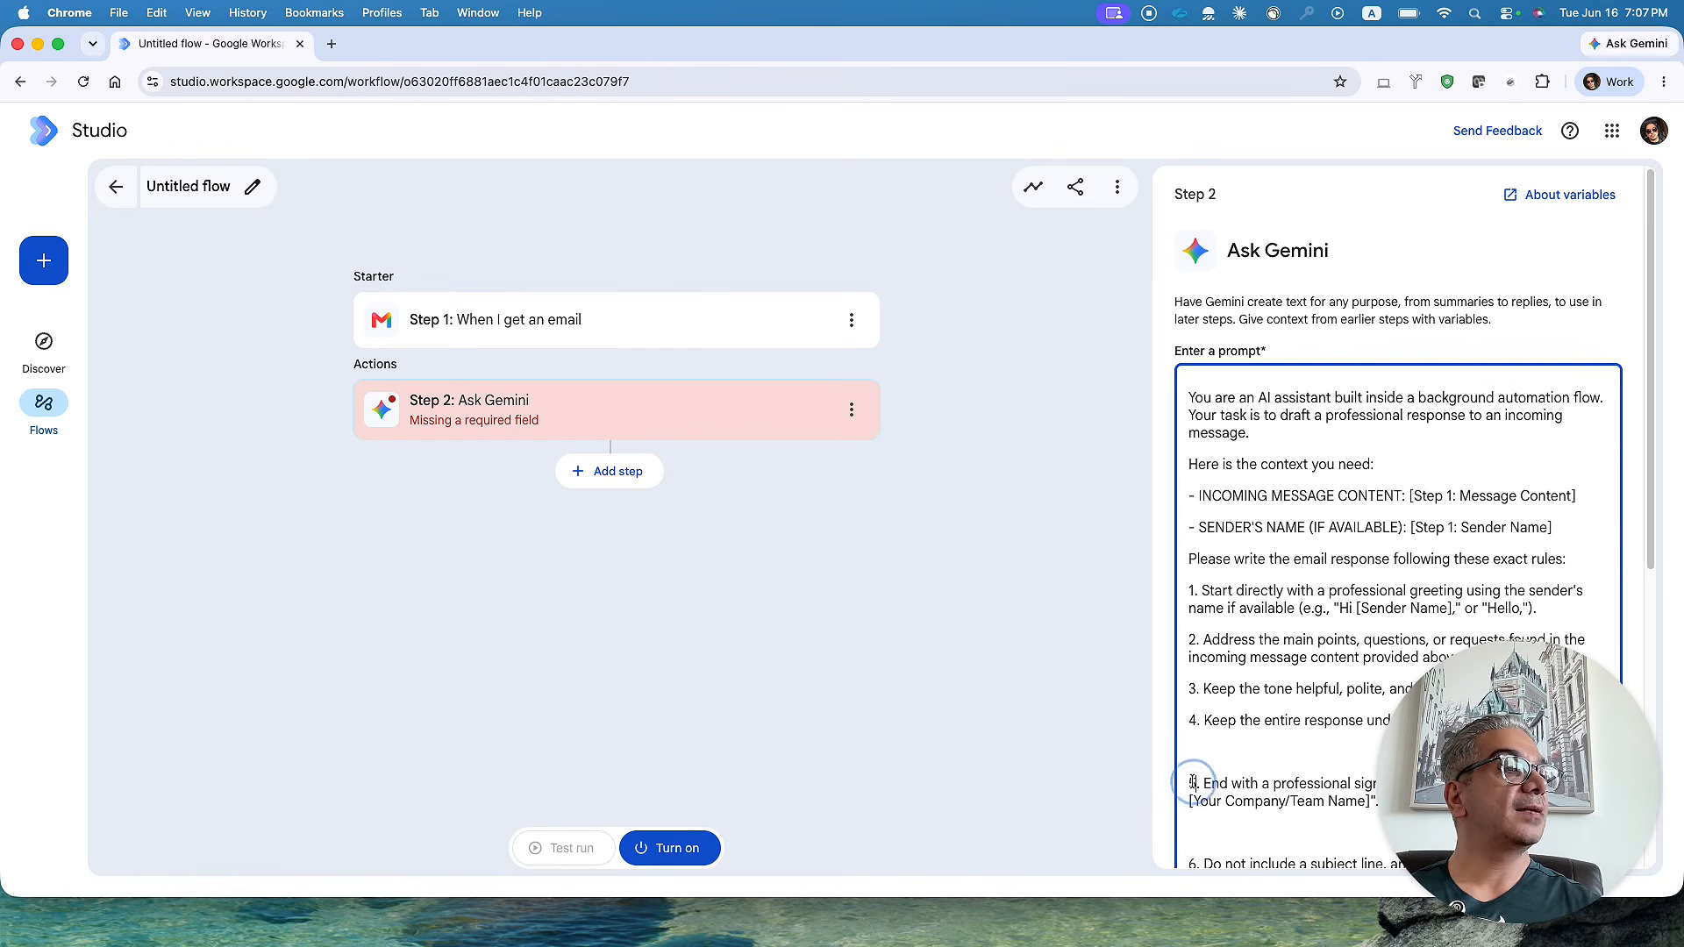
key(BackSpace)
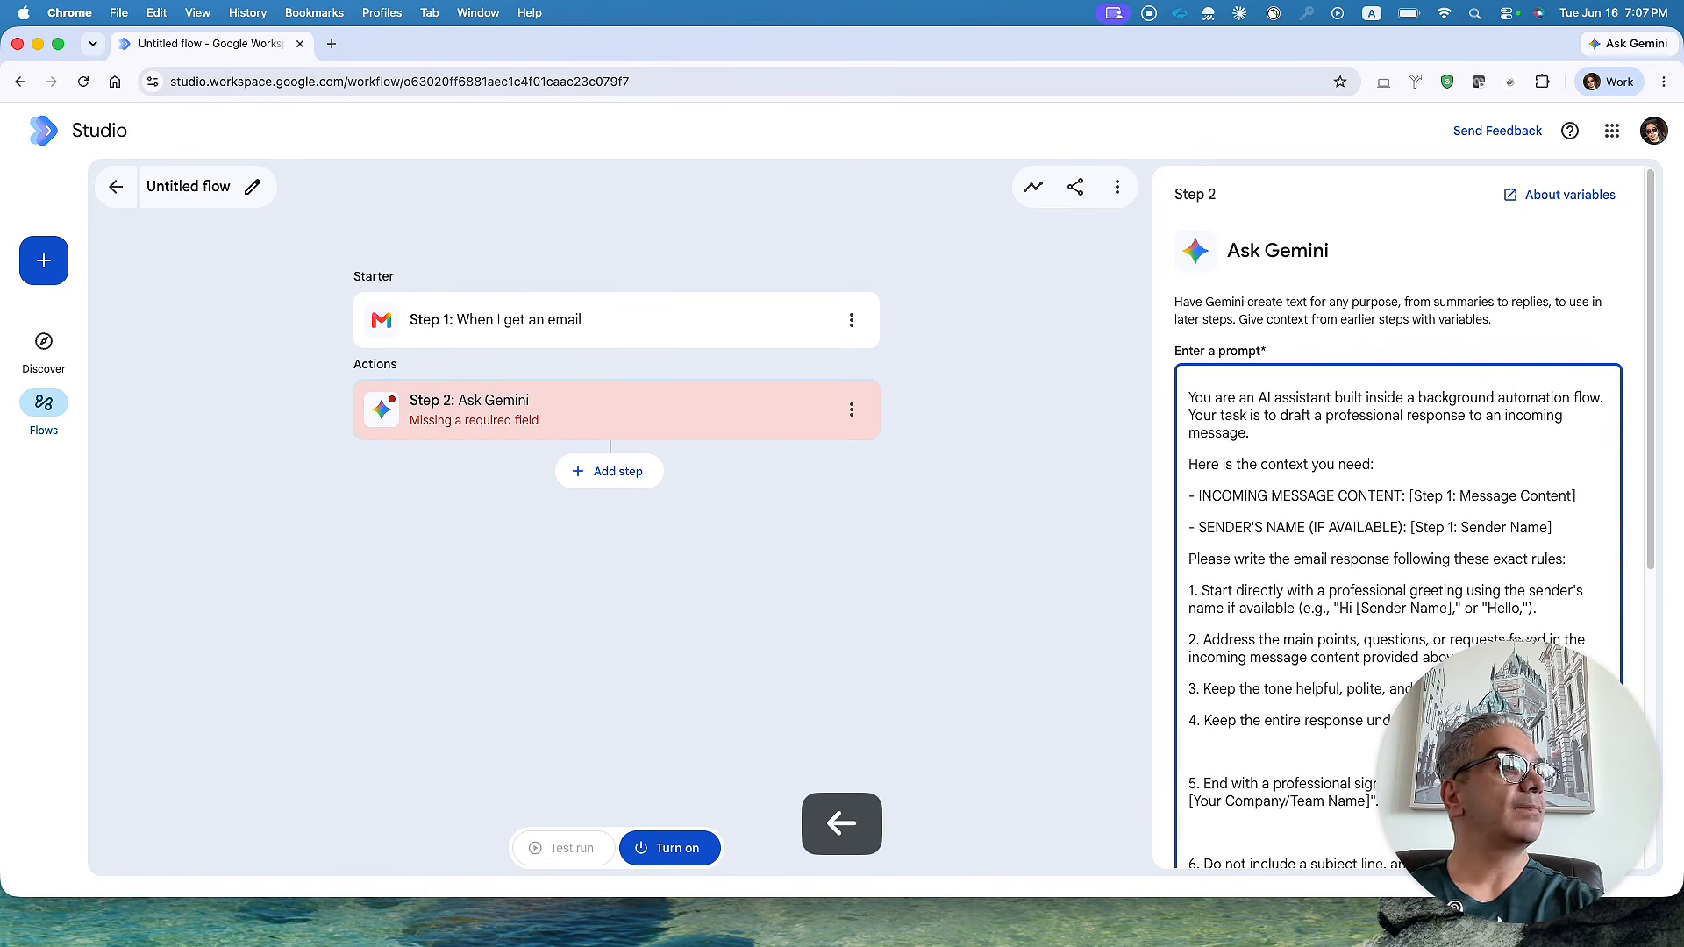
key(BackSpace)
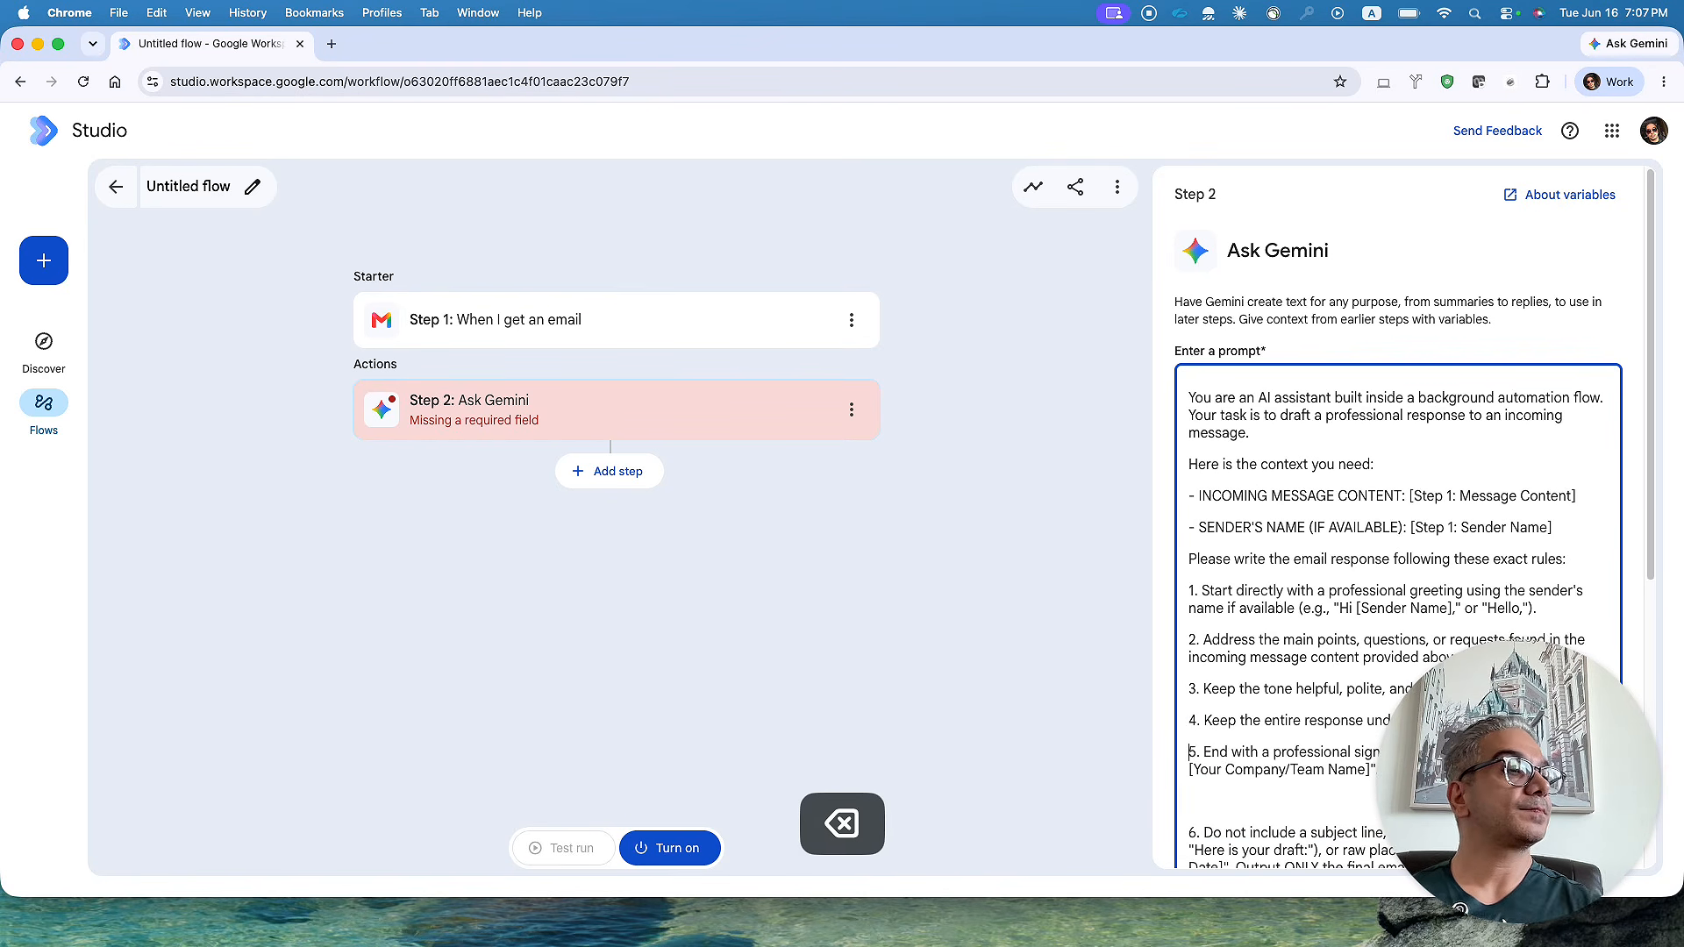
click(1191, 833)
key(BackSpace)
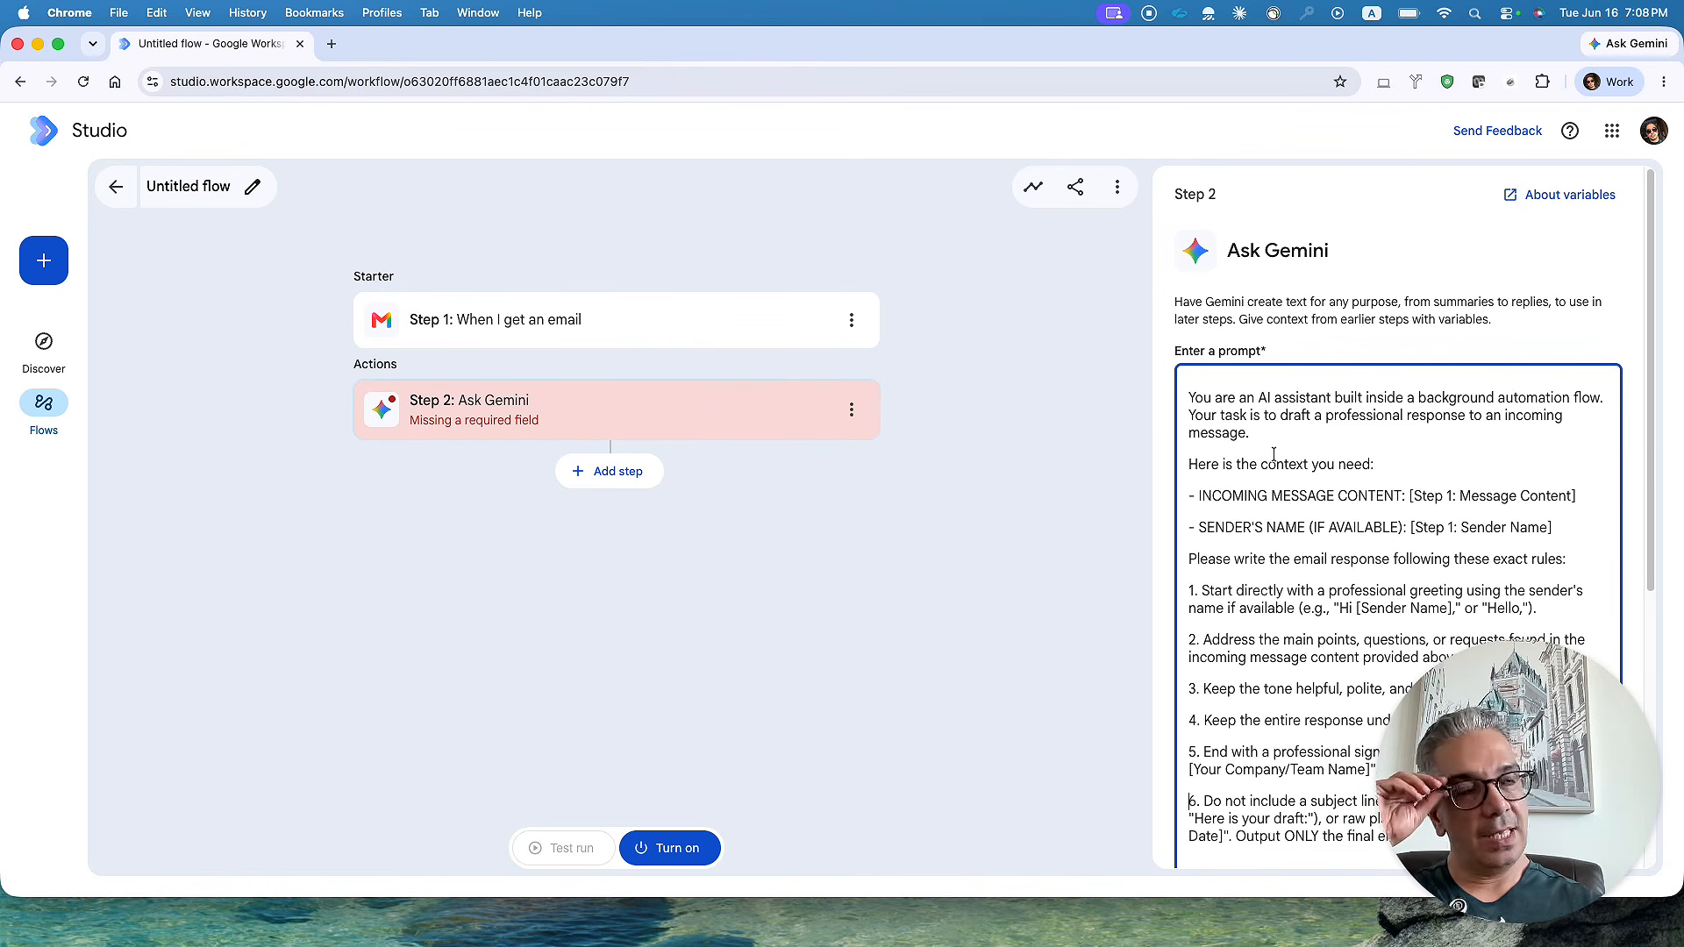
- Join the SENDER'S NAME line onto the end of the INCOMING MESSAGE CONTENT line
scroll(1273, 453, down, 1)
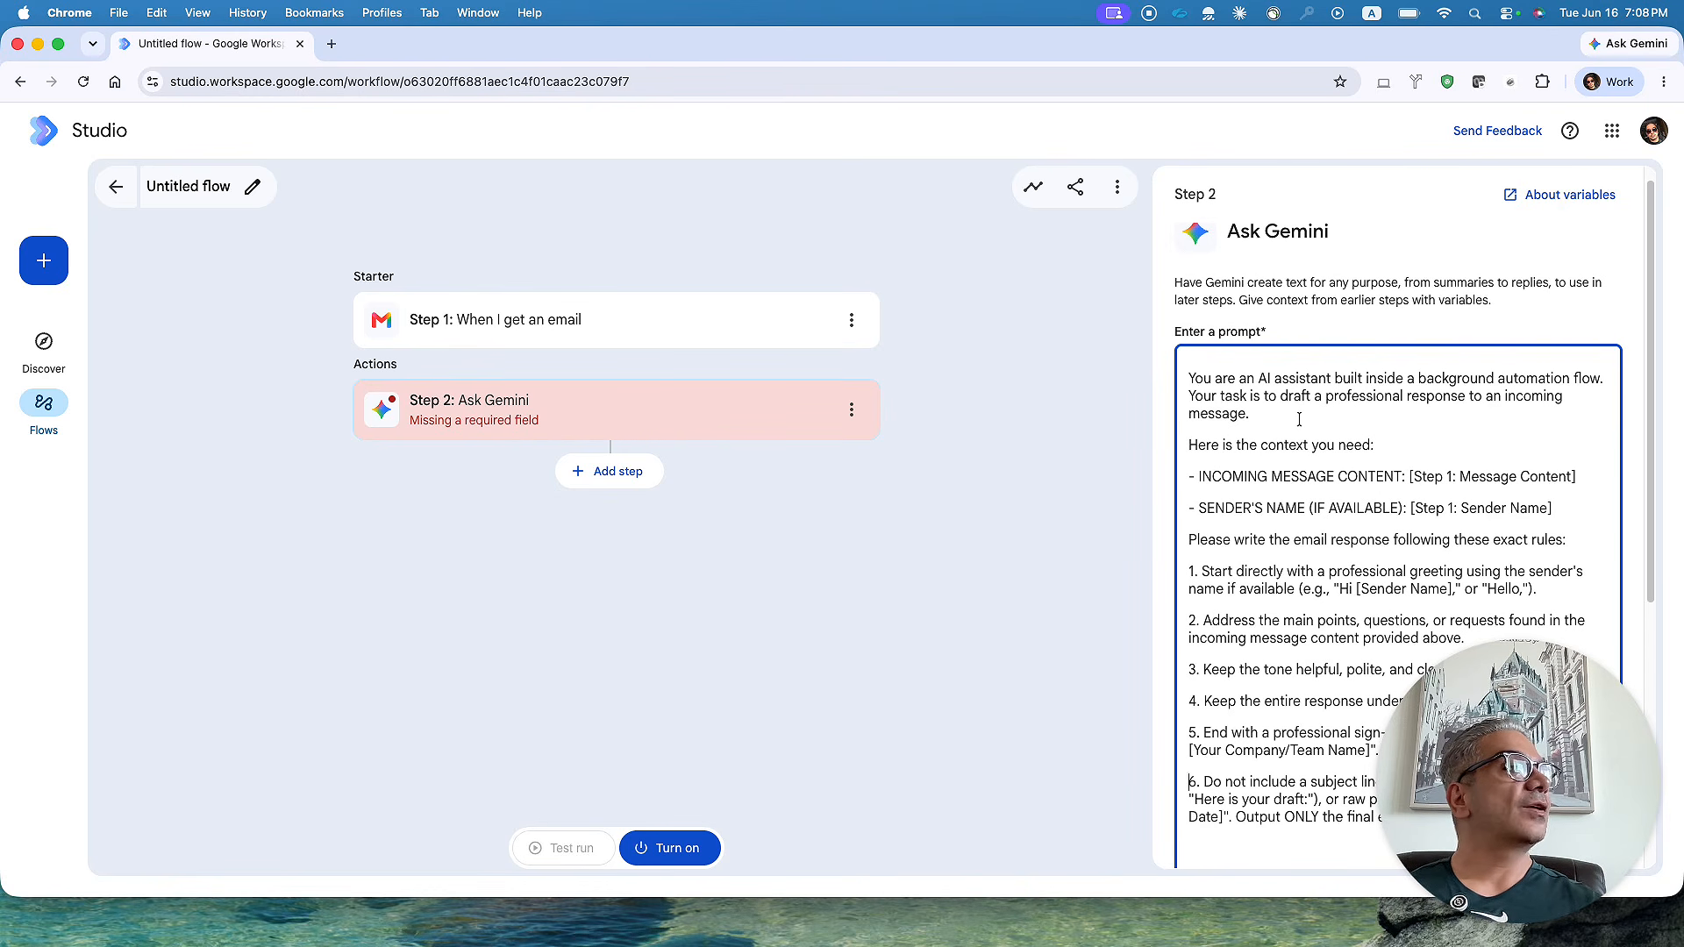
scroll(1298, 420, down, 2)
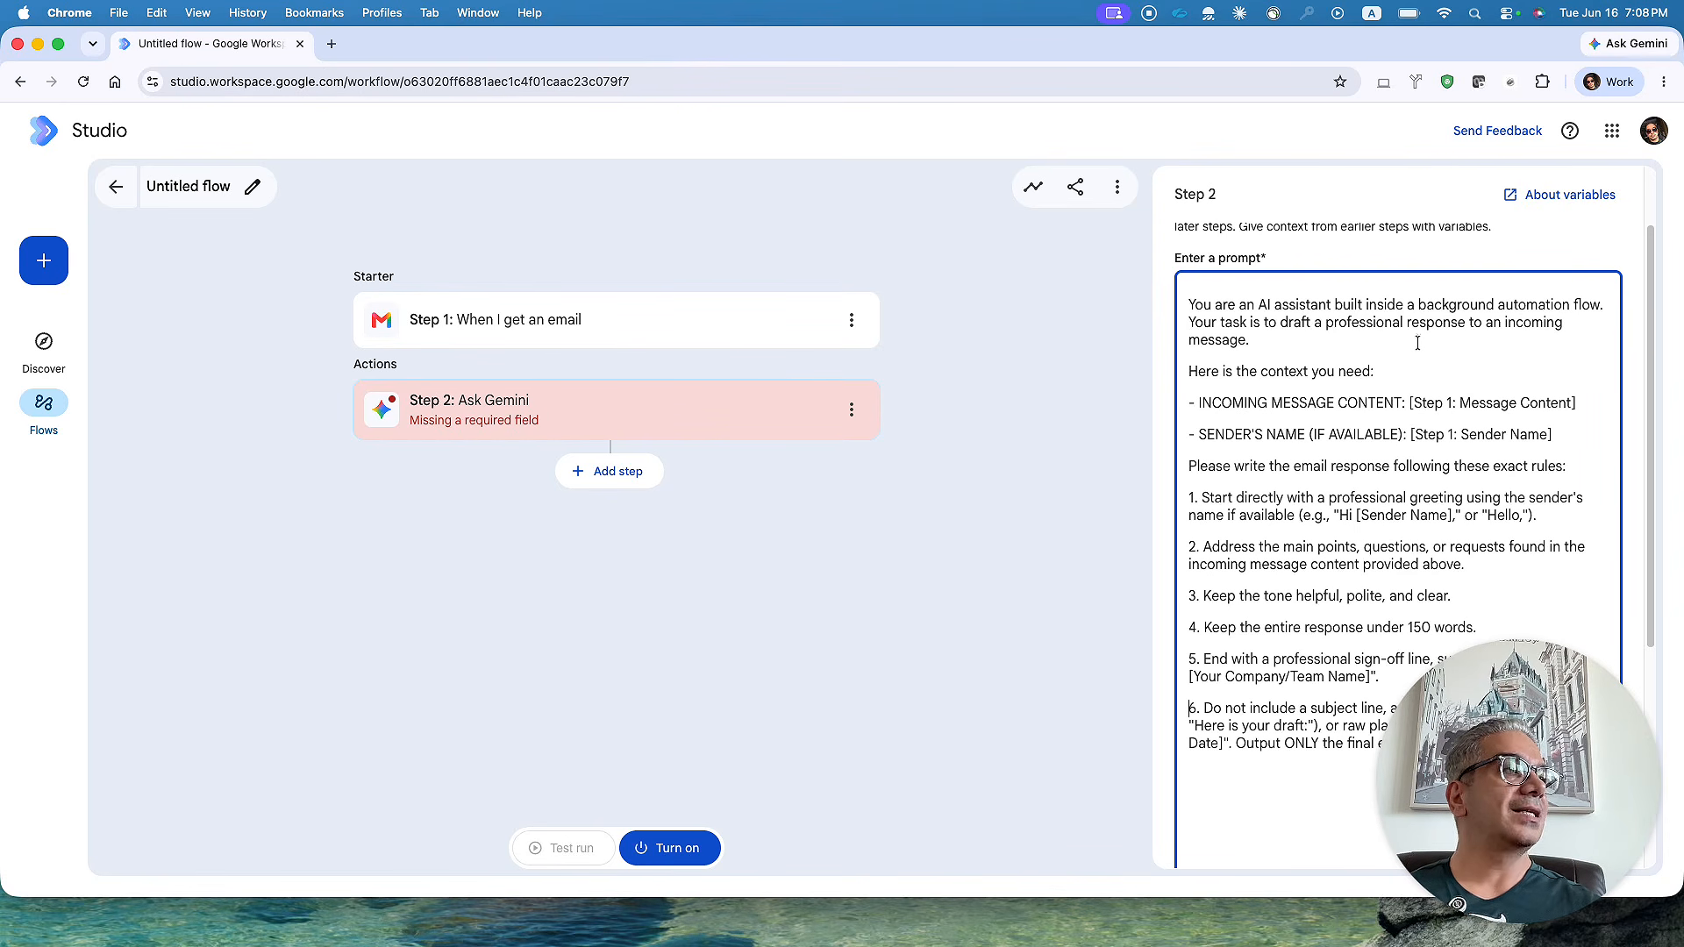
scroll(1322, 349, down, 2)
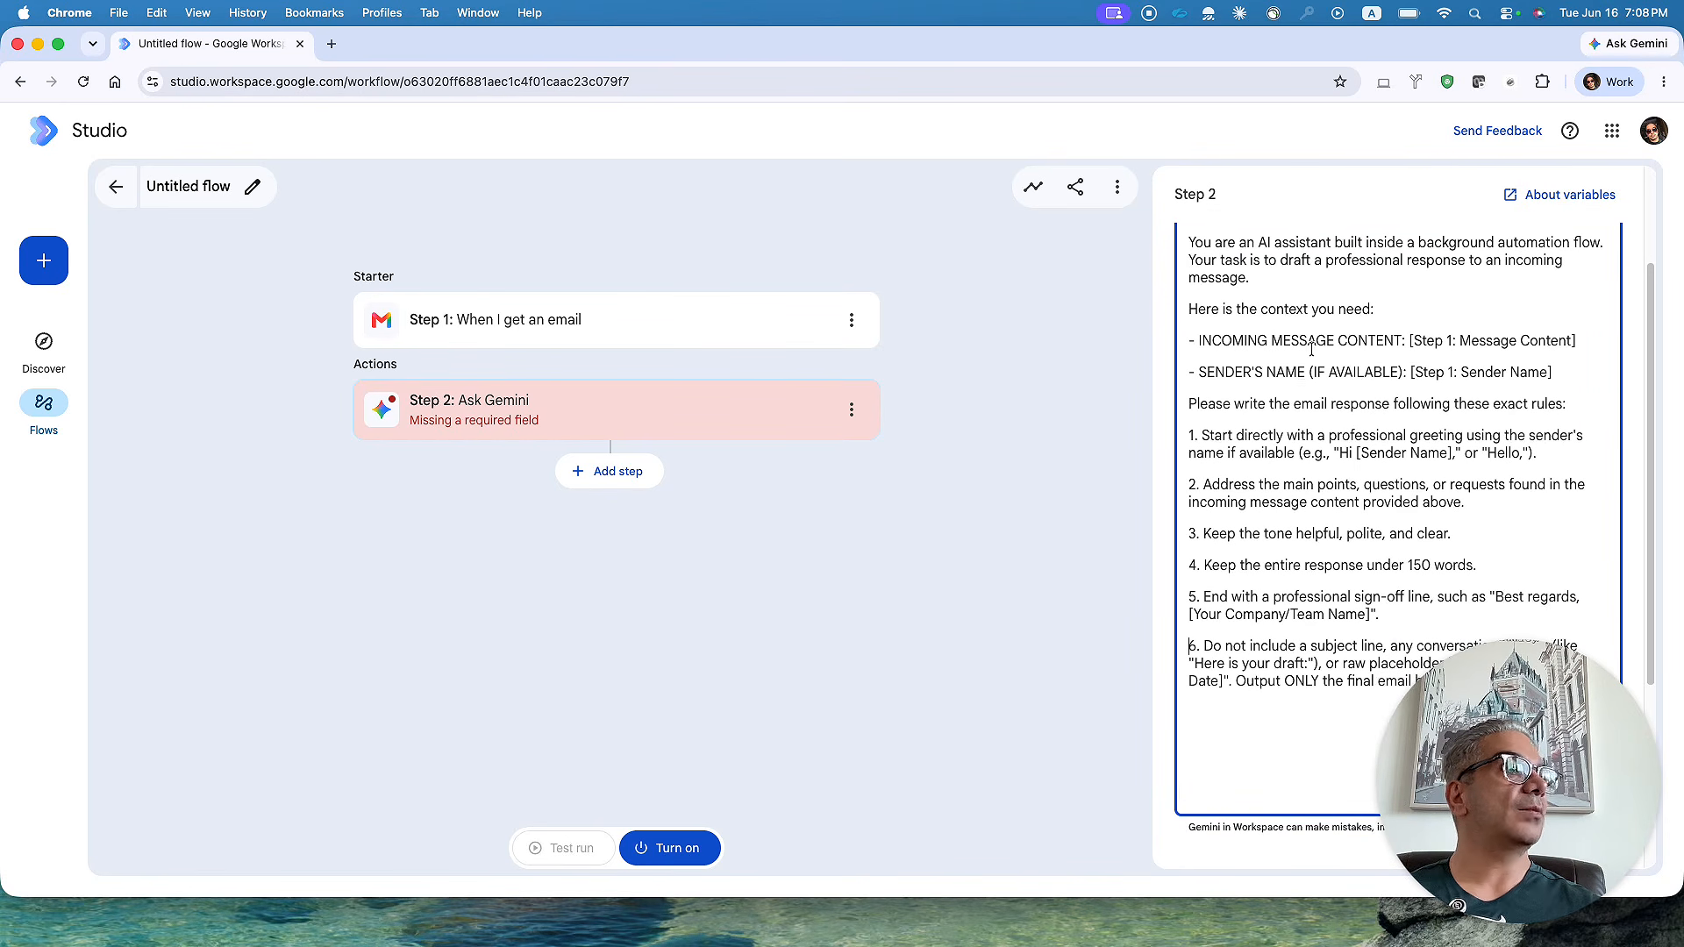
click(1189, 374)
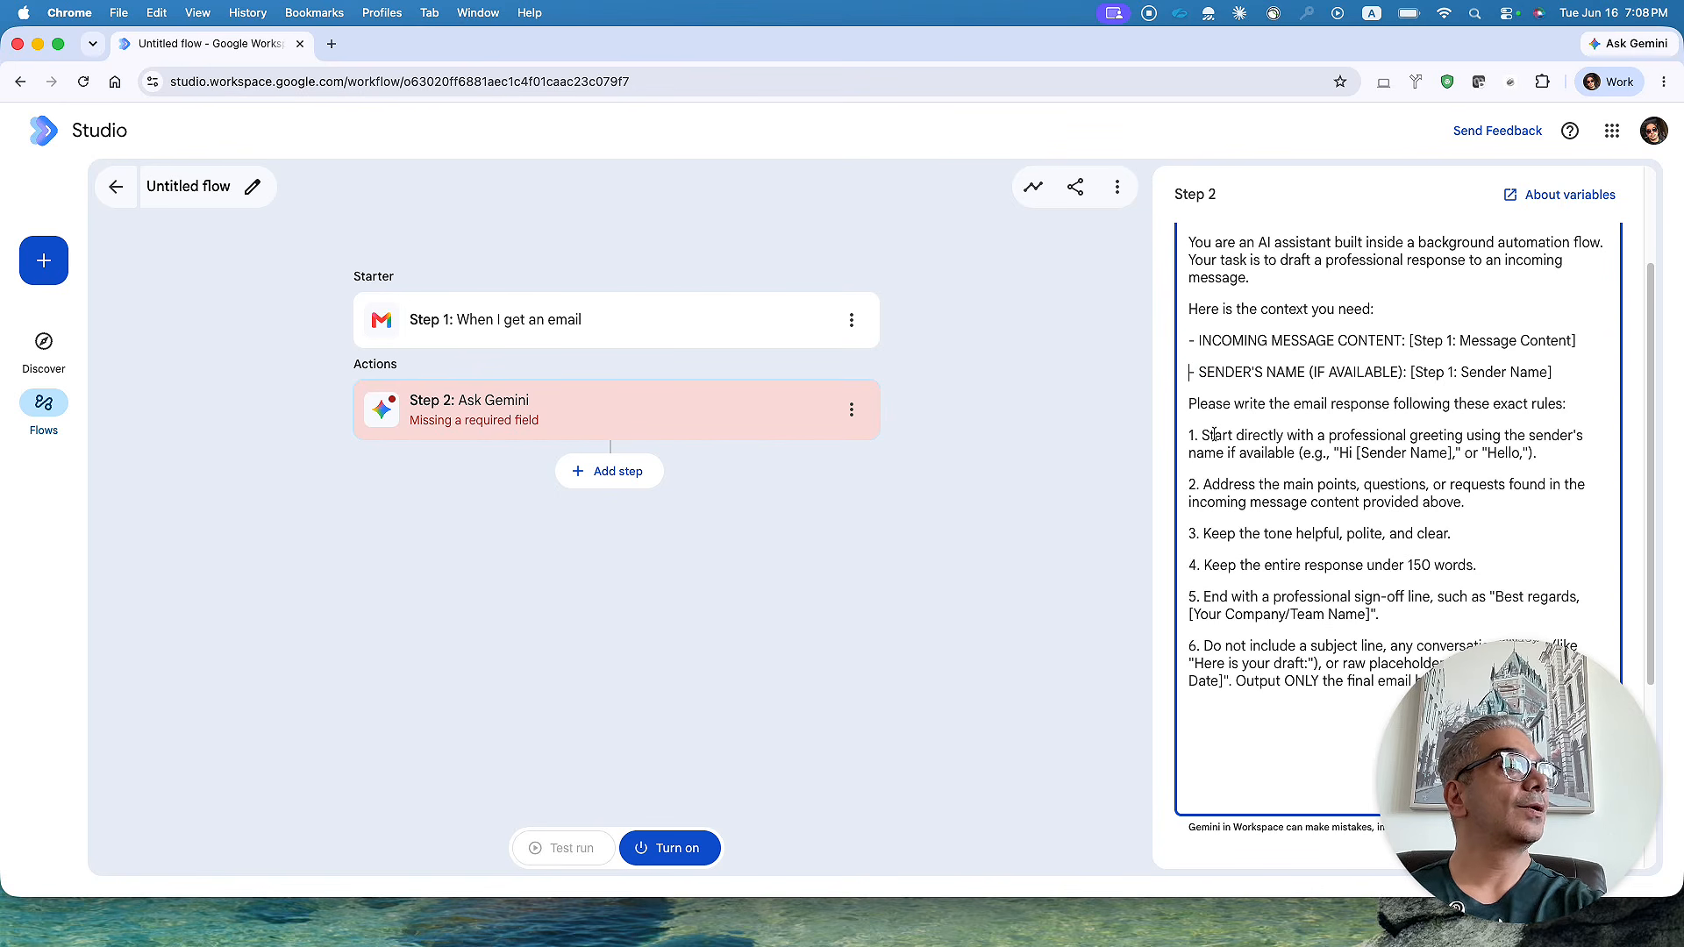
key(BackSpace)
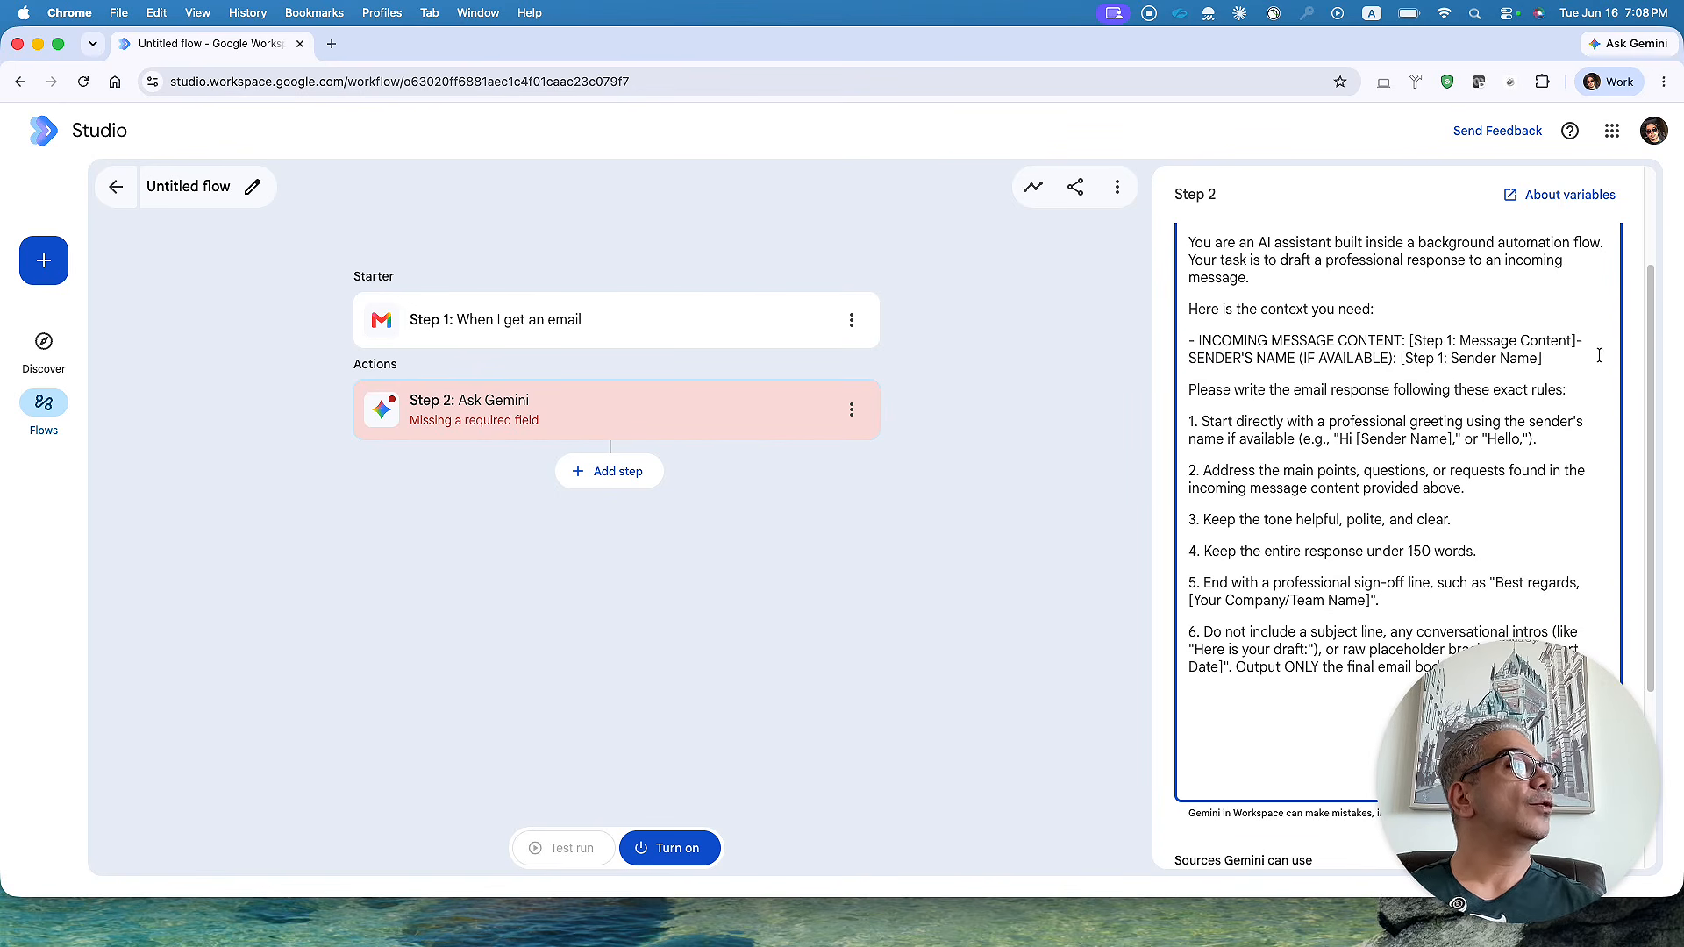
- Put the SENDER'S NAME text back on its own line with a leading hyphen
scroll(1542, 418, down, 3)
scroll(1541, 418, down, 1)
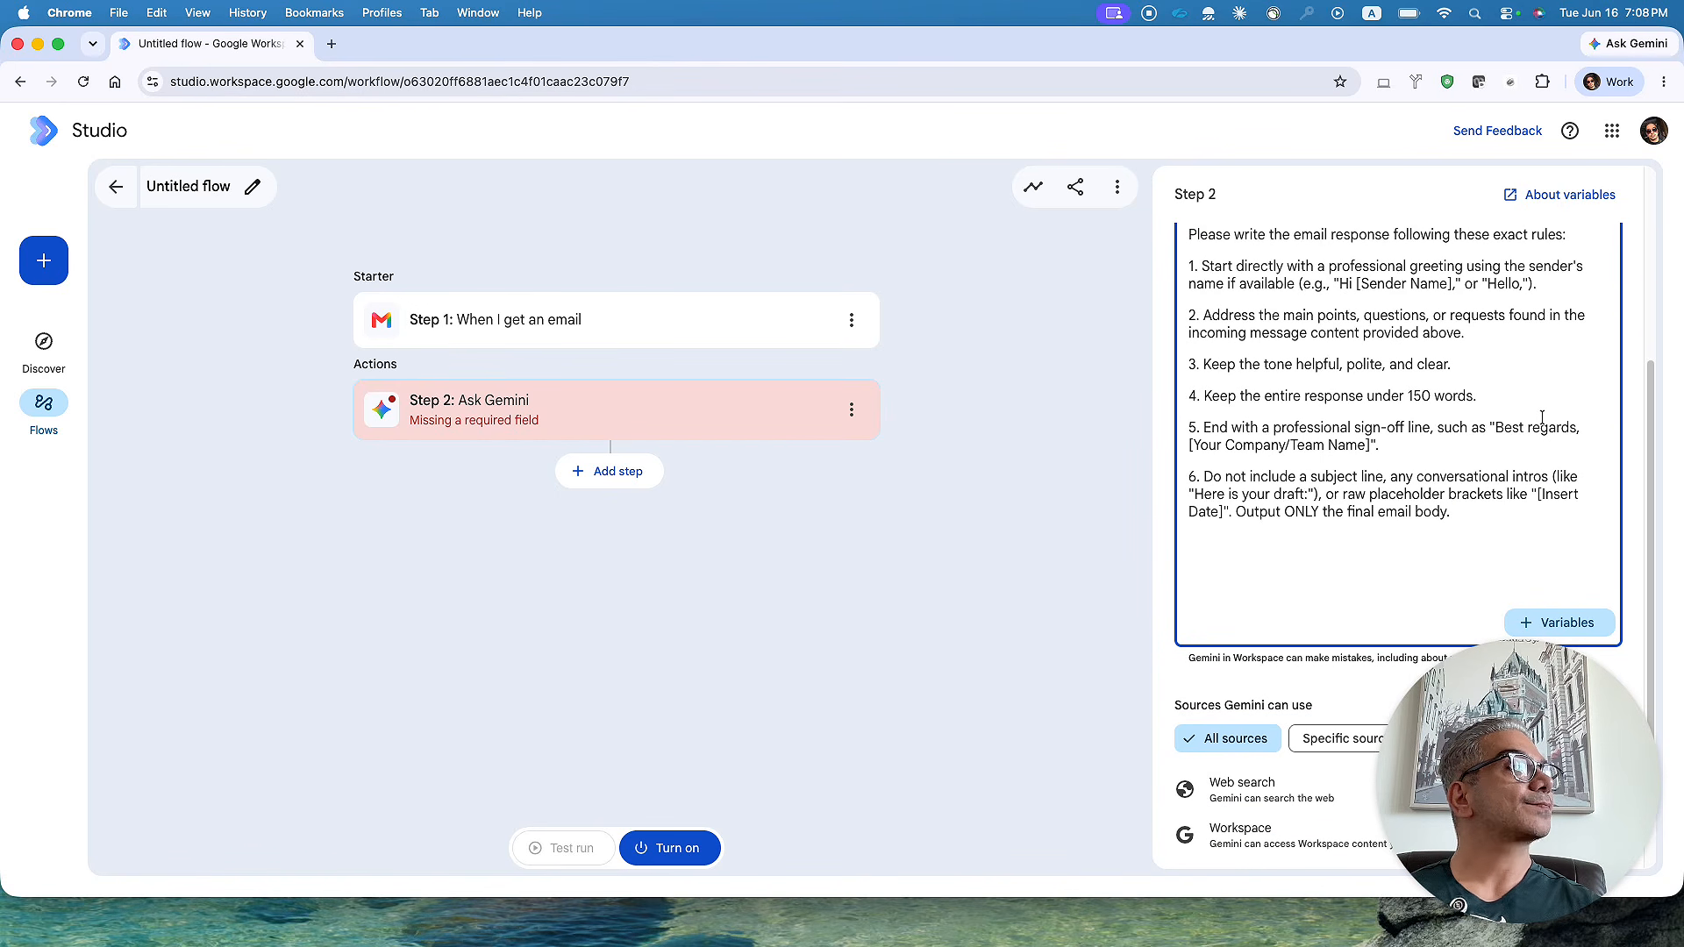
scroll(1541, 418, up, 4)
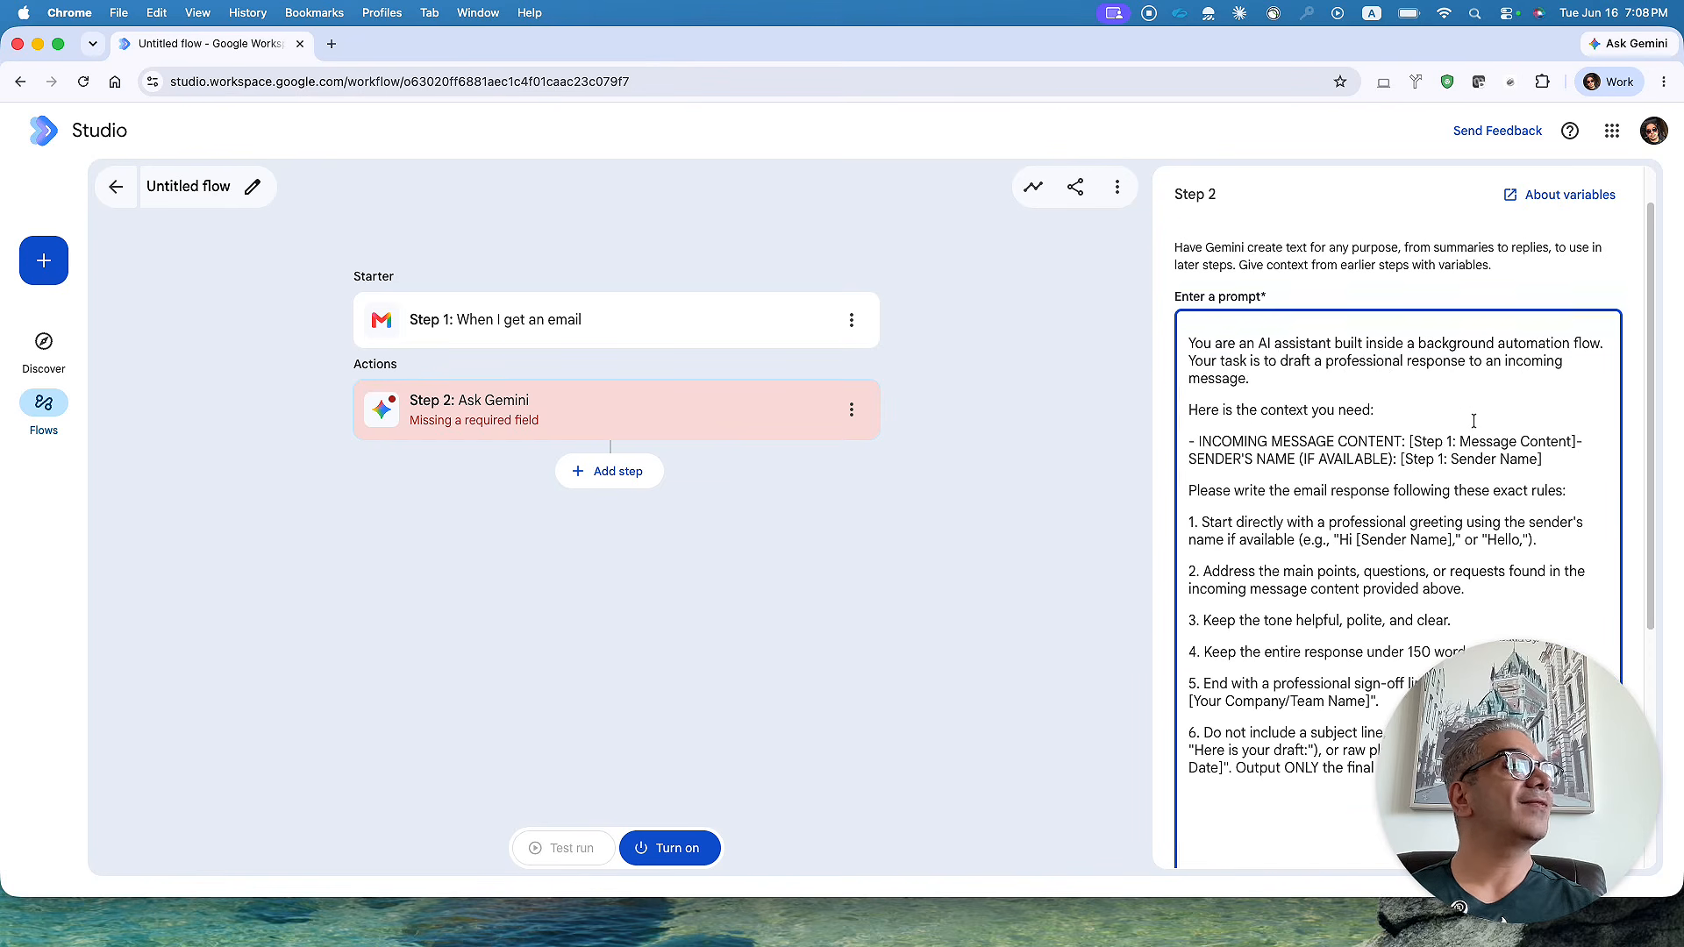
scroll(1481, 421, up, 2)
click(1193, 465)
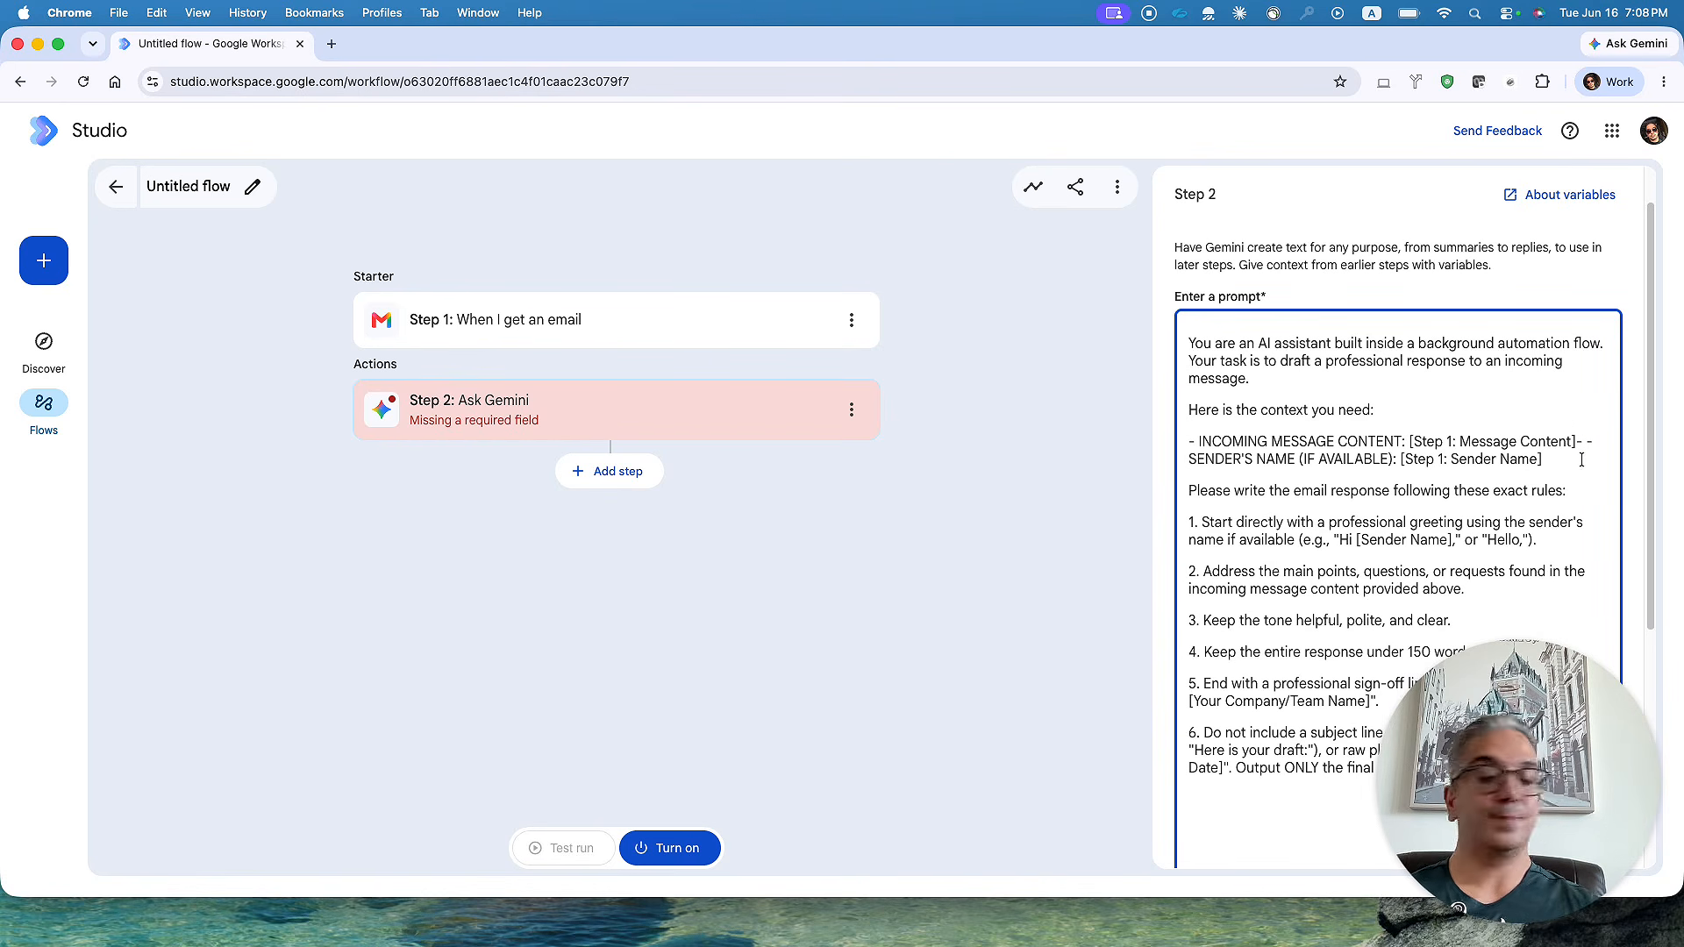
key(shift+Return)
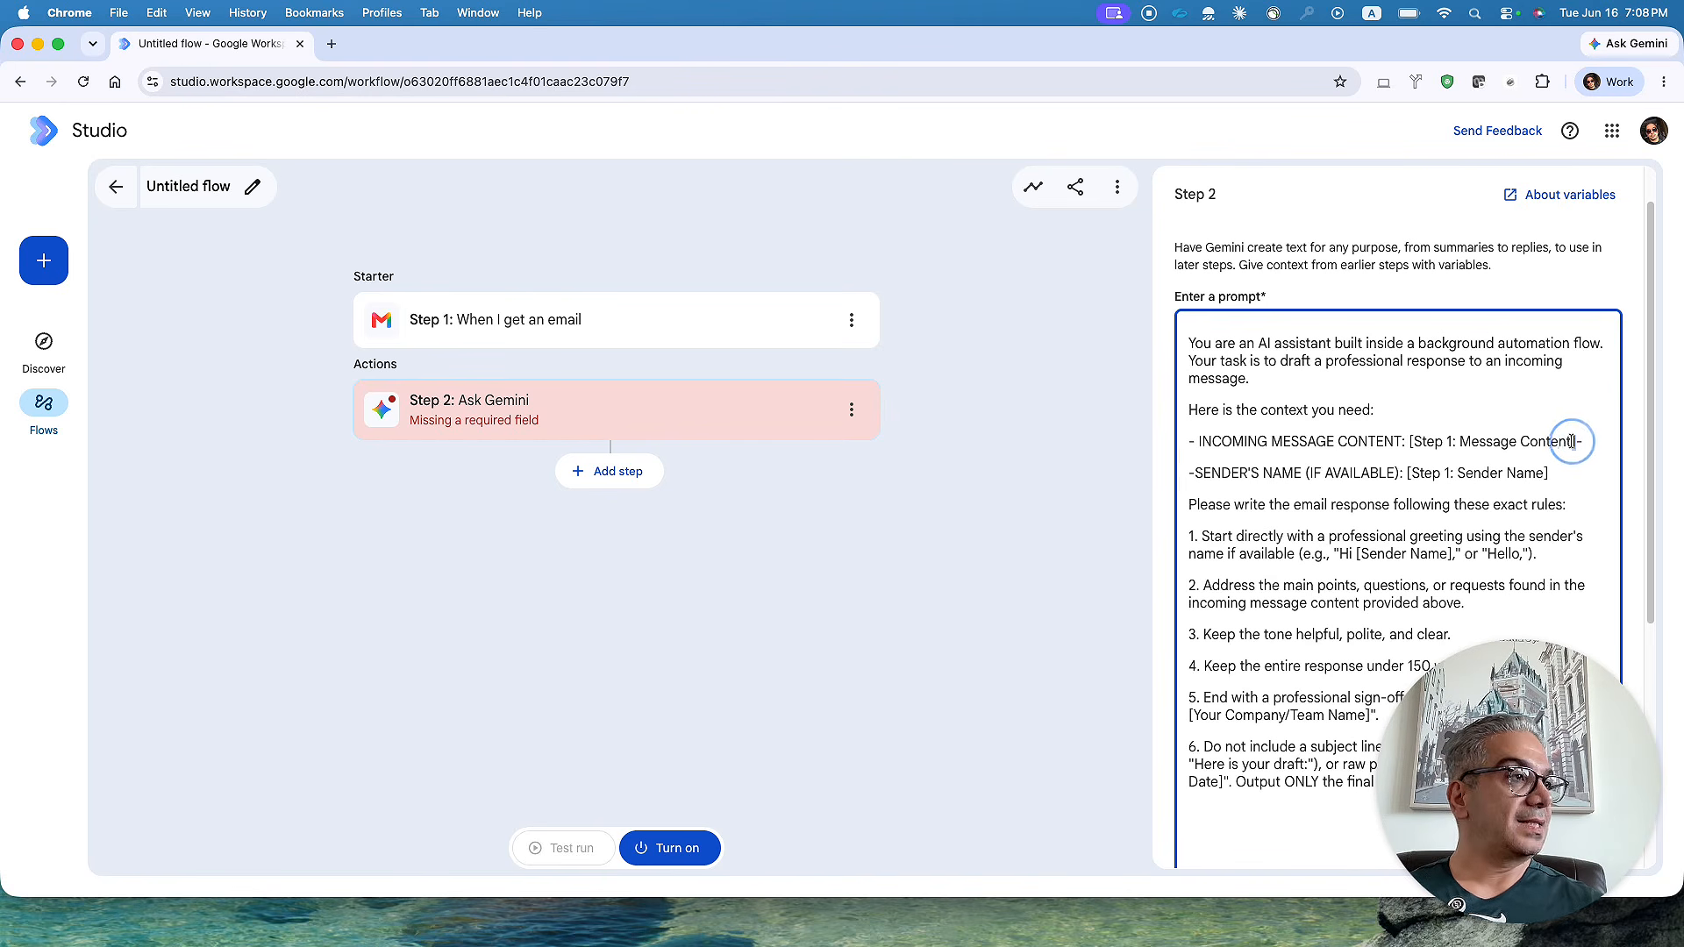
- Delete the "[Step 1: Message Content]" placeholder from the INCOMING MESSAGE CONTENT line
drag(1577, 442, 1410, 443)
key(BackSpace)
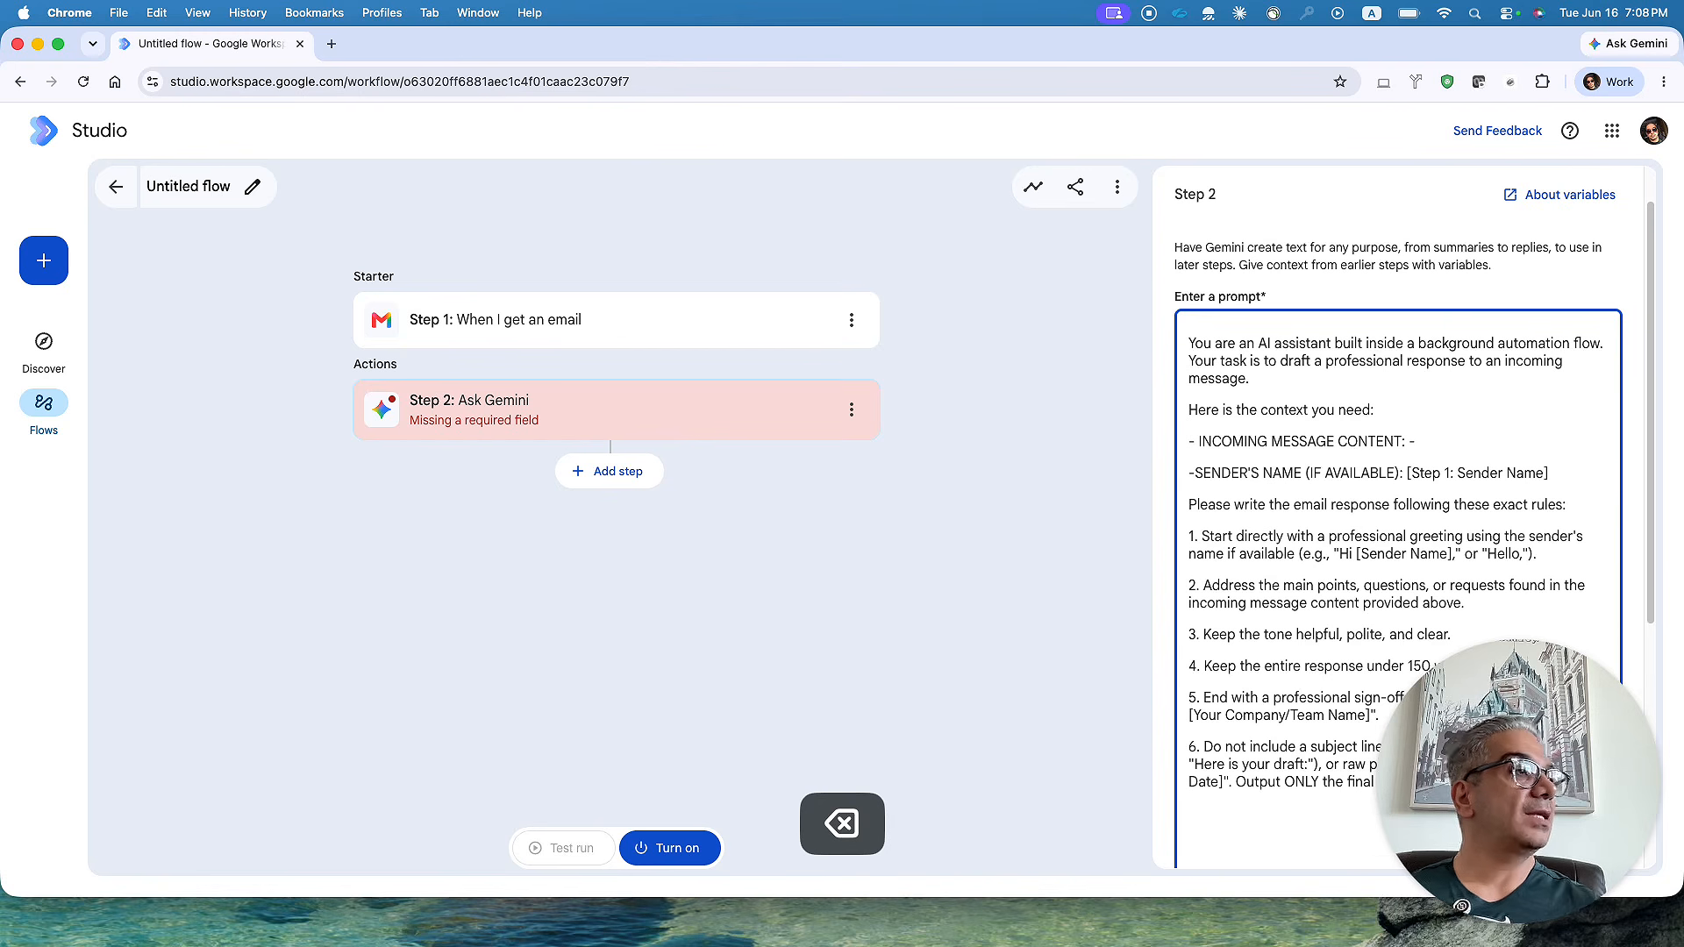
scroll(1543, 551, down, 2)
scroll(1543, 551, down, 5)
scroll(1510, 534, up, 4)
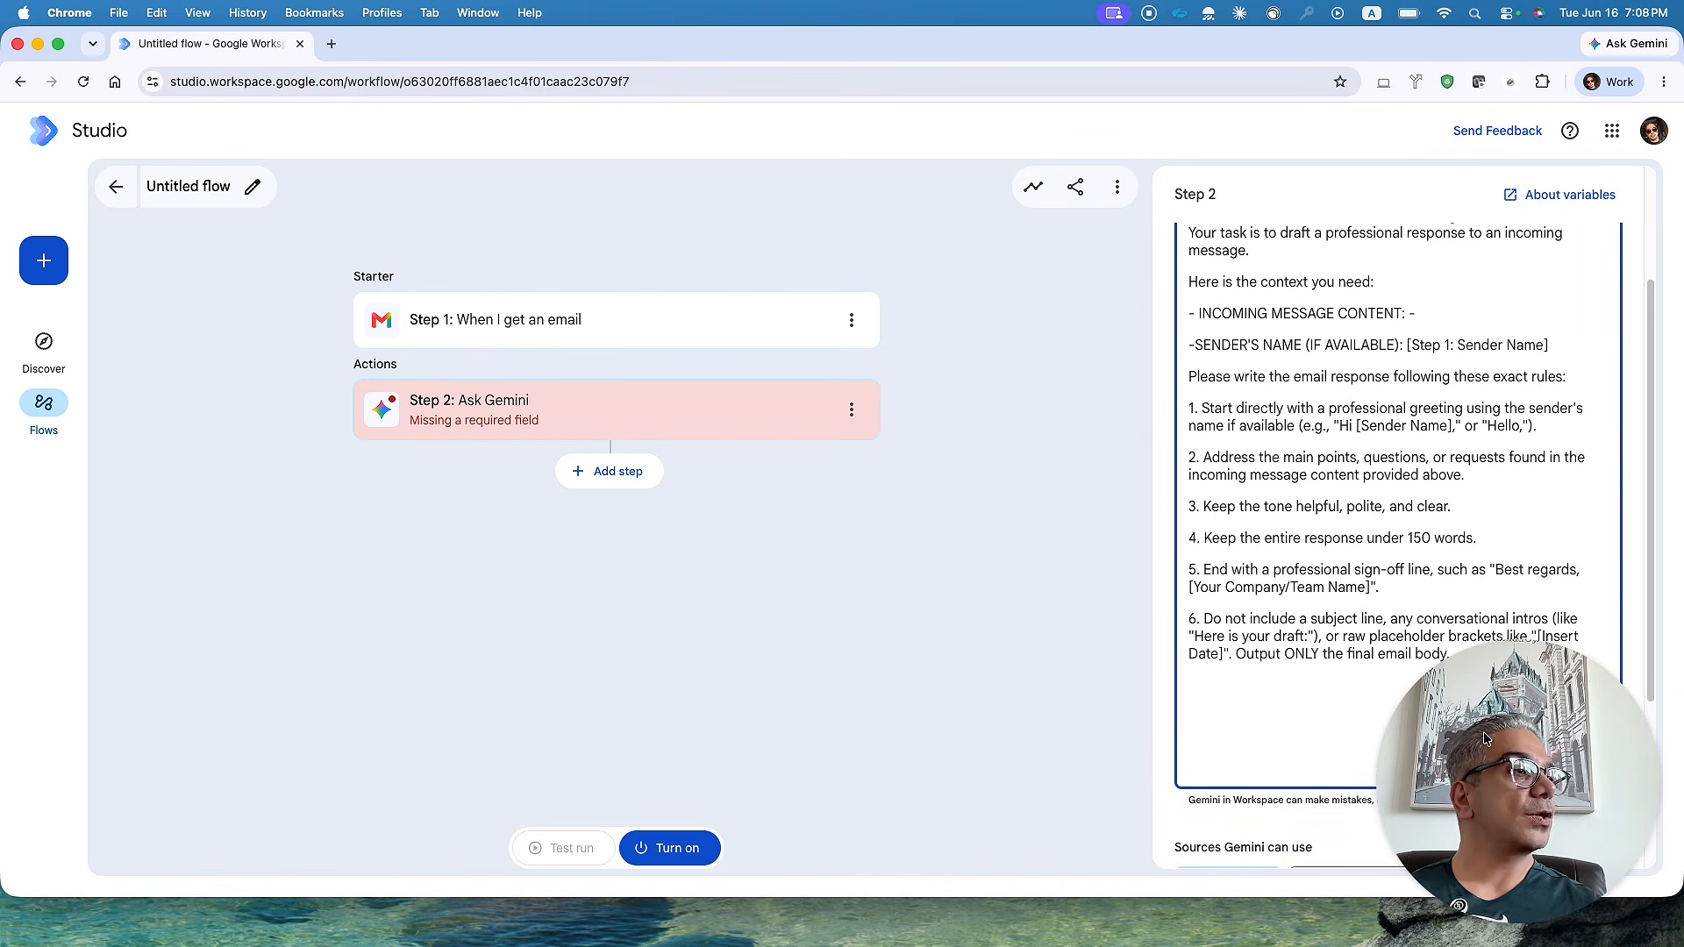
drag(1481, 719, 130, 411)
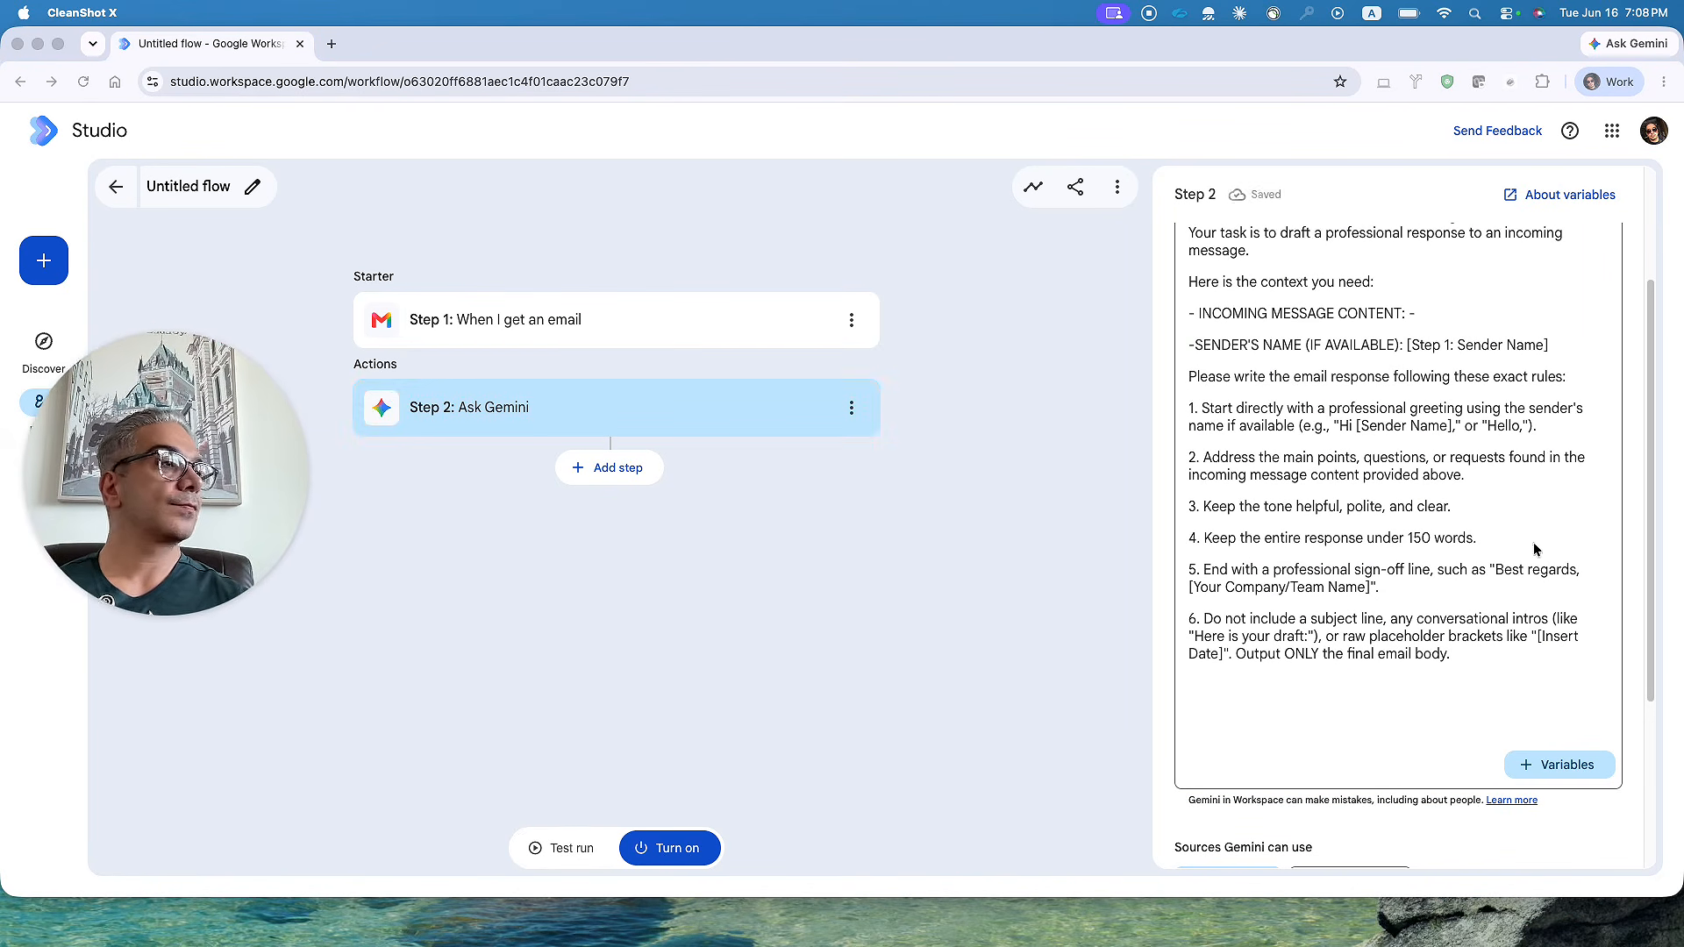
- Replace the stray hyphen after INCOMING MESSAGE CONTENT in the prompt with the Step 1 Email body variable
click(1432, 312)
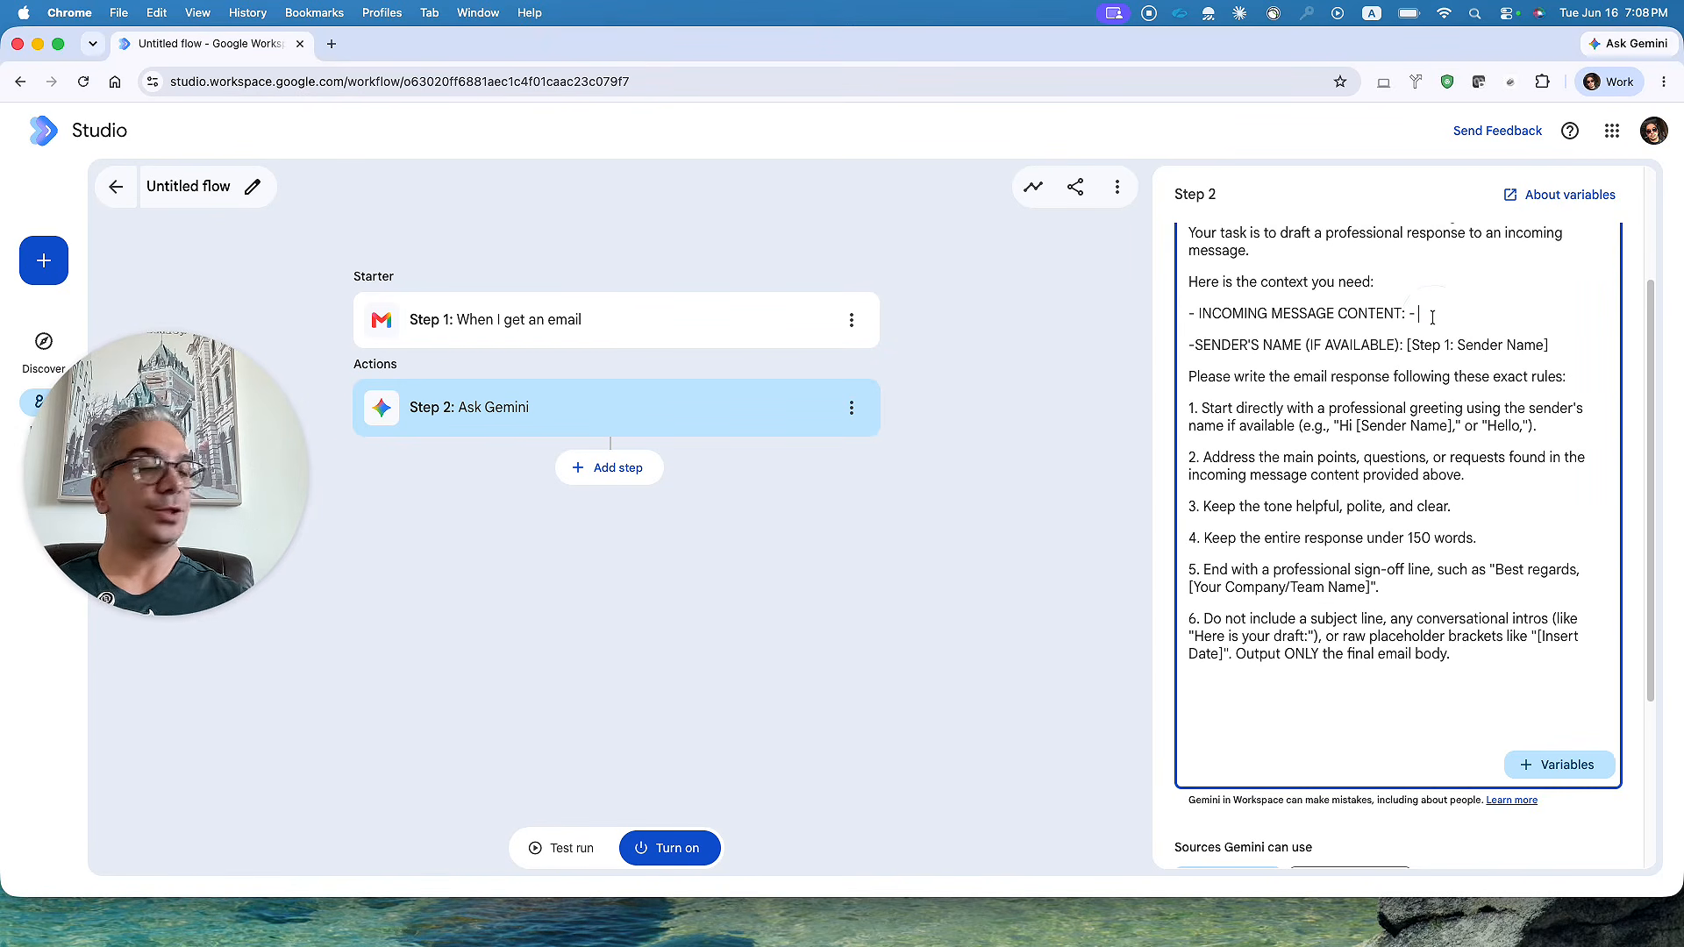
key(BackSpace)
key(BackSpace)
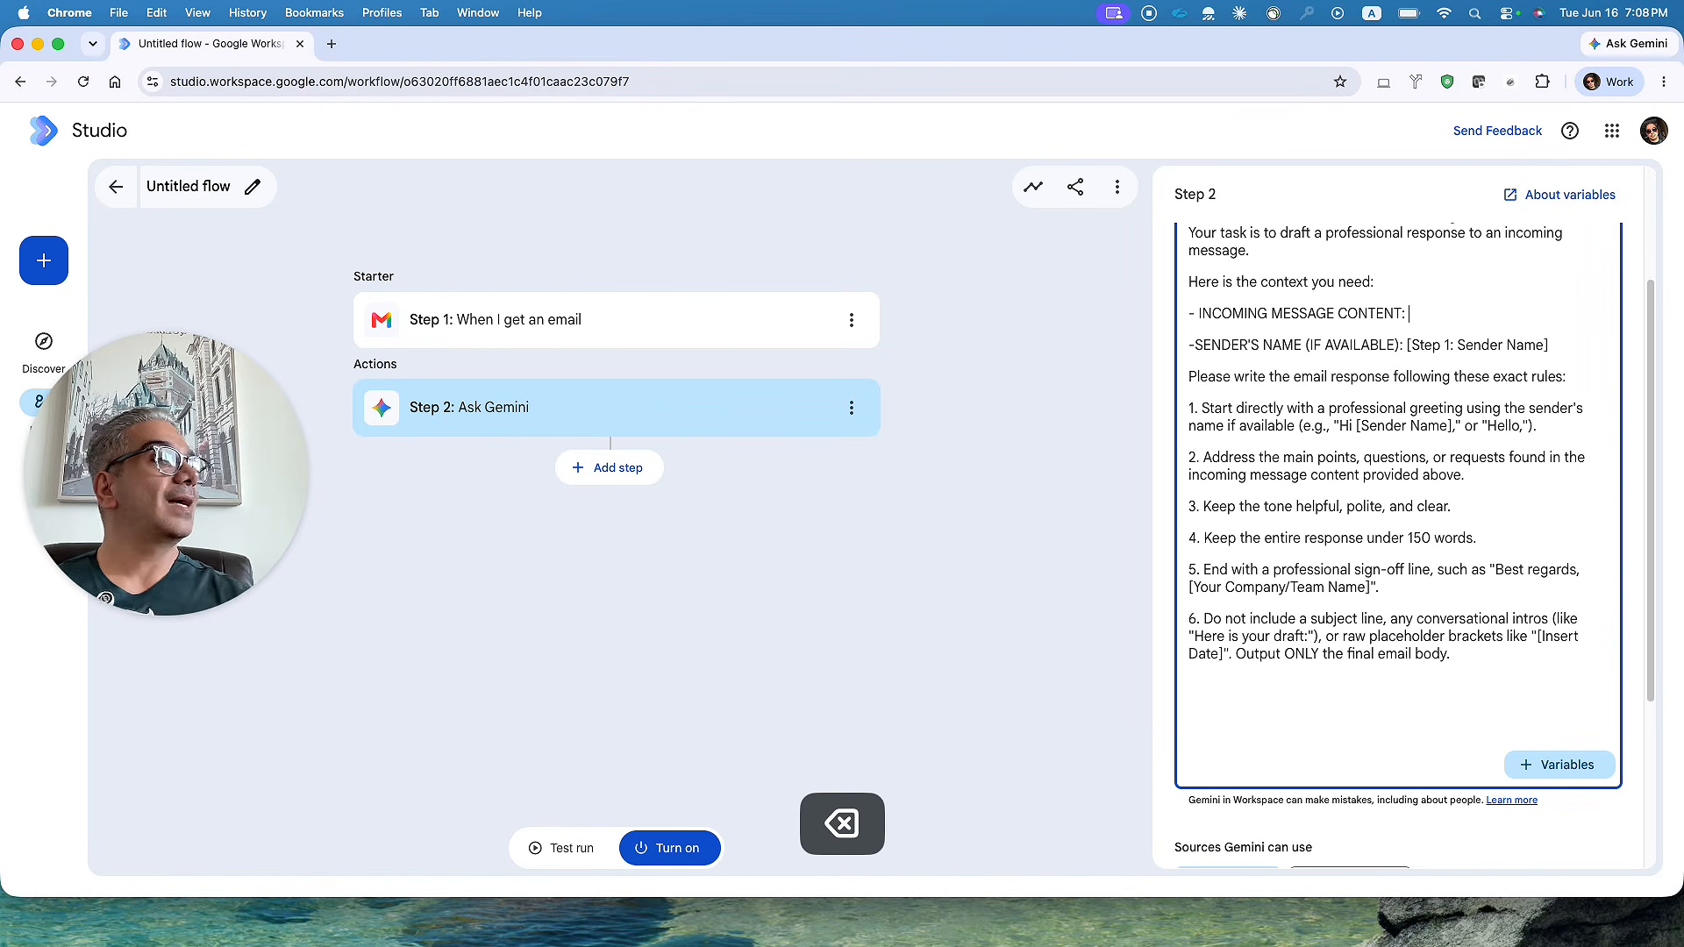
click(1548, 765)
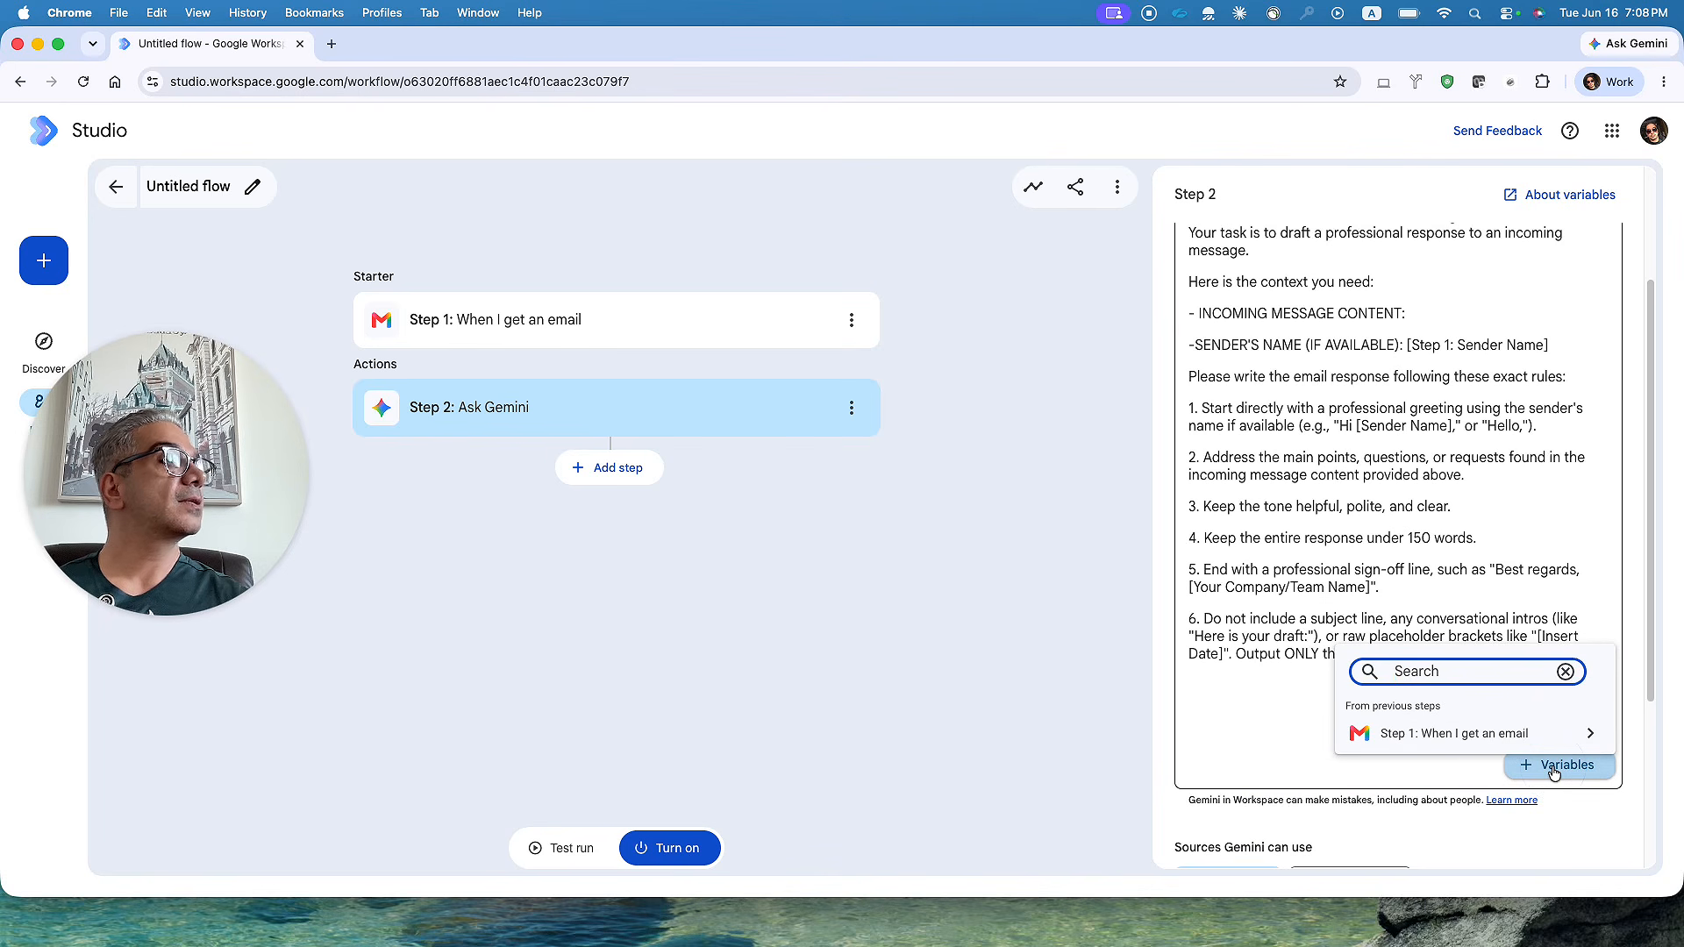
click(1482, 735)
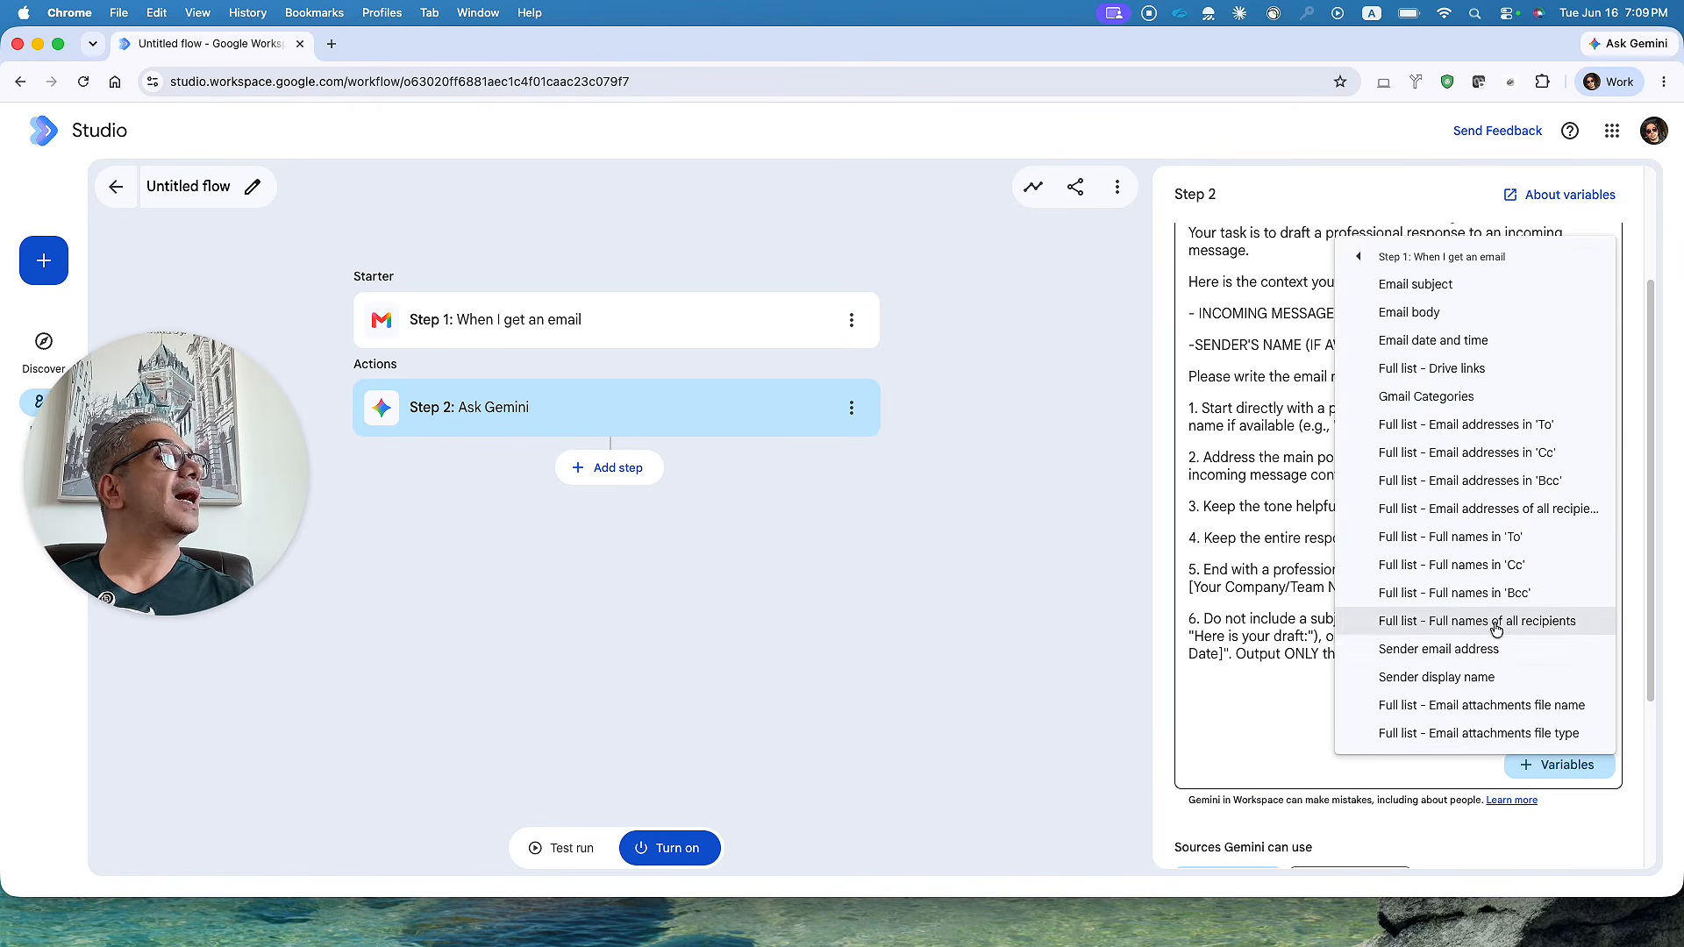
click(1429, 313)
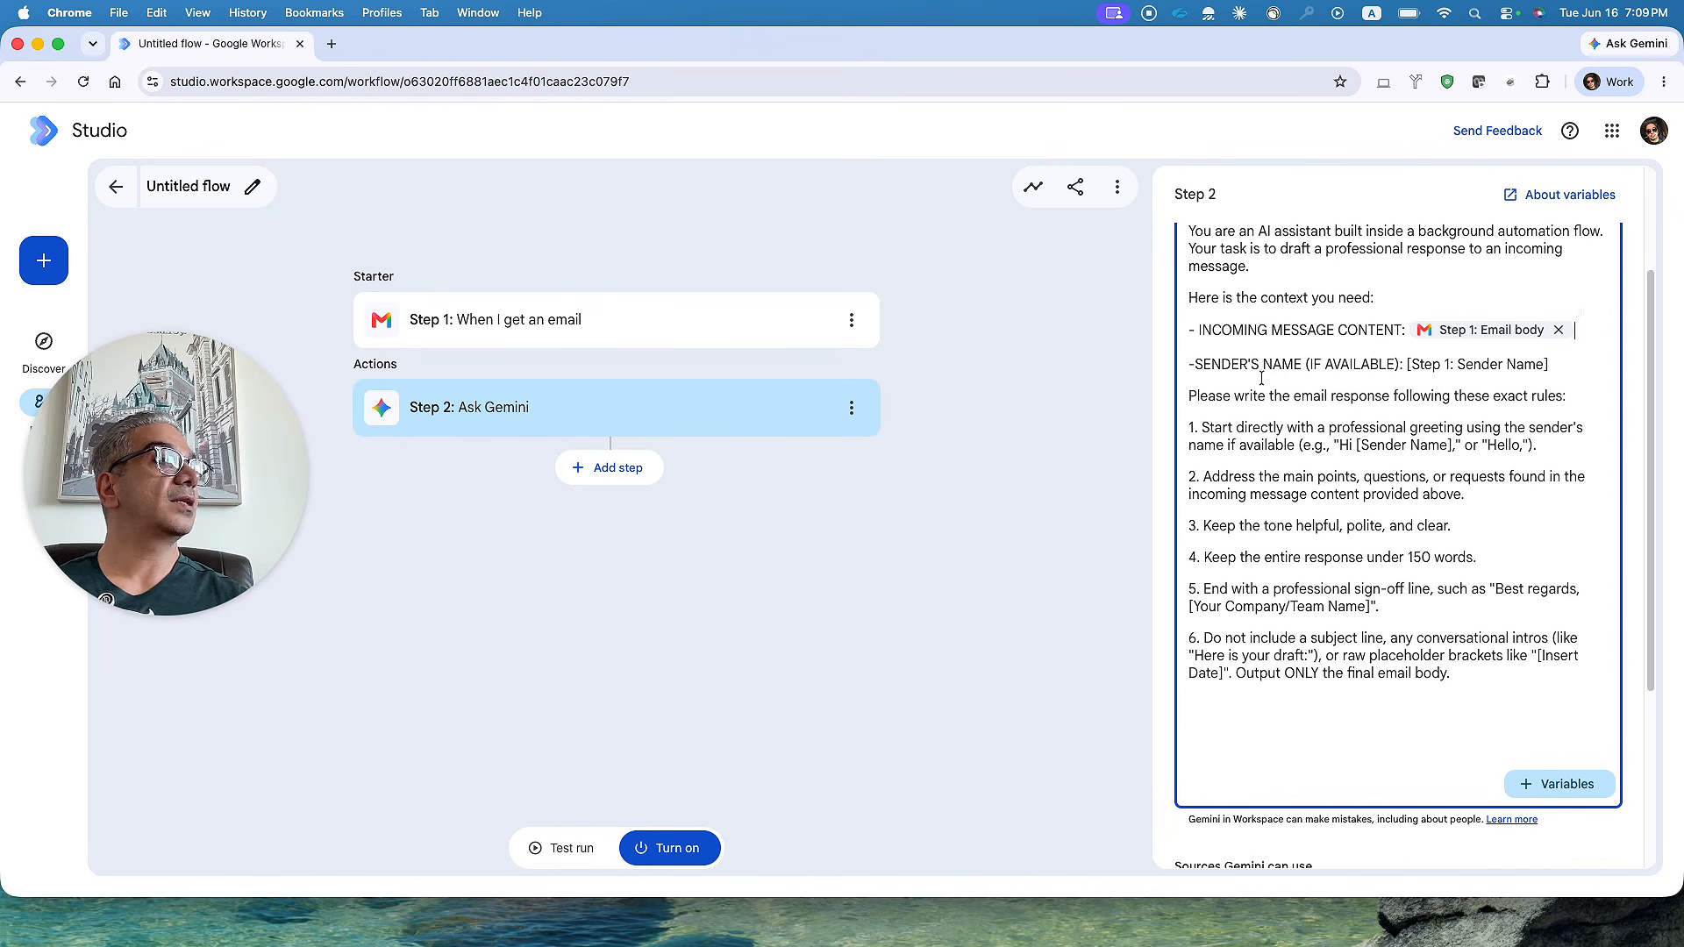
- Delete the "[Step 1: Sender Name]" placeholder from the SENDER'S NAME line of the prompt
click(1554, 363)
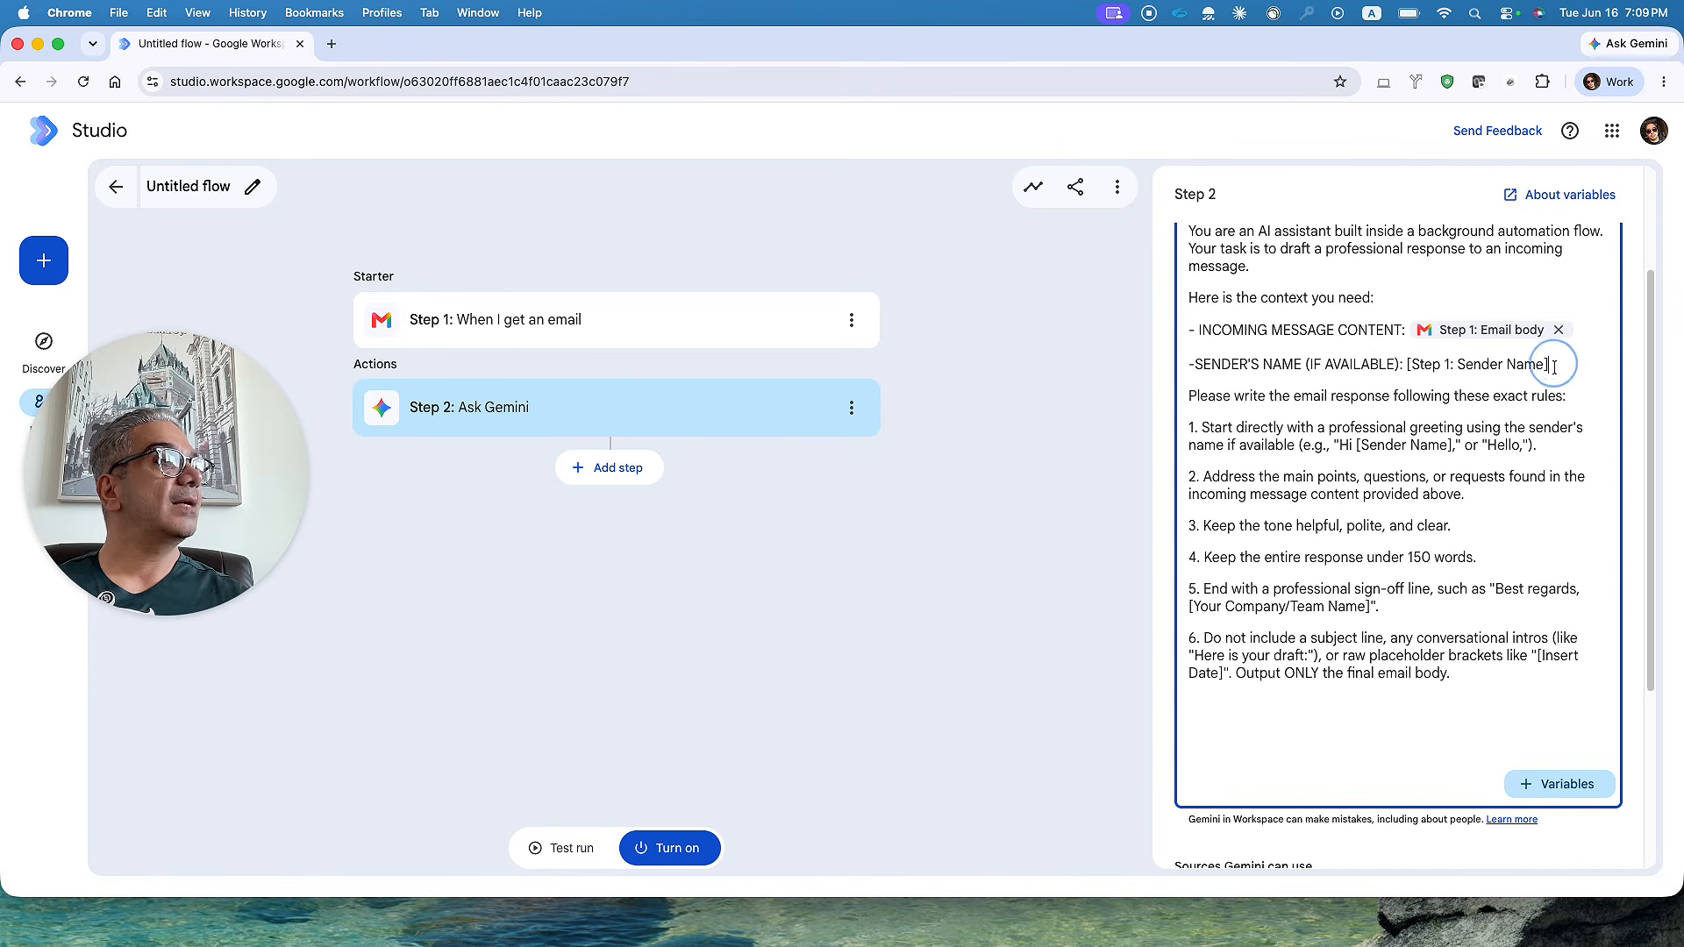
key(BackSpace)
key(BackSpace)
key(BackSpace)
key(BackSpace)
key(BackSpace)
key(BackSpace)
key(BackSpace)
key(BackSpace)
key(BackSpace)
key(BackSpace)
key(BackSpace)
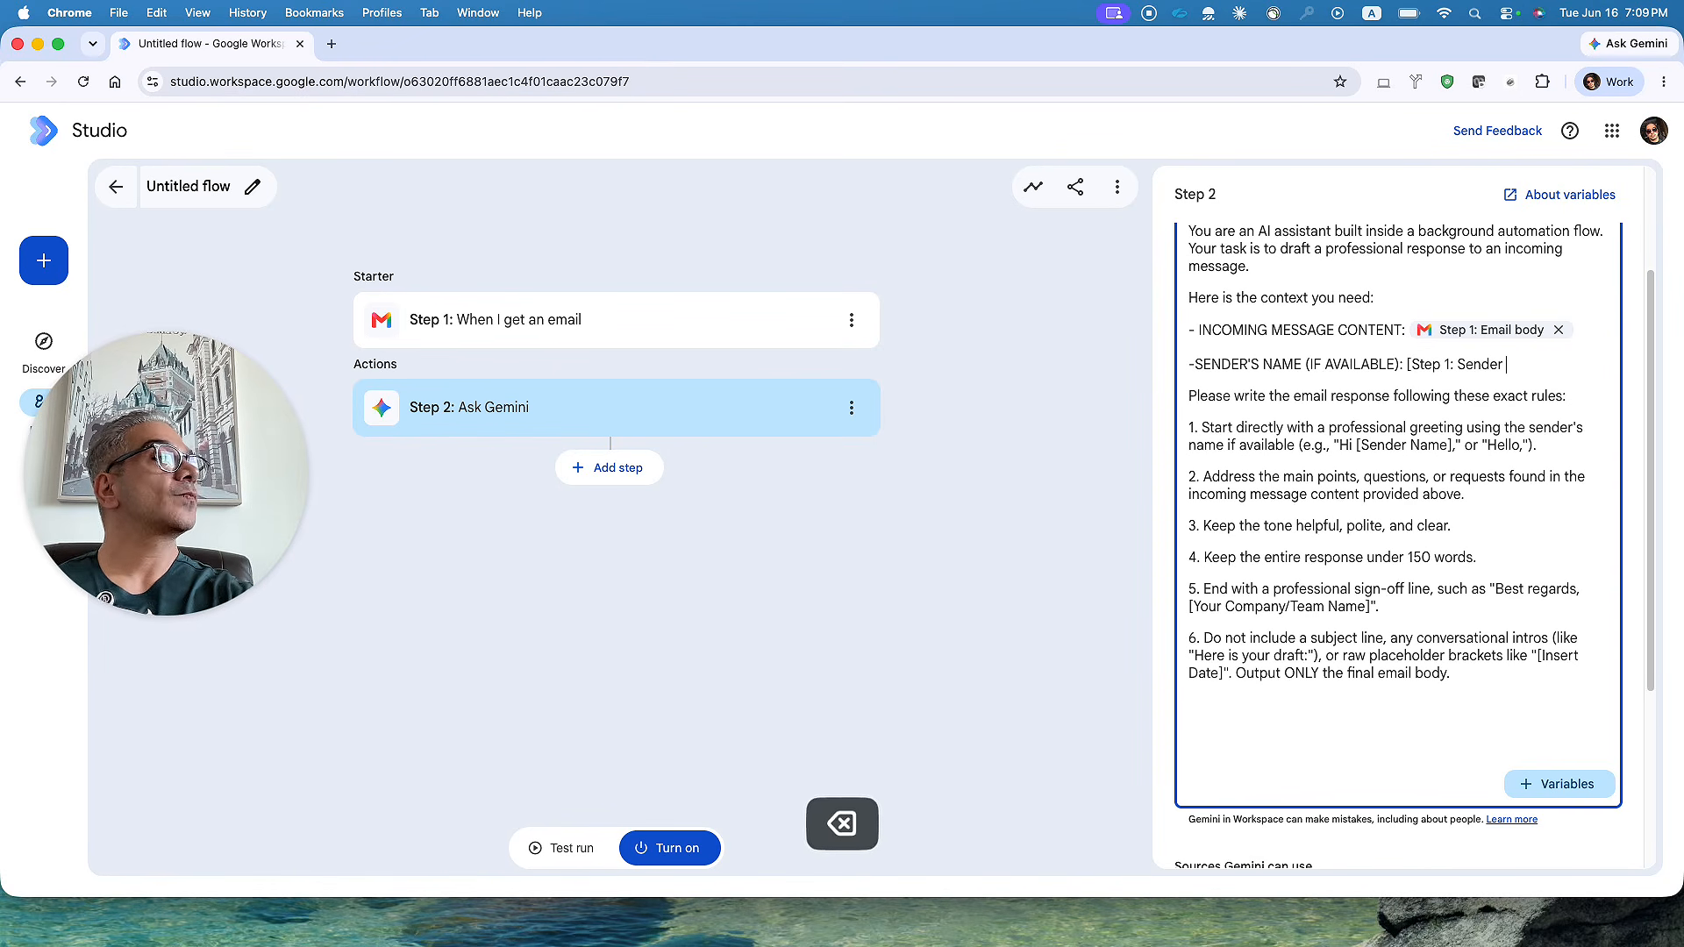
key(BackSpace)
key(BackSpace)
key(BackSpace)
key(BackSpace)
key(BackSpace)
key(BackSpace)
key(BackSpace)
key(BackSpace)
key(BackSpace)
key(BackSpace)
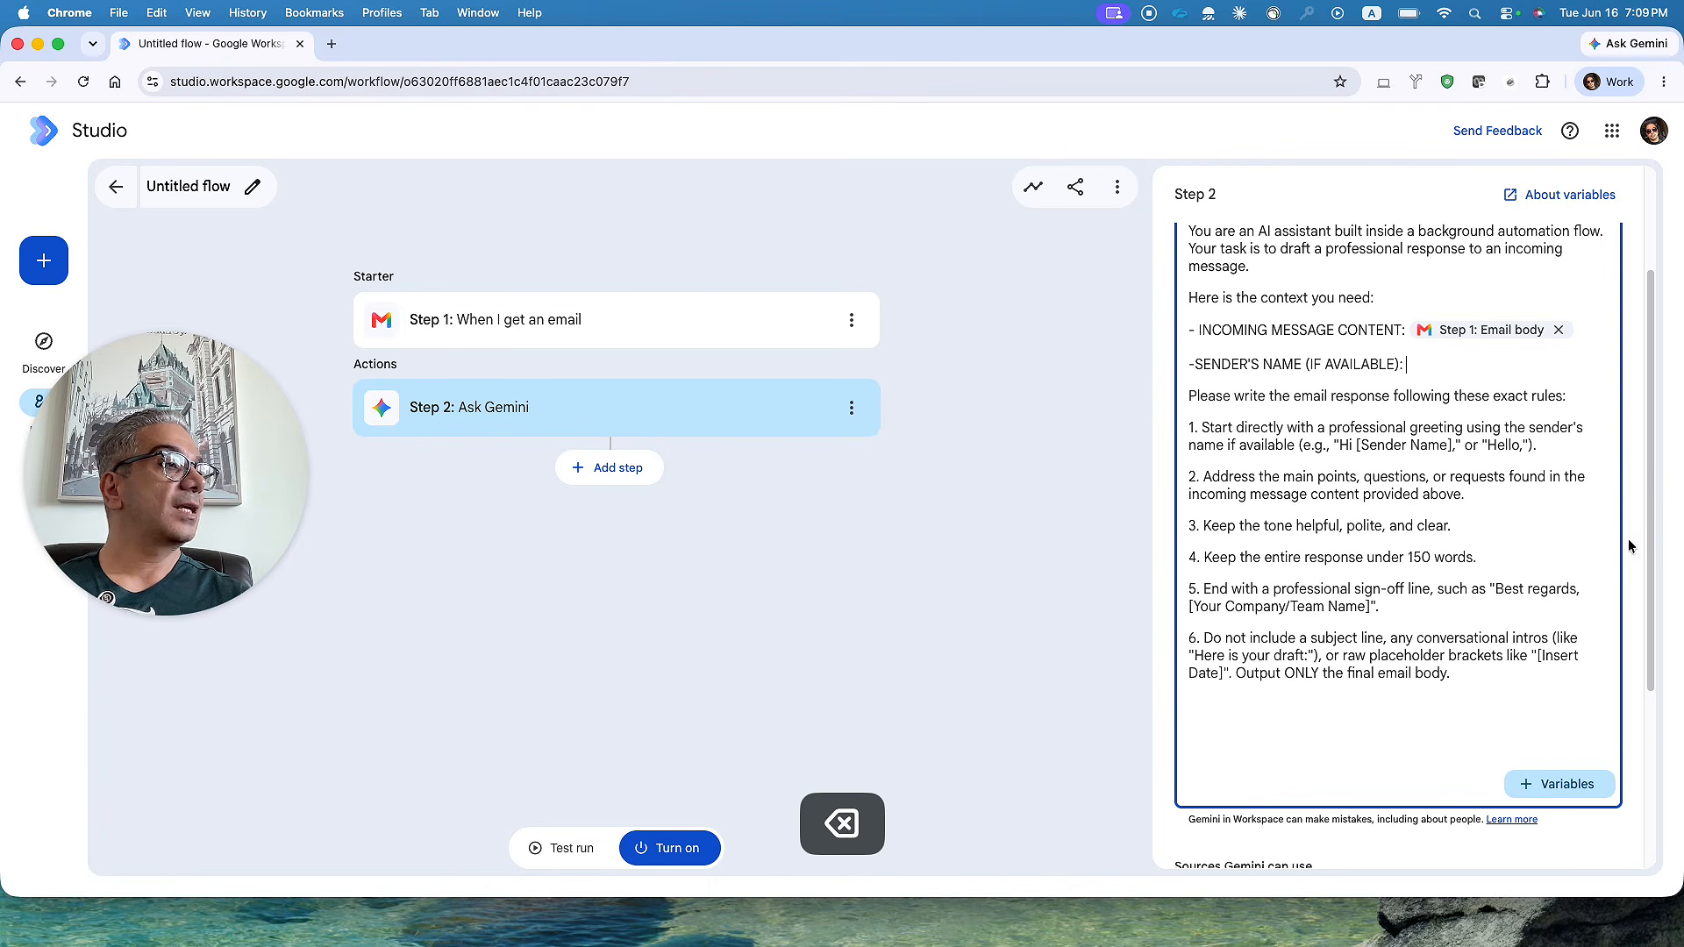
- Insert the Step 1 Sender display name variable at the end of the SENDER'S NAME line
click(1579, 784)
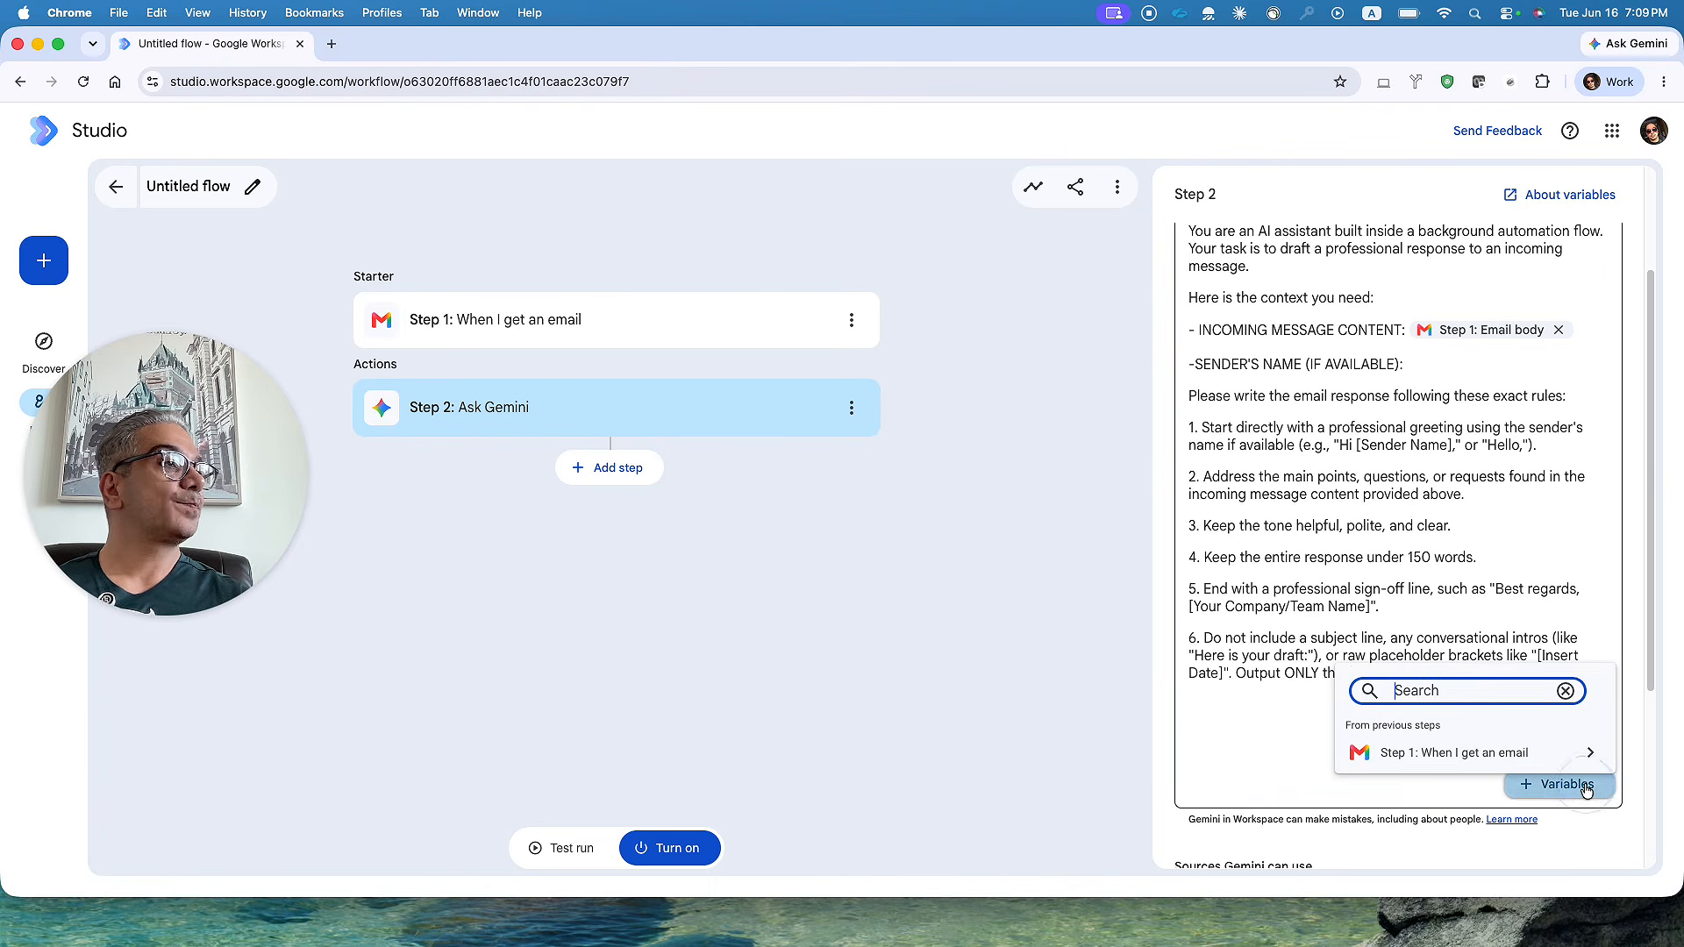
click(1516, 764)
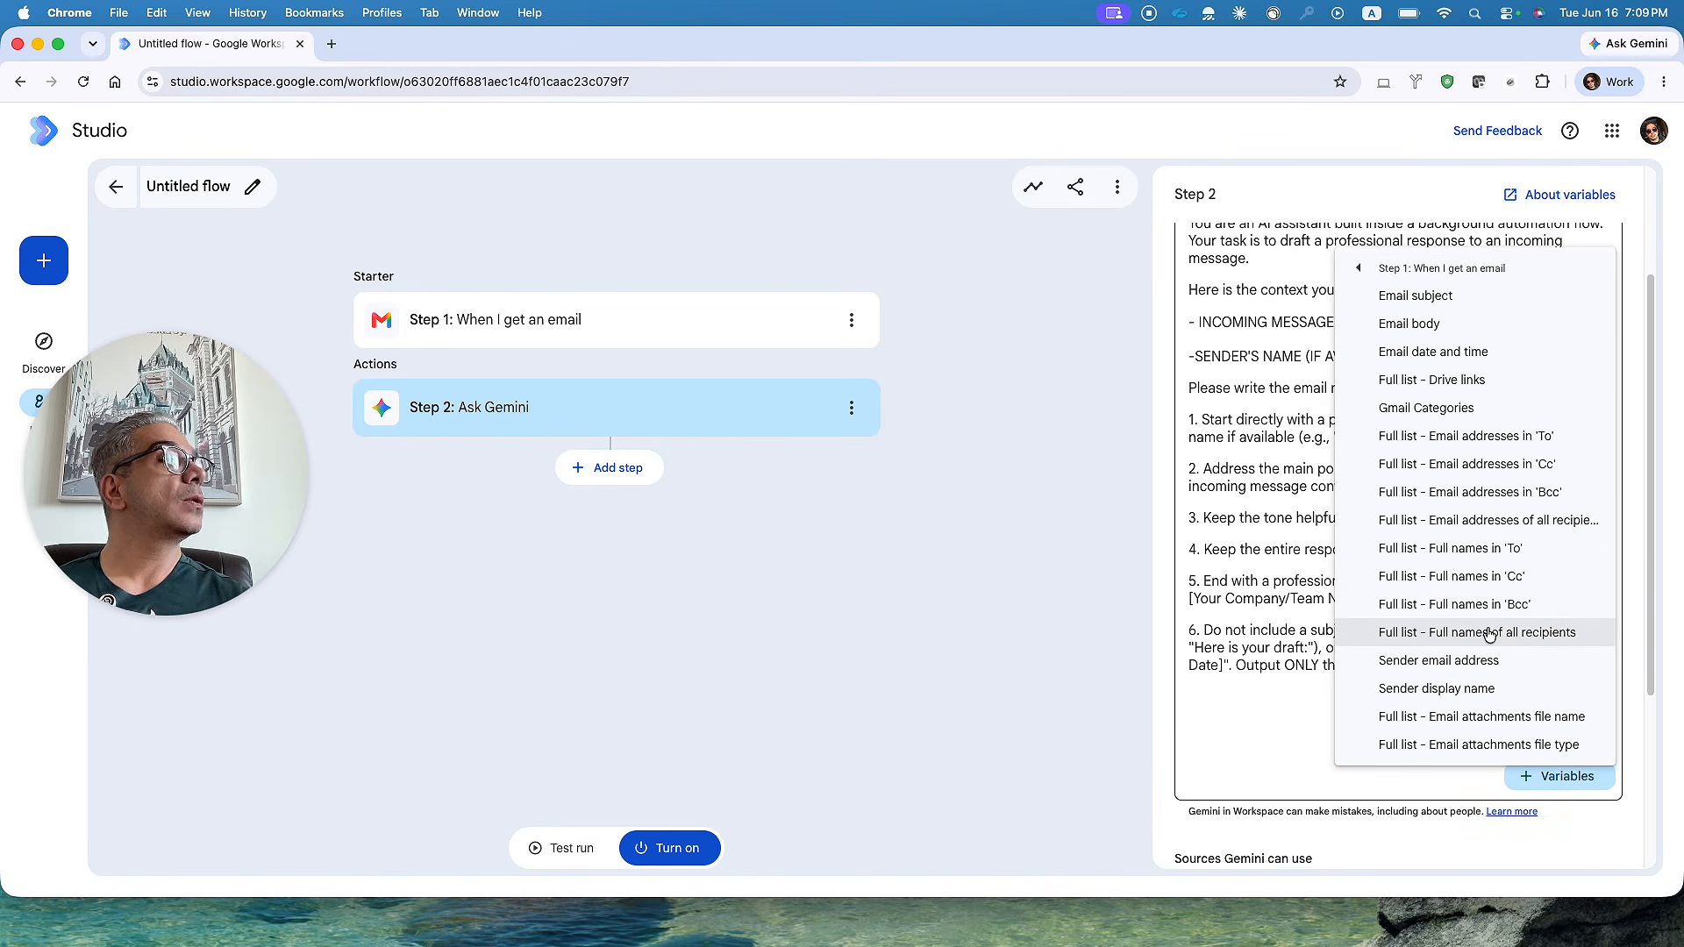
click(1463, 696)
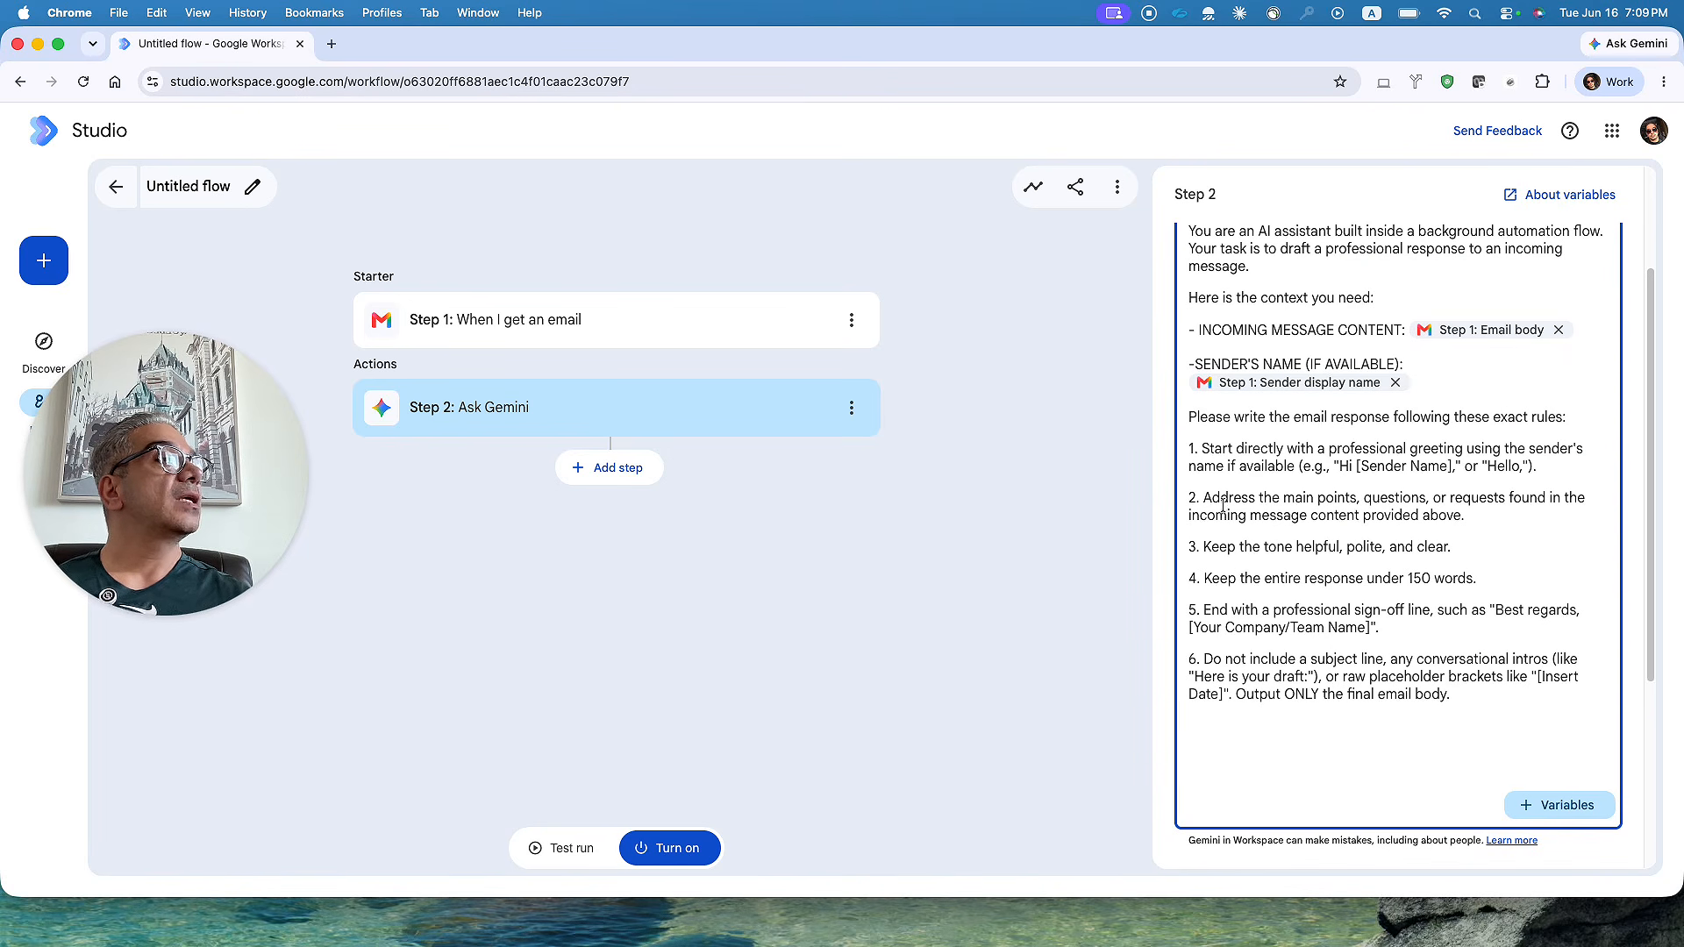
- Remove the text e.g., "Hi [Sender Name]," or from rule 1, leaving only the "Hello," greeting example
click(1453, 466)
key(Left)
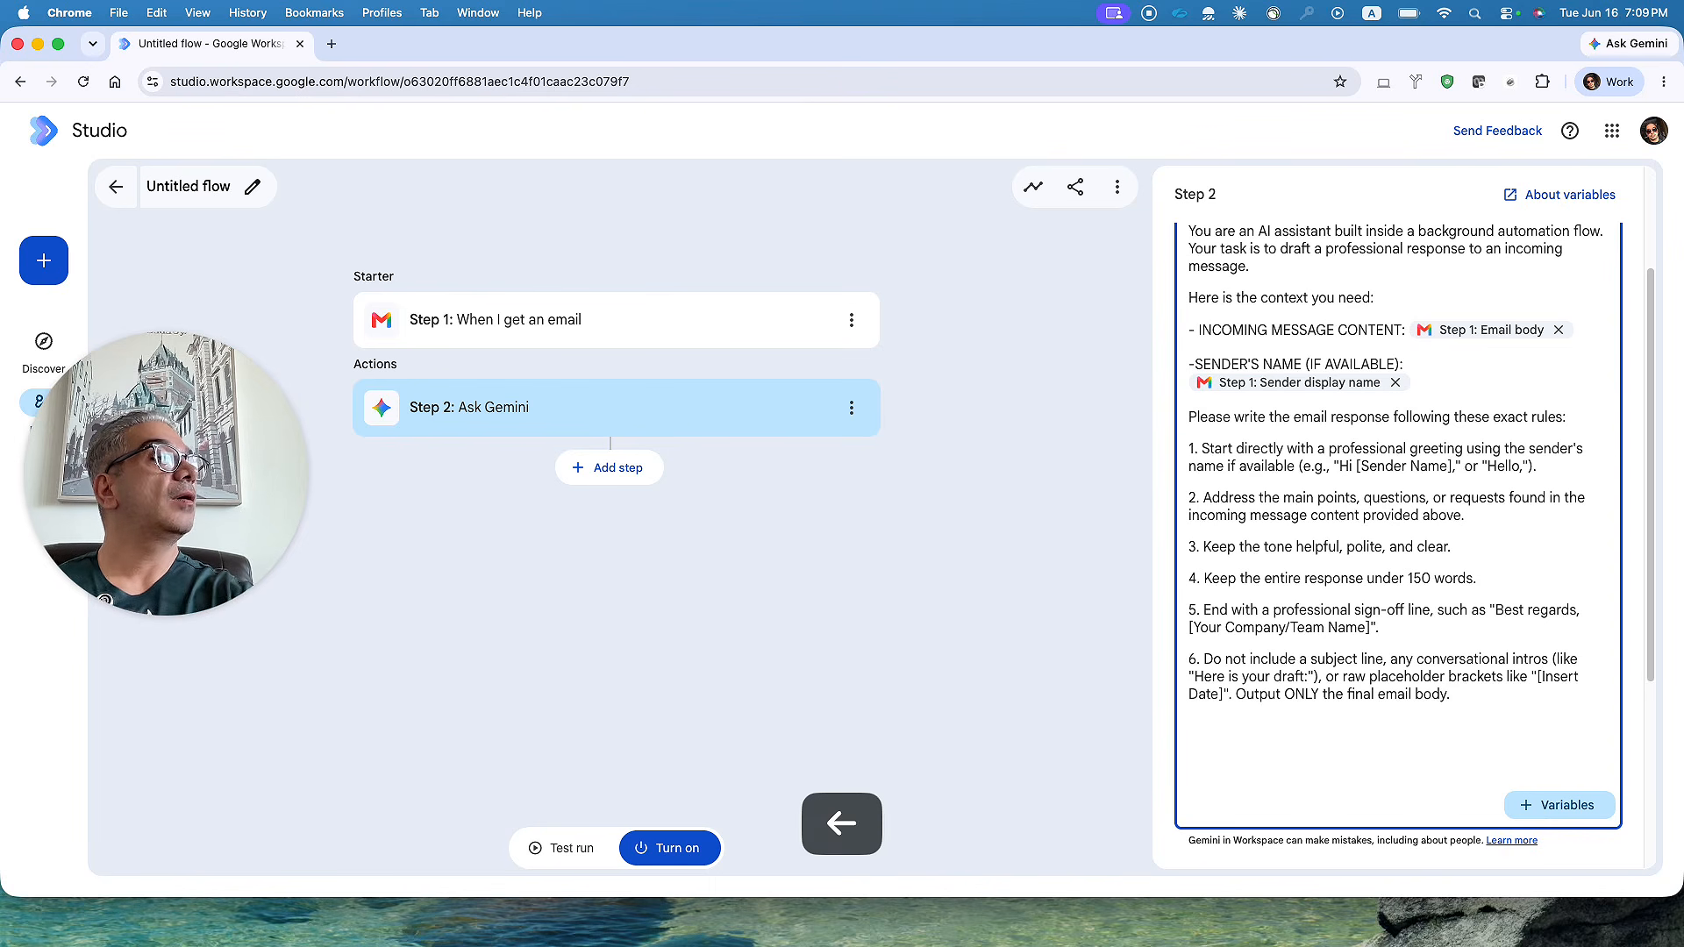
key(BackSpace)
key(BackSpace)
key(BackSpace)
key(BackSpace)
key(BackSpace)
key(BackSpace)
key(BackSpace)
key(BackSpace)
key(BackSpace)
key(BackSpace)
key(BackSpace)
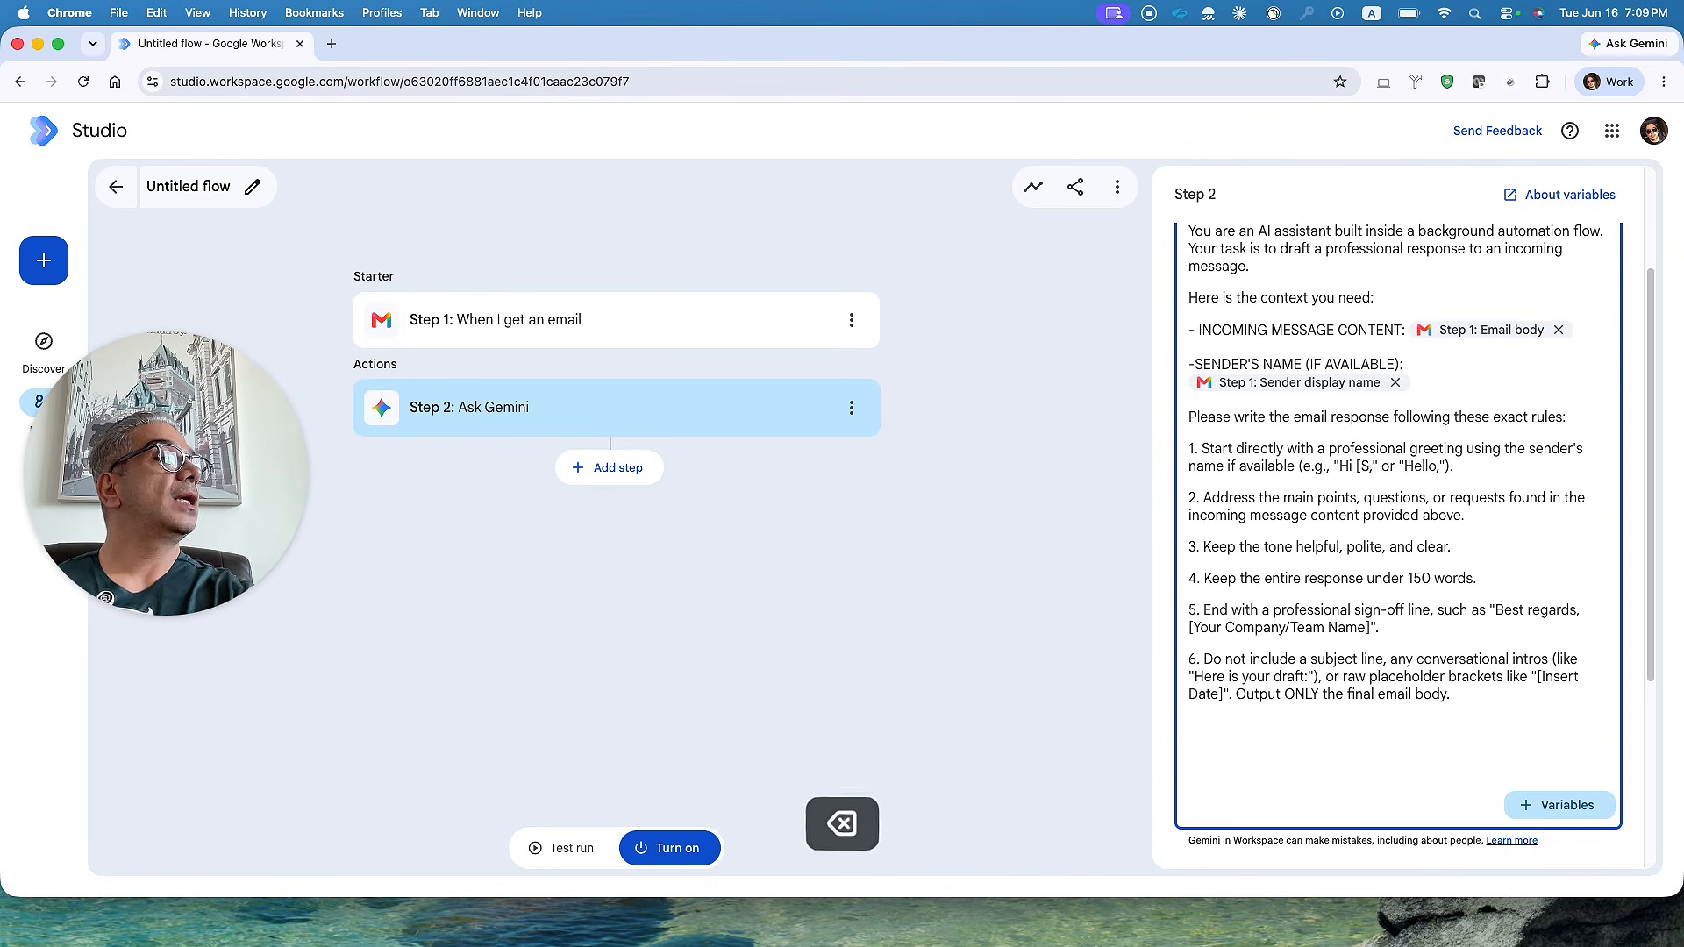
key(BackSpace)
key(BackSpace)
key(BackSpace)
key(BackSpace)
key(BackSpace)
key(BackSpace)
key(BackSpace)
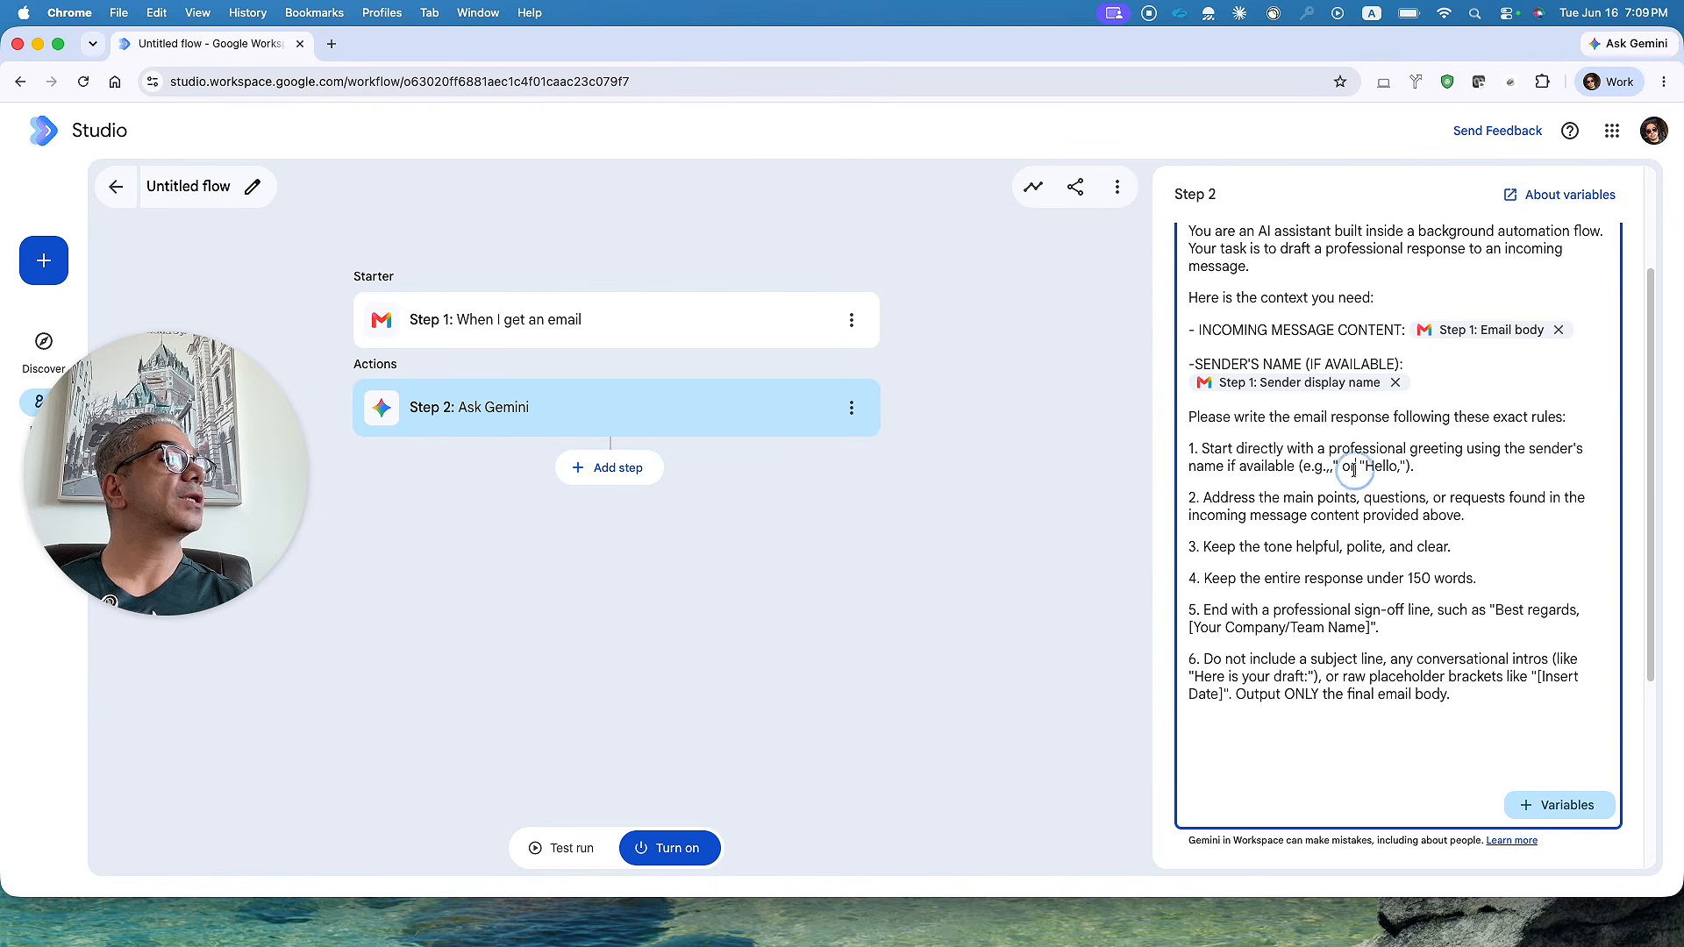
key(BackSpace)
key(BackSpace)
key(BackSpace)
key(BackSpace)
key(BackSpace)
key(BackSpace)
key(BackSpace)
key(BackSpace)
key(BackSpace)
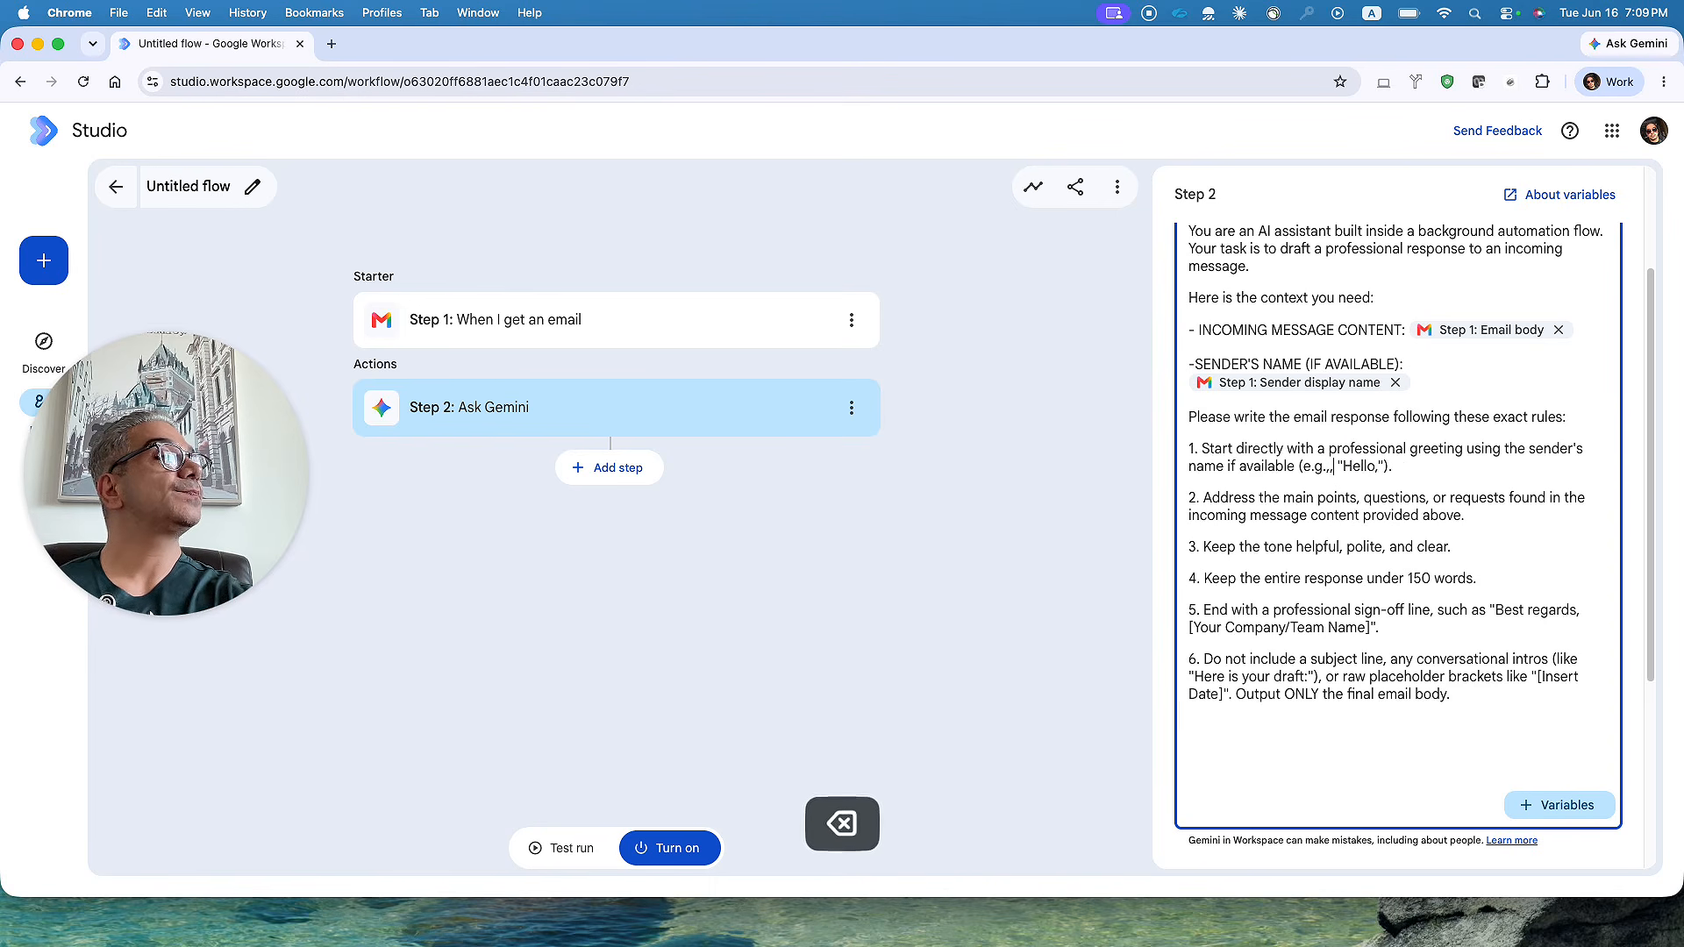
key(BackSpace)
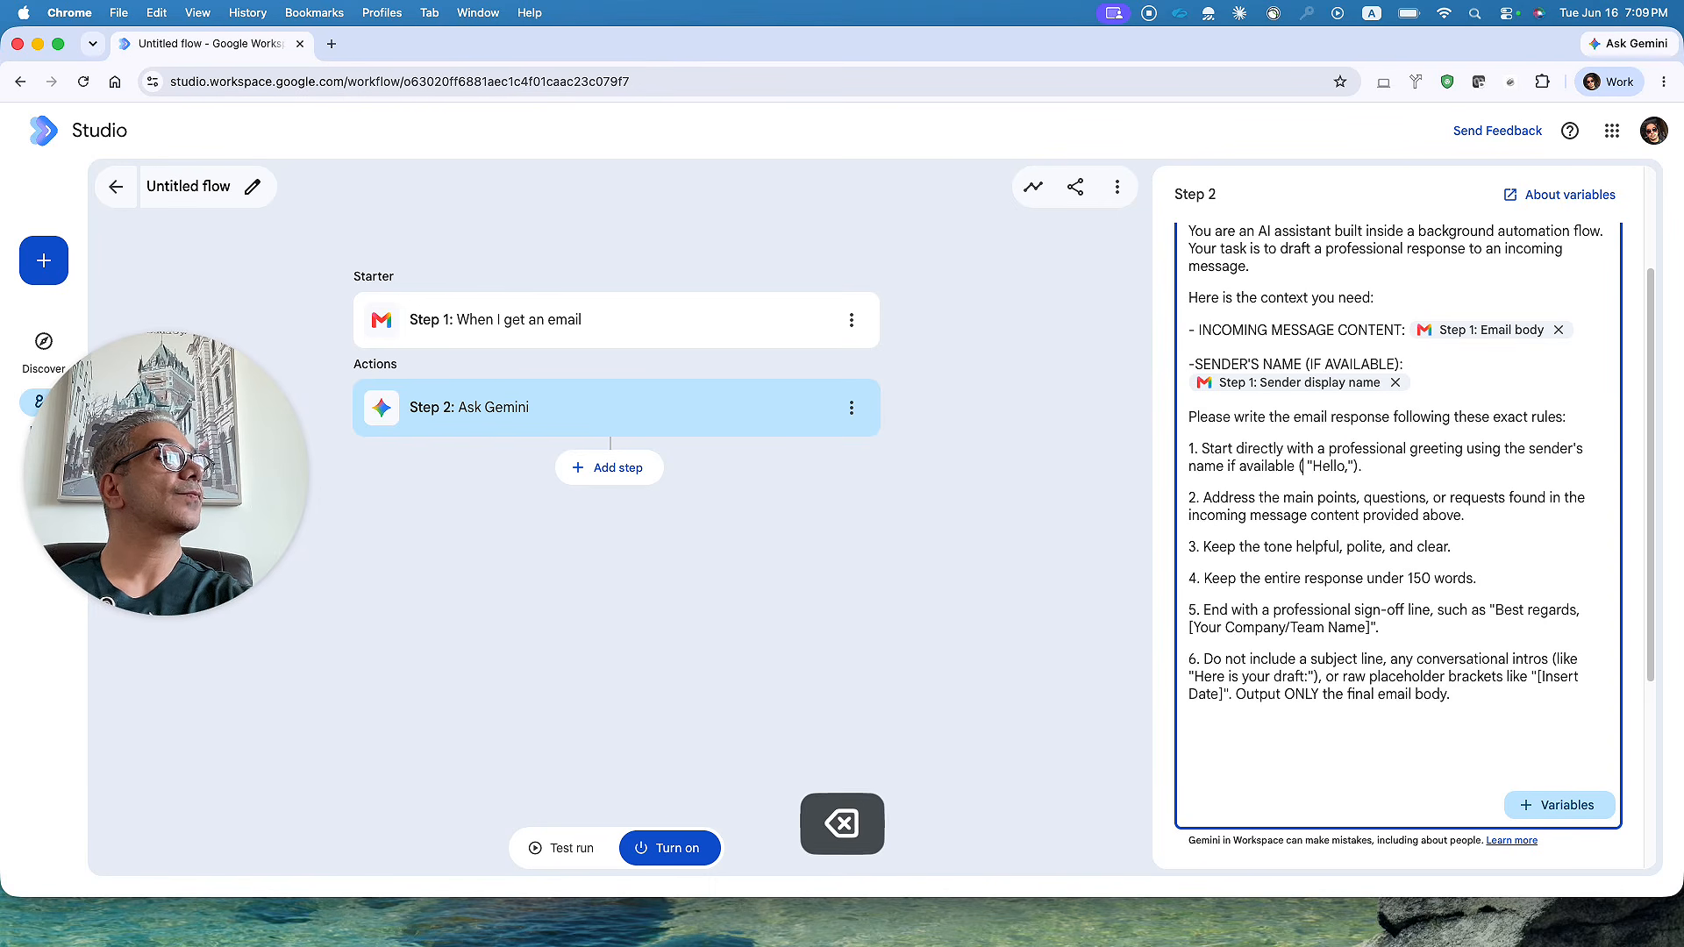
- Insert a space and the Step 1 Sender display name variable between "Hello" and the comma in rule 1
click(1350, 466)
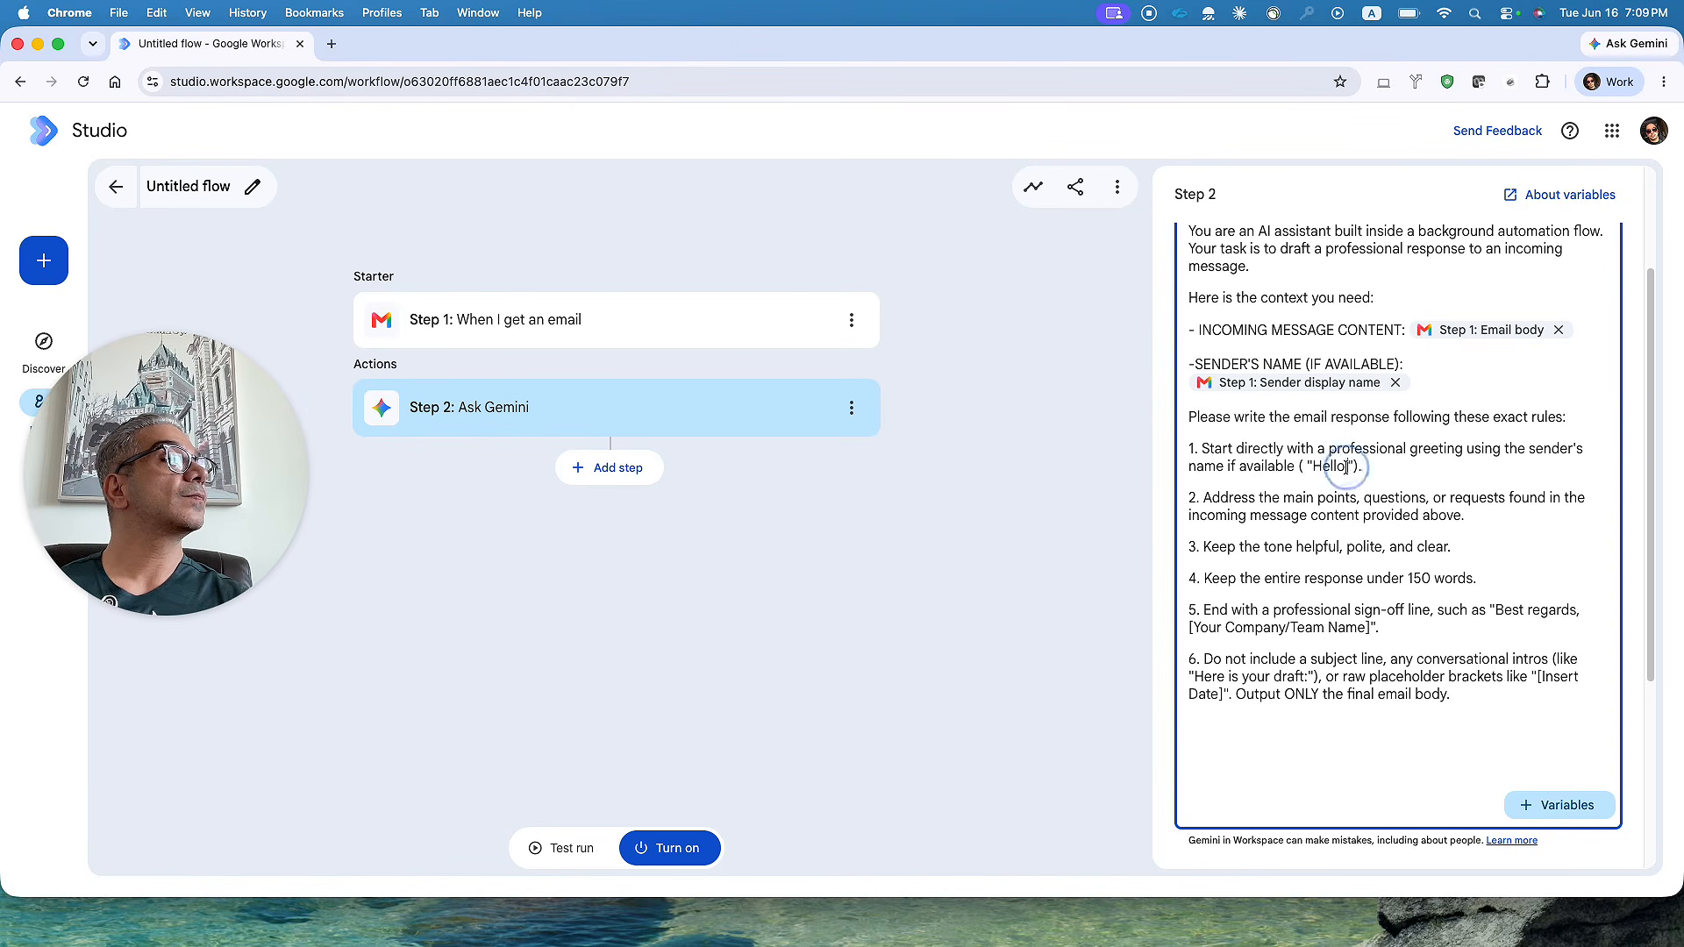
key(Left)
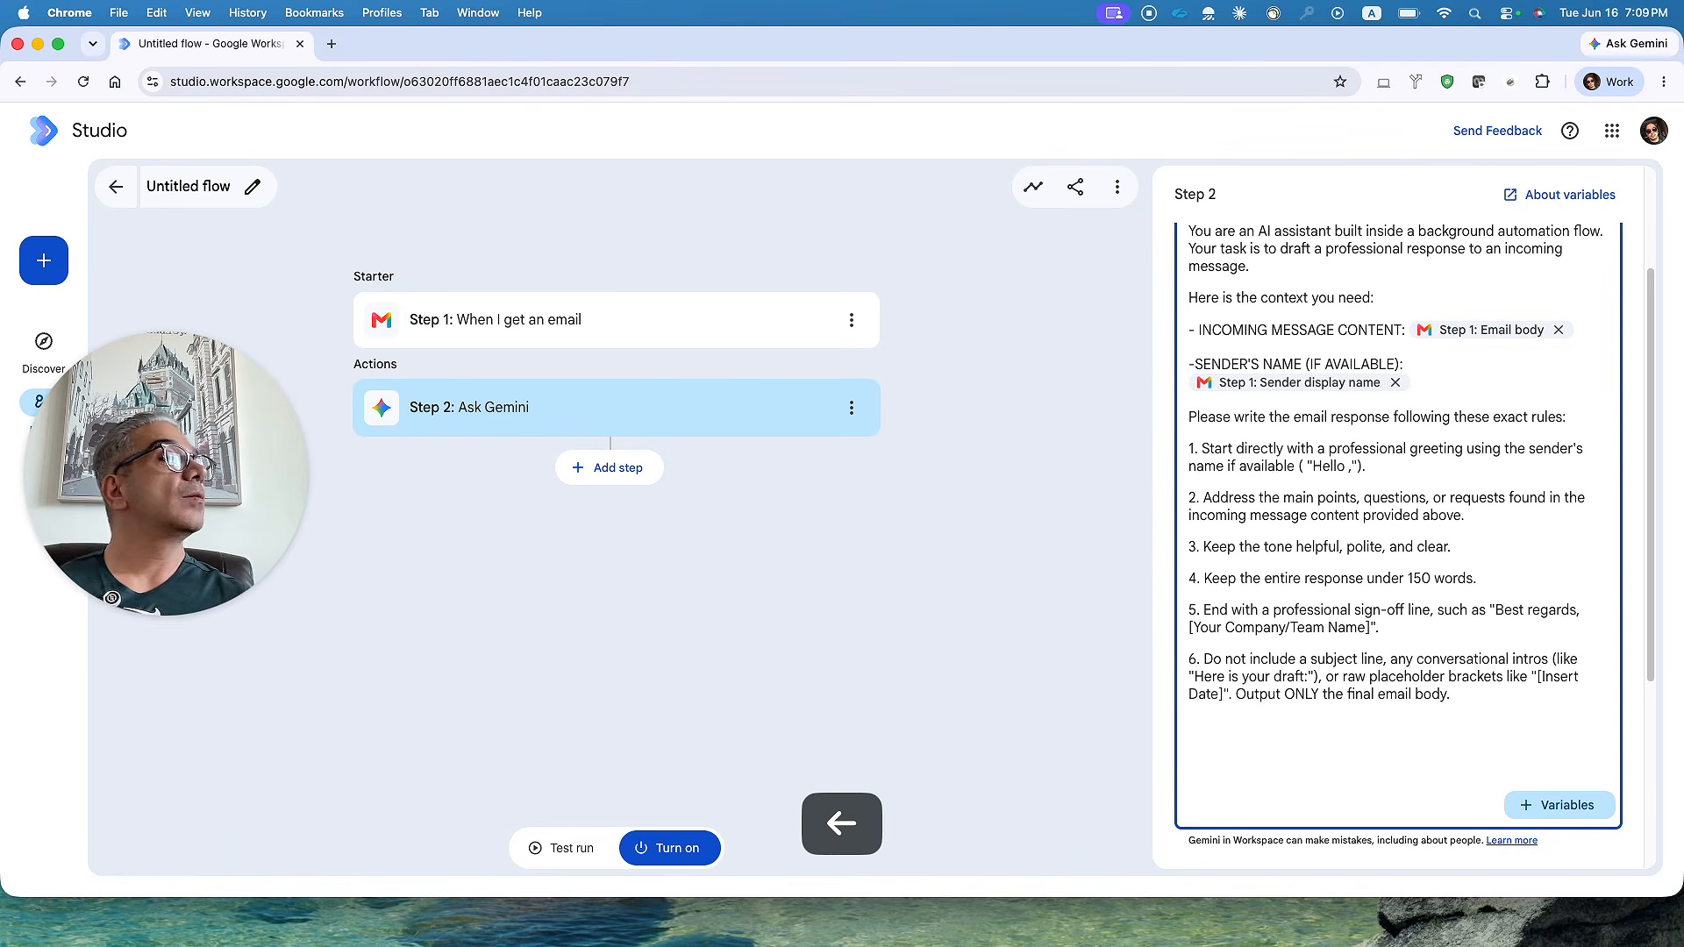
click(1557, 812)
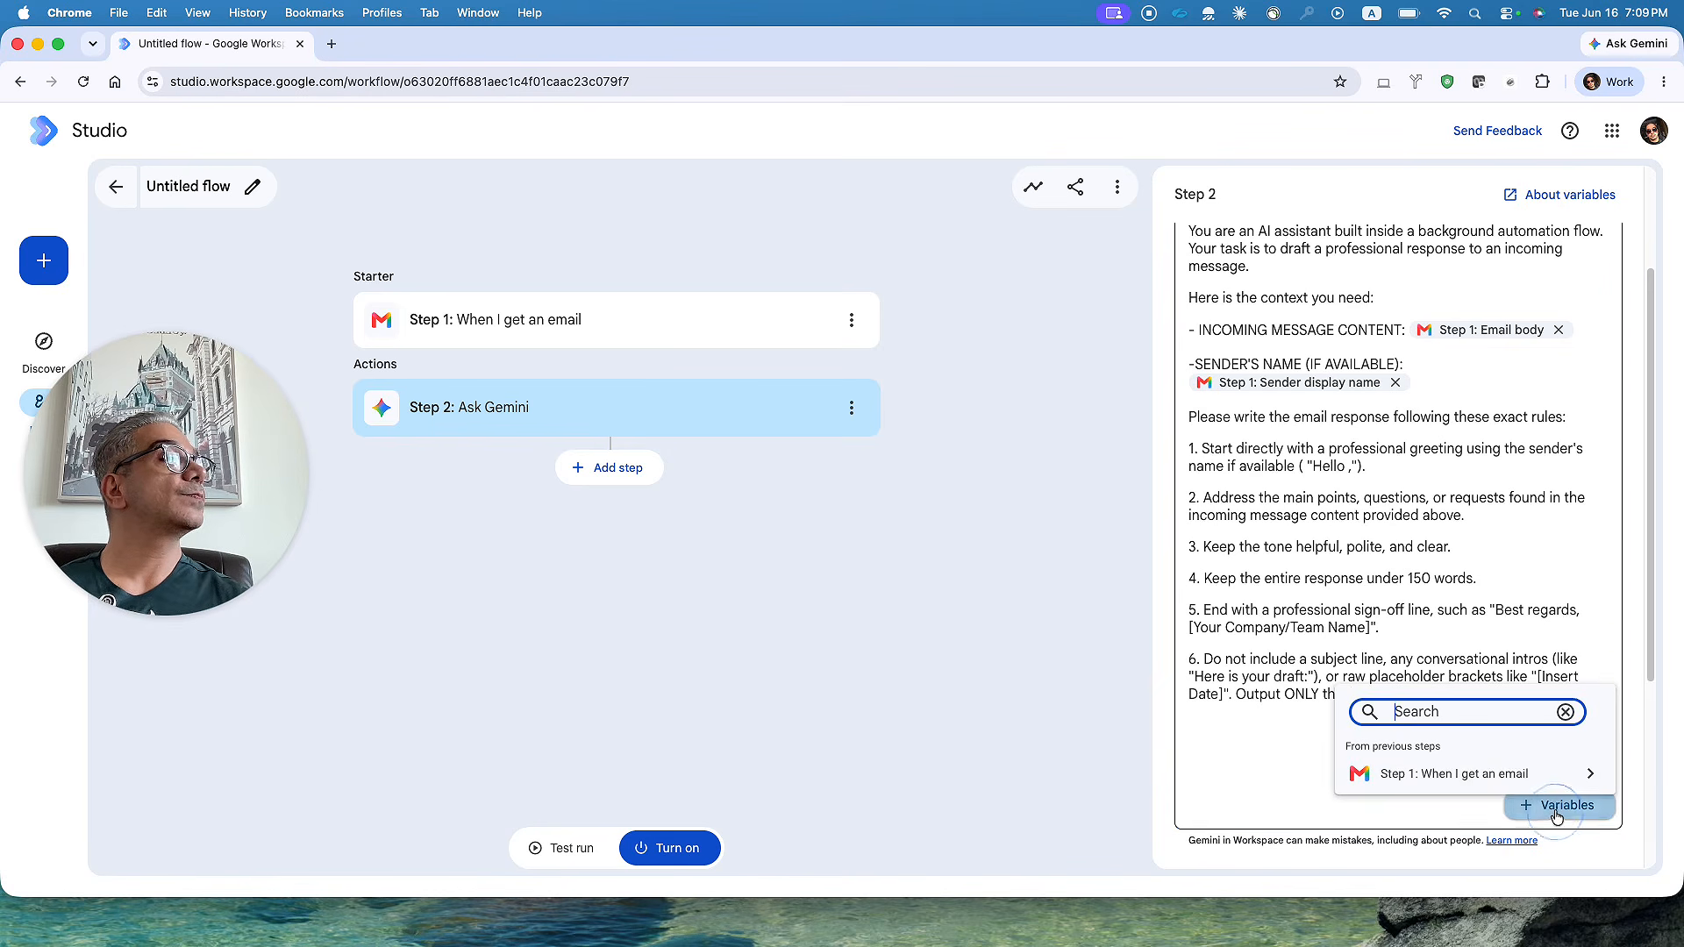
click(1484, 773)
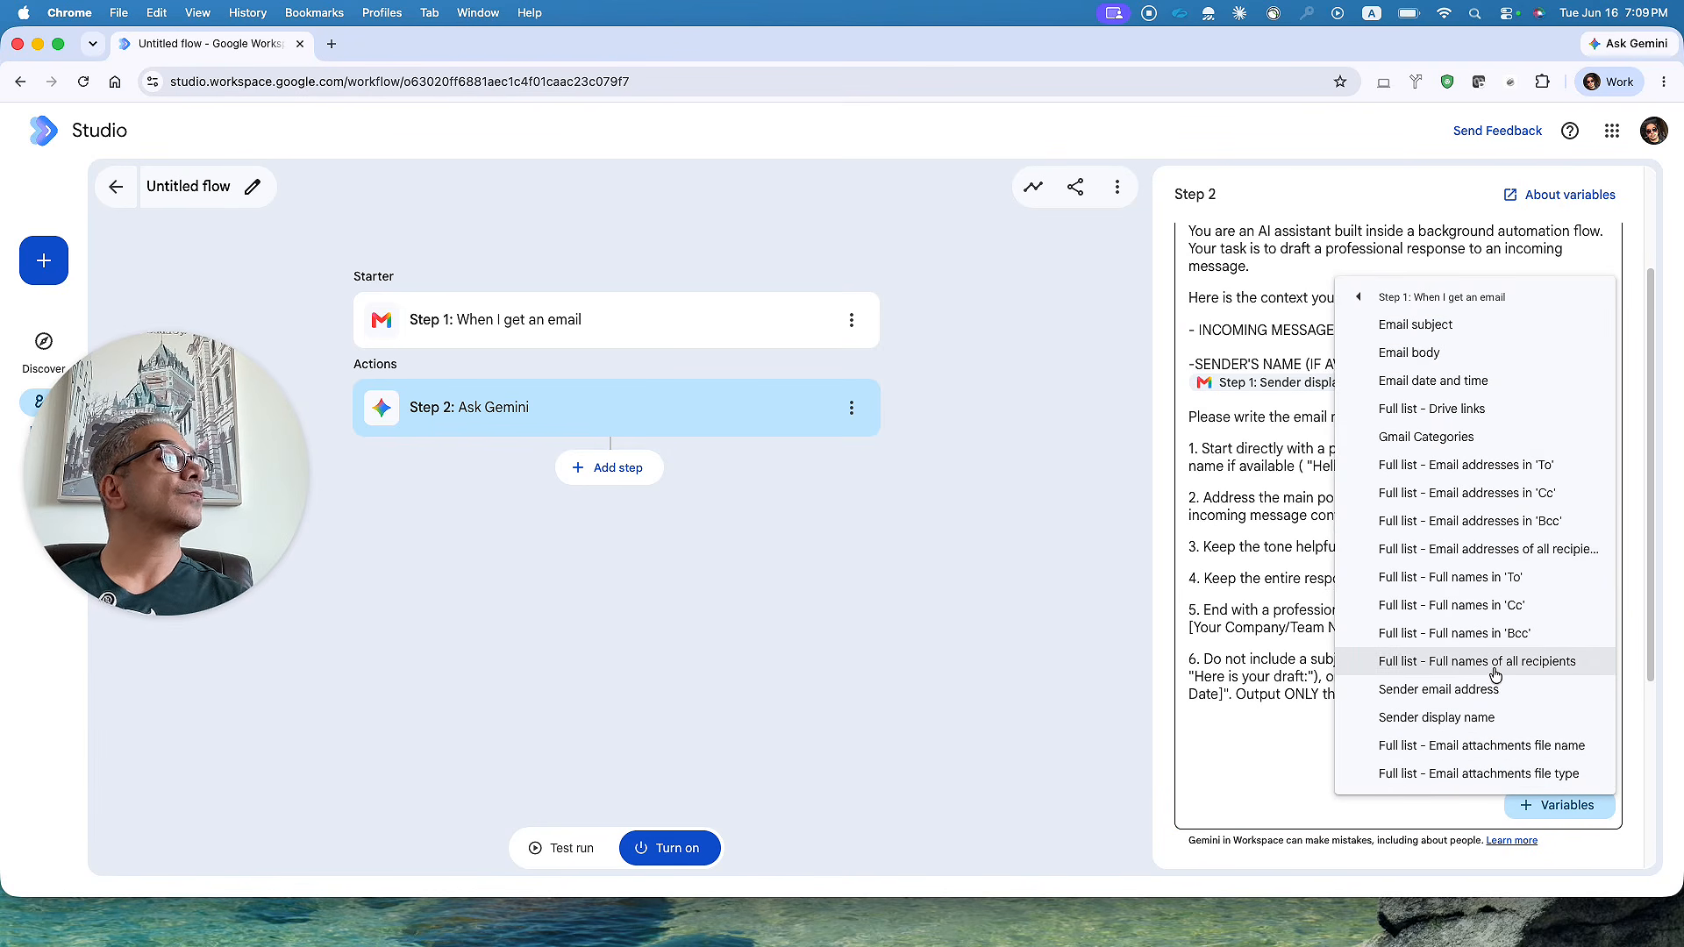
scroll(1465, 623, down, 2)
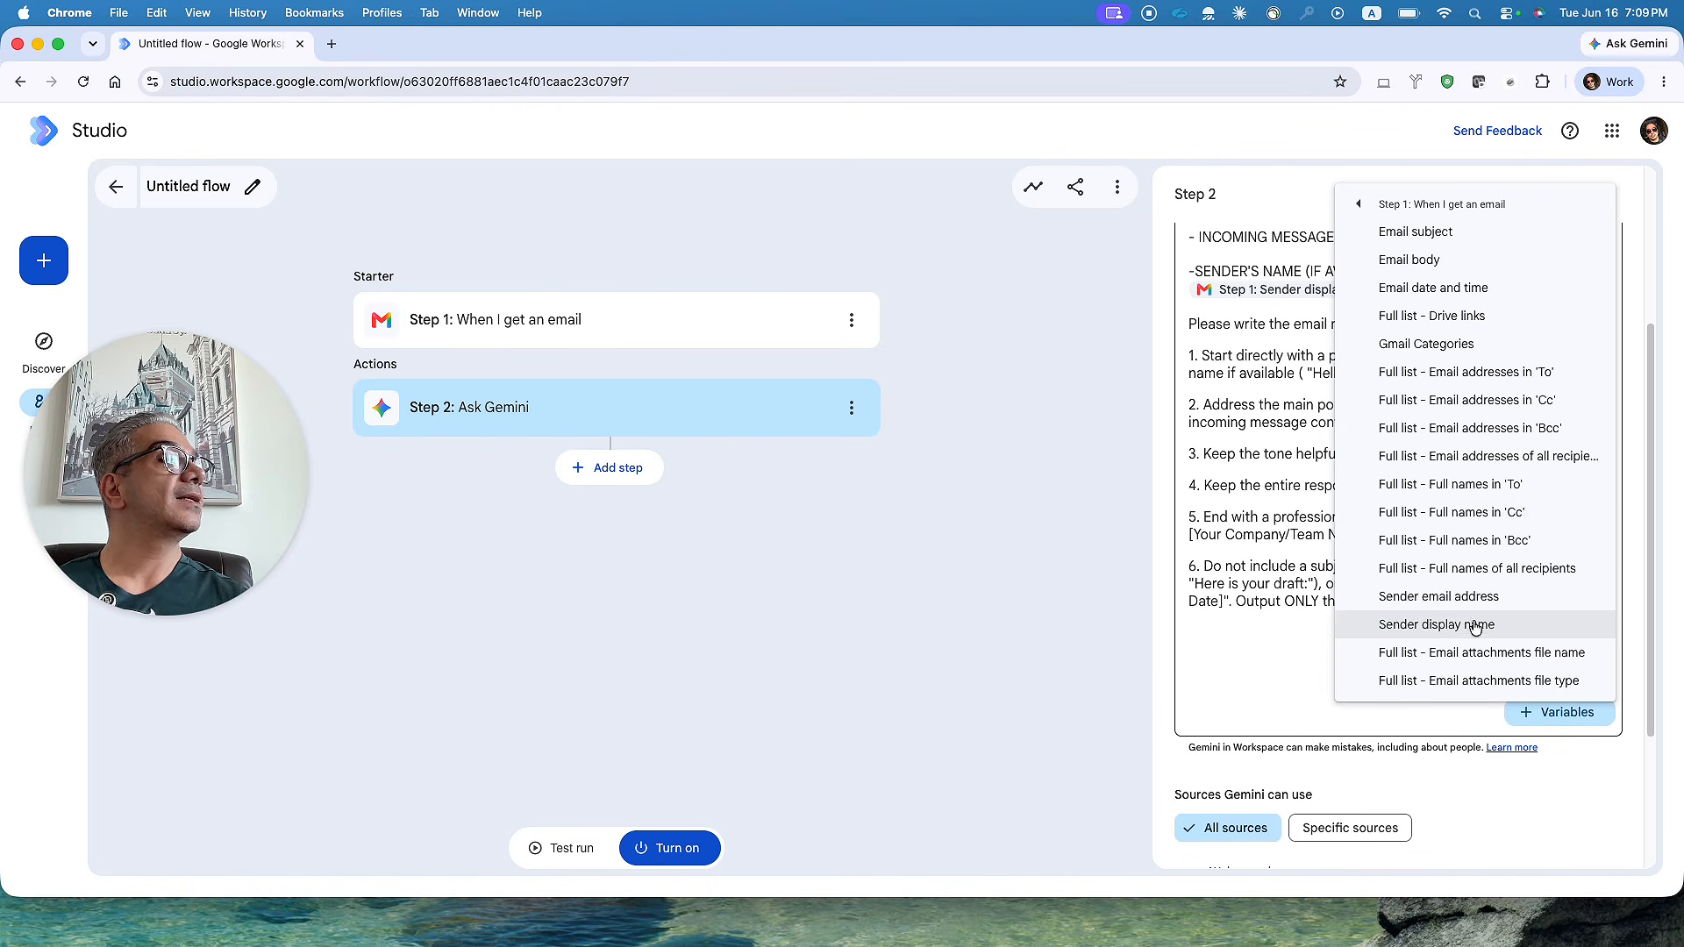
click(1474, 627)
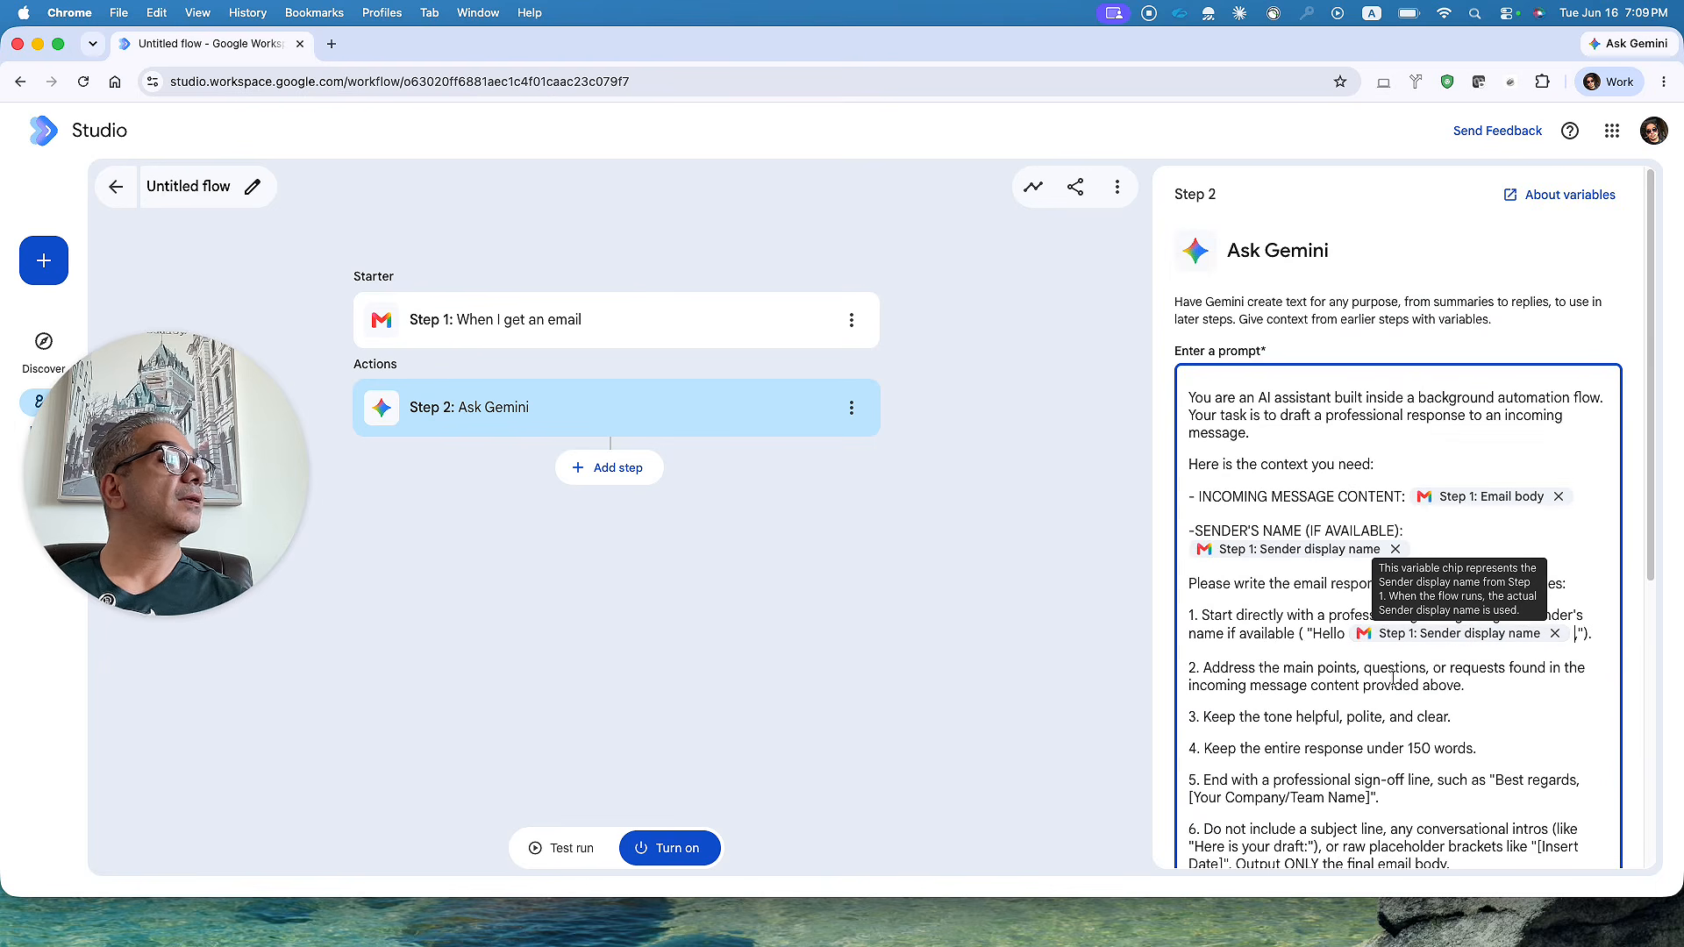
- Break rule 5 so that "Best regards," and the [Your Company/Team Name] placeholder each start on their own line
scroll(1425, 680, down, 2)
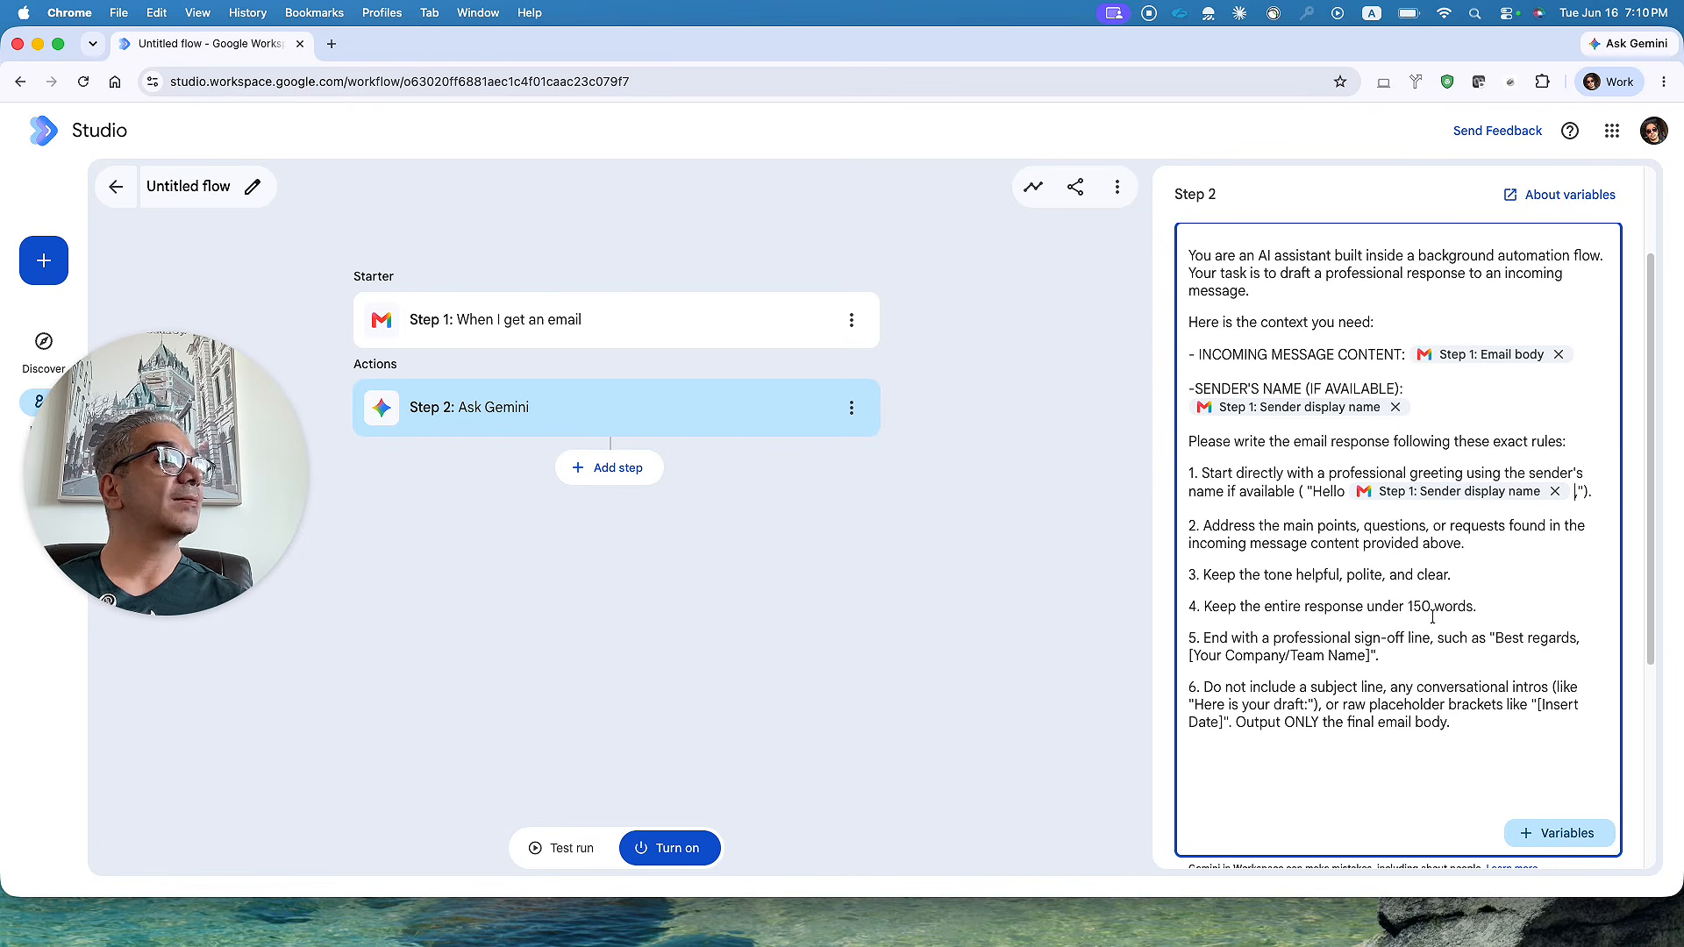
click(1488, 637)
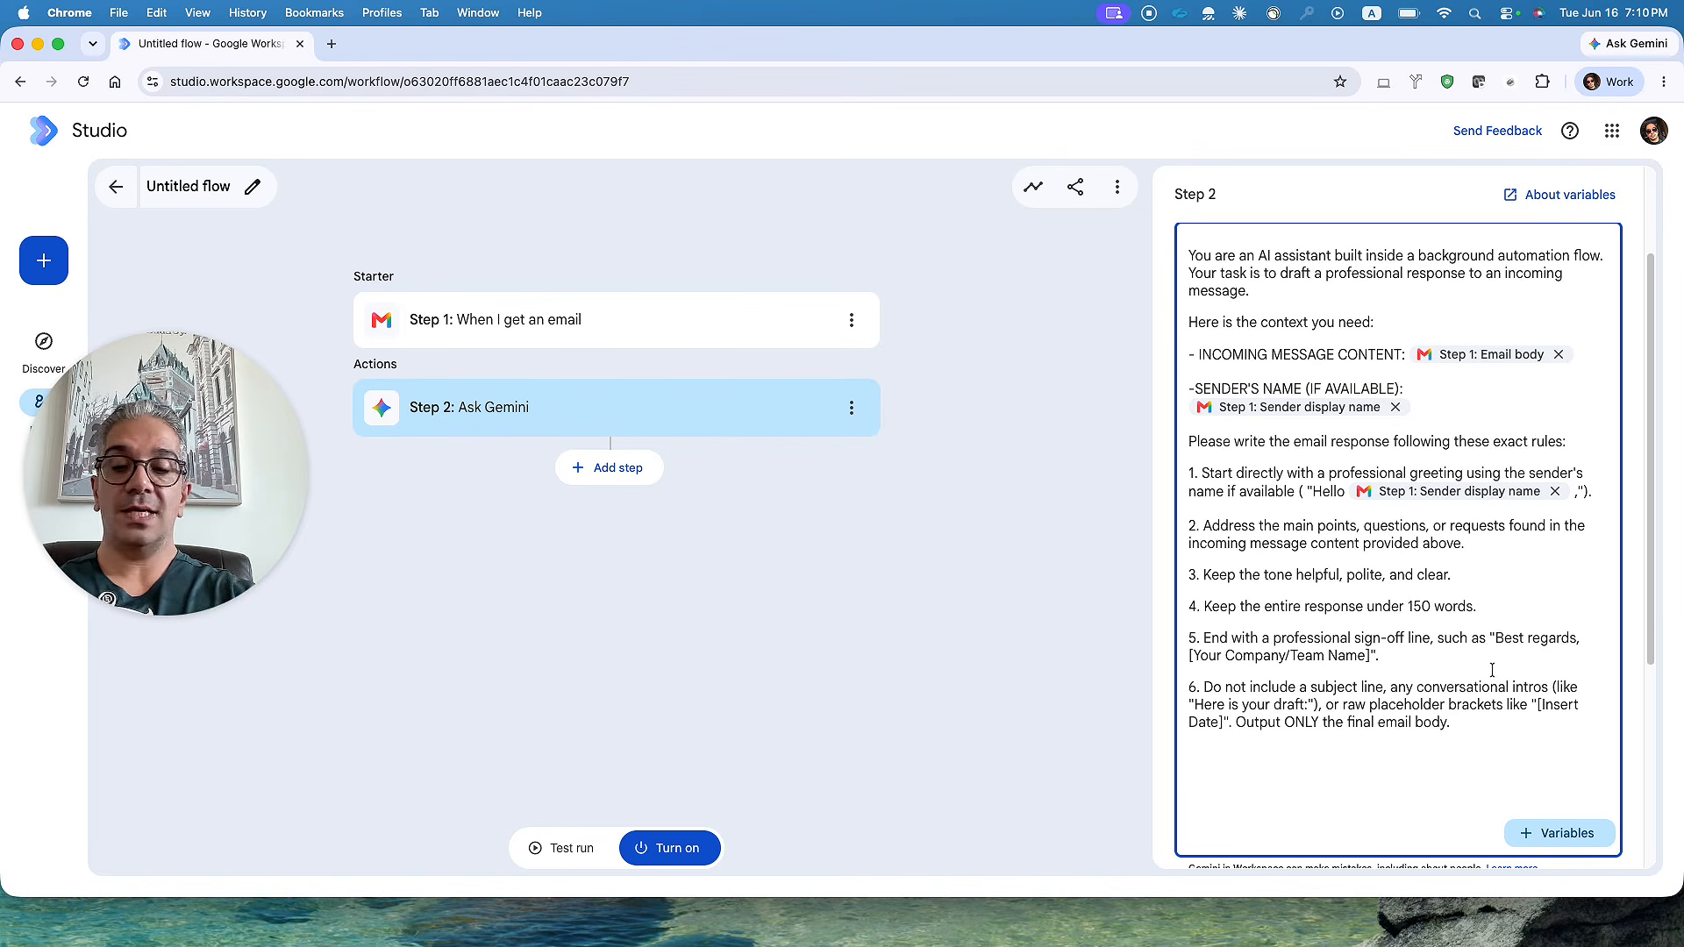
key(shift+Return)
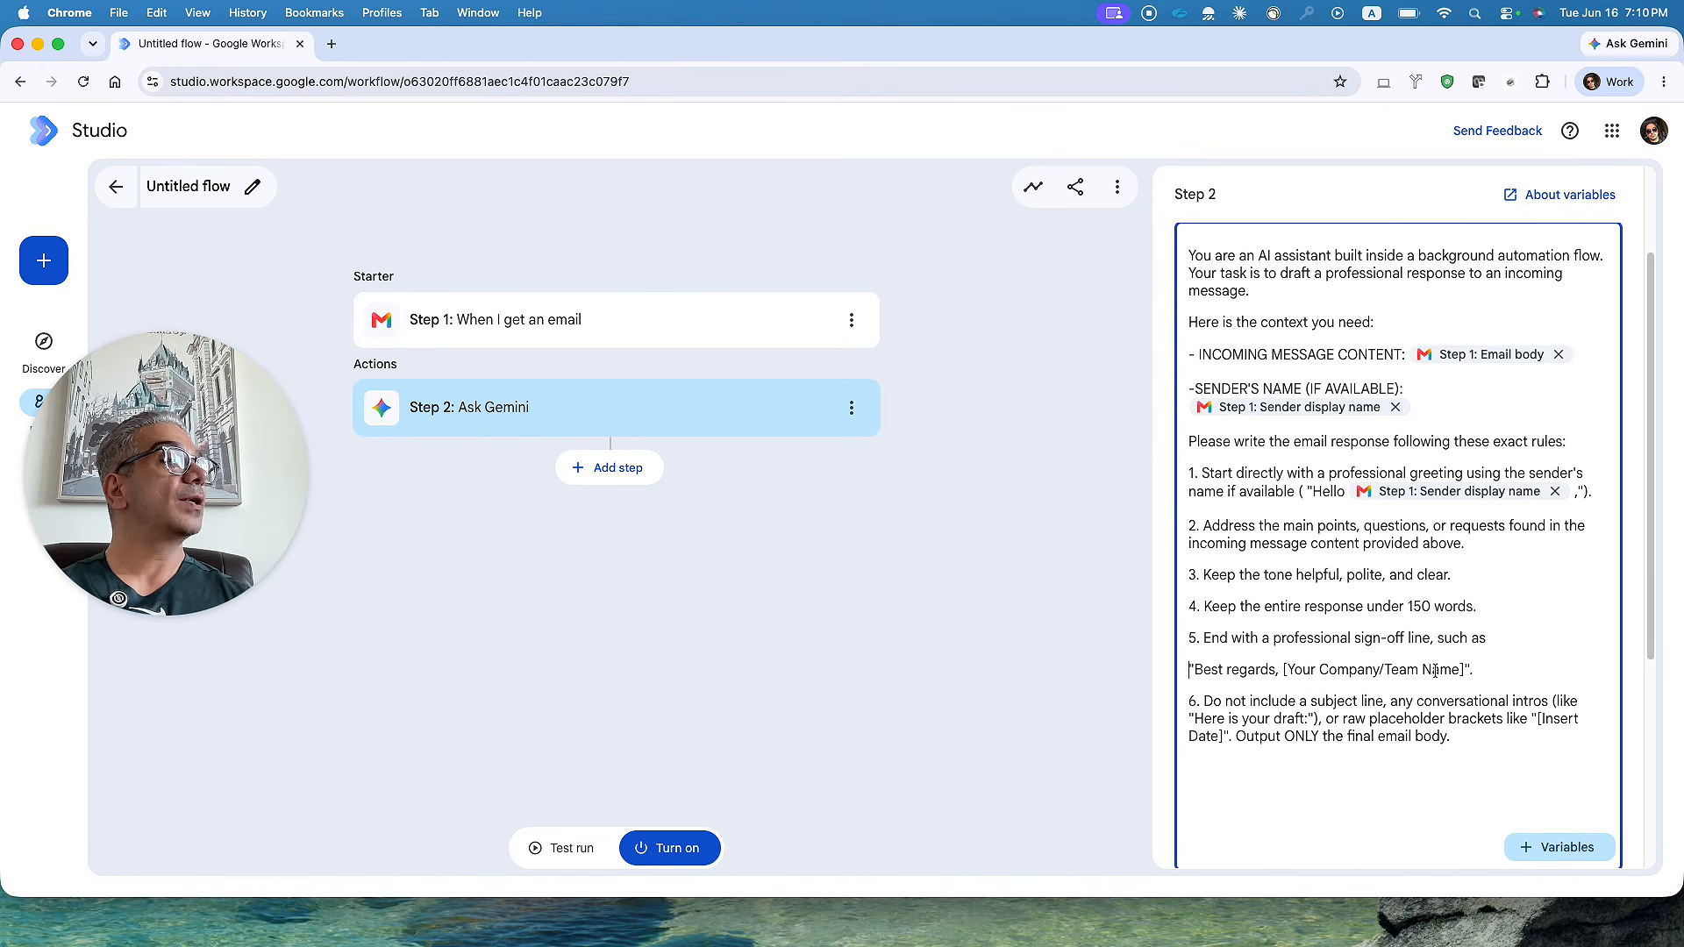
click(1283, 671)
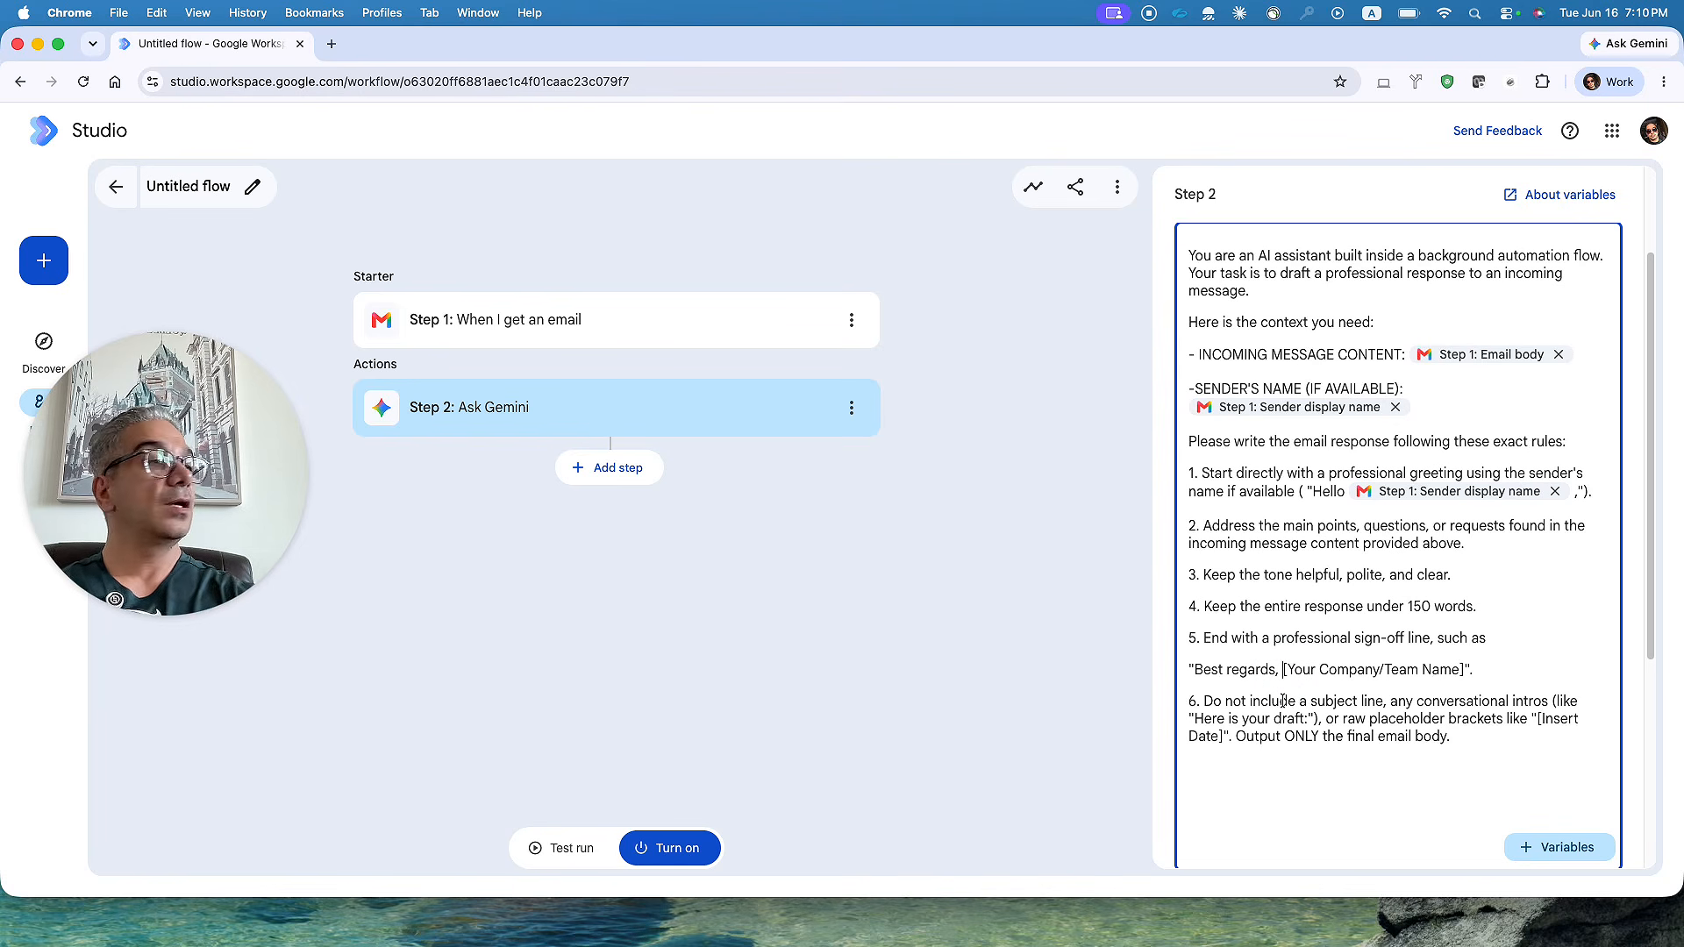
key(shift+Return)
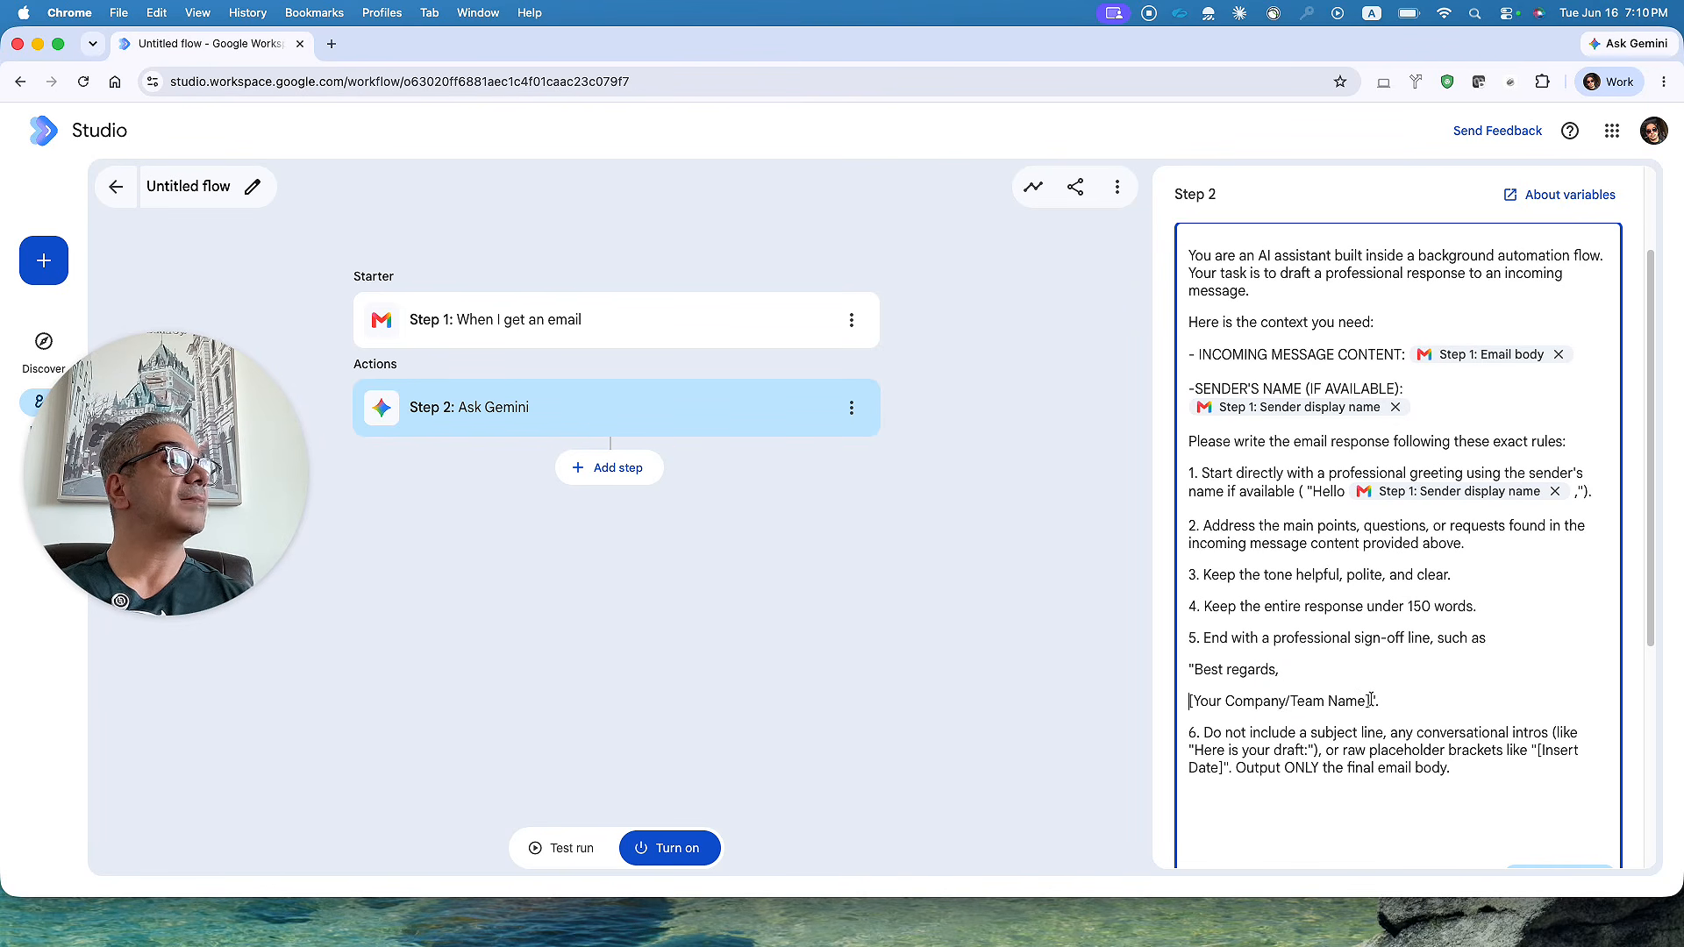
- Replace the [Your Company/Team Name] placeholder with "AI Syetem" on its own line below "Best regards,"
drag(1371, 702, 1188, 701)
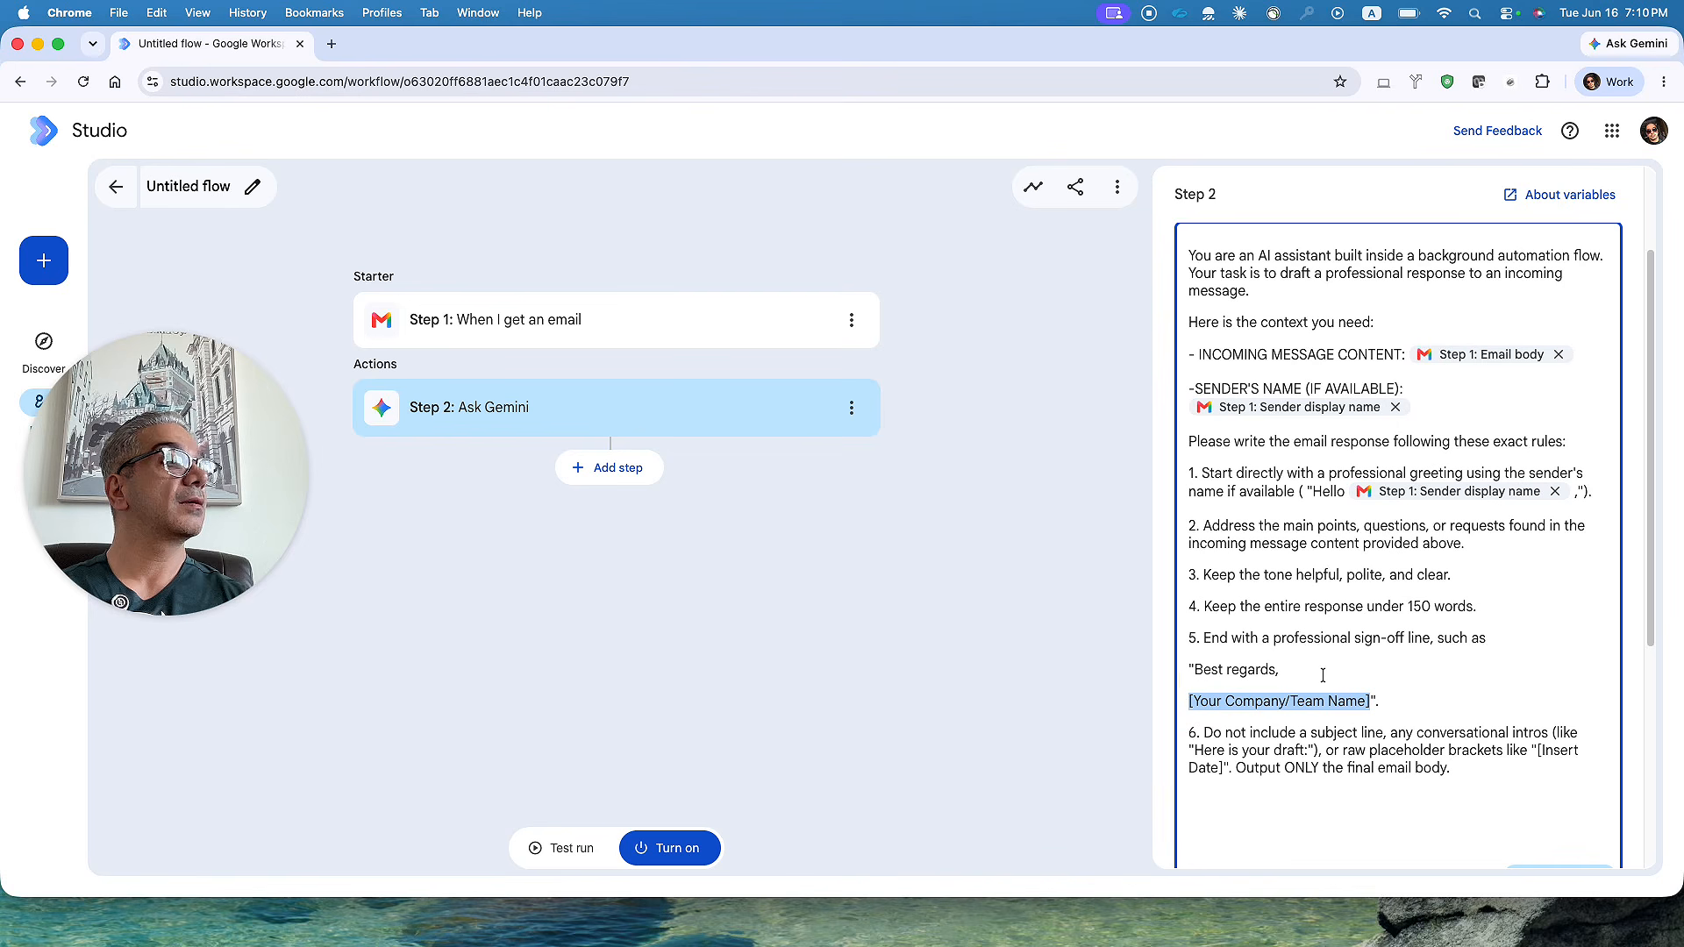
key(BackSpace)
key(BackSpace)
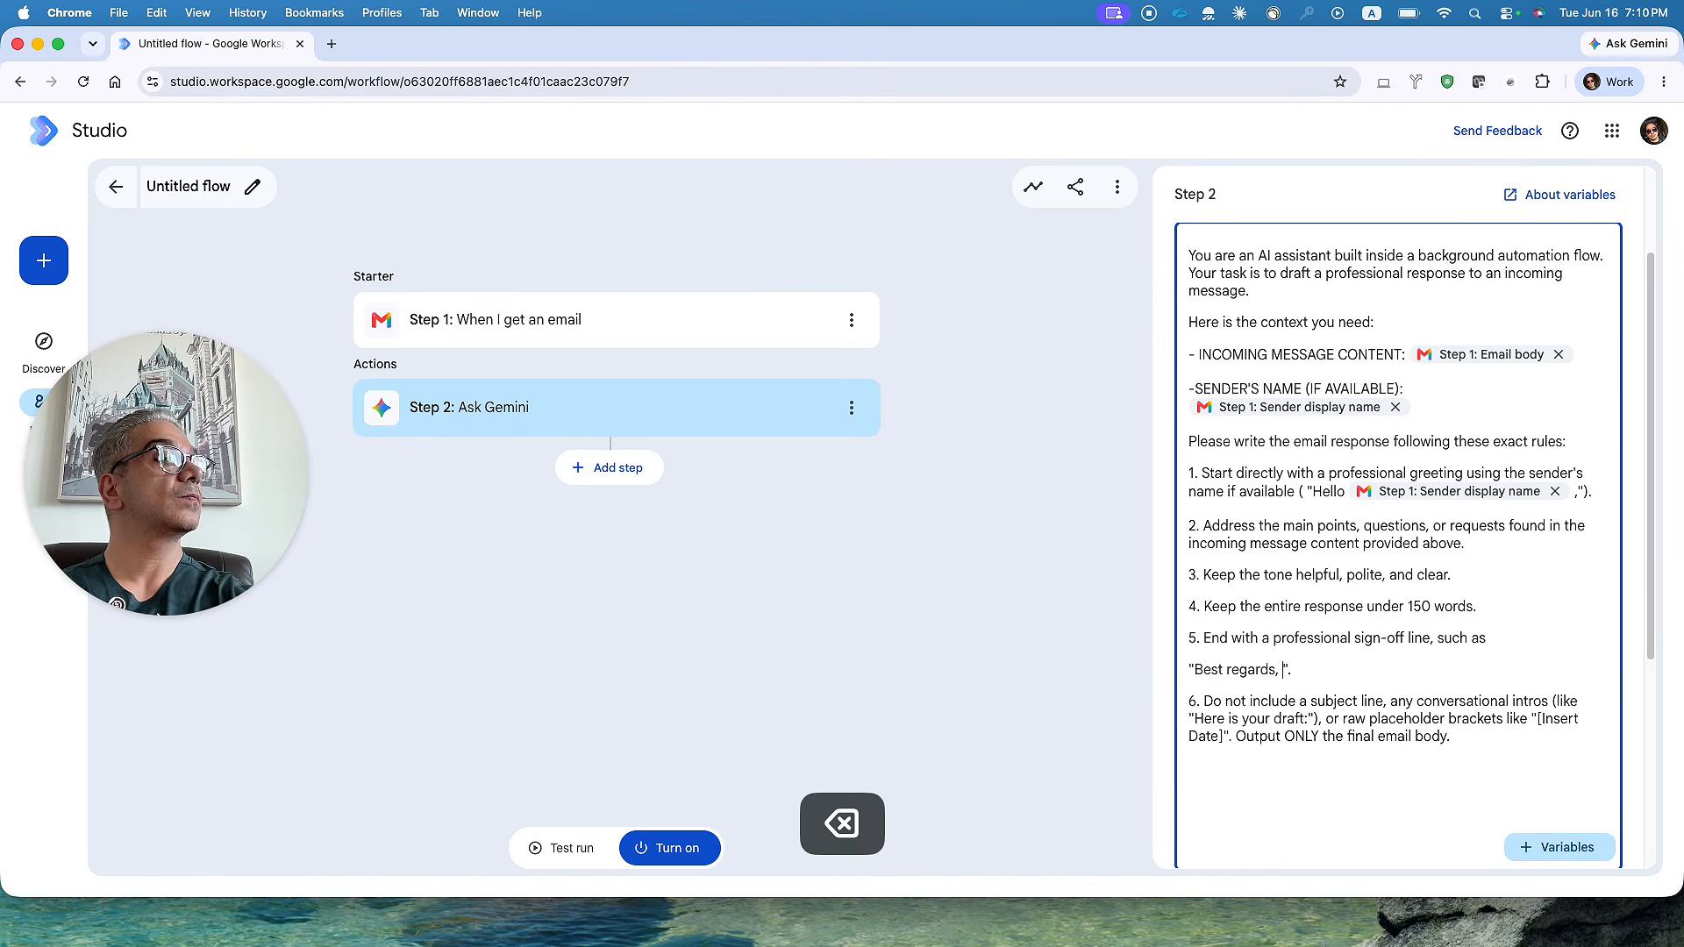
key(shift+Return)
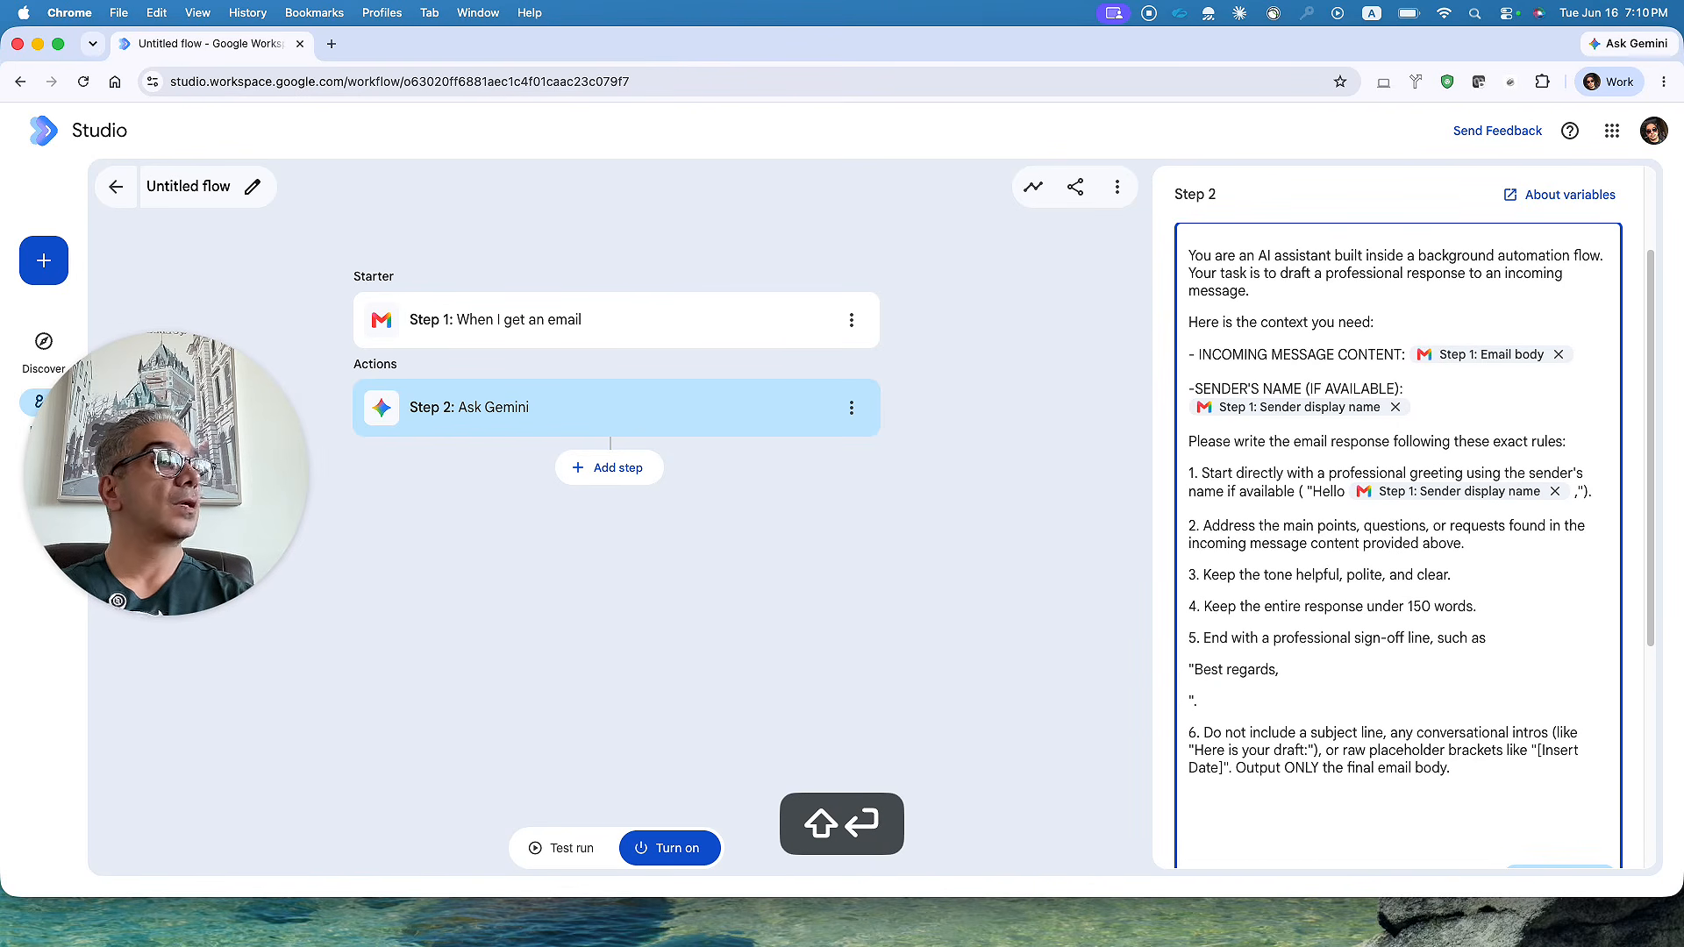
text(A)
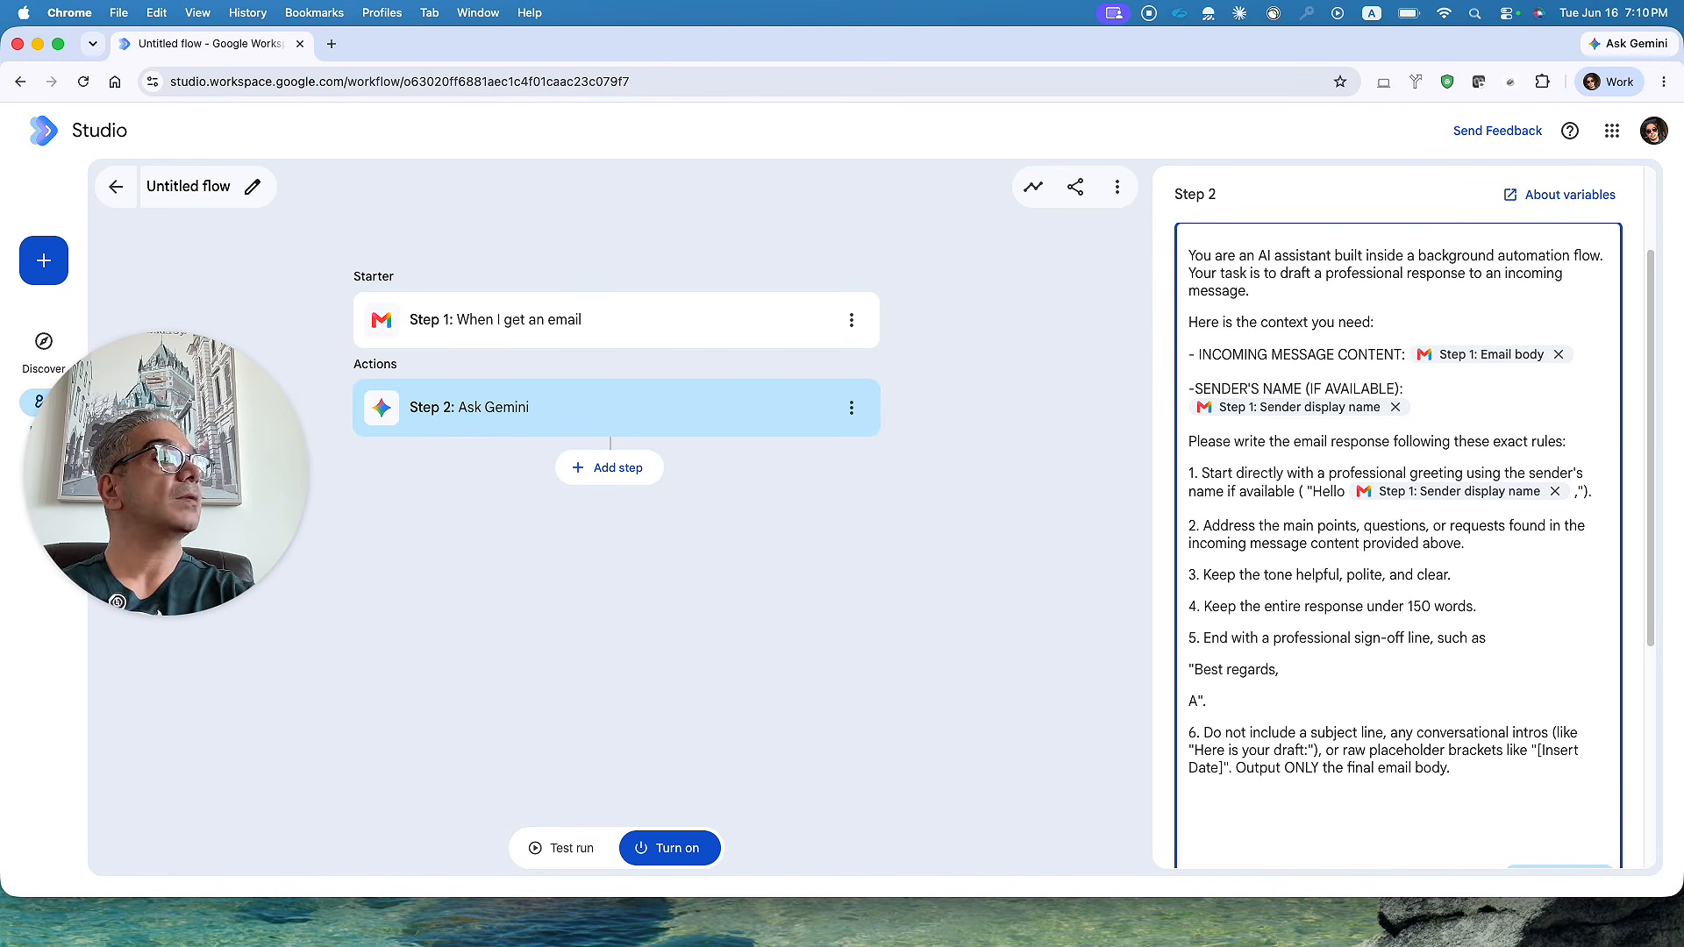
text(I St)
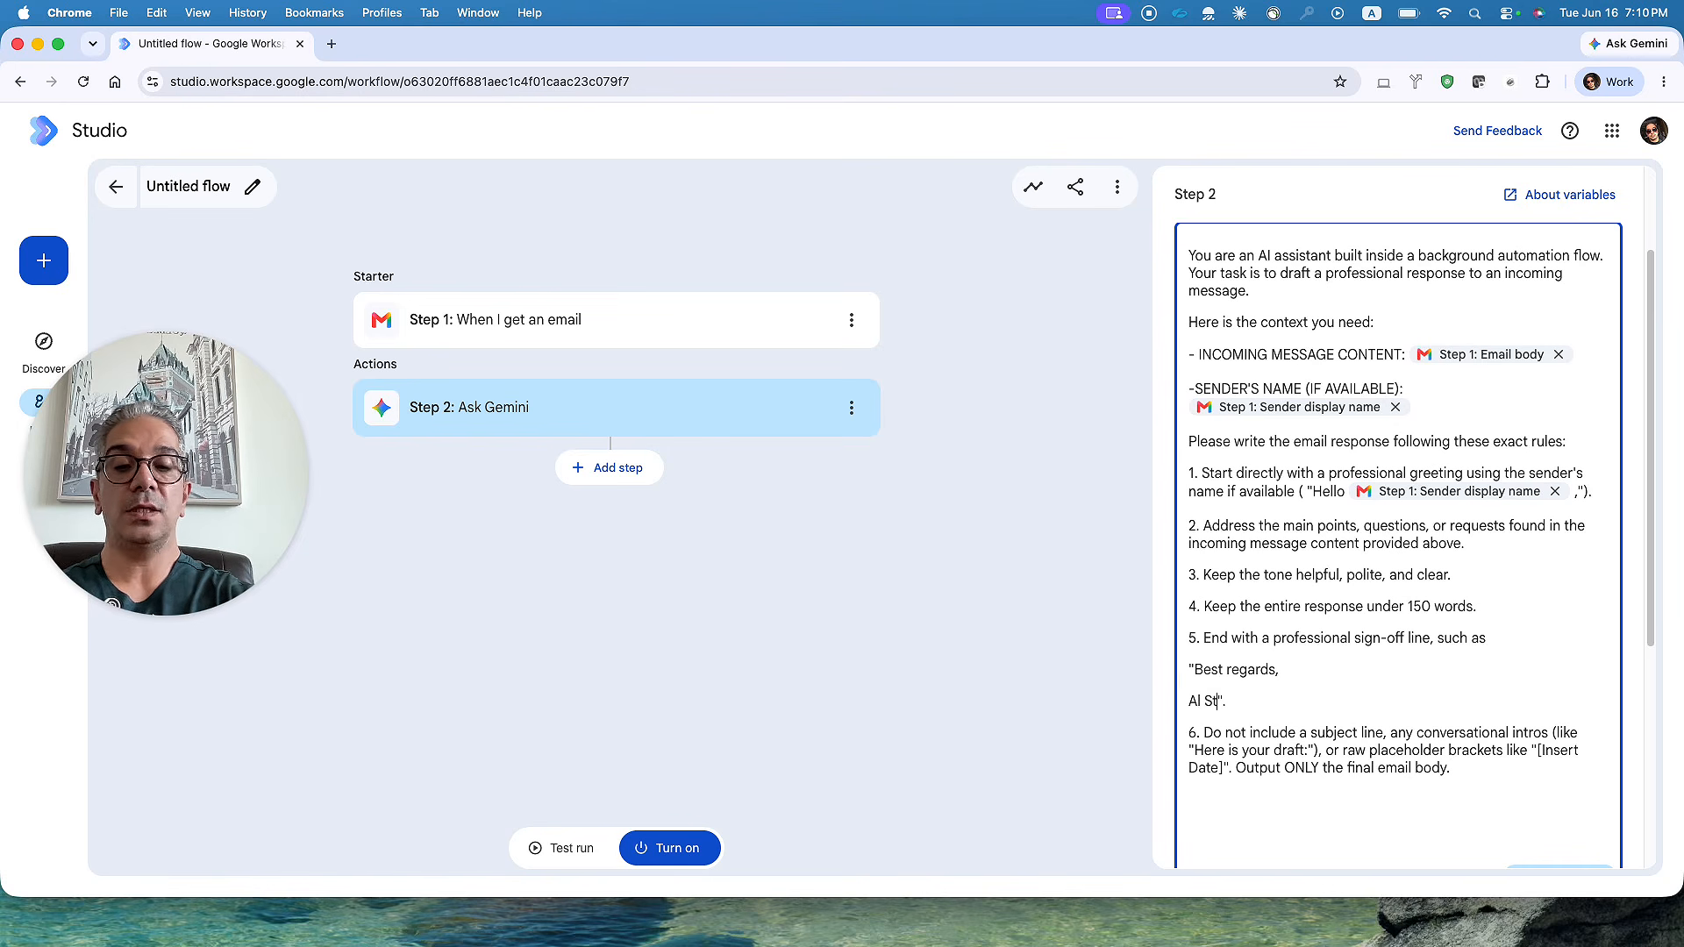
key(BackSpace)
text(ye)
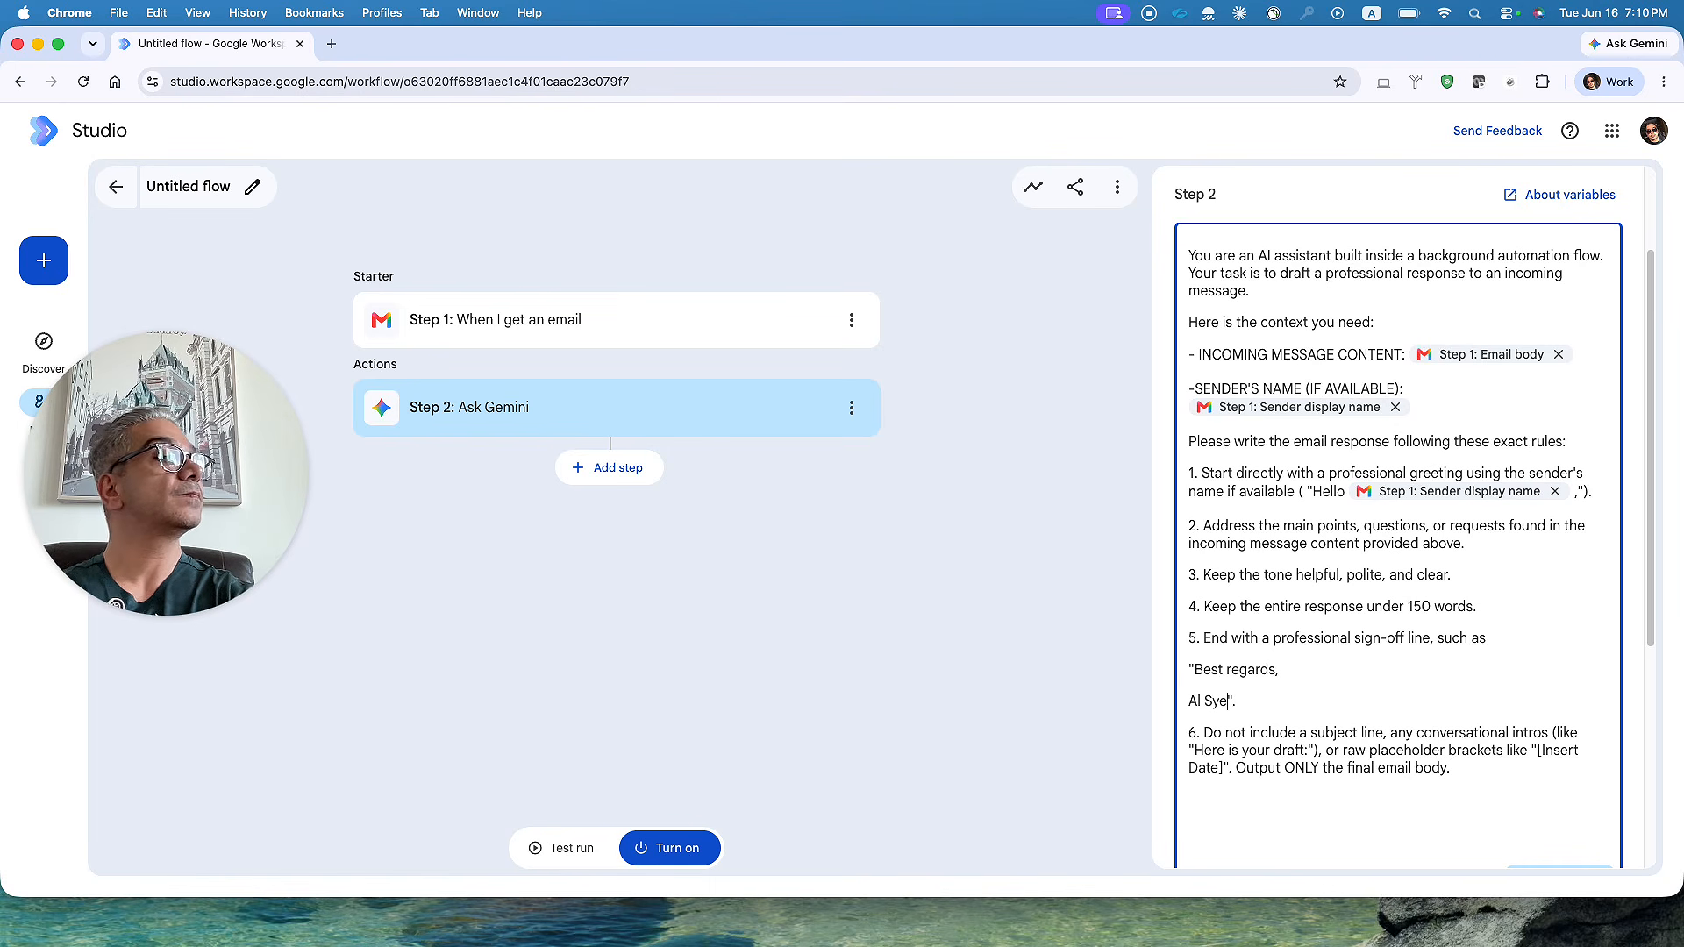
text(tem)
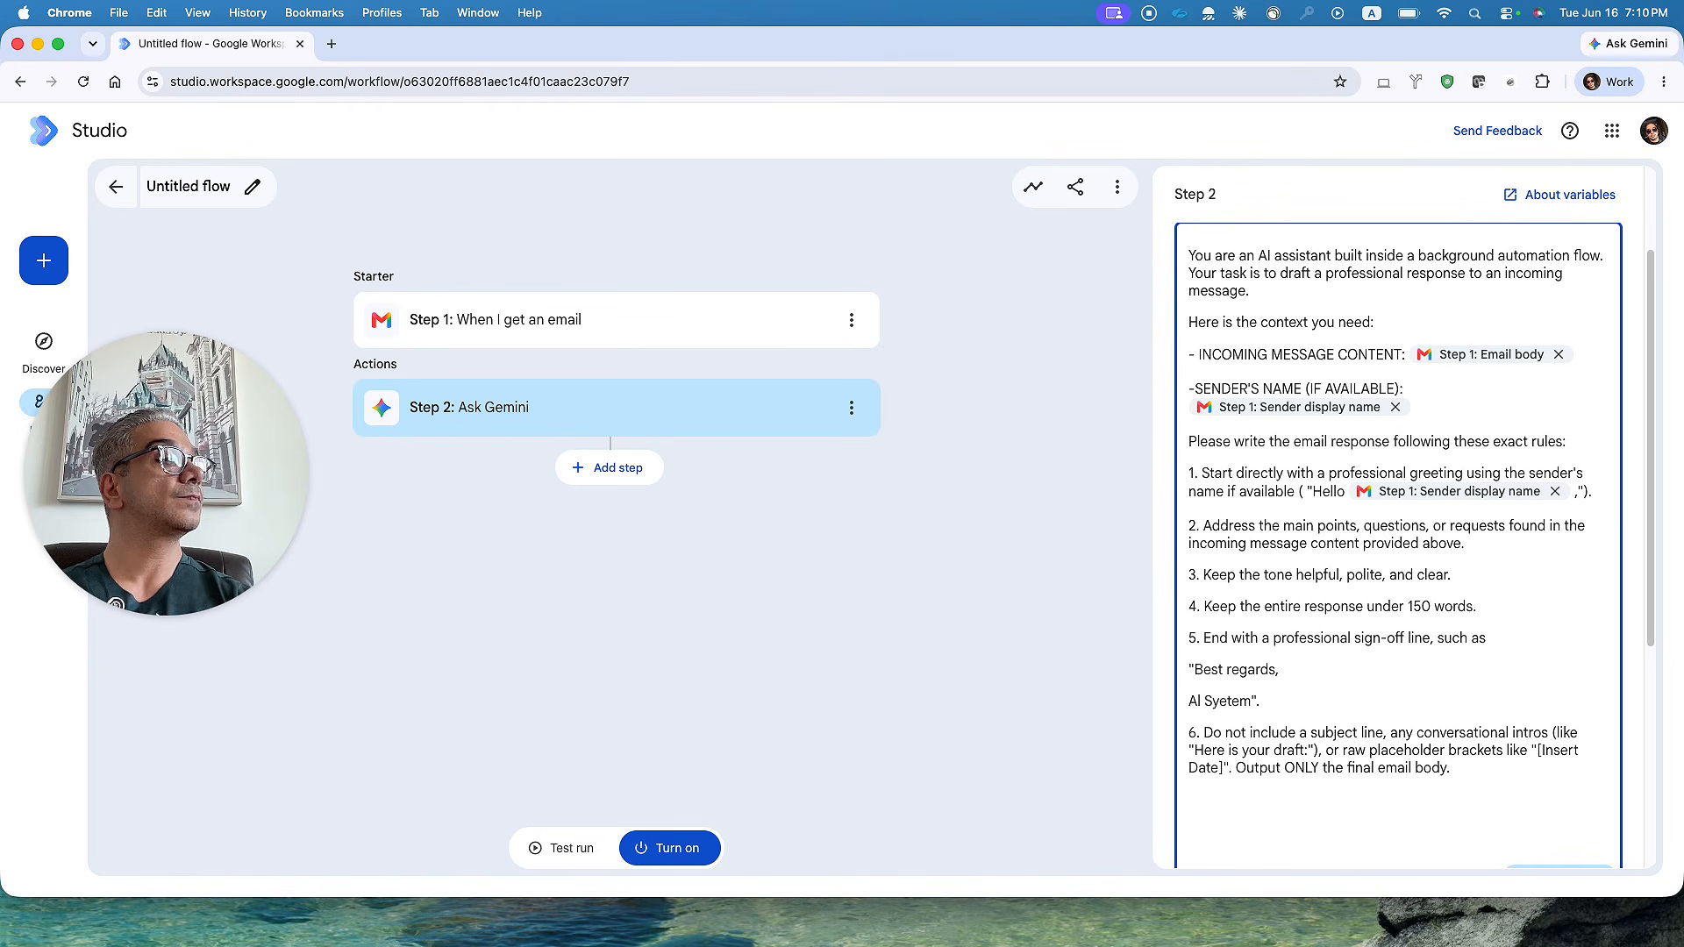
- Add the signer's first name on its own line below "AI Syetem" in rule 5 of the prompt
key(Right)
key(Right)
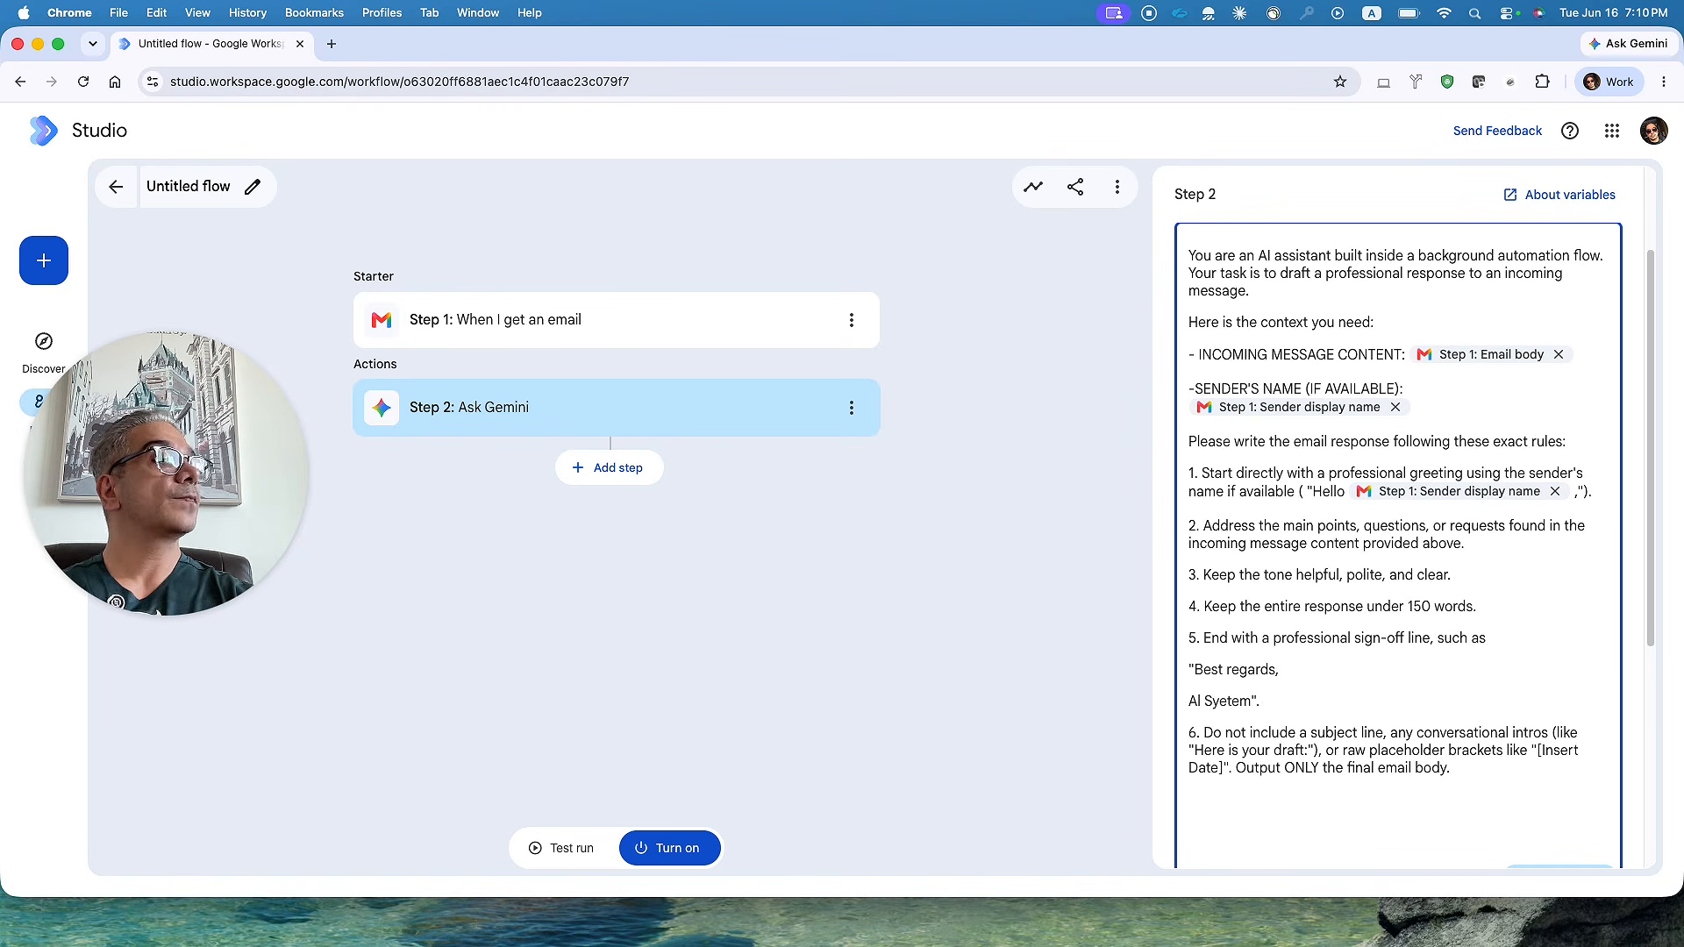
key(Return)
text(Ali)
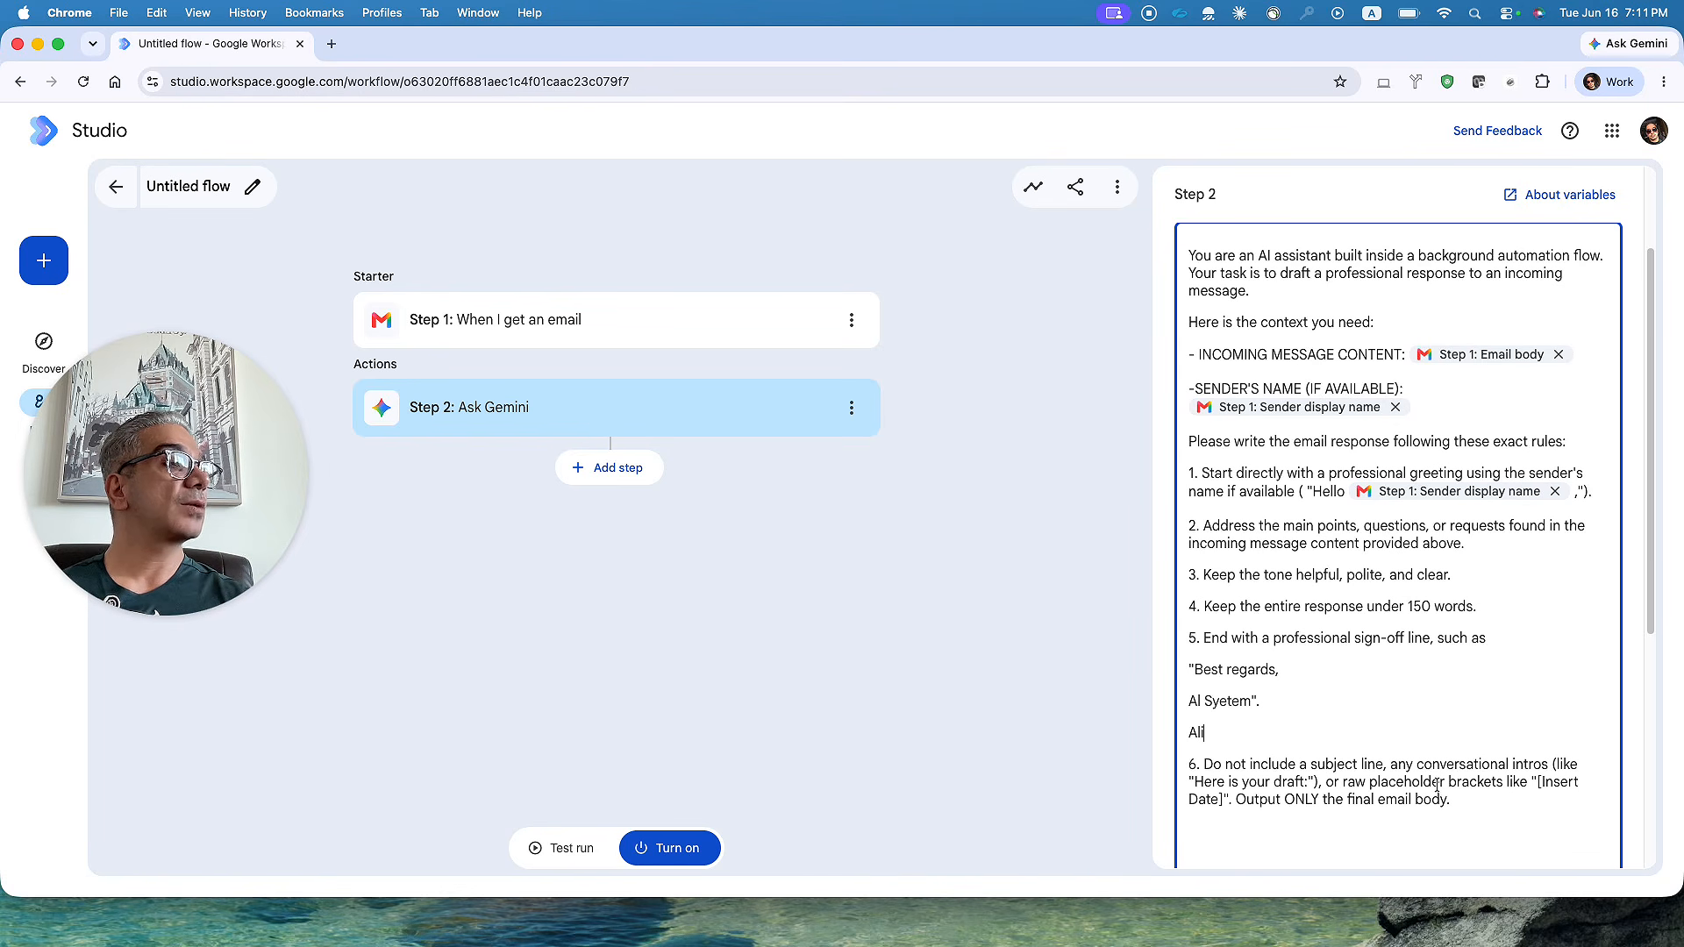
- Remove the closing quotation mark and period after "AI Syetem" and put the closing quotation mark after the signer's name
scroll(1399, 765, down, 3)
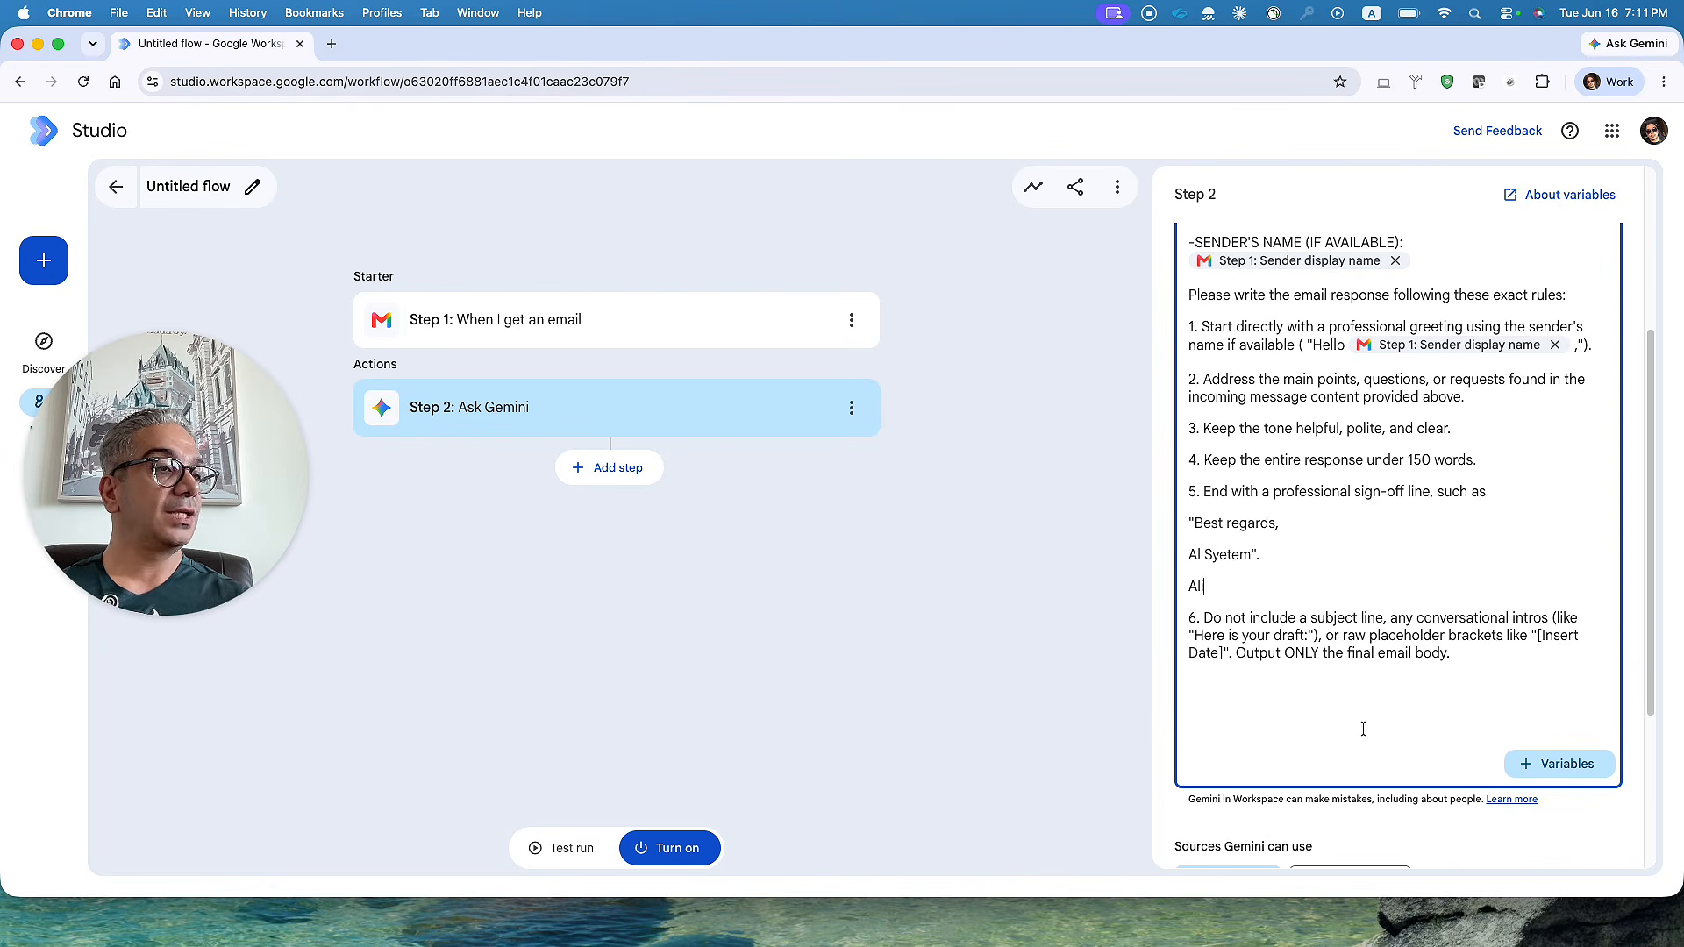
scroll(1328, 660, up, 4)
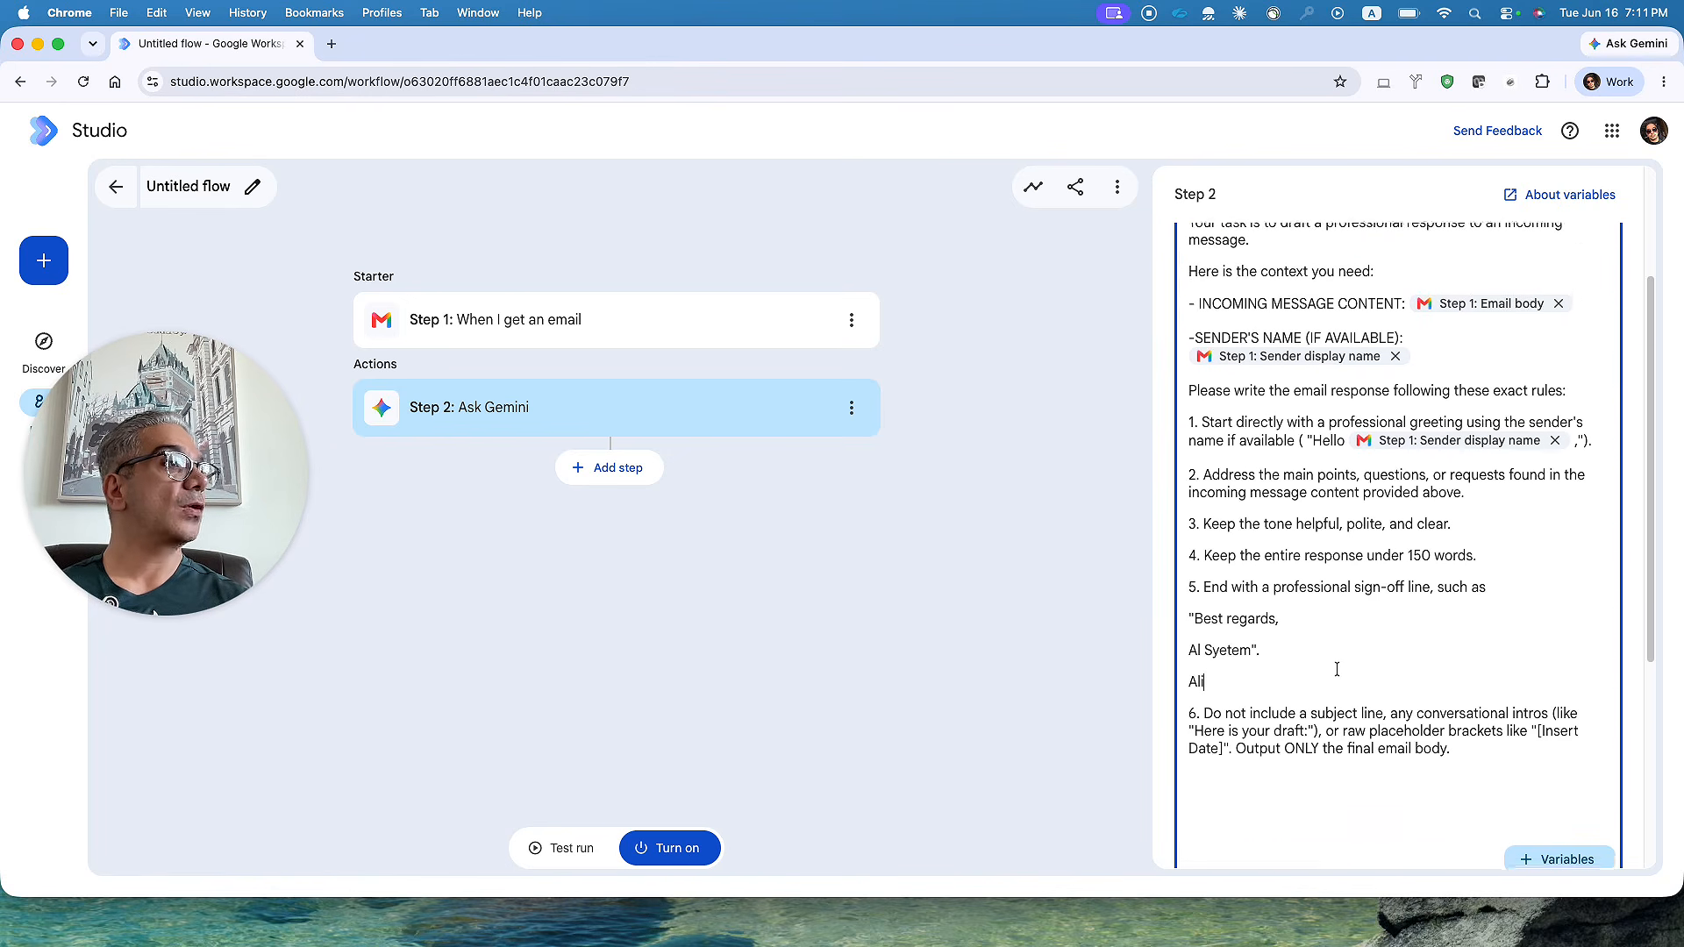
scroll(1337, 669, down, 1)
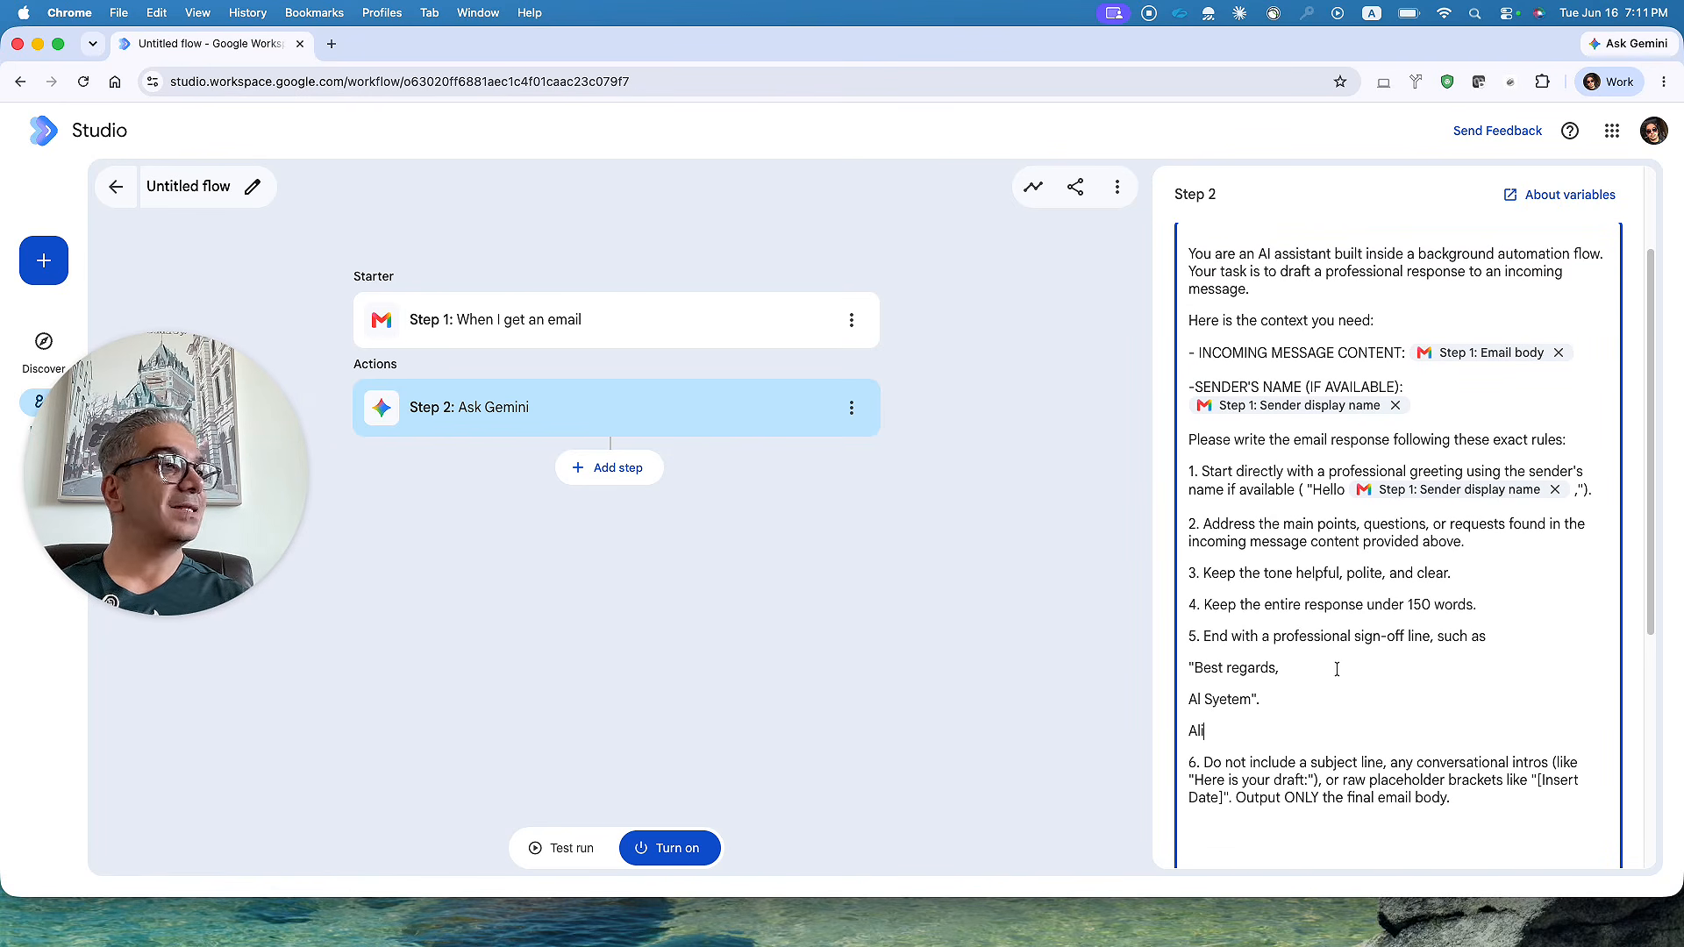
scroll(1337, 669, up, 1)
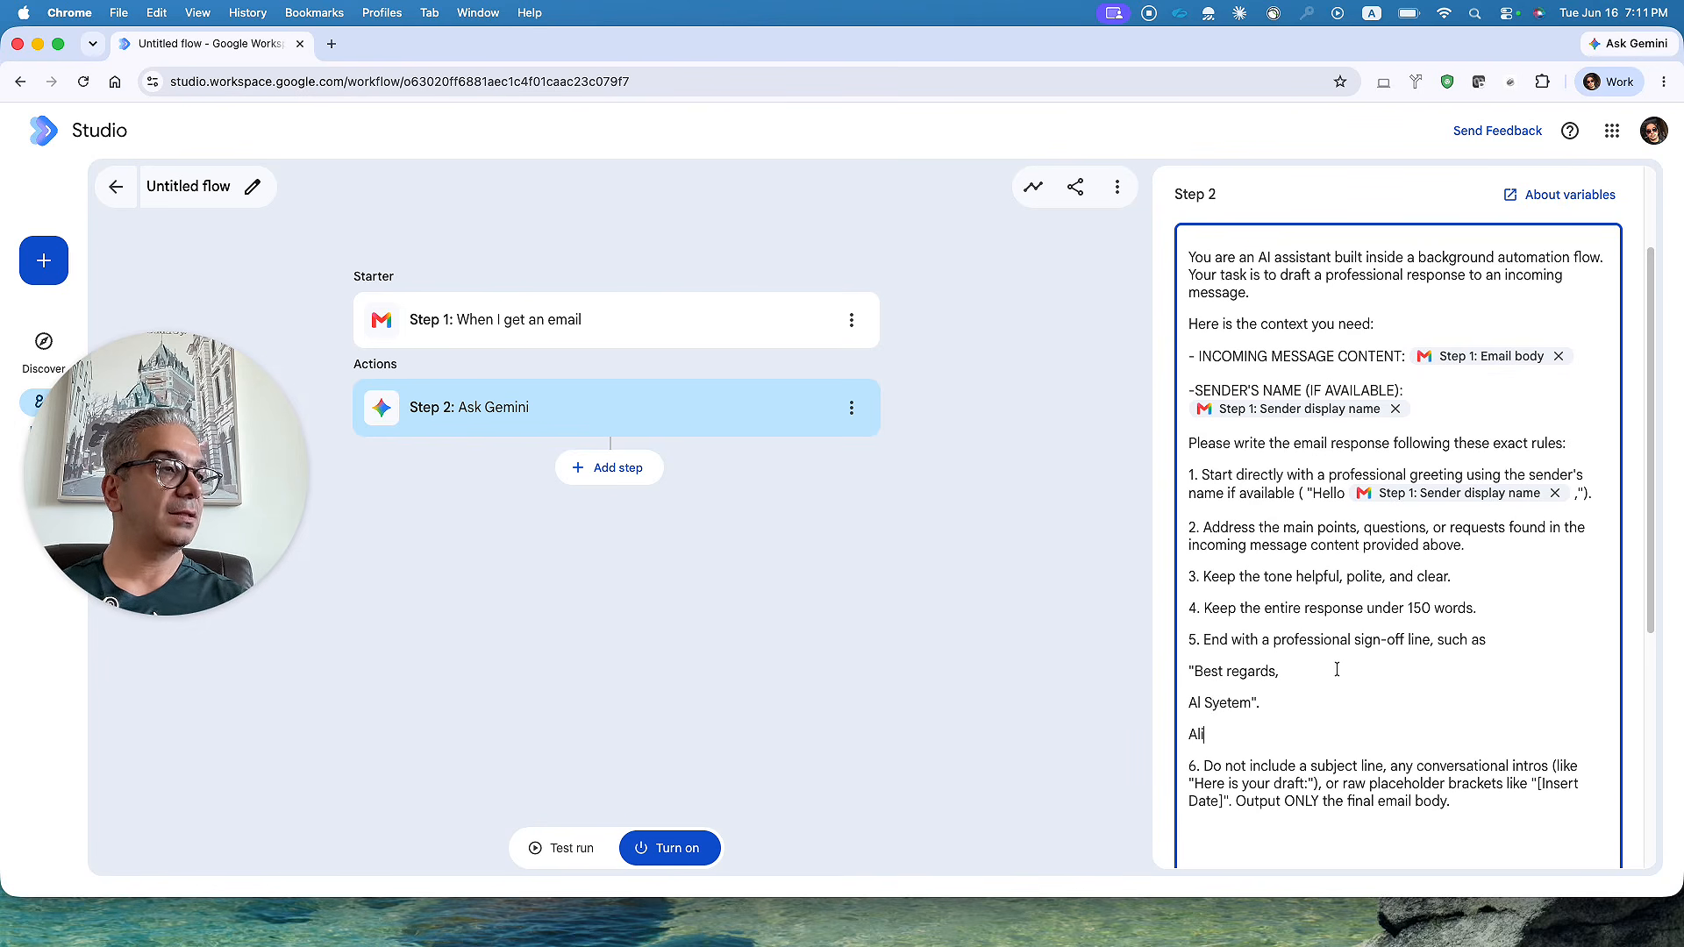
click(1256, 703)
key(BackSpace)
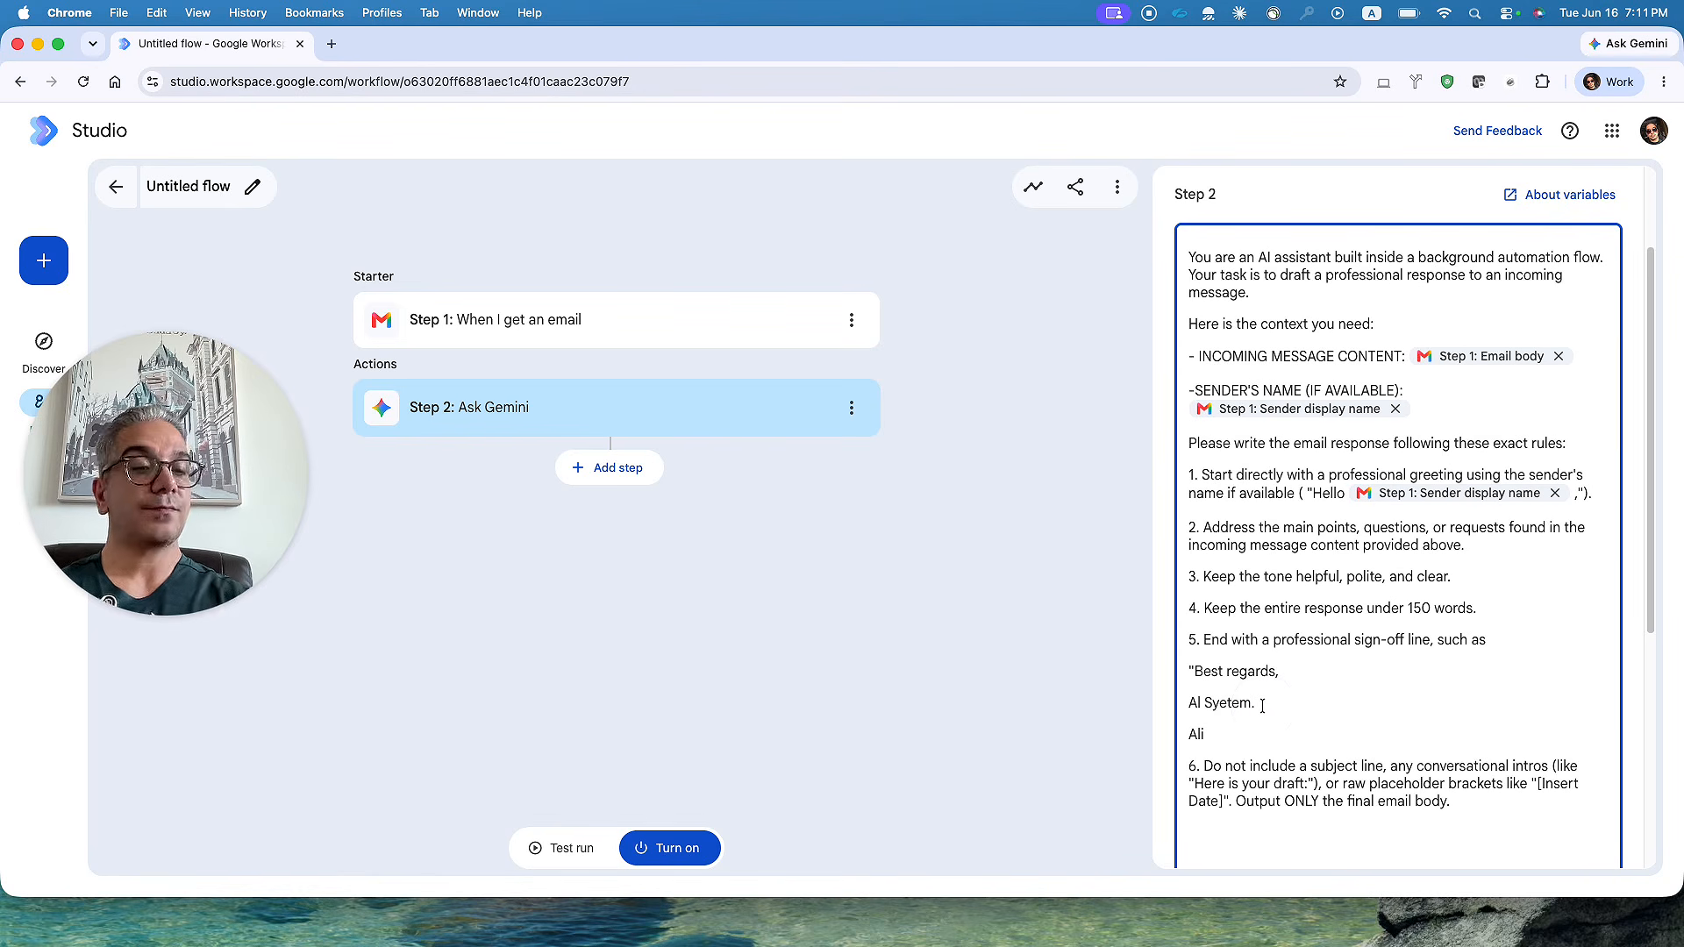
key(BackSpace)
click(1203, 740)
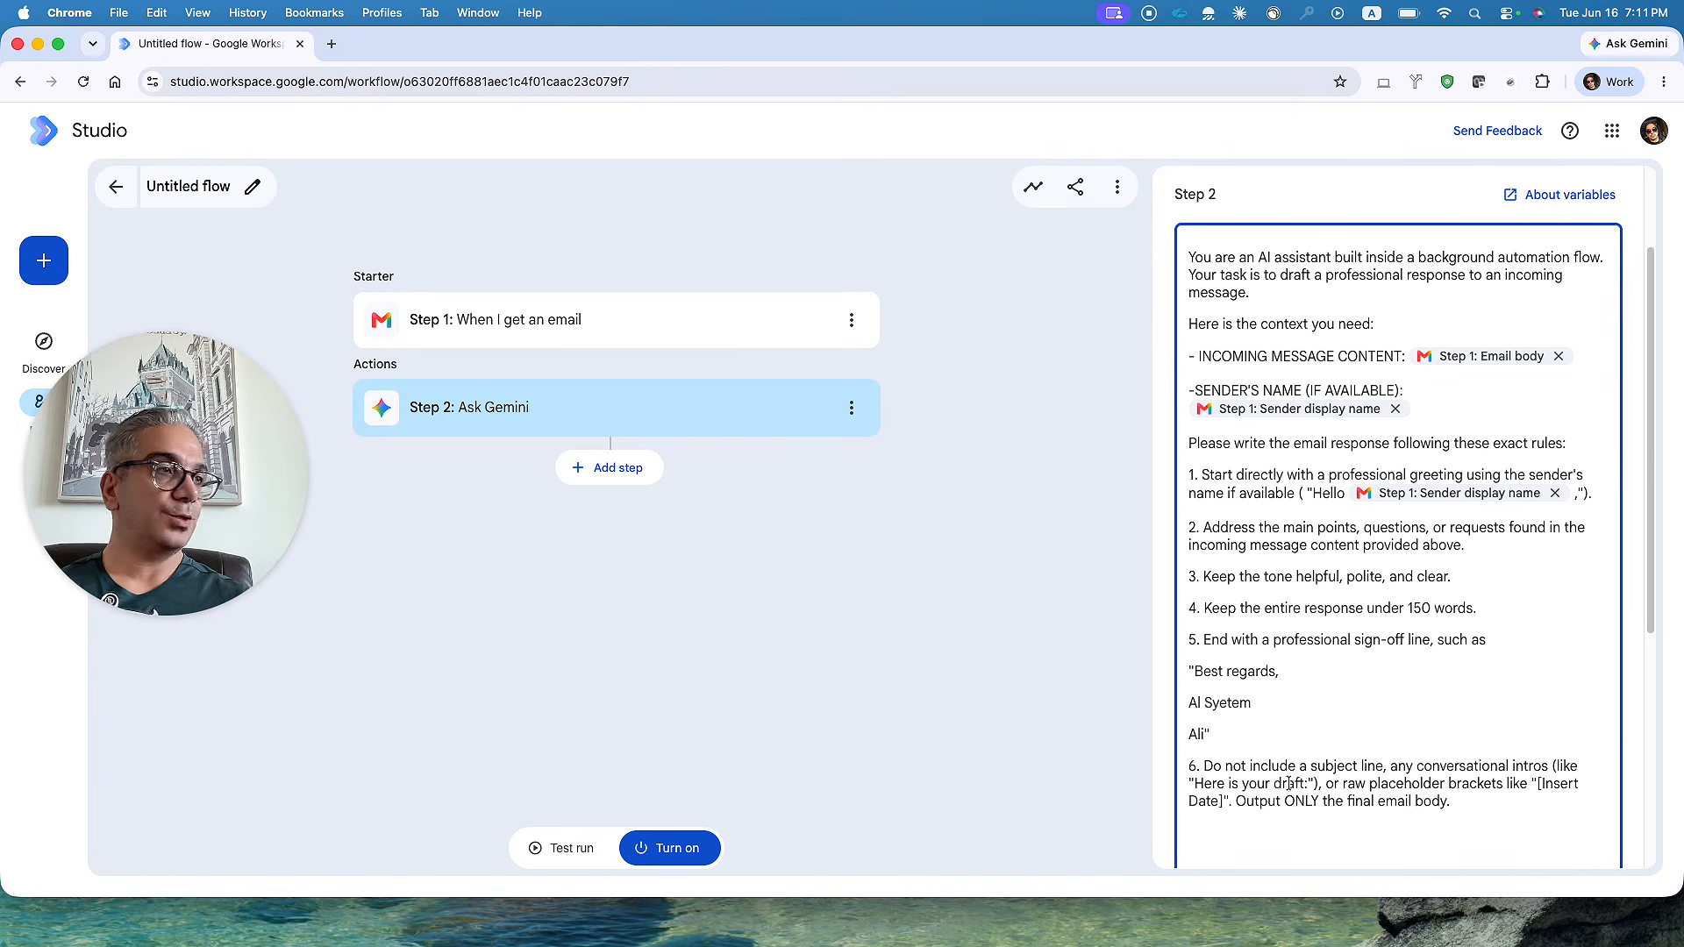
- Add a Gmail "Draft a reply" action to the flow after the Ask Gemini step
scroll(1339, 714, down, 3)
scroll(1337, 715, up, 5)
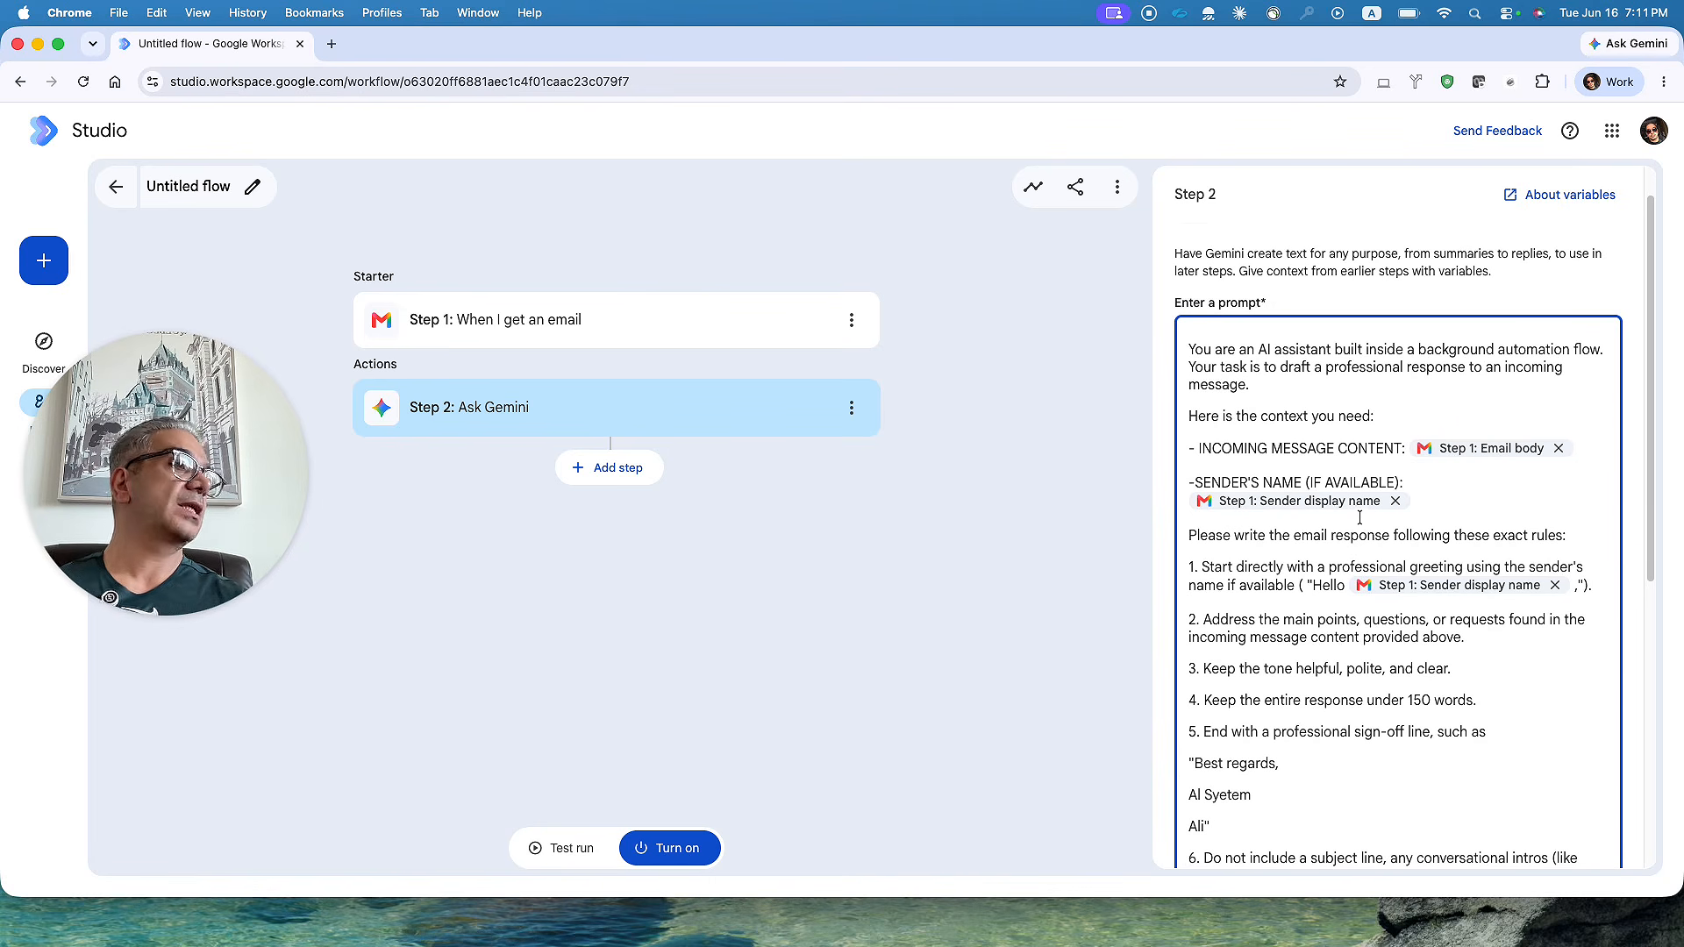
scroll(1360, 518, down, 3)
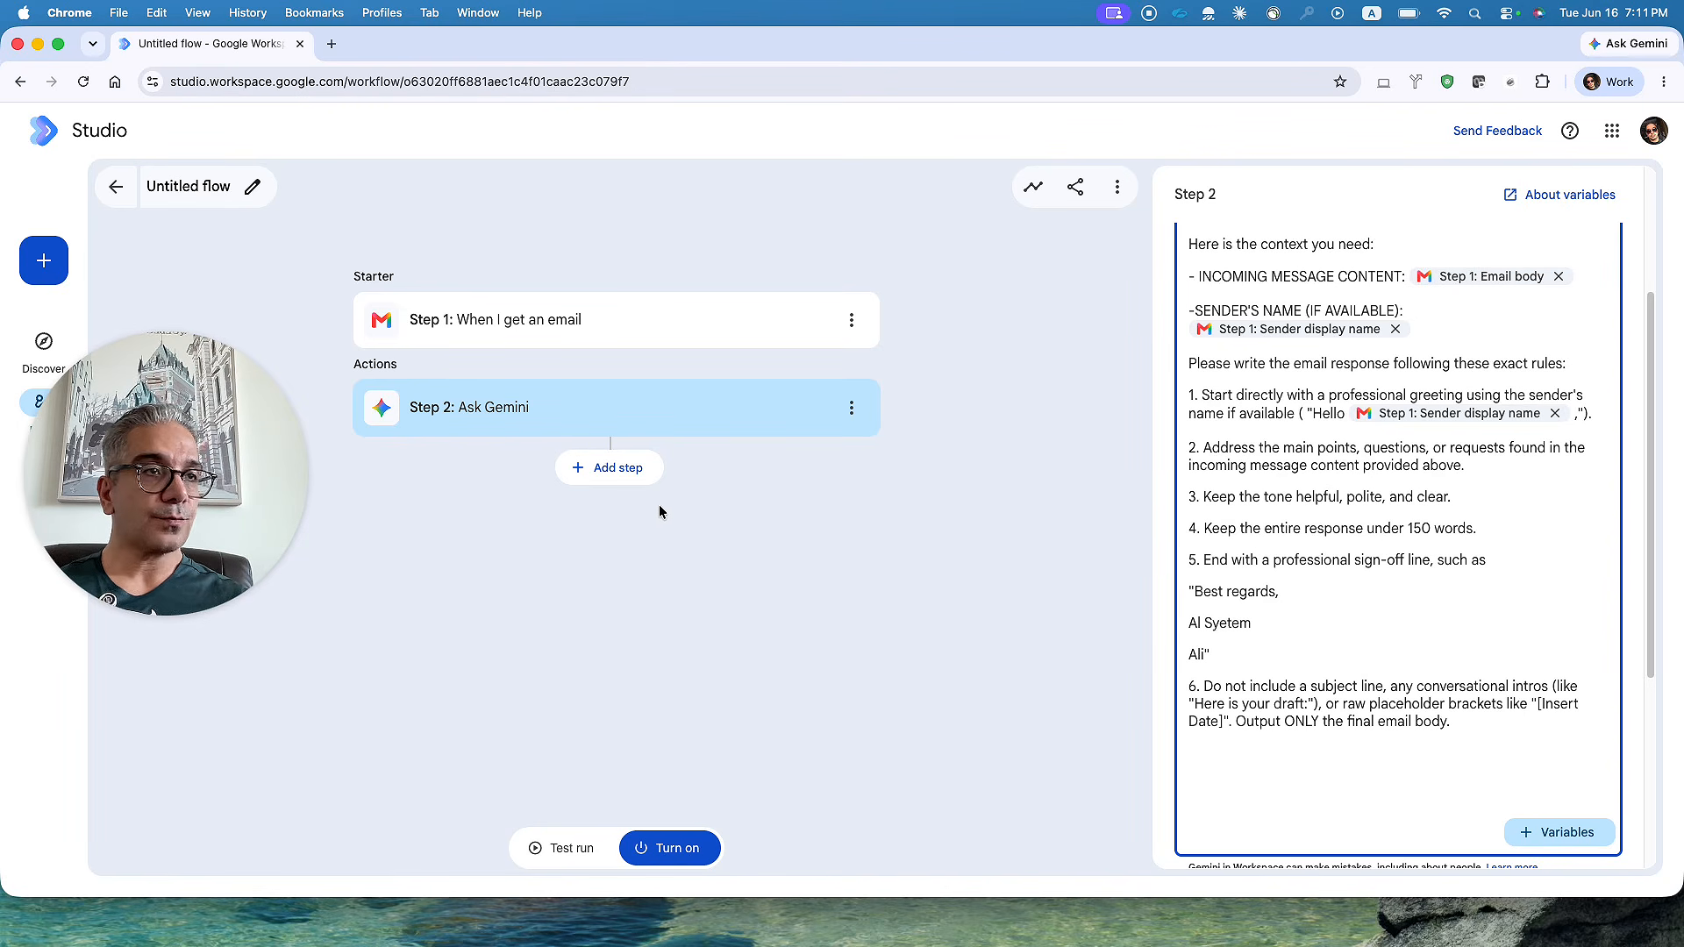
click(619, 473)
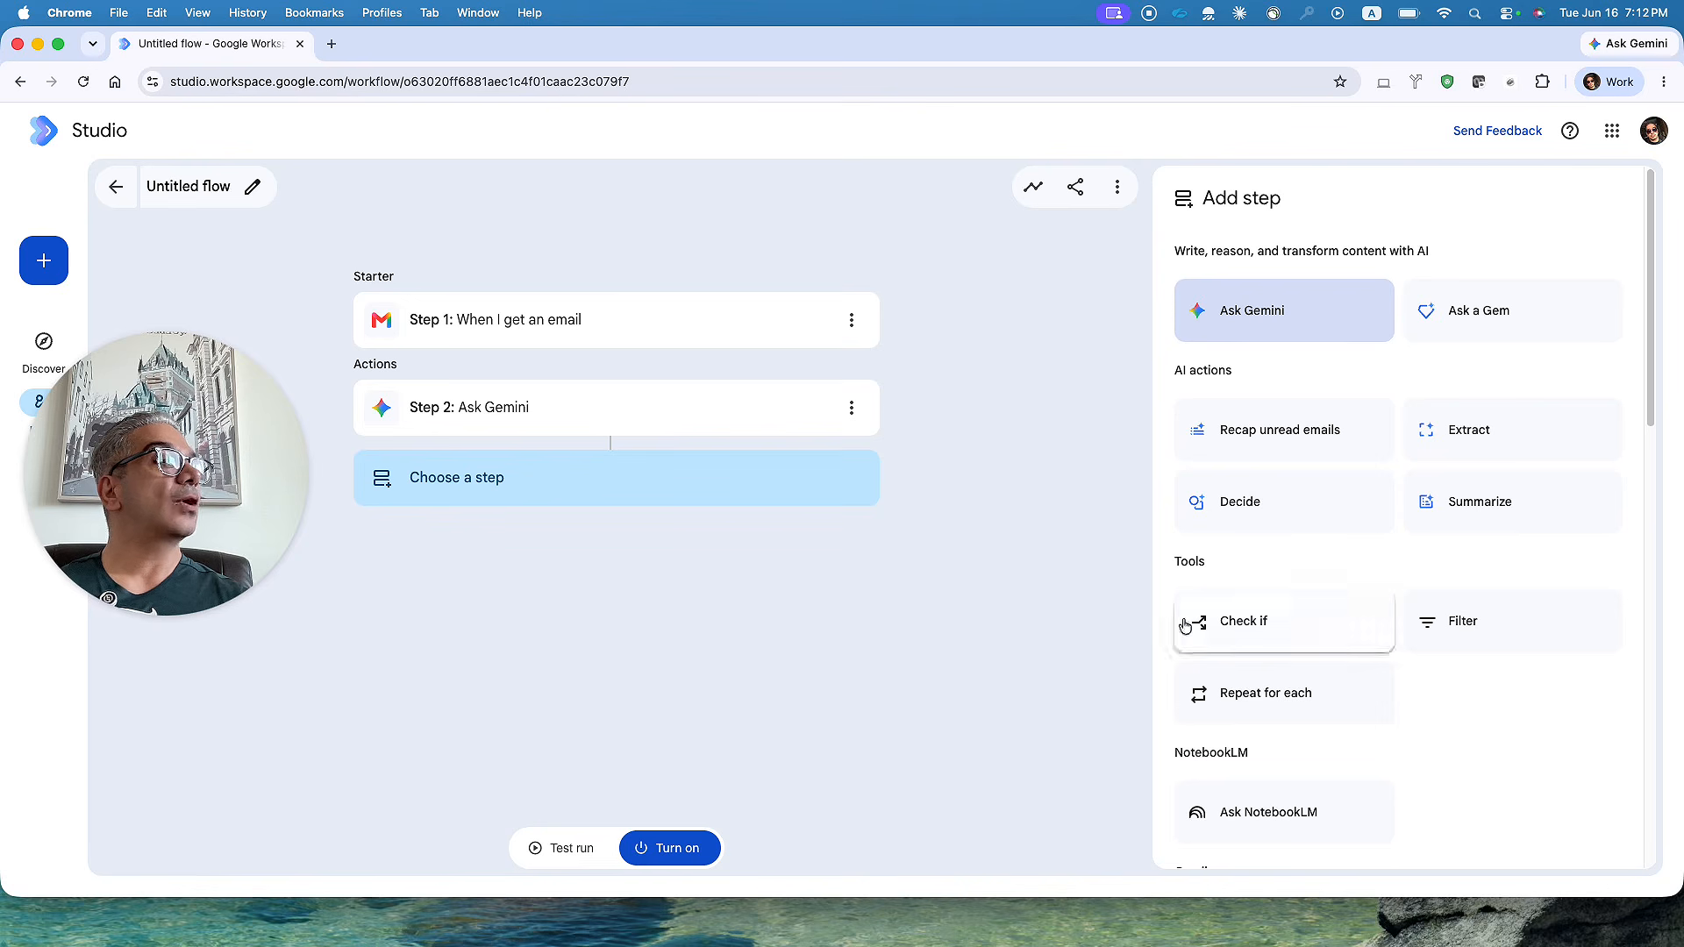
scroll(1579, 675, down, 3)
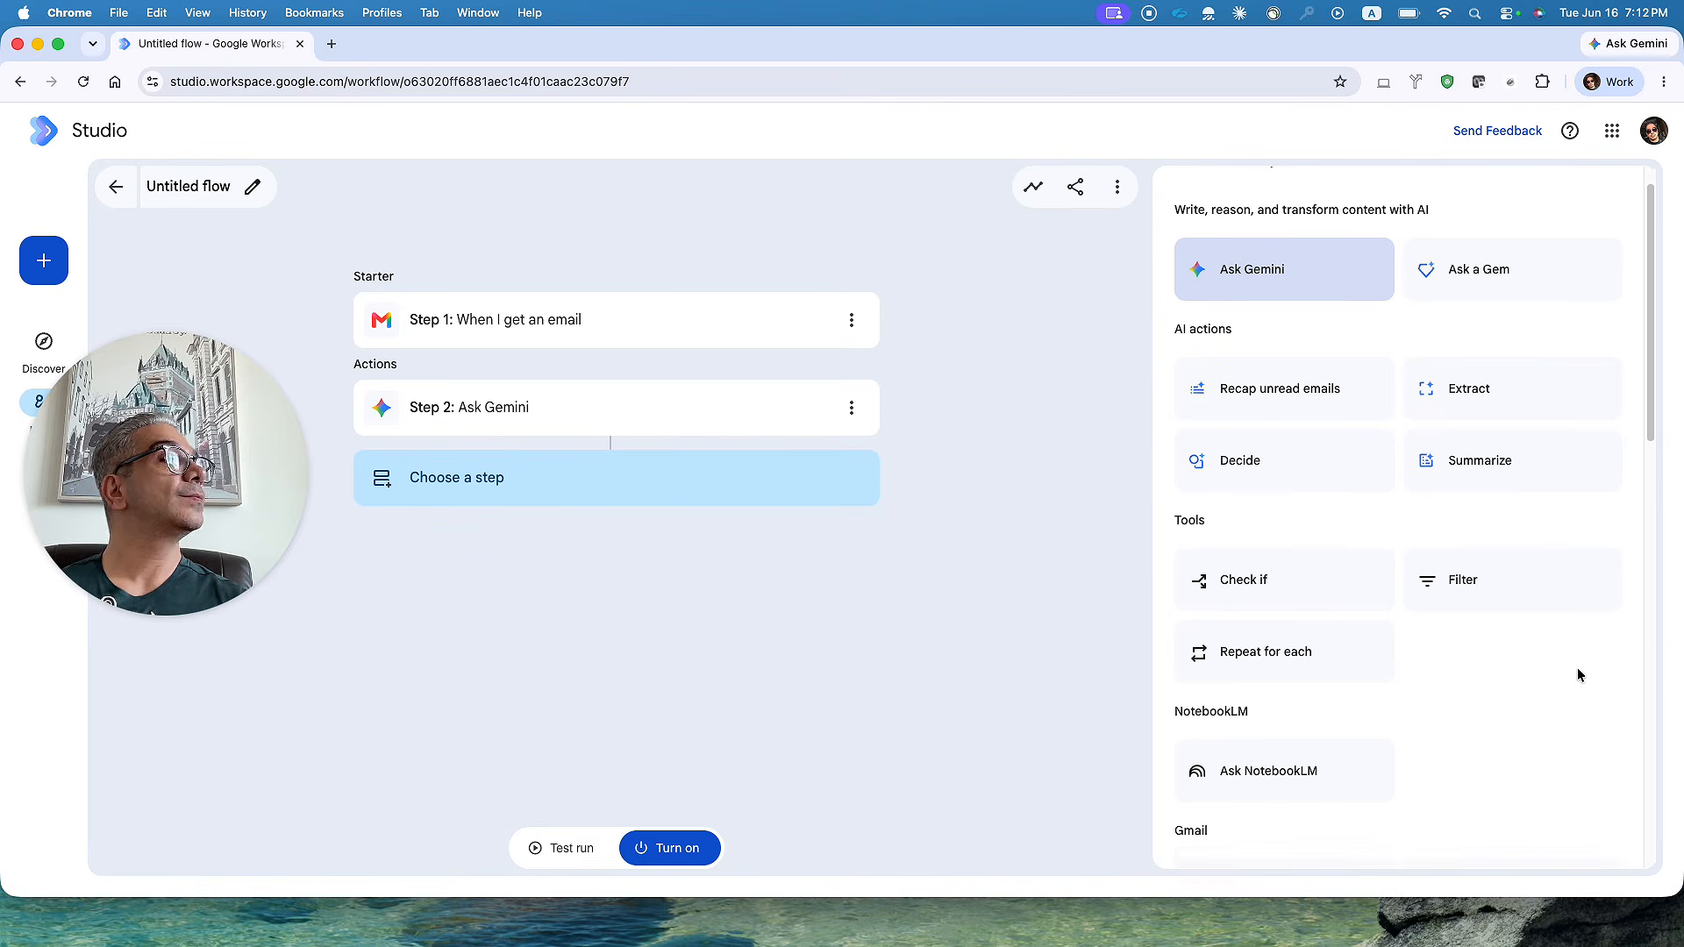
scroll(1558, 670, down, 5)
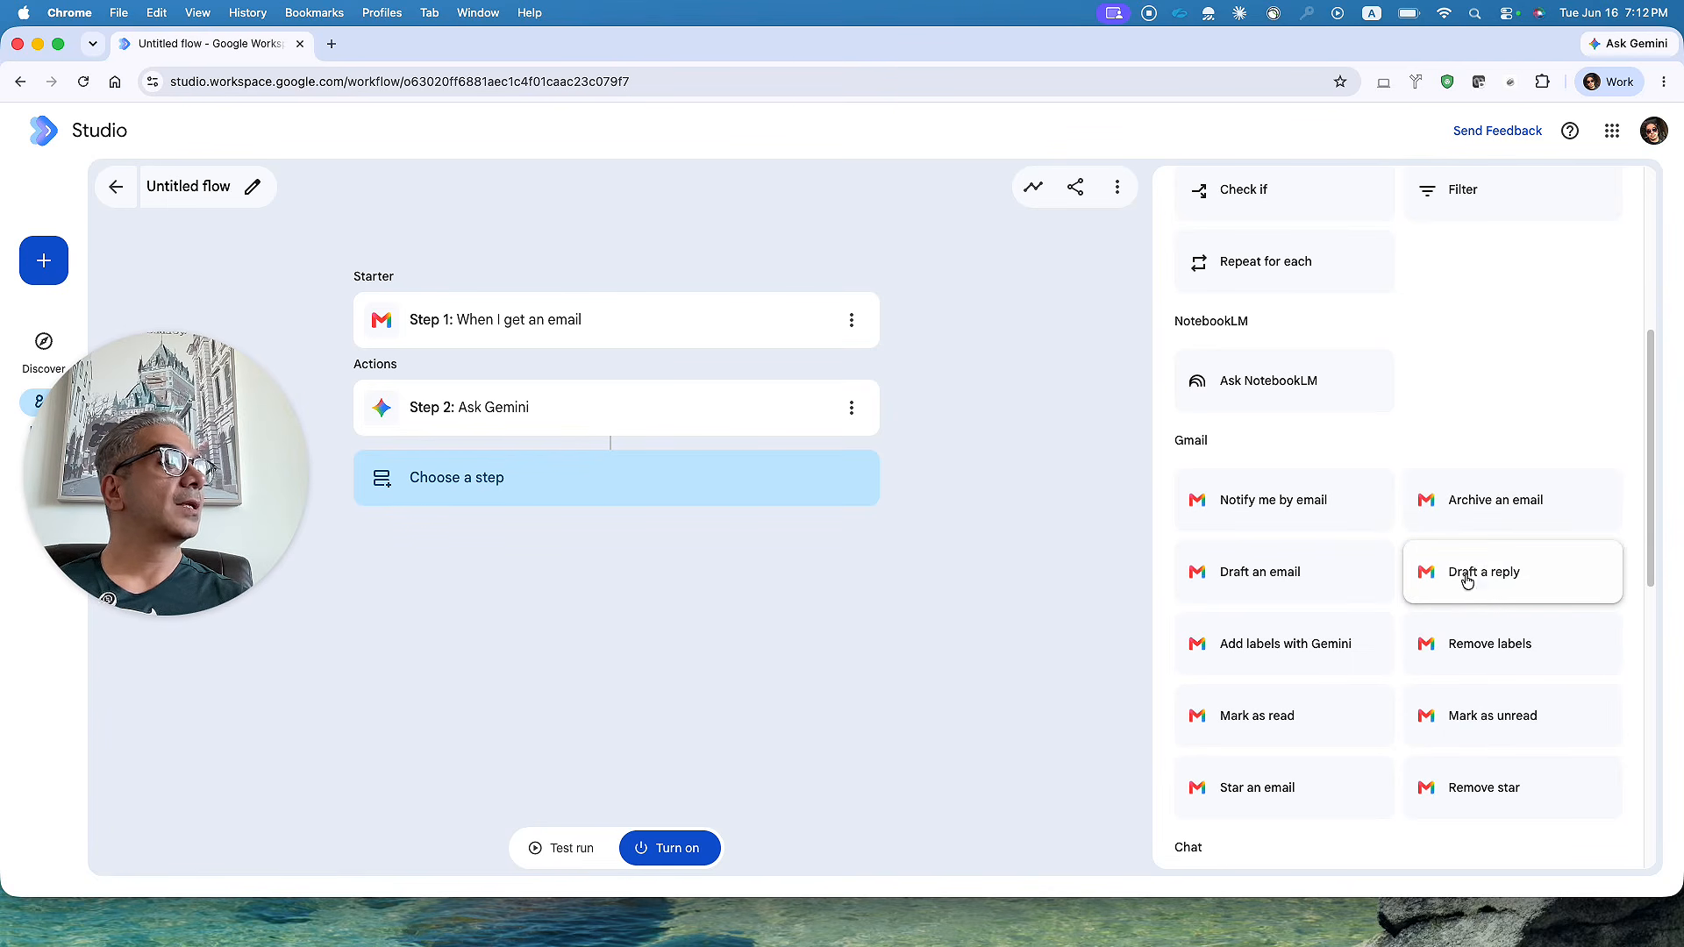
click(1511, 585)
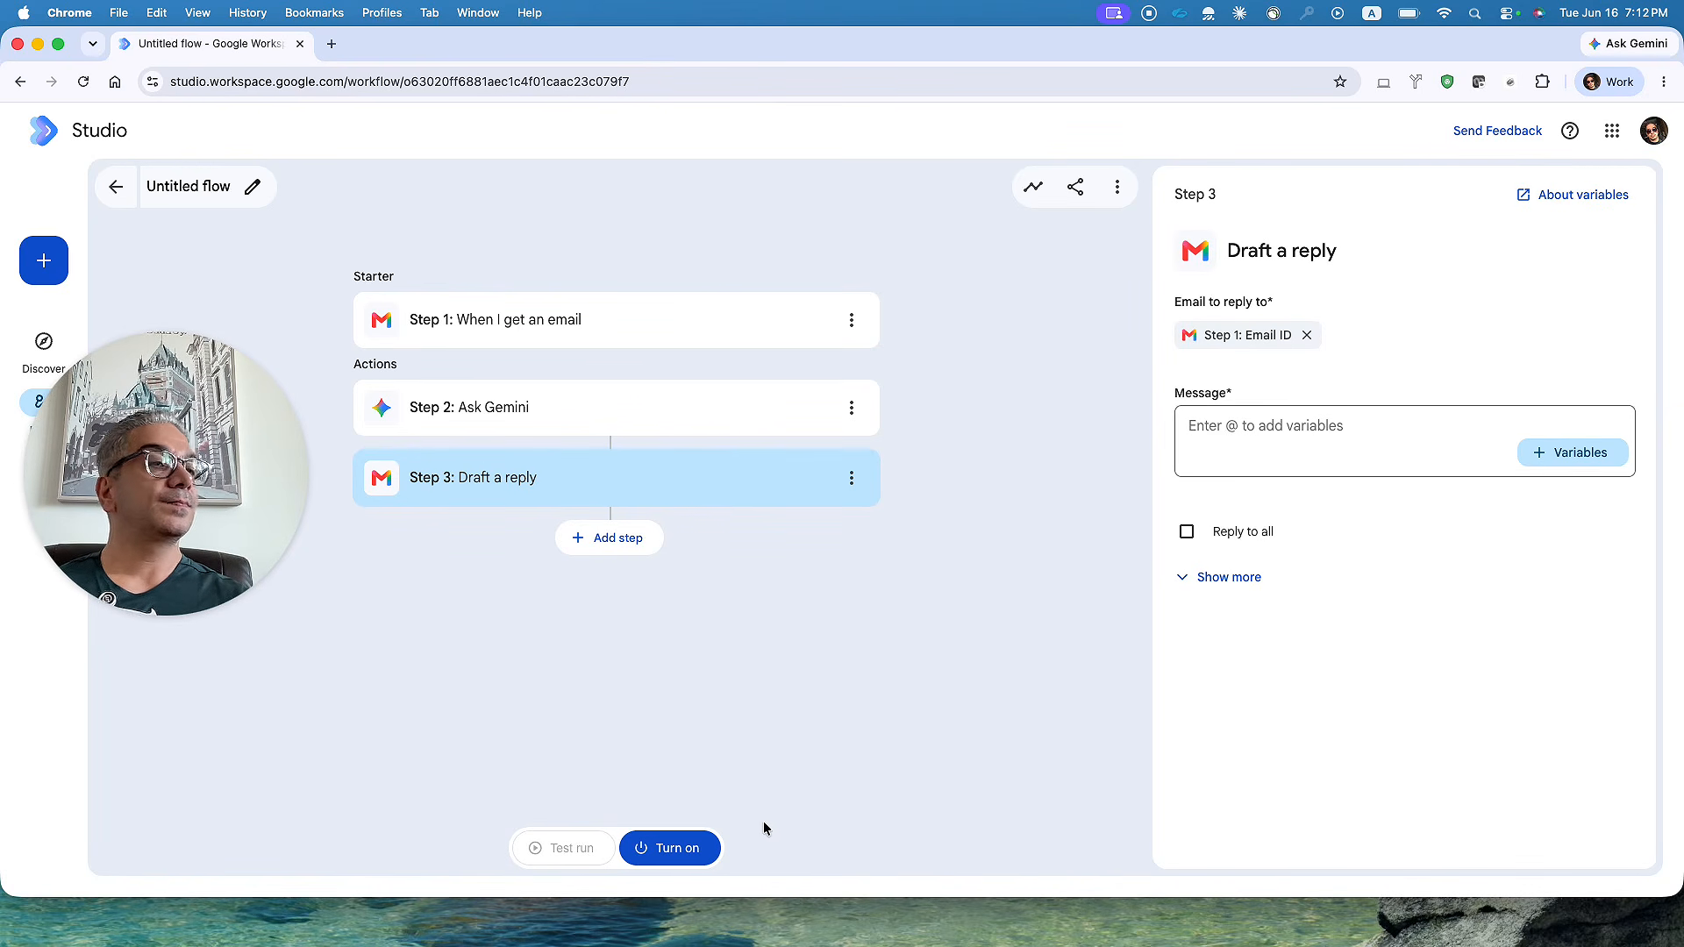
key(super+Tab)
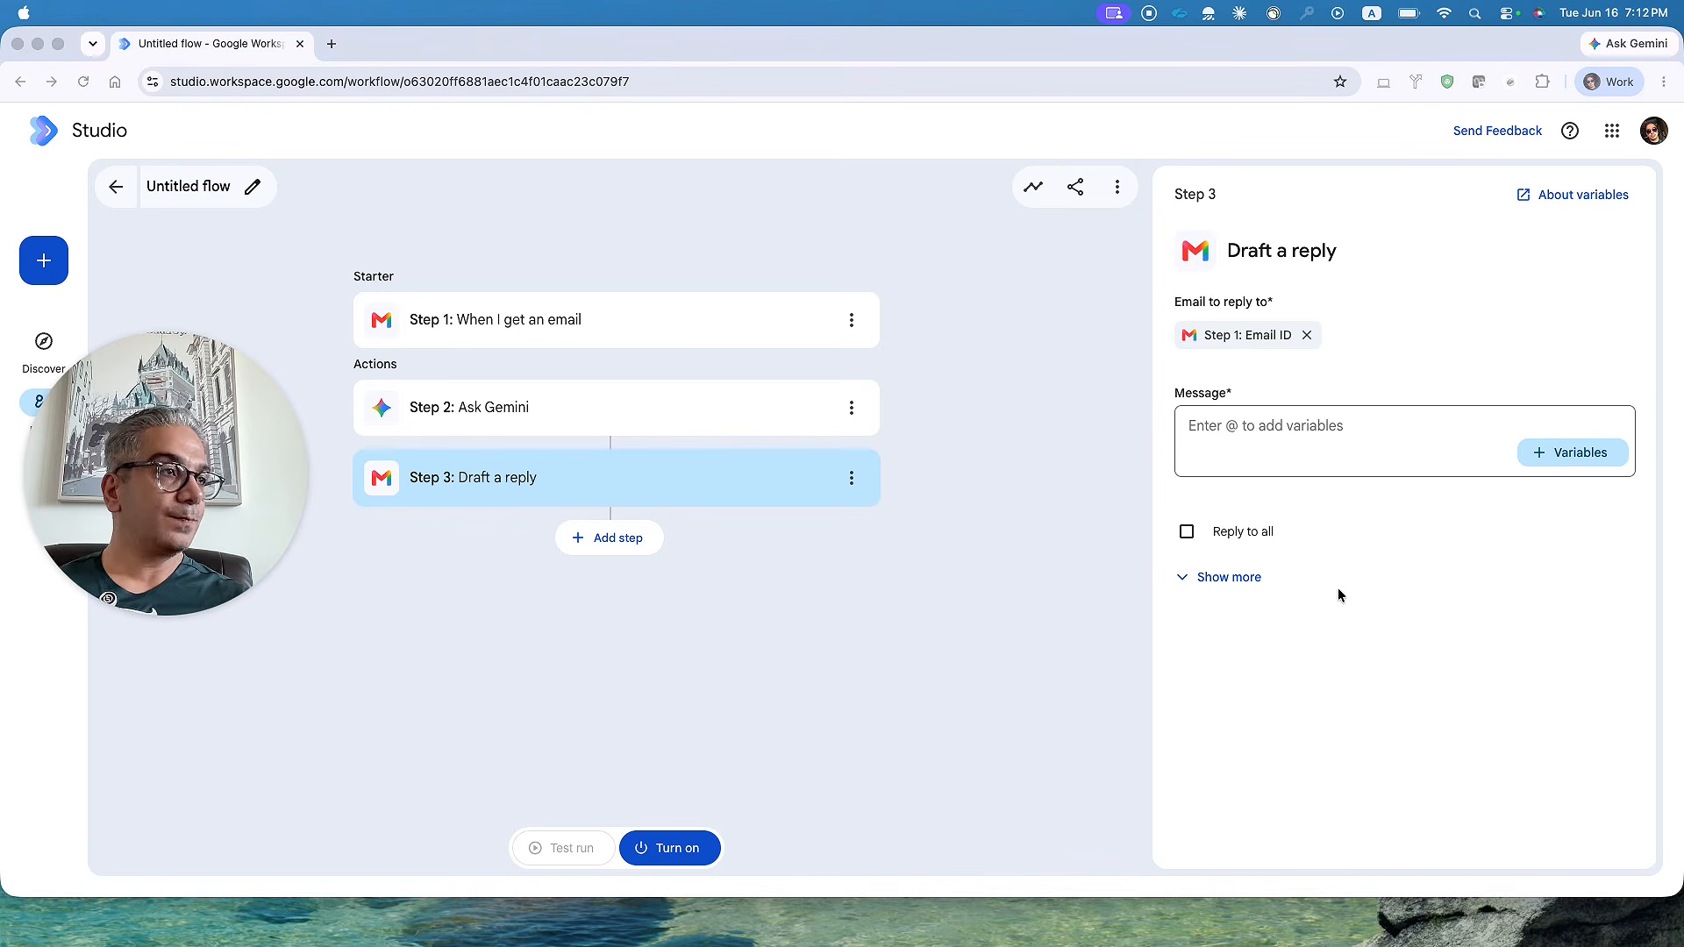
click(1573, 456)
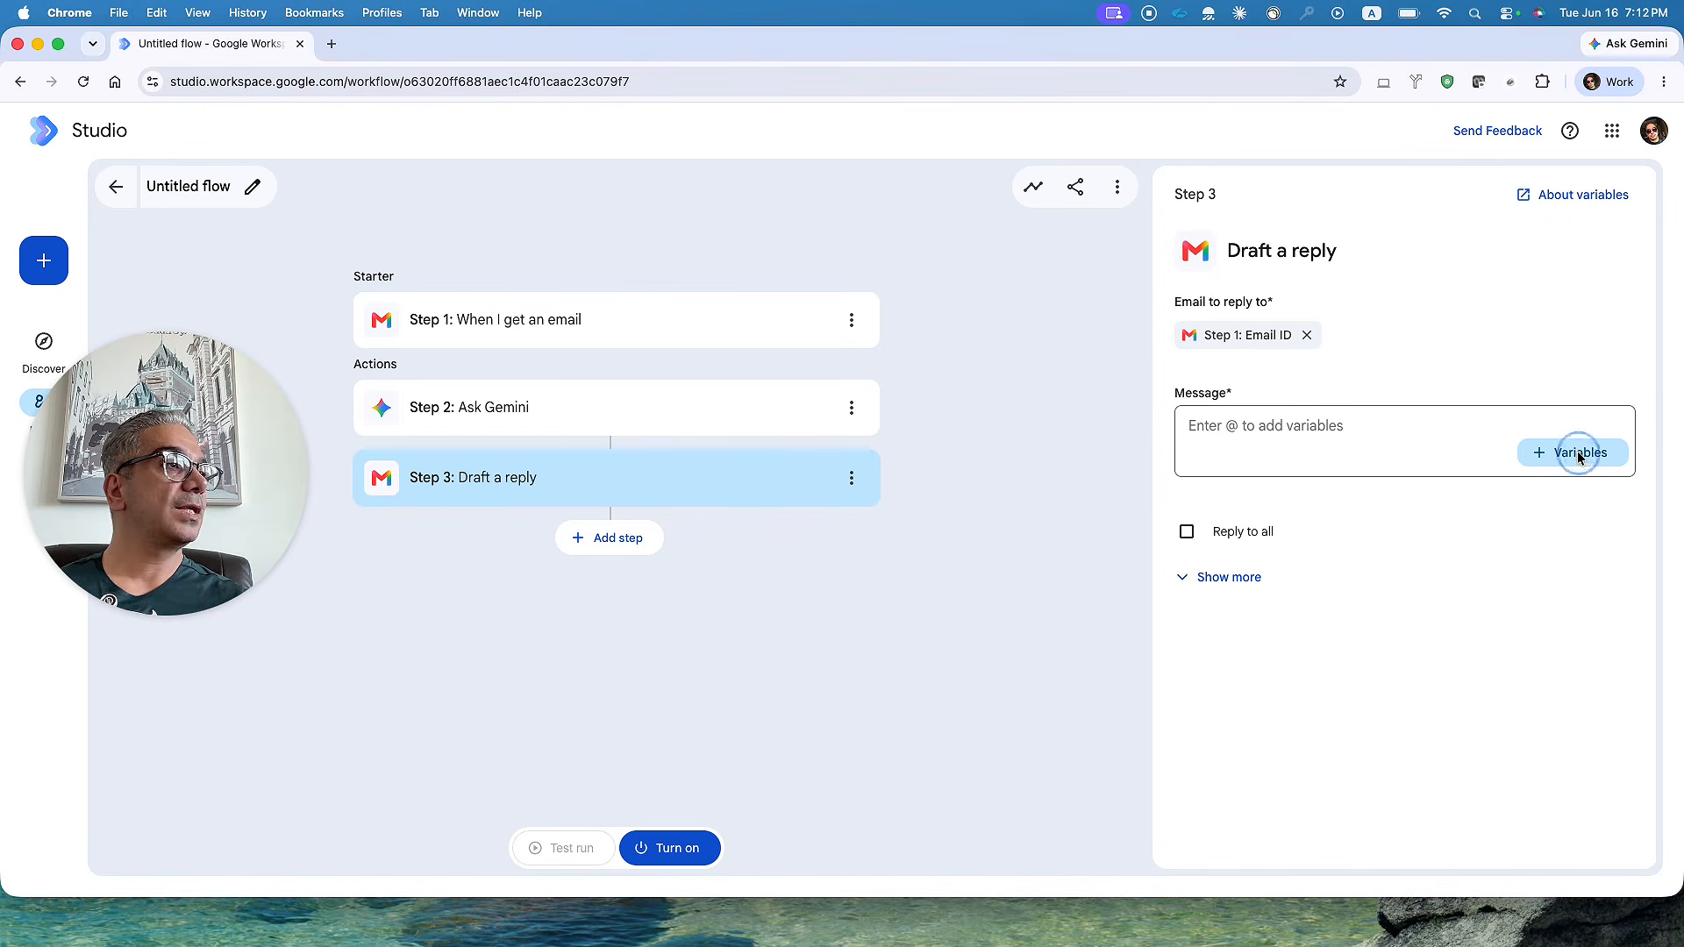
click(1573, 463)
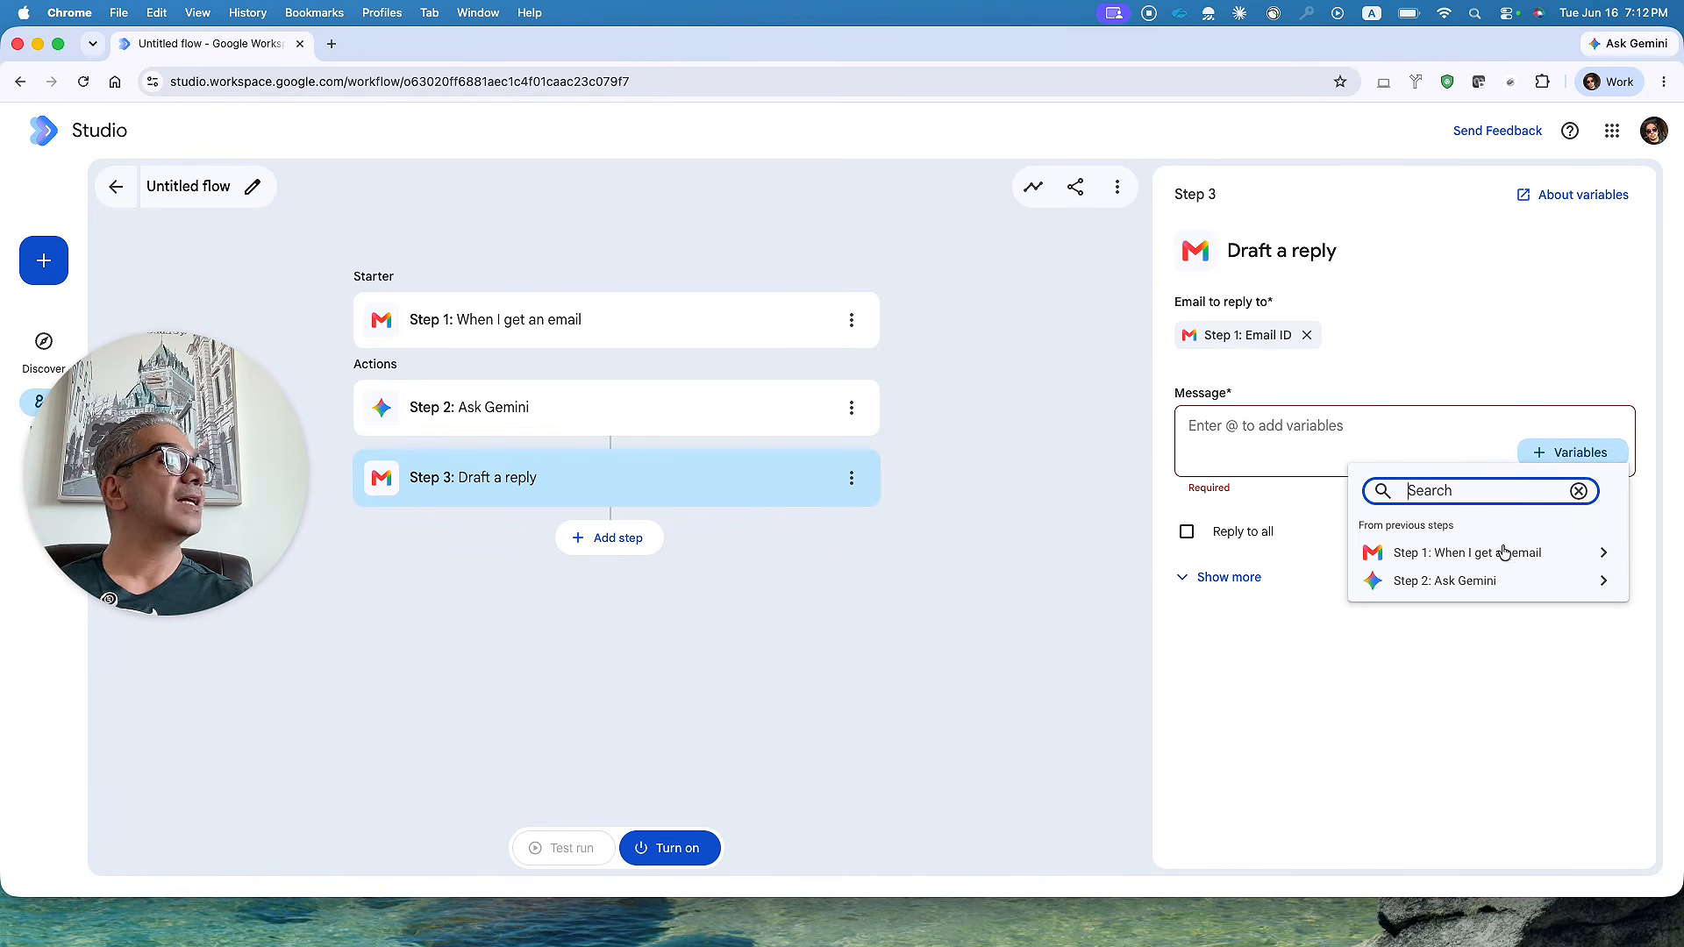
click(1439, 580)
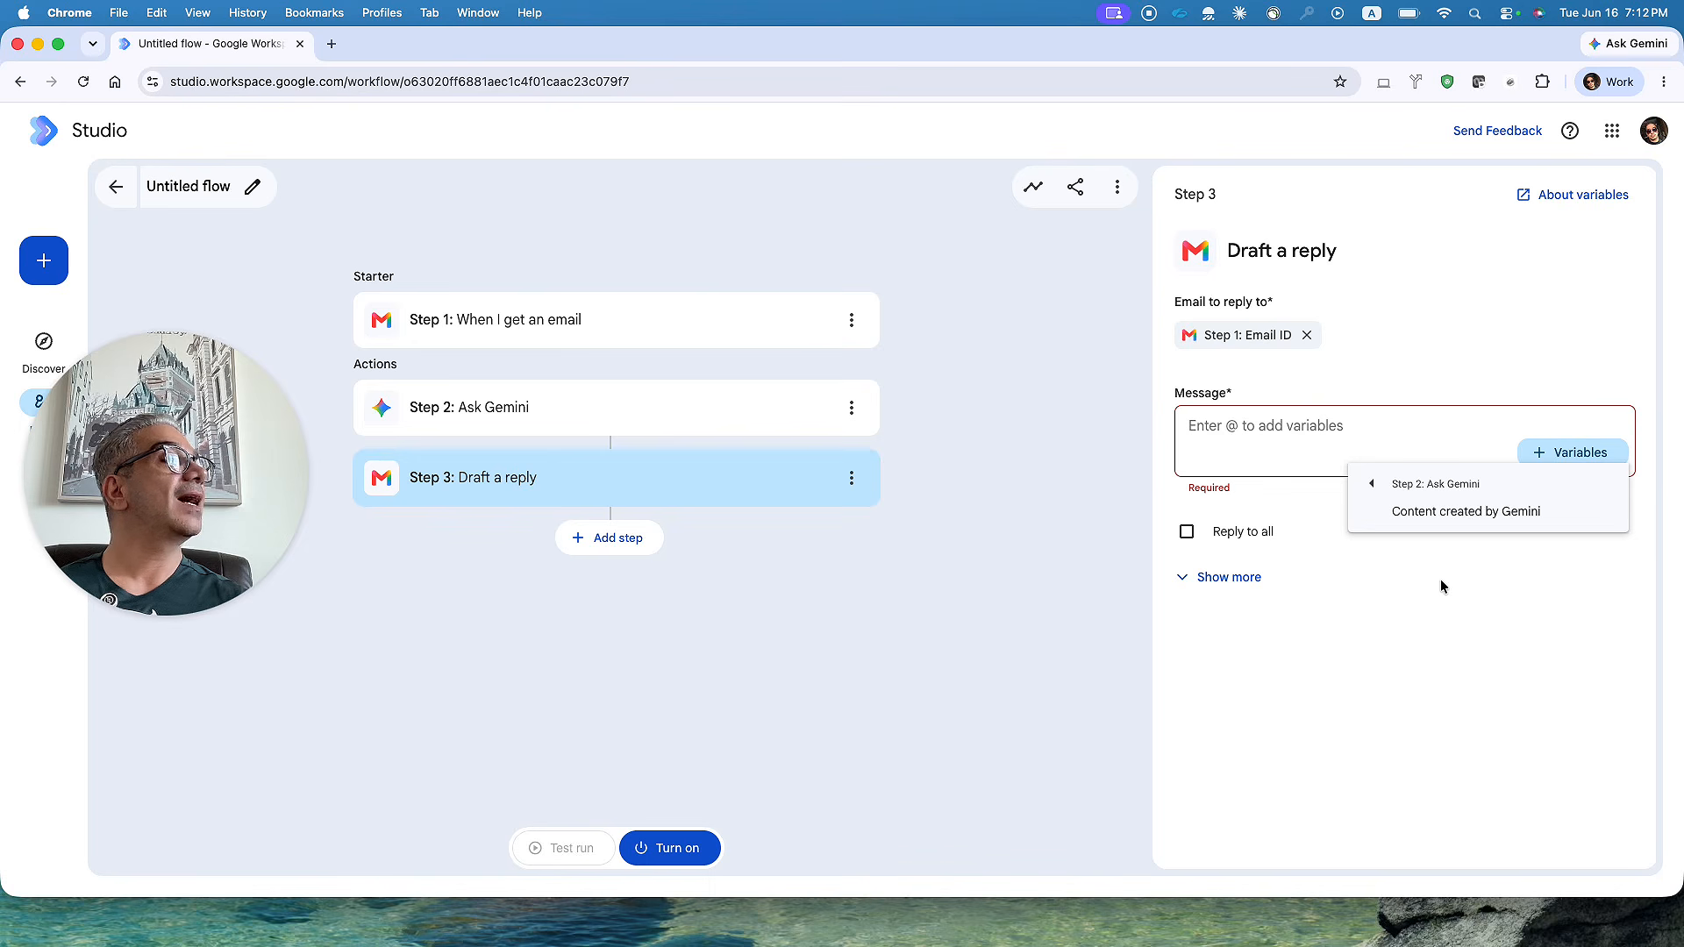
click(1476, 523)
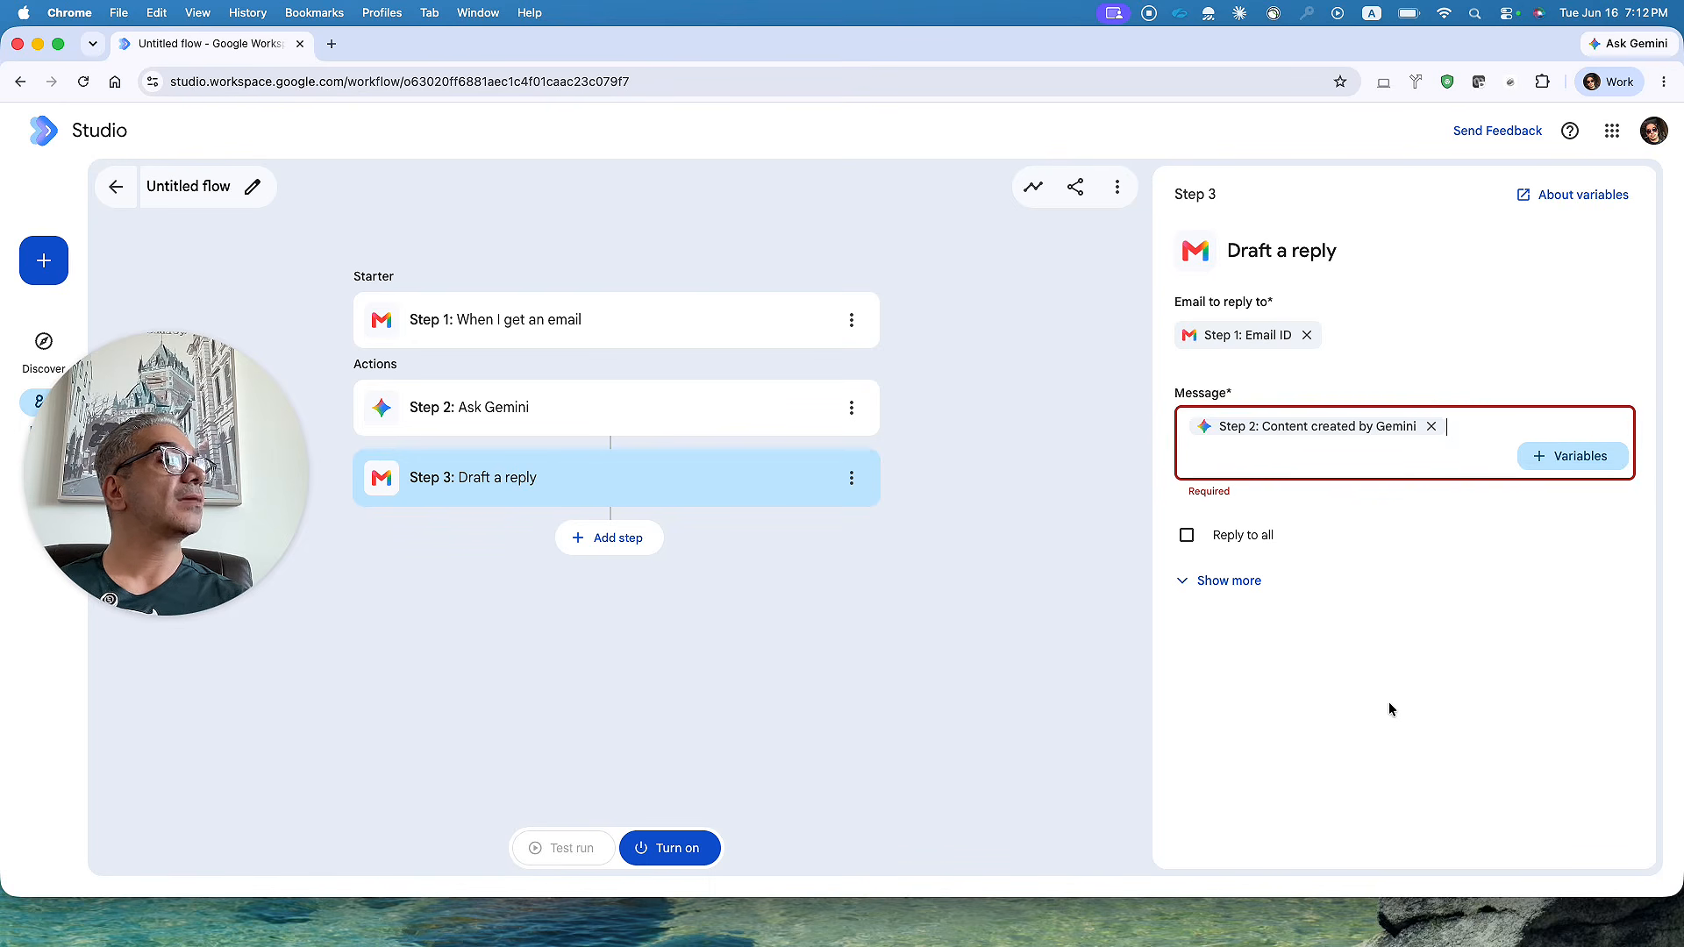
click(1408, 660)
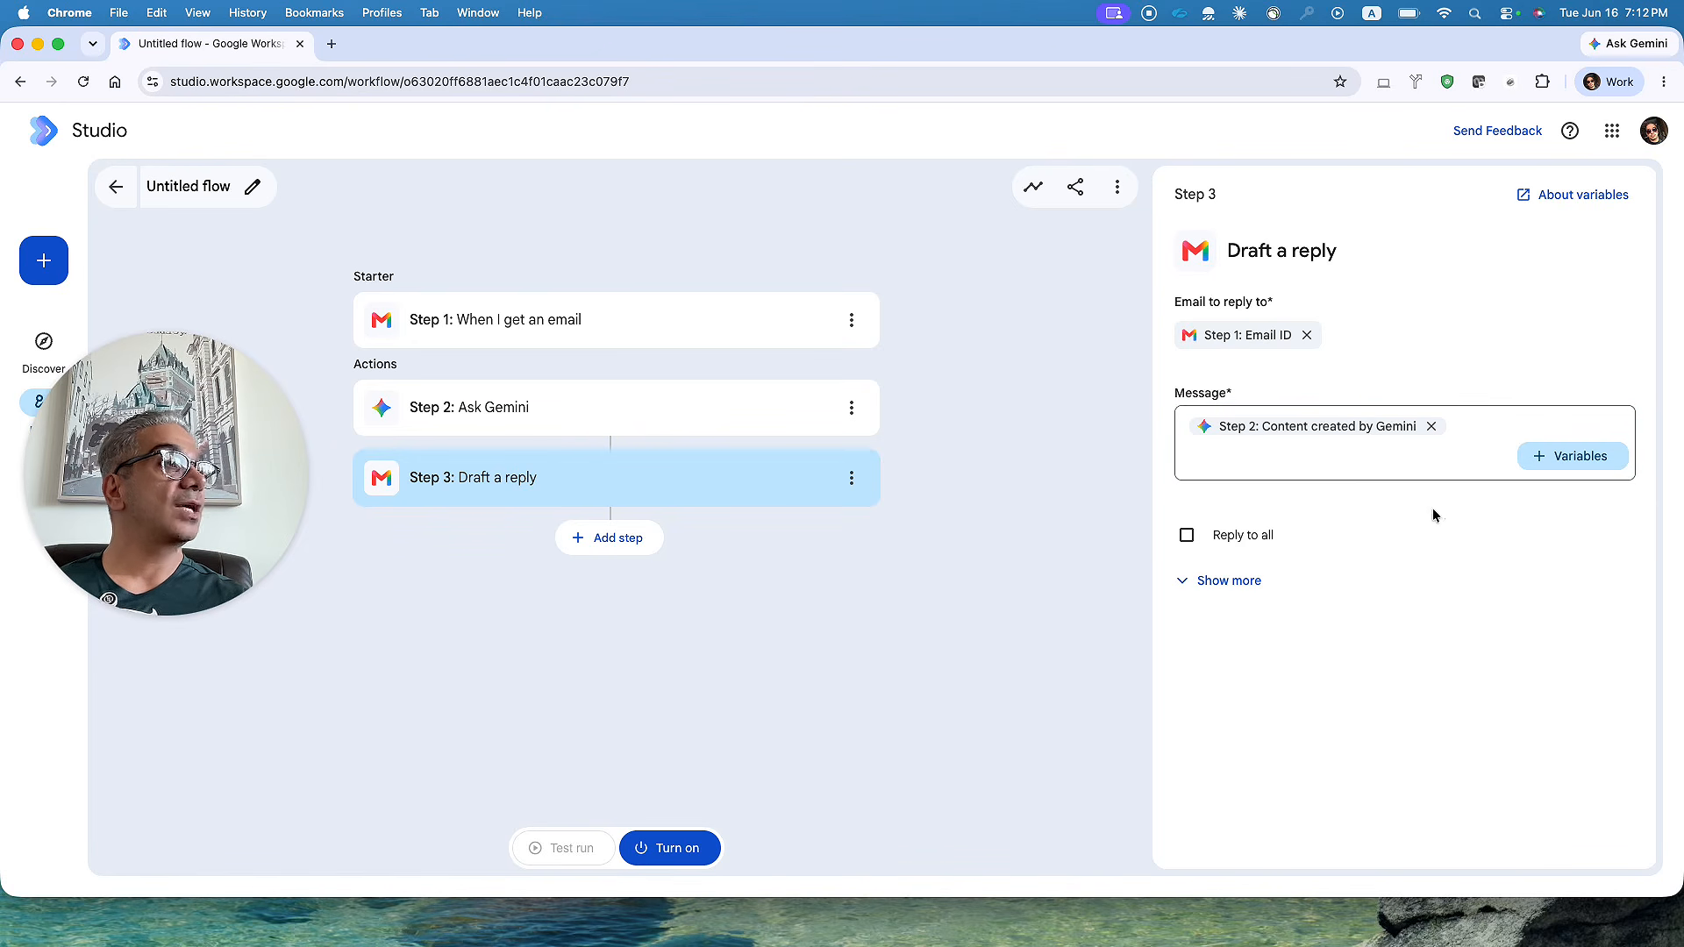
click(1431, 427)
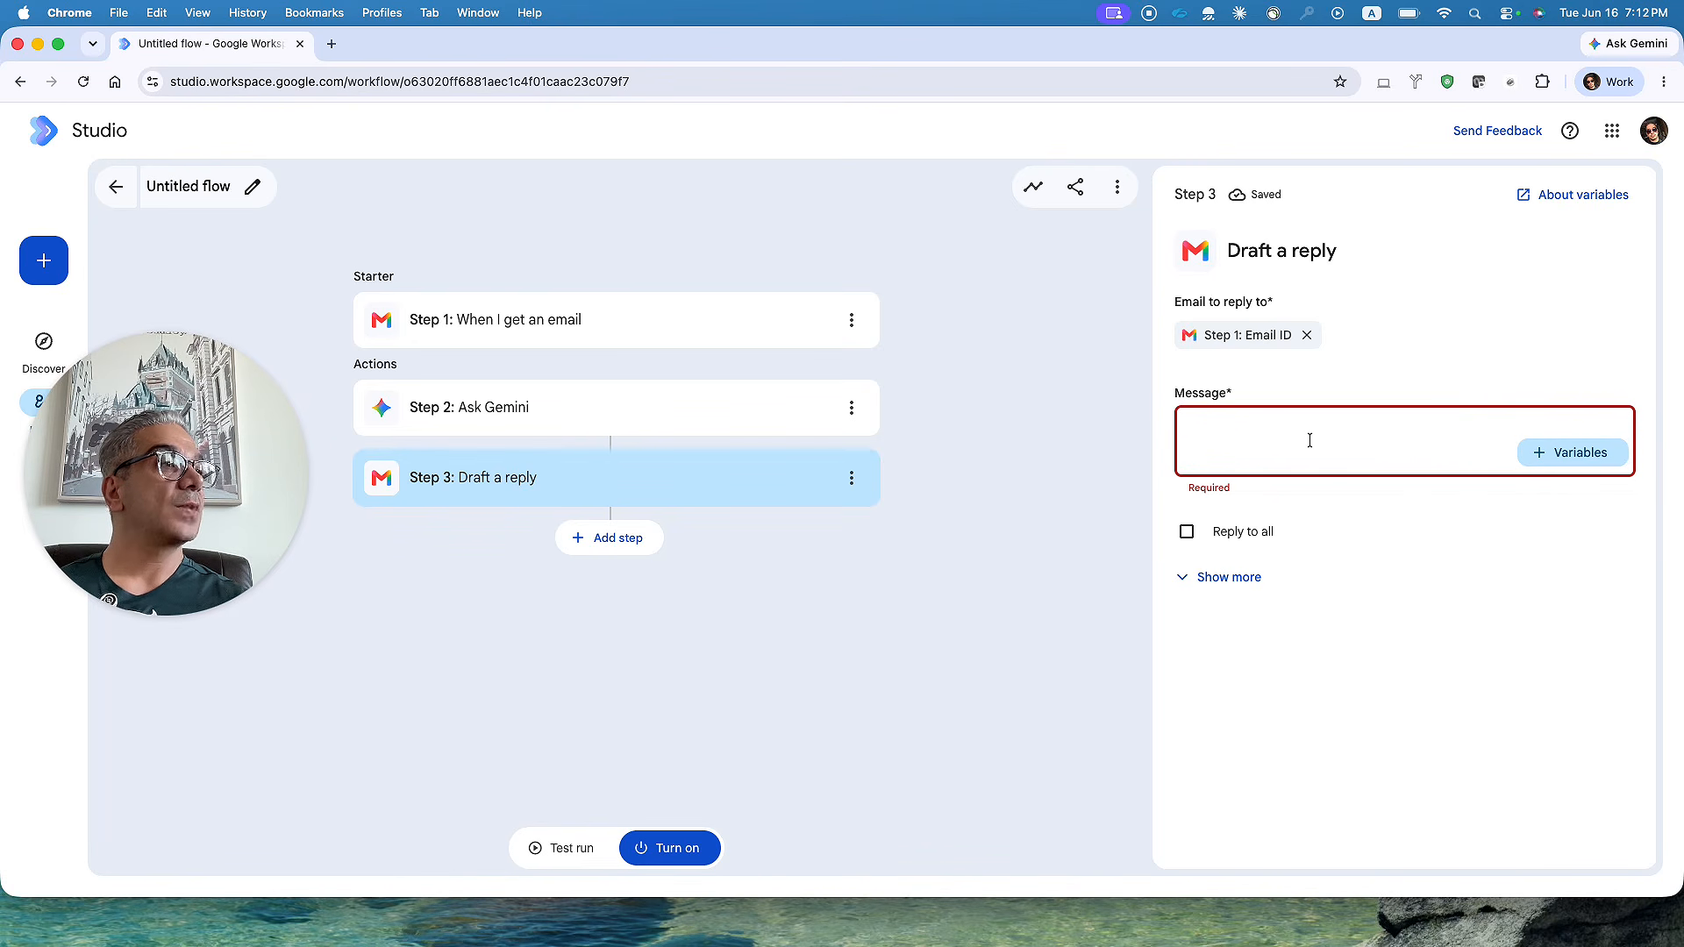
- Insert the Step 2 "Content created by Gemini" variable as the reply message, and enable Reply to all with the Cc and Bcc fields expanded
click(1560, 464)
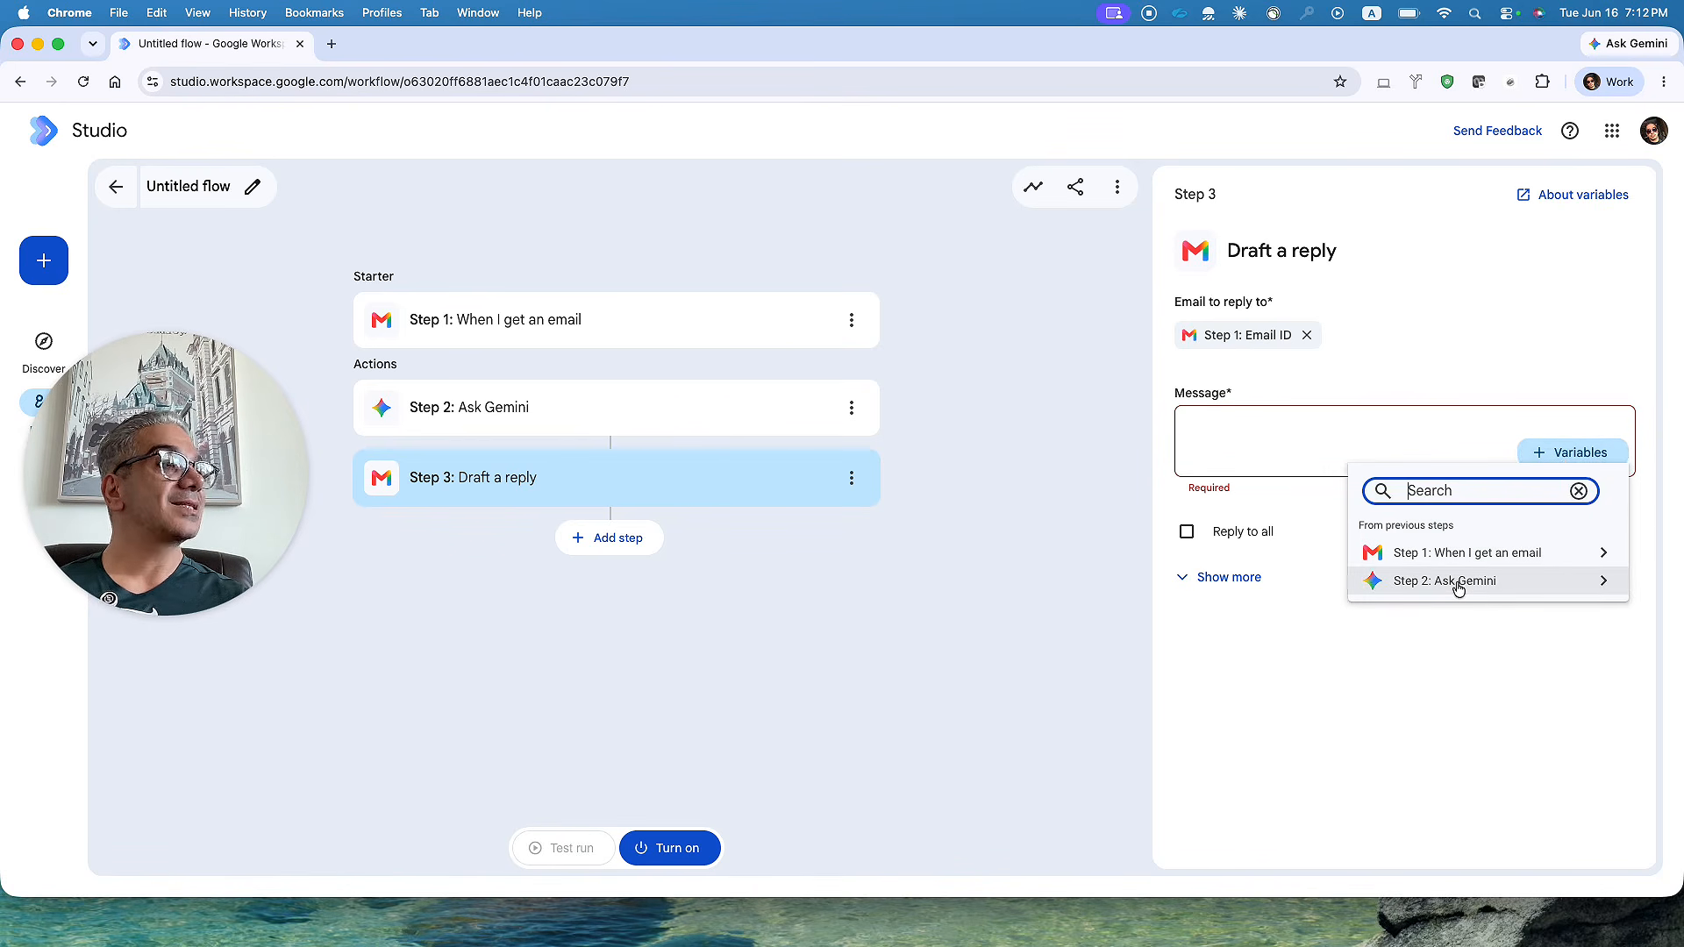
click(1455, 580)
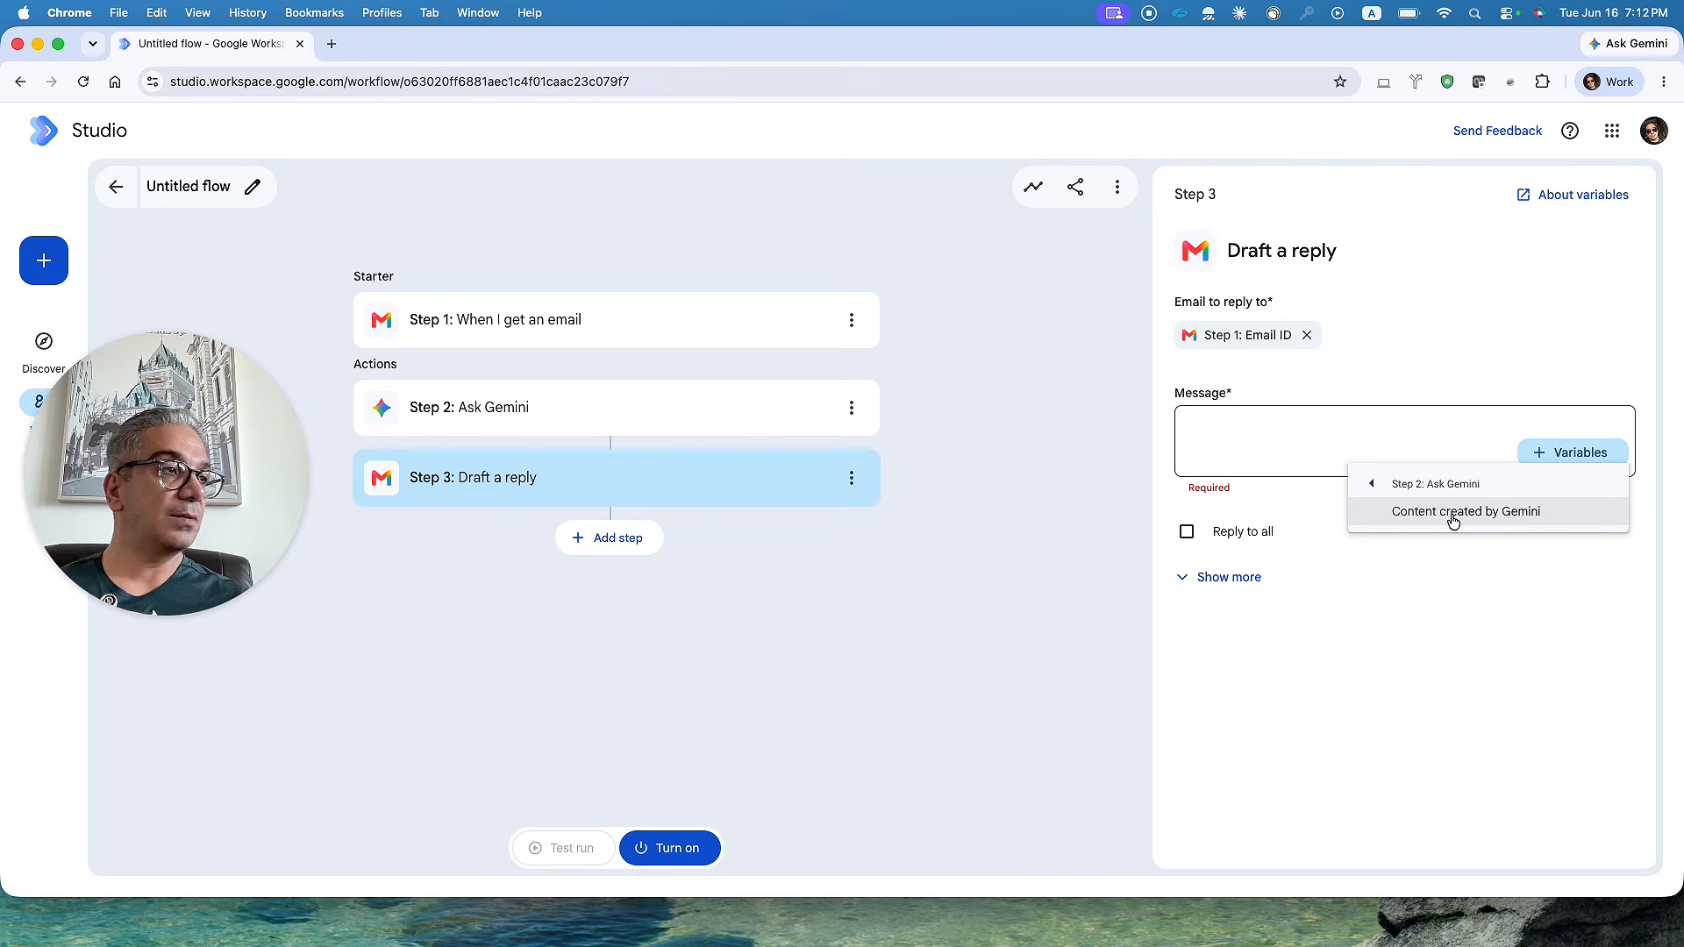
click(1453, 521)
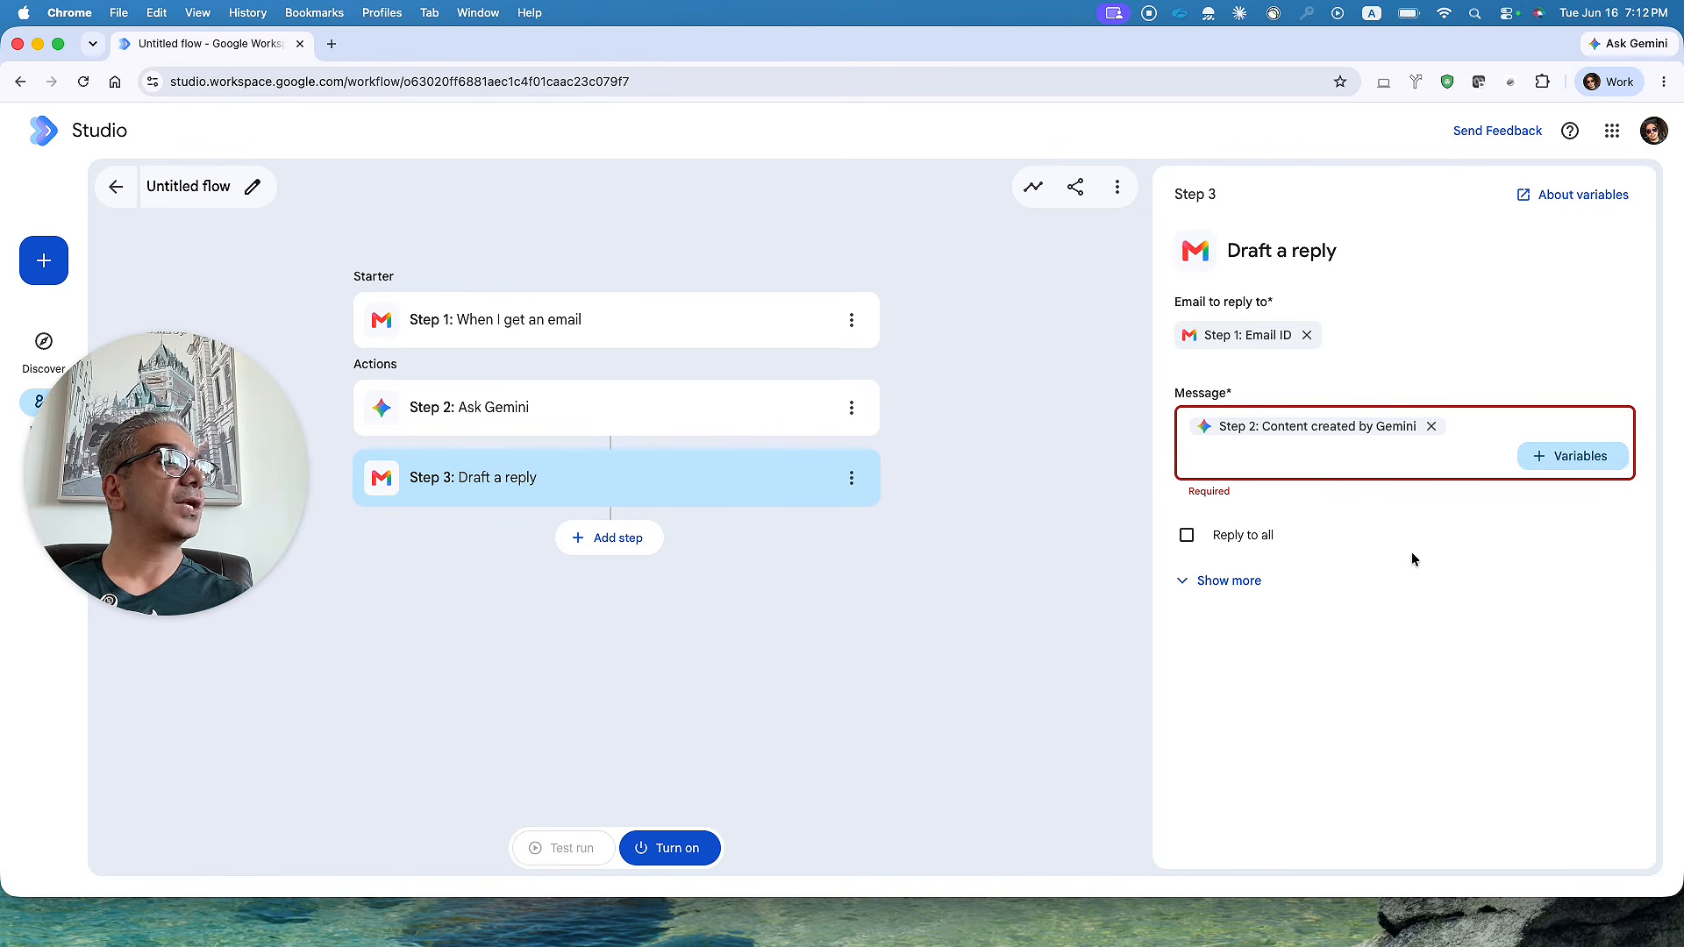
click(1198, 593)
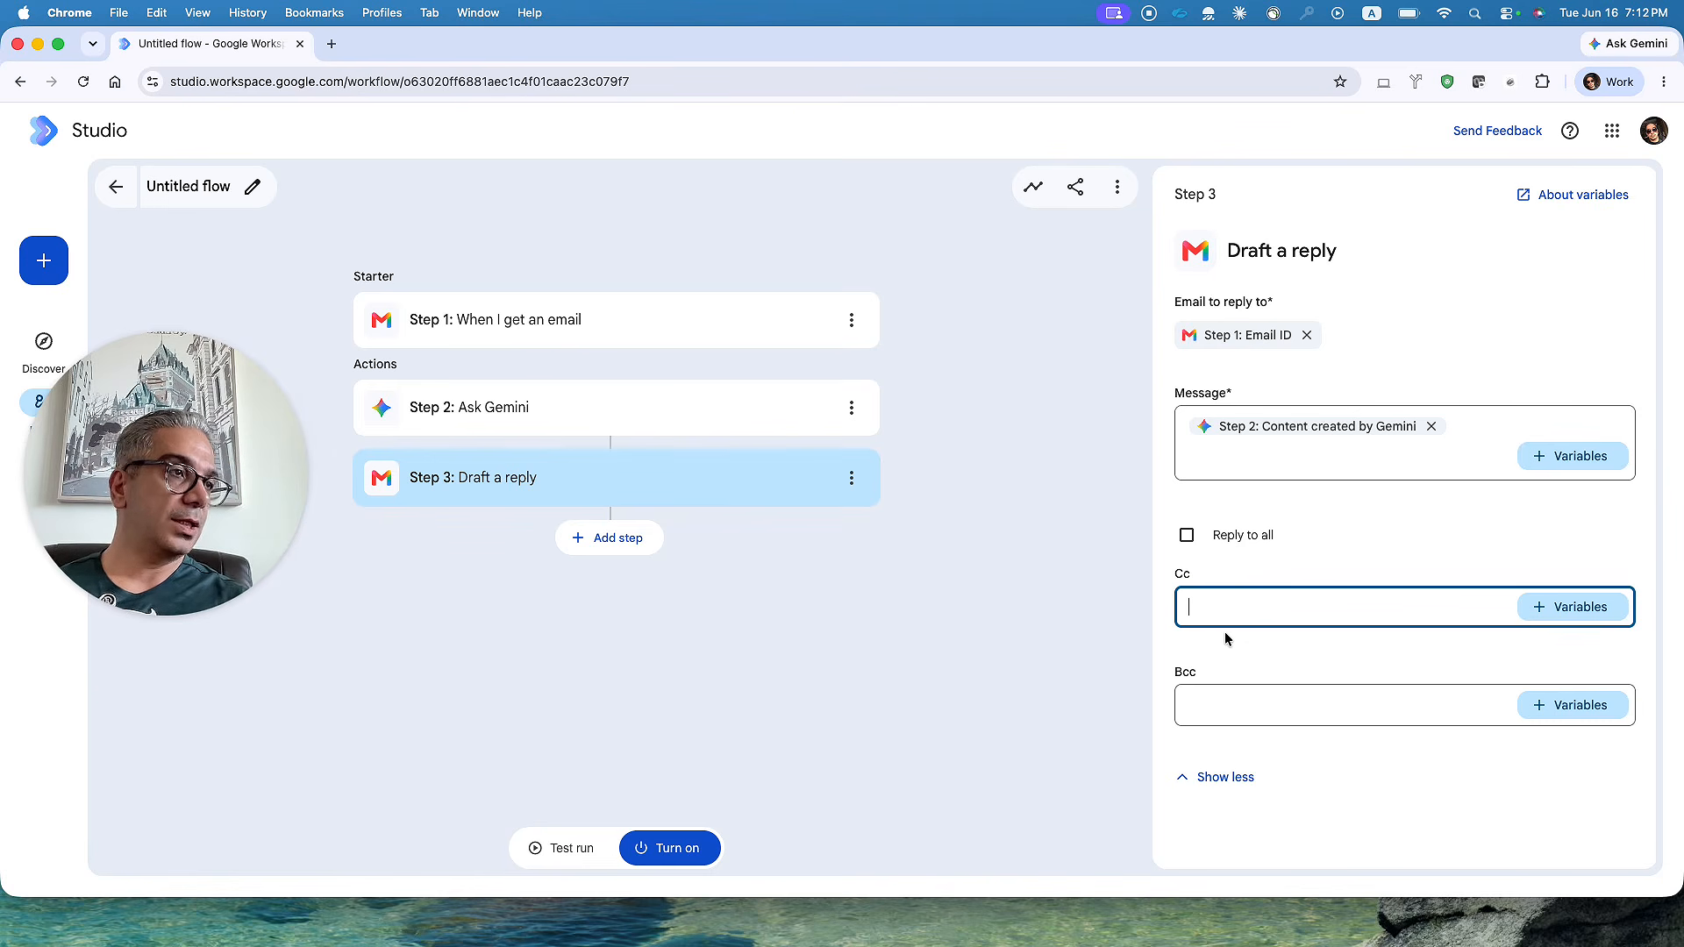
click(1190, 538)
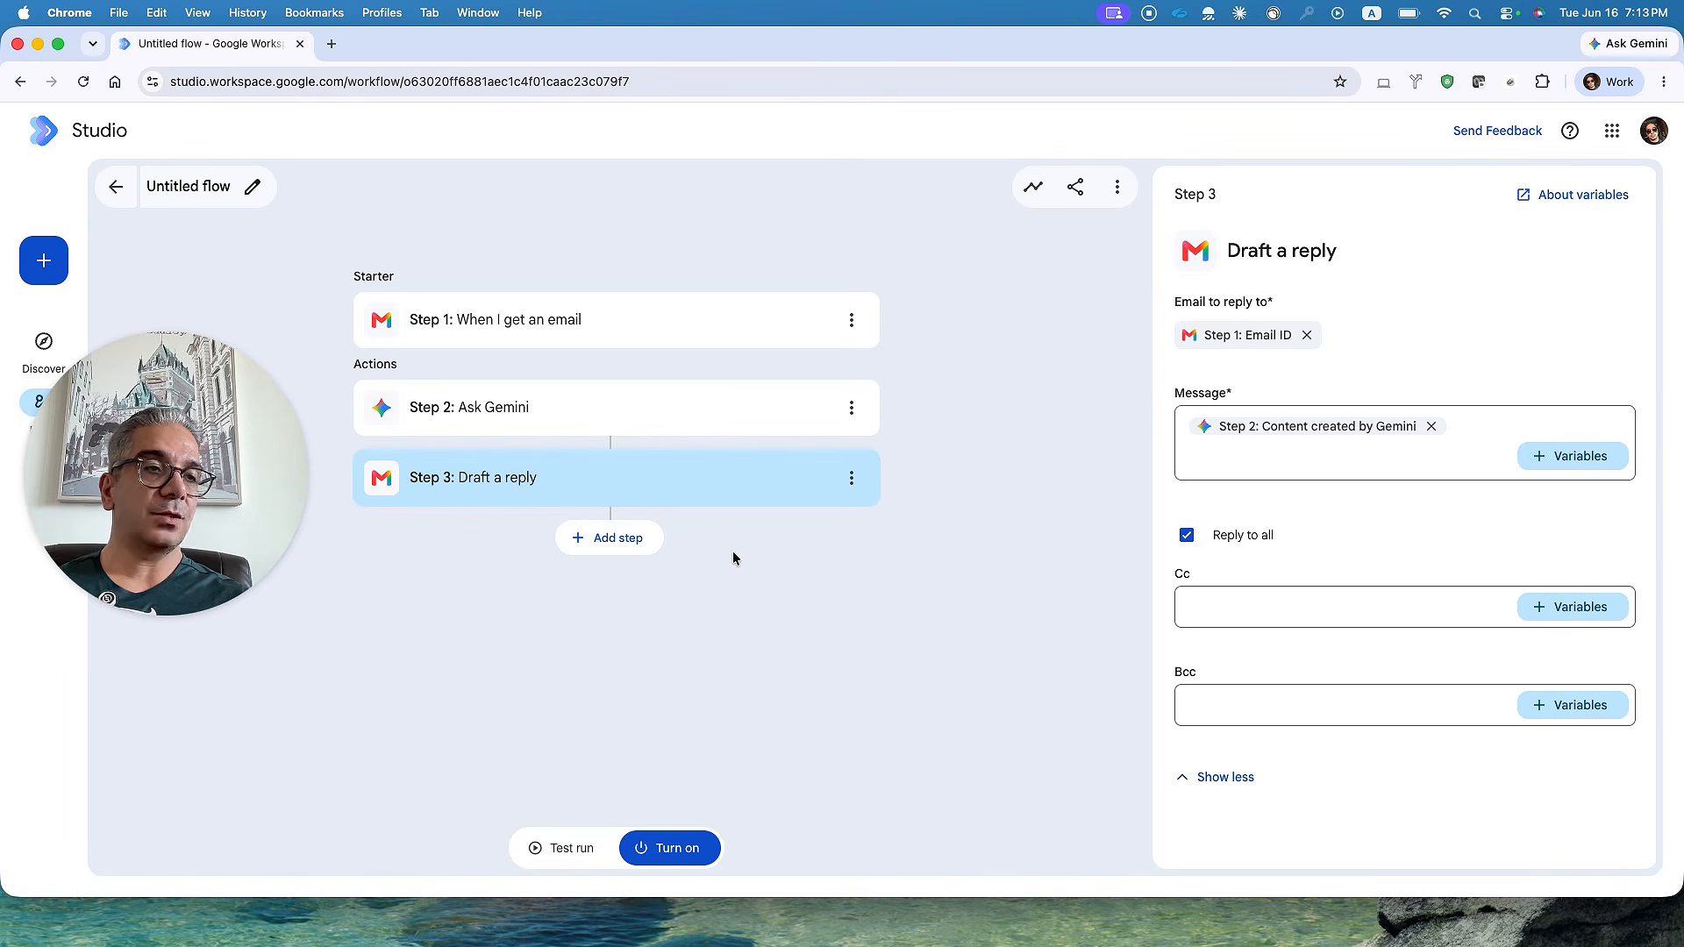
- Turn on the flow under the name "Creating Draft" and save its changes
click(666, 848)
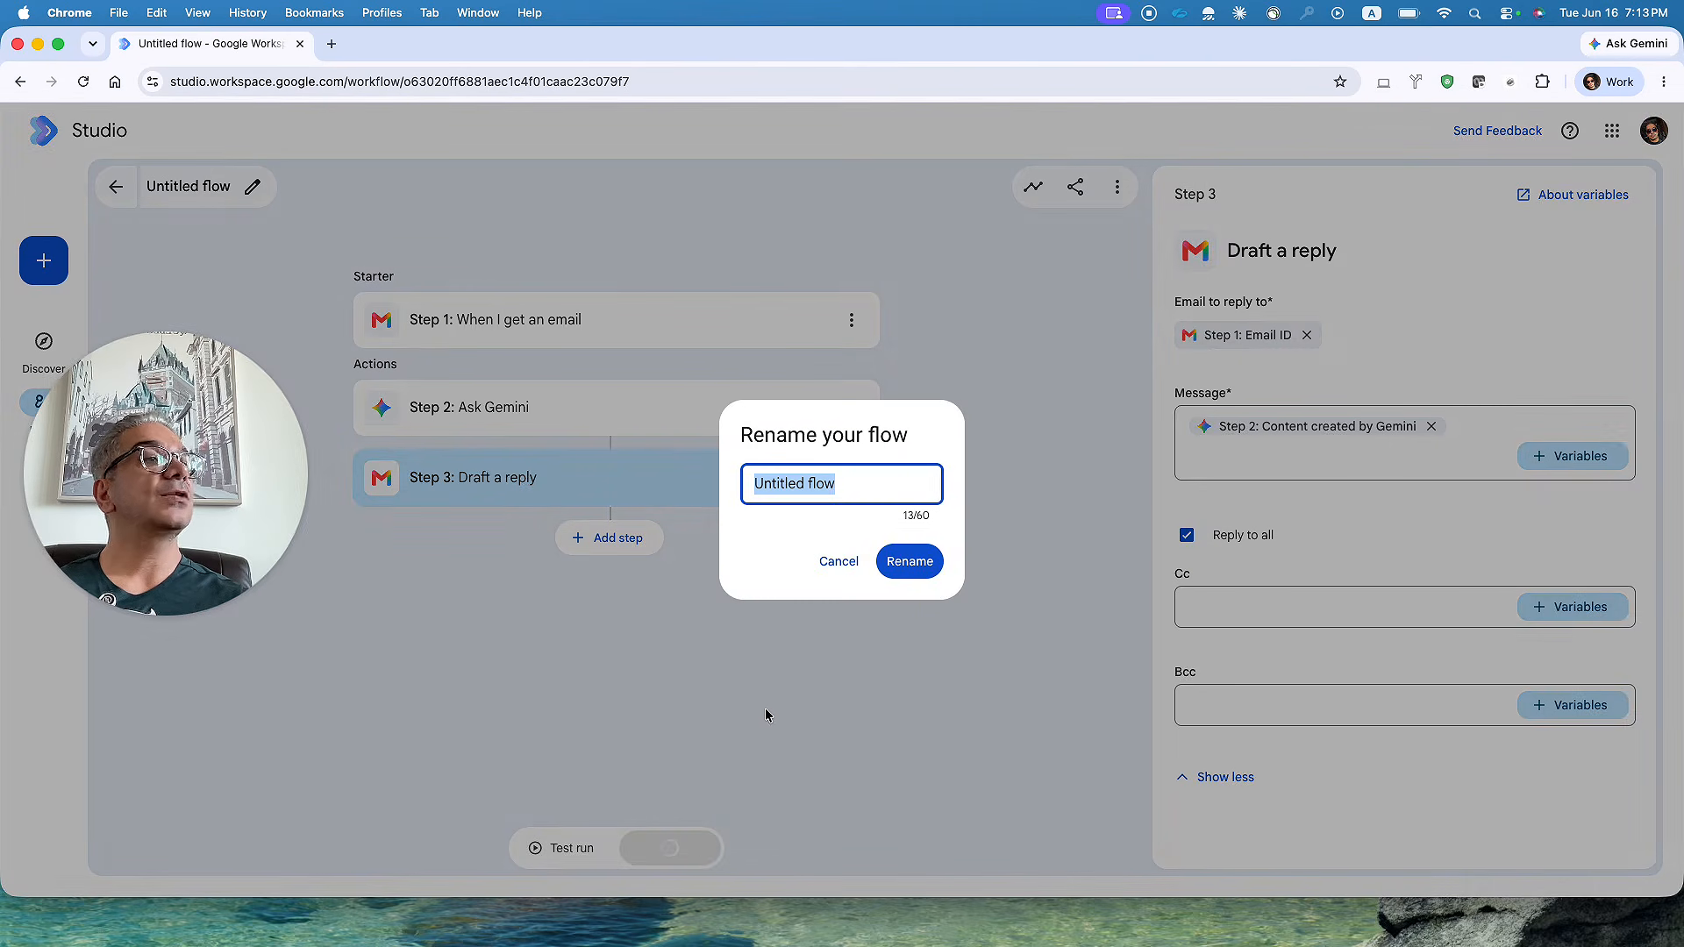
click(834, 492)
drag(842, 484, 737, 483)
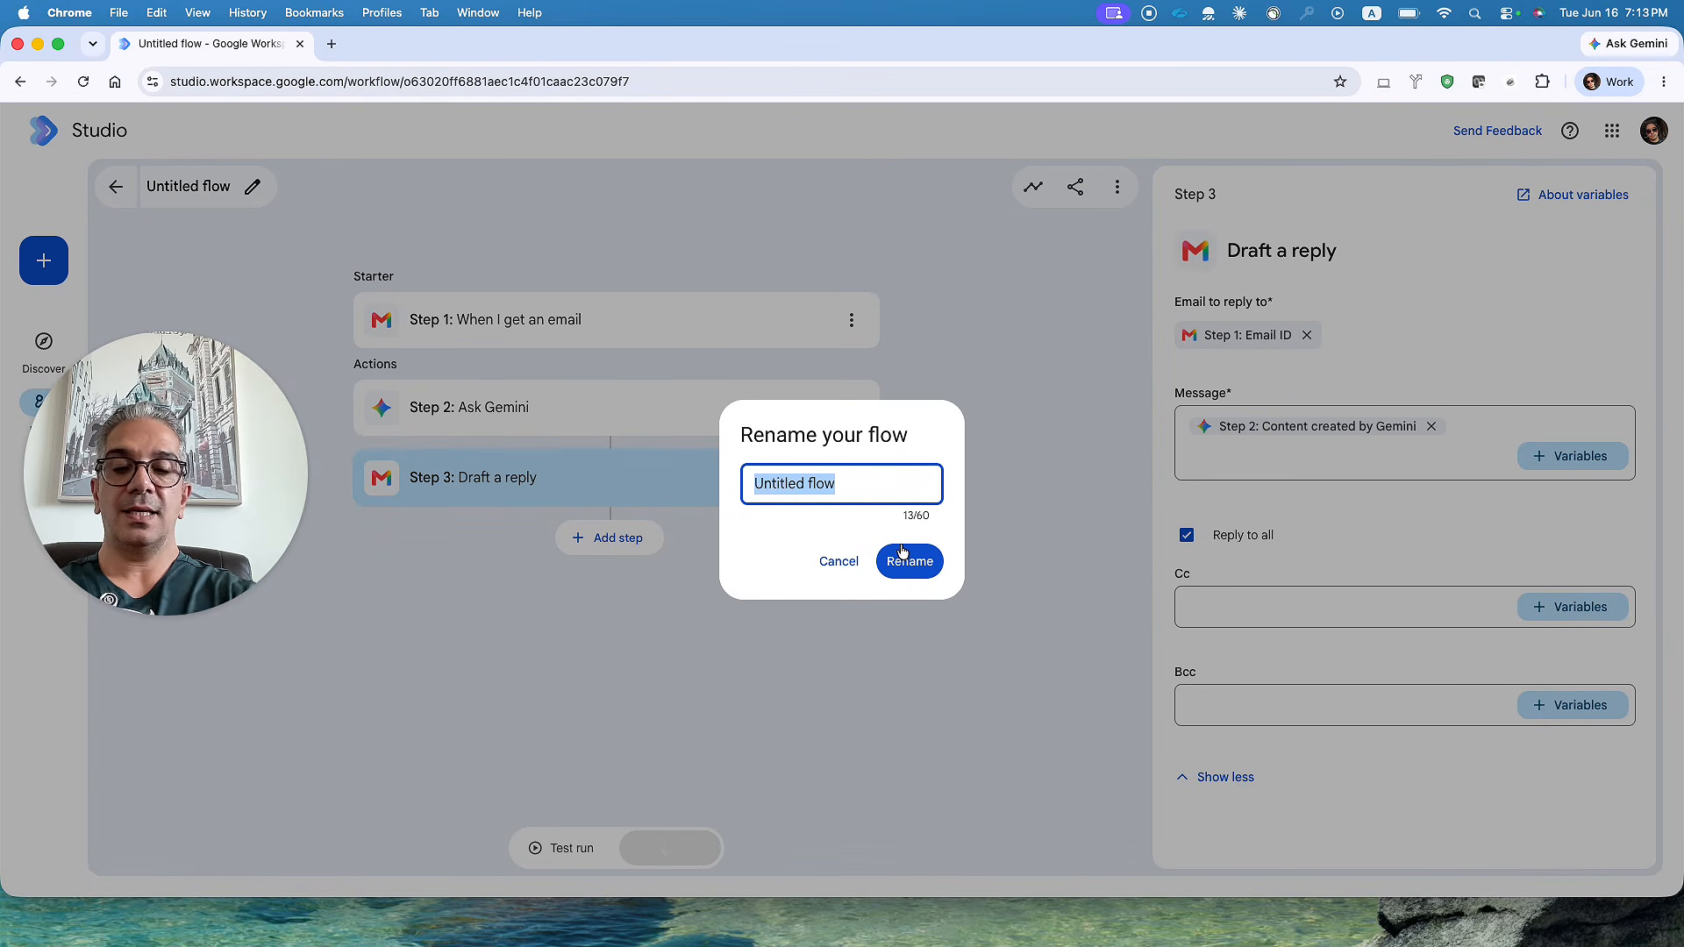
text(Creating )
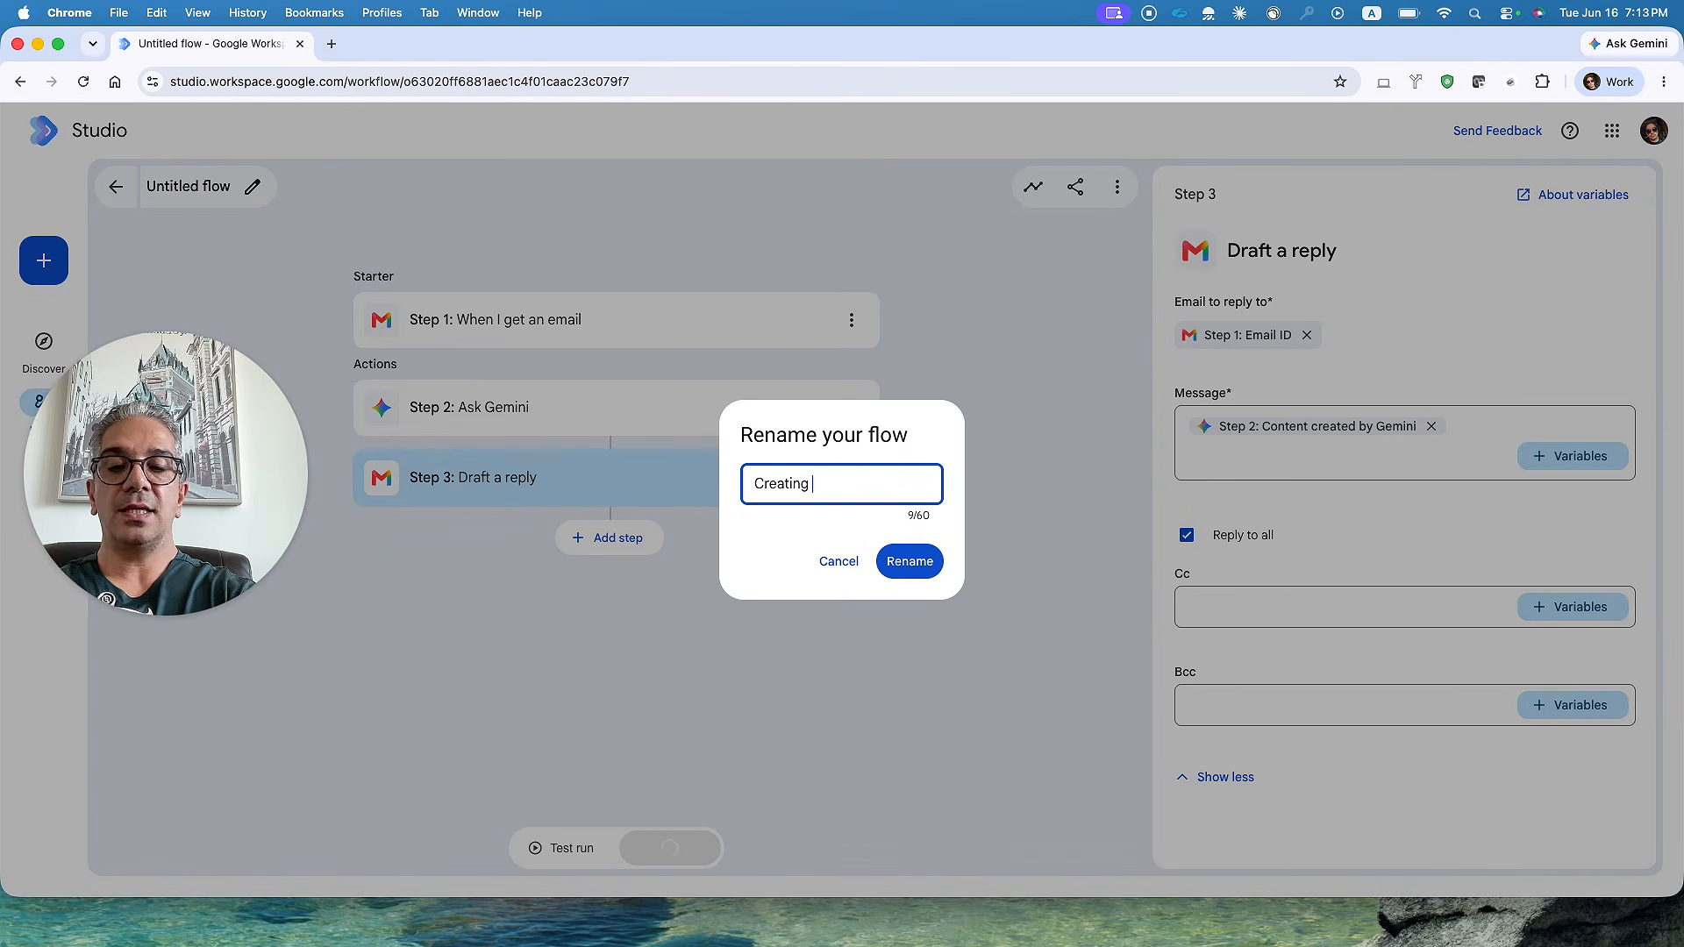
text(Draft)
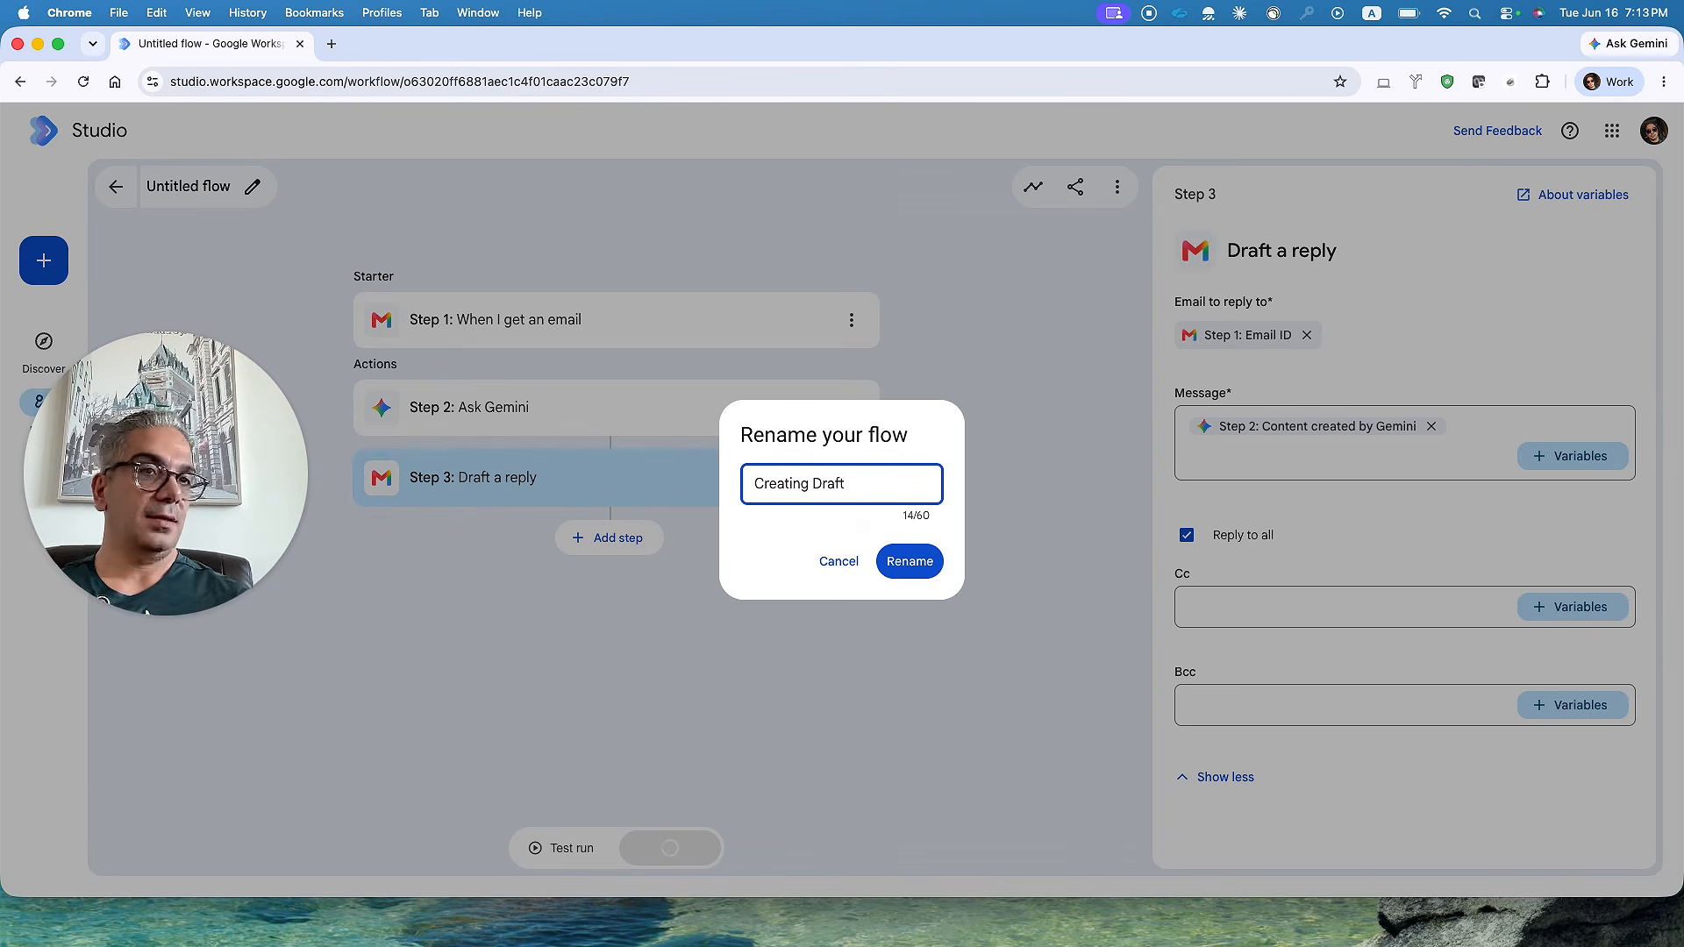
click(910, 562)
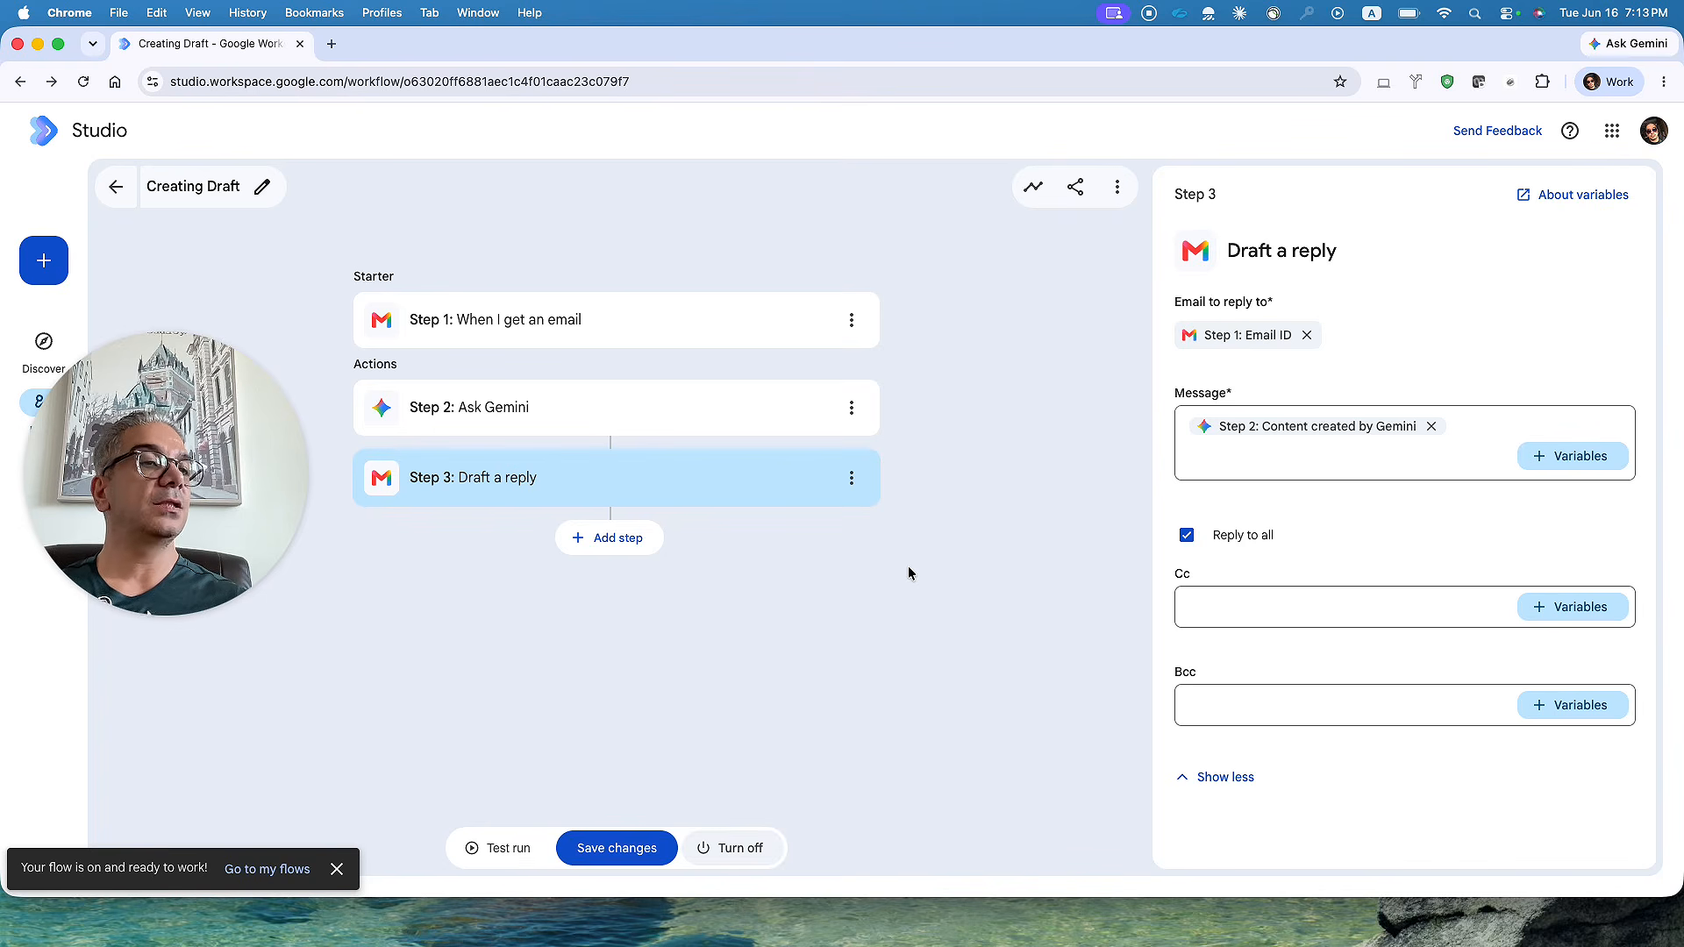
click(618, 849)
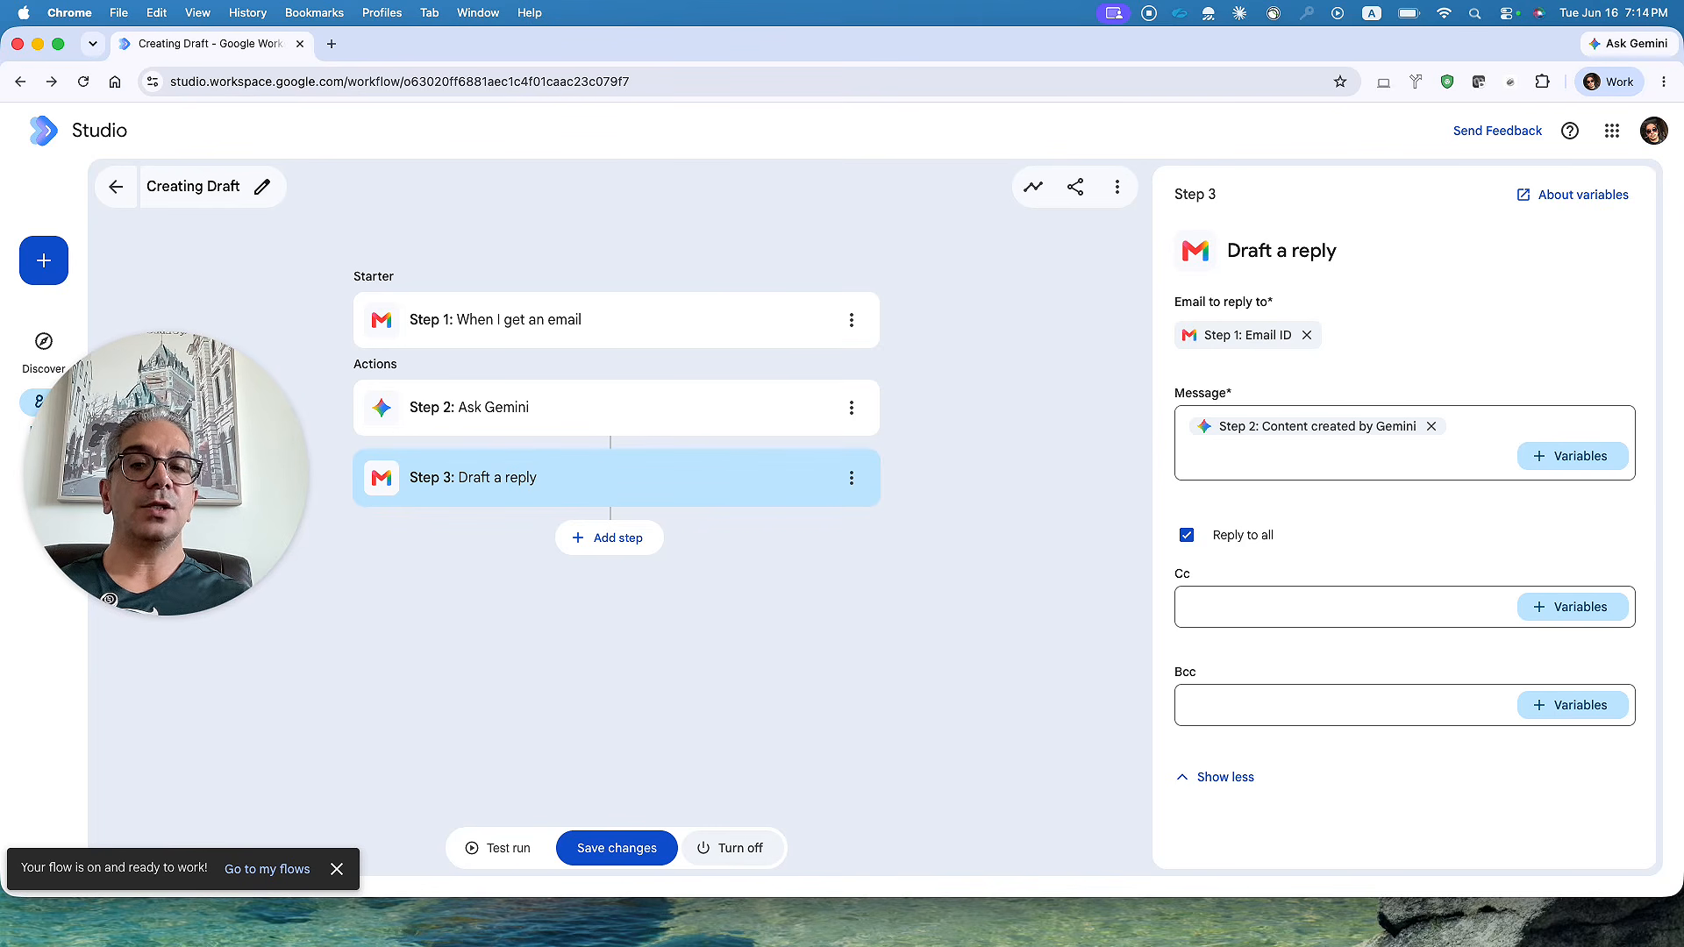
- Switch to Outlook and start a new email to the recipient's work address with the subject "Service Request"
drag(0, 387, 914, 407)
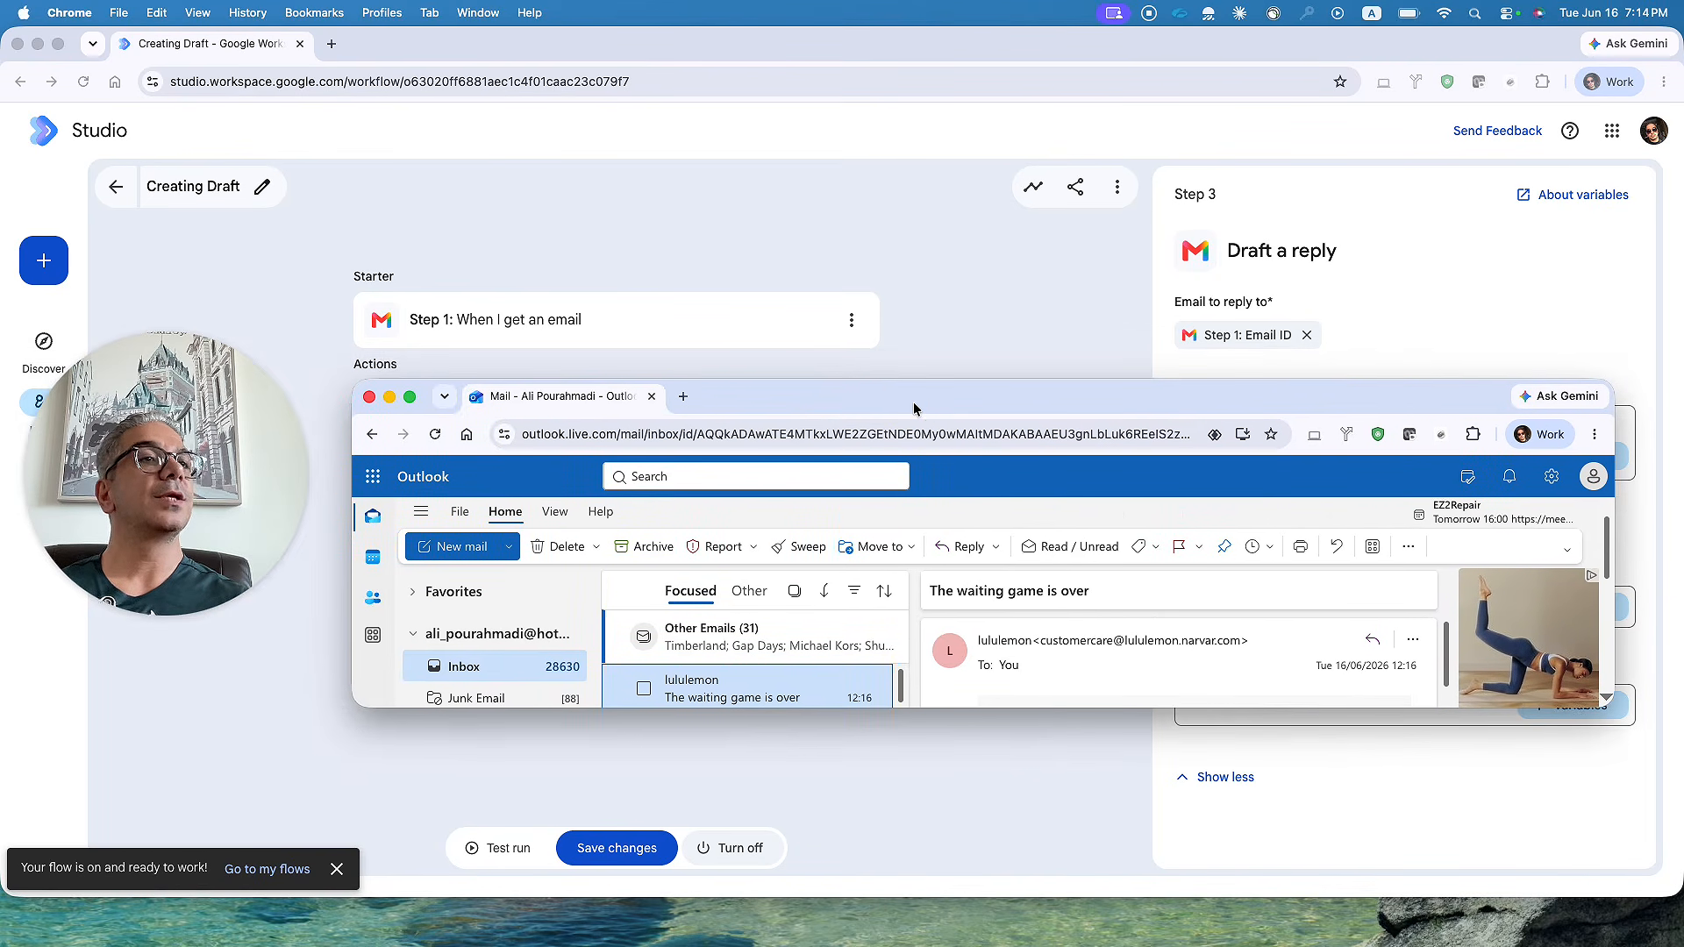
click(445, 546)
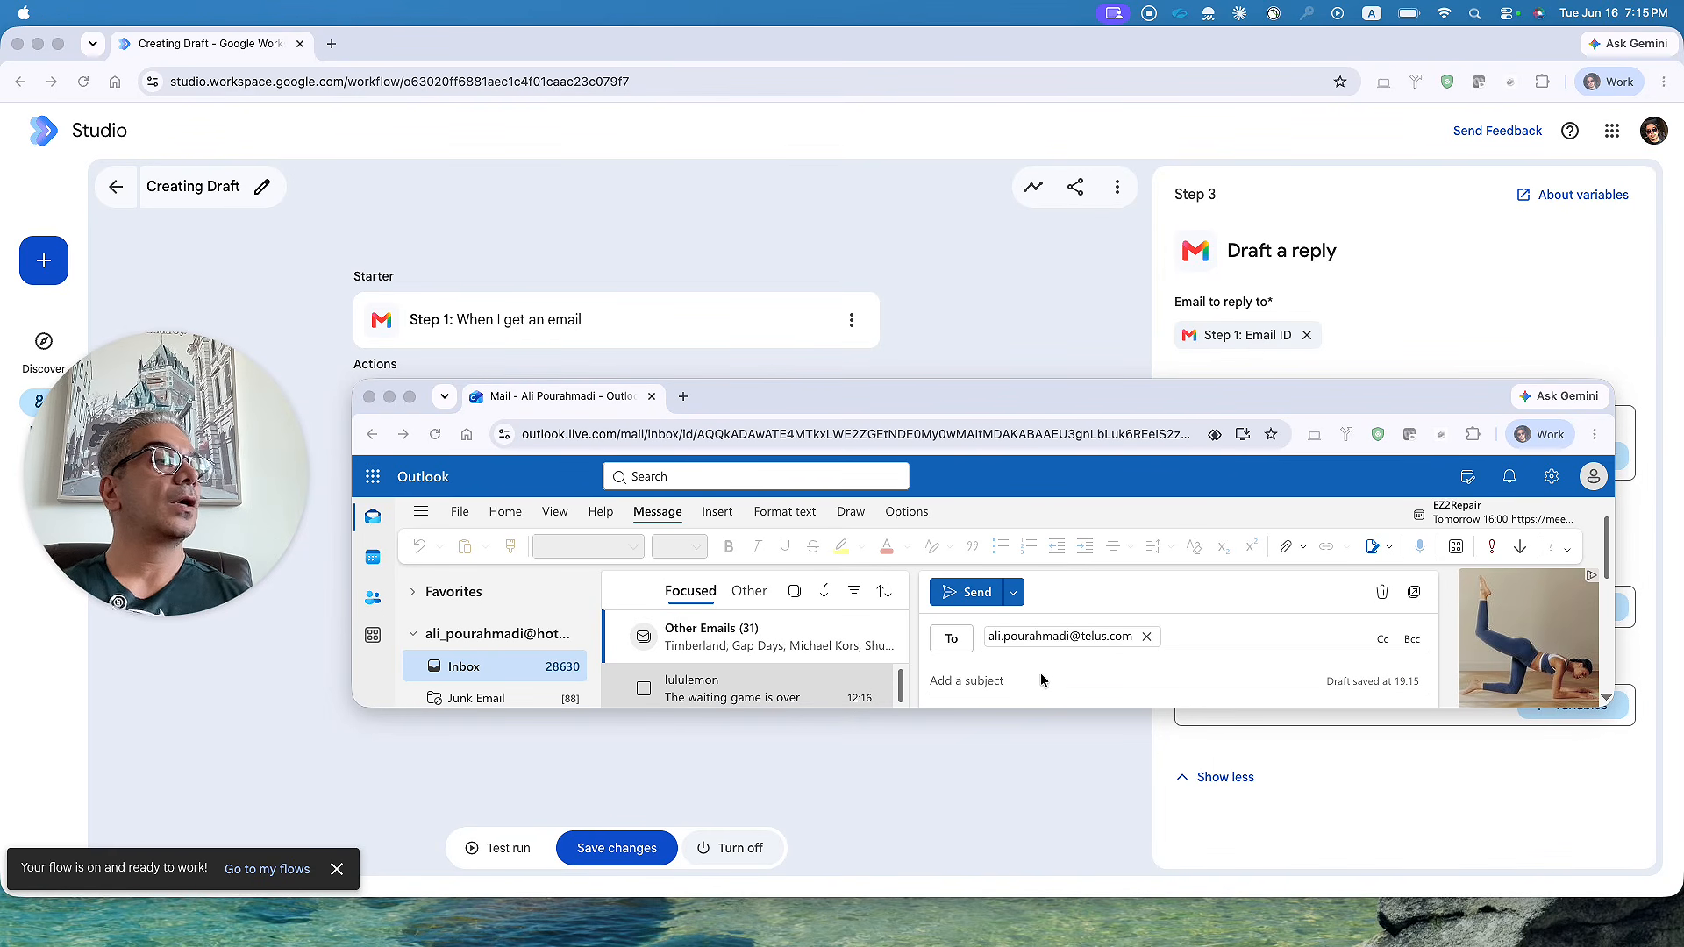
click(986, 681)
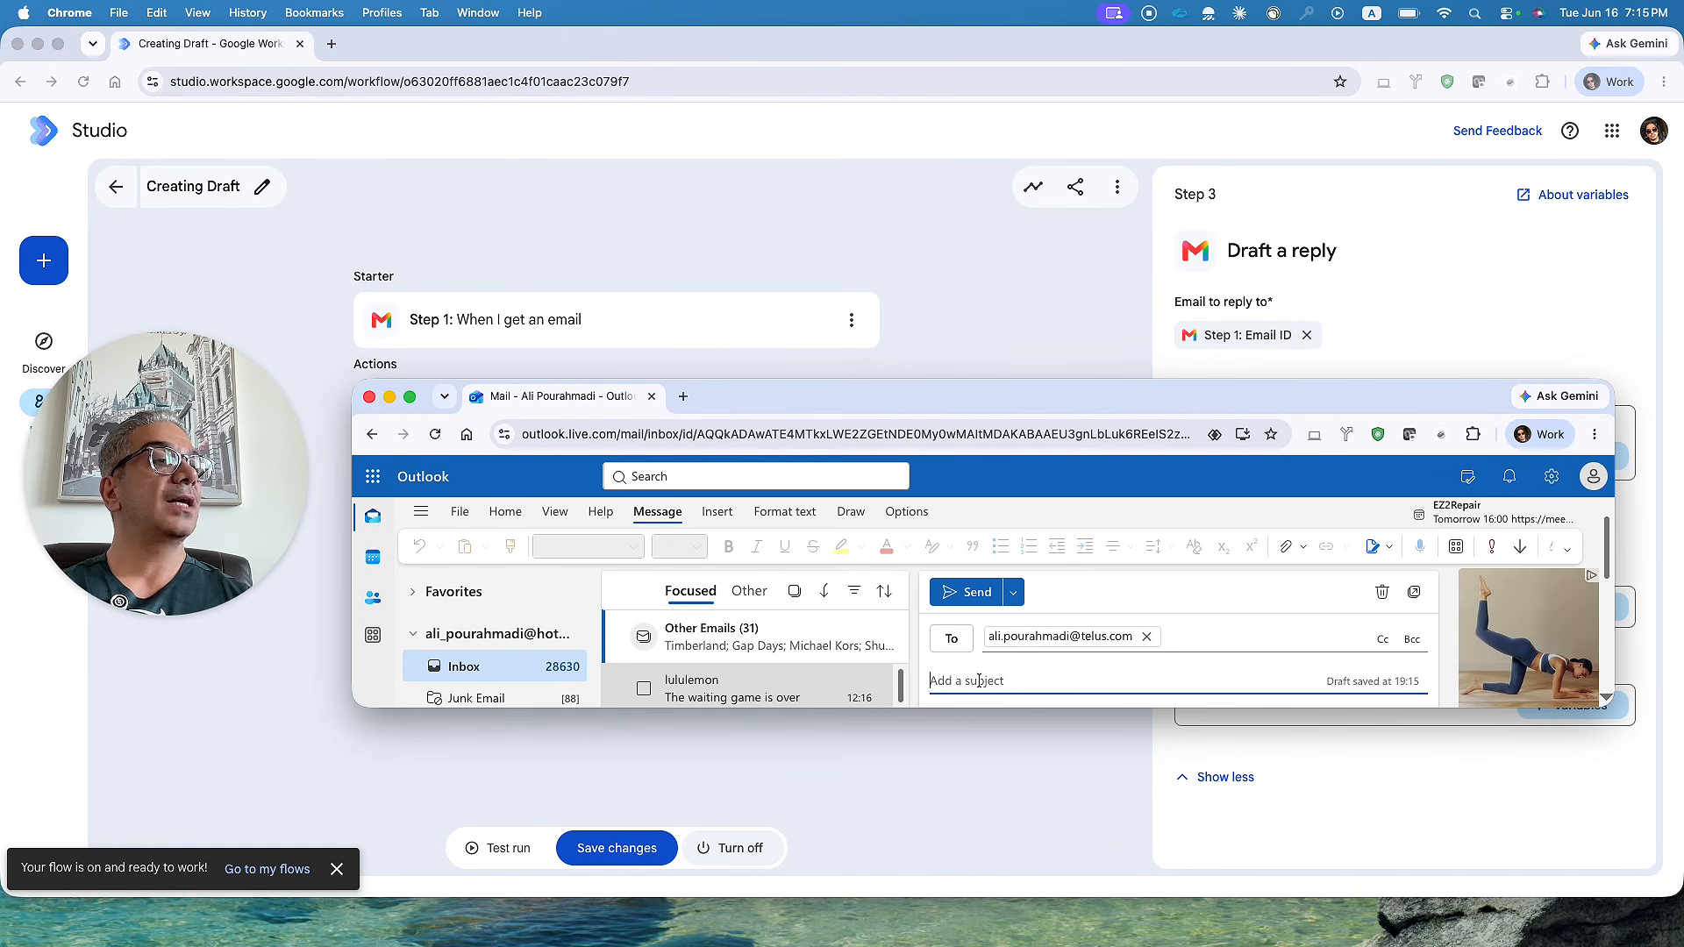
text(Service)
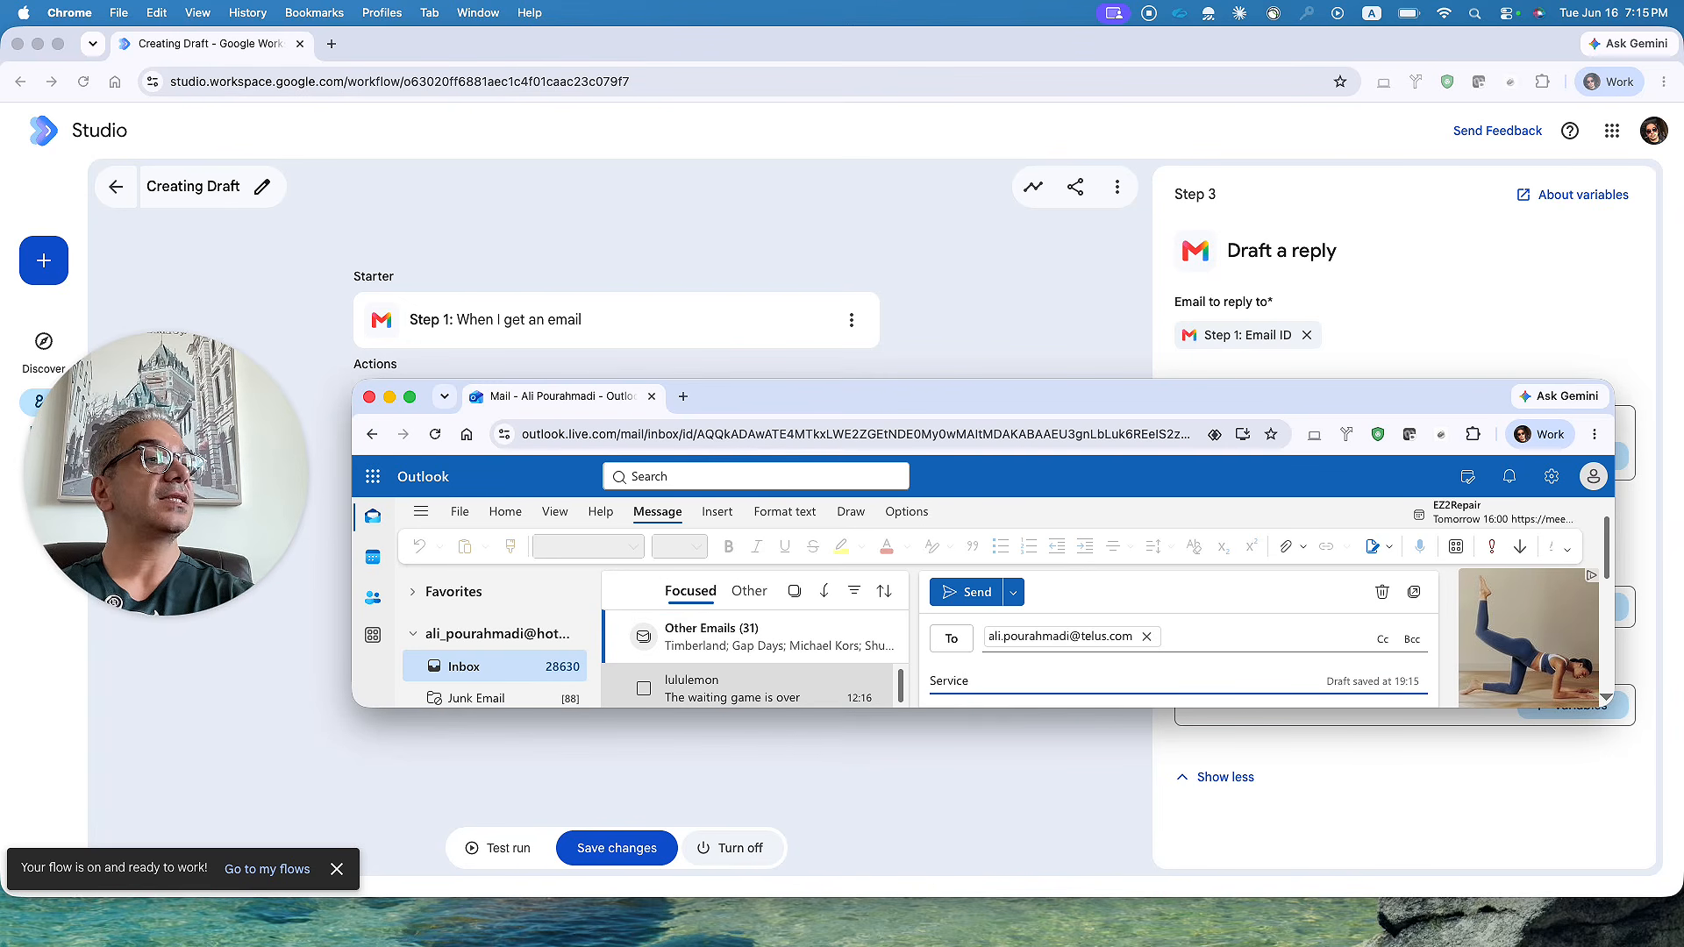
text( Request)
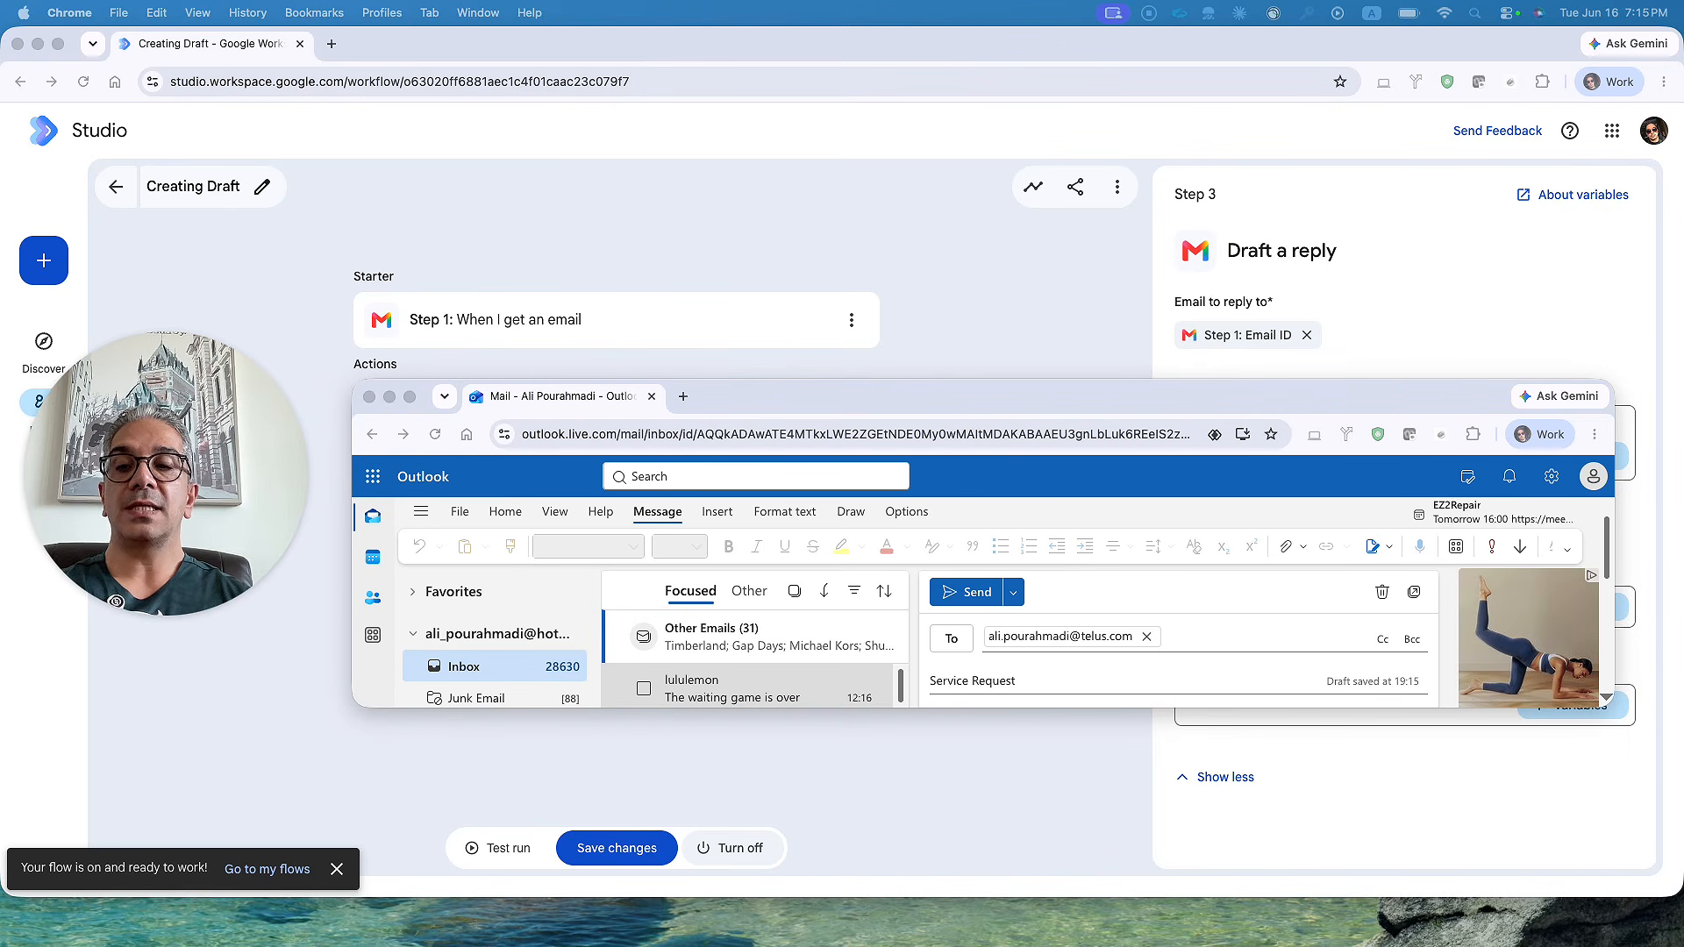
- Copy the prepared Apex Media inquiry about enterprise pricing for teams under 20 people and onboarding timeline, and paste it into the email body
key(super+c)
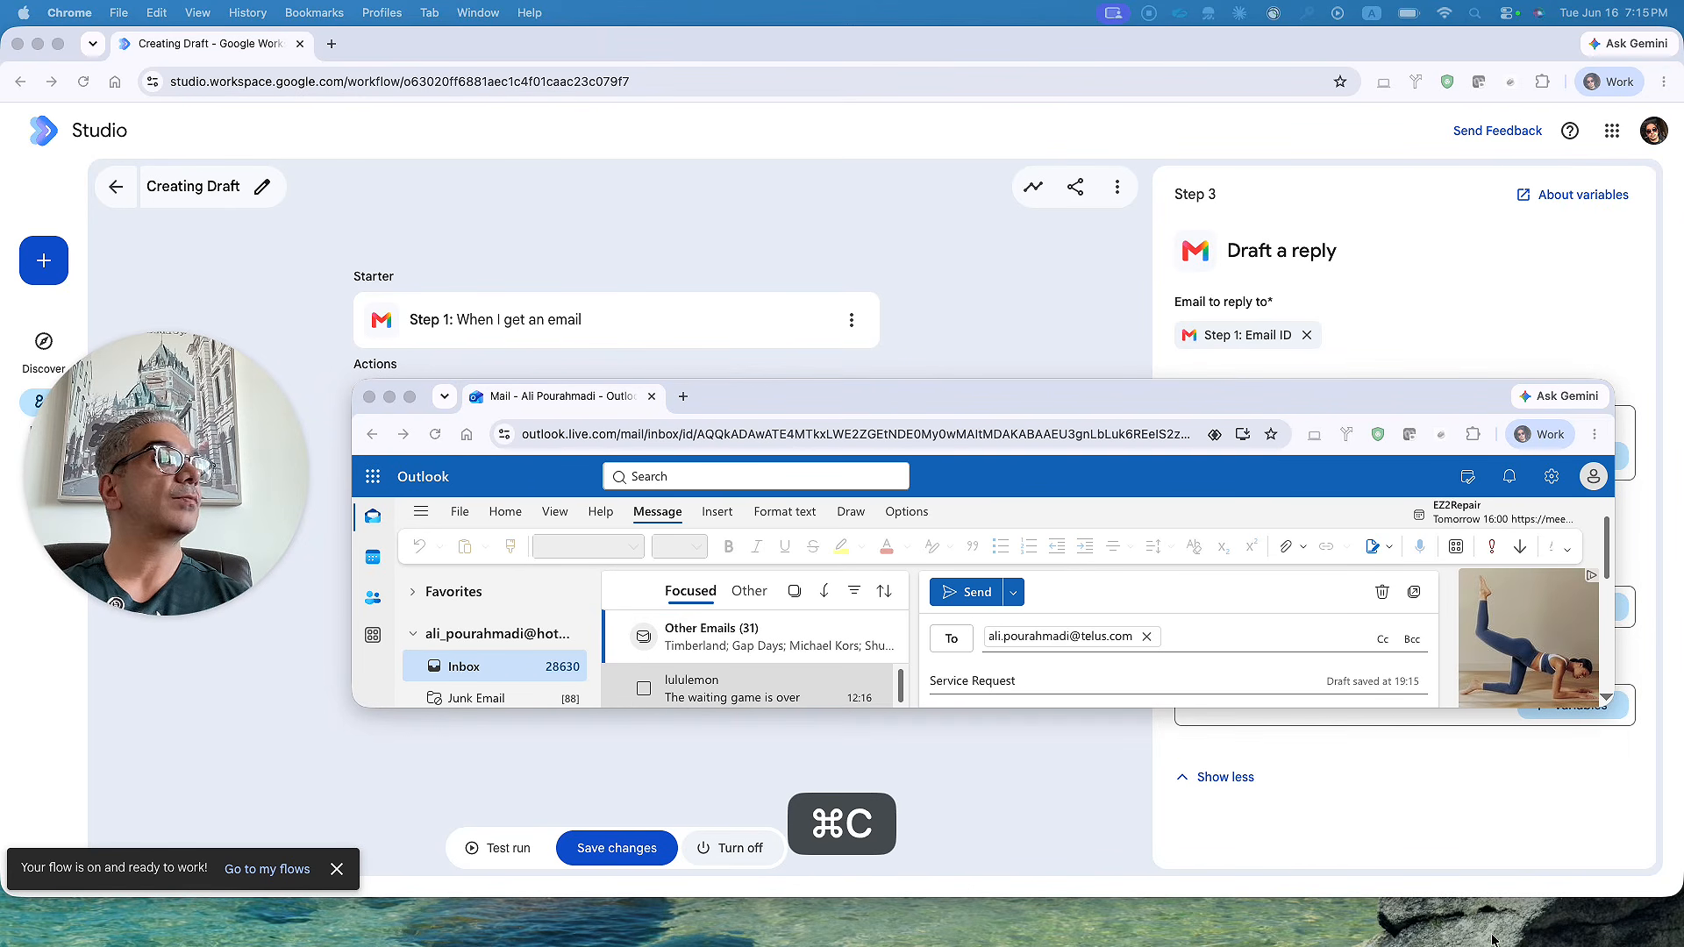
scroll(1159, 650, down, 2)
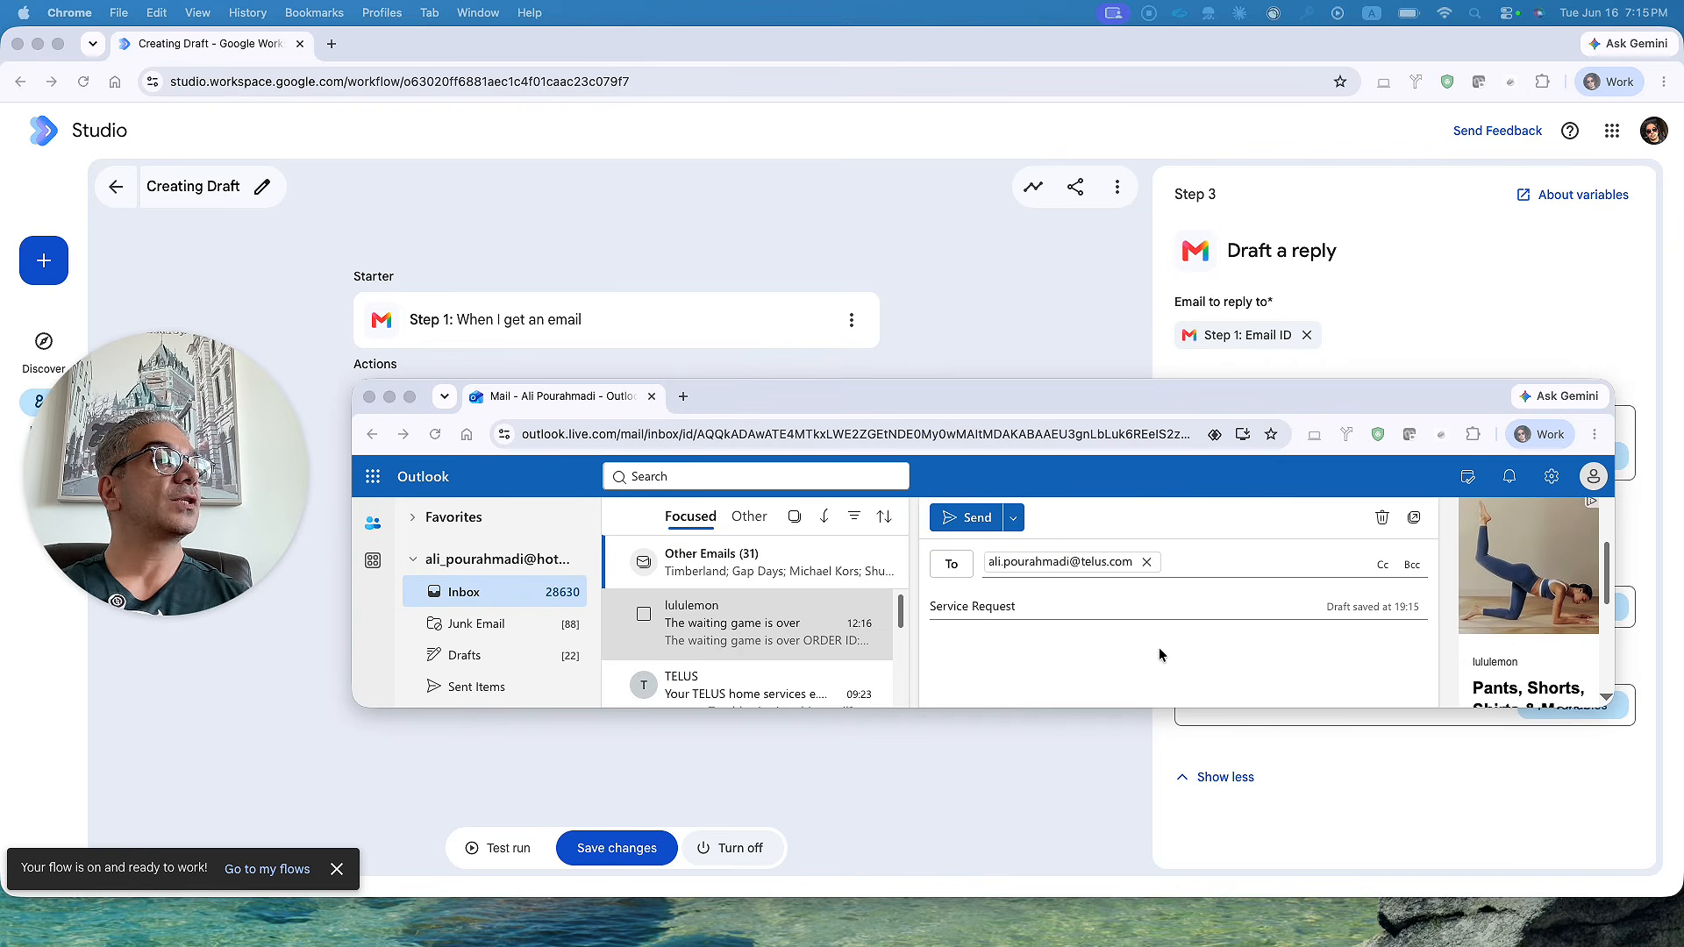
click(1009, 649)
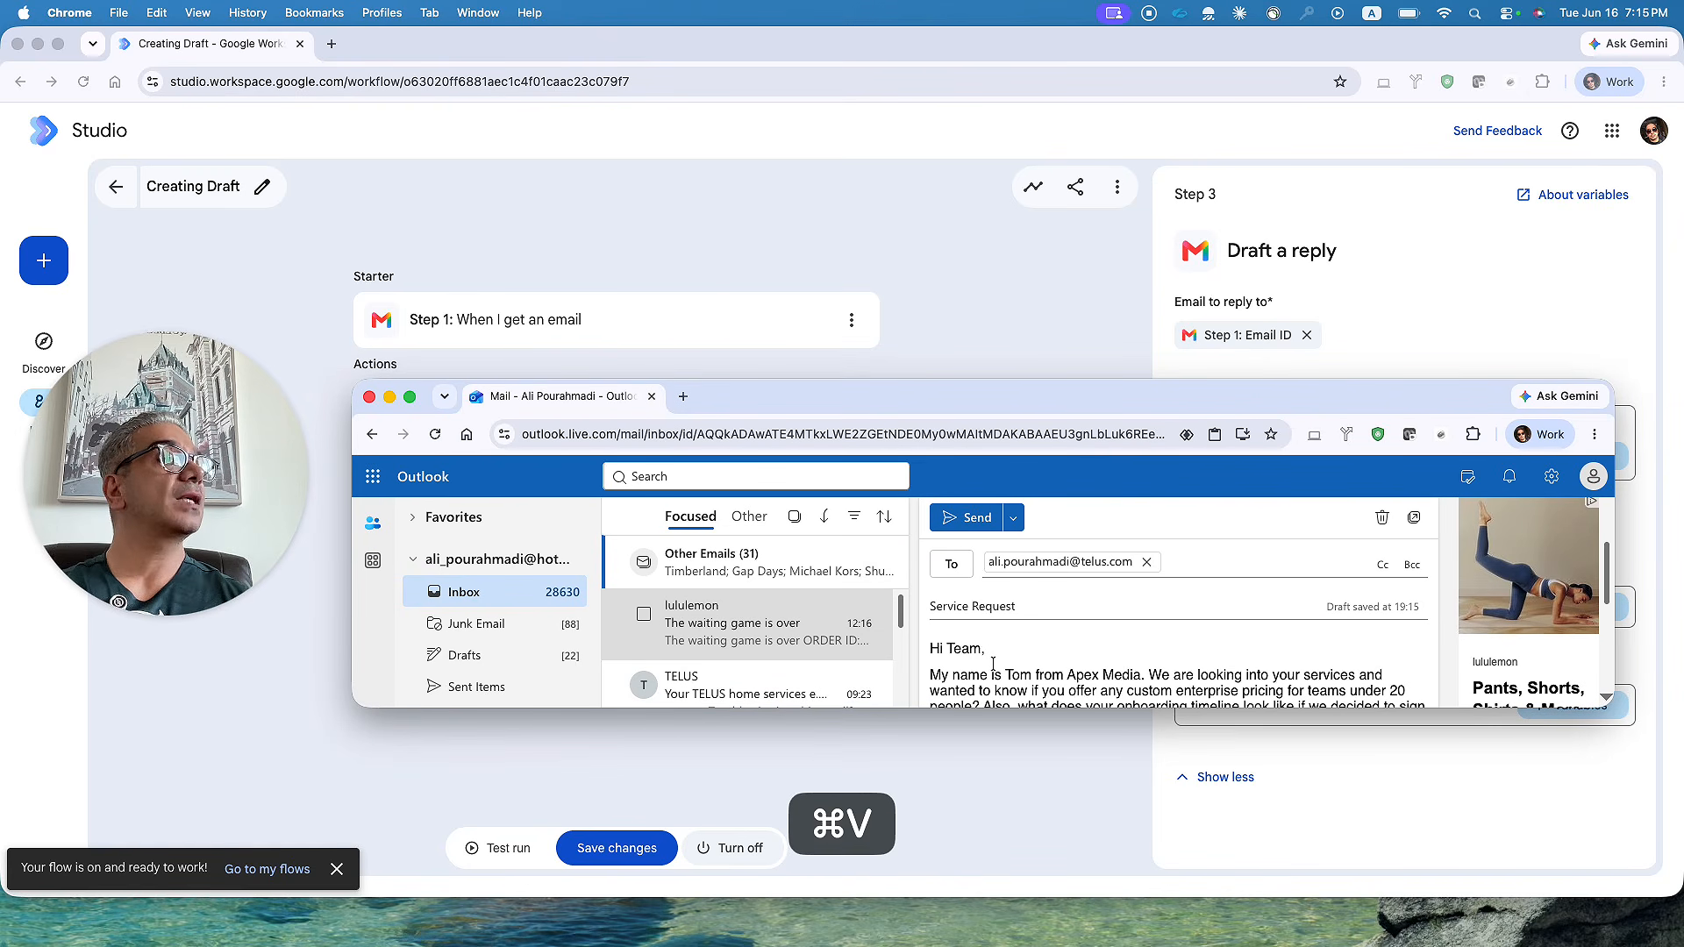
scroll(982, 656, down, 2)
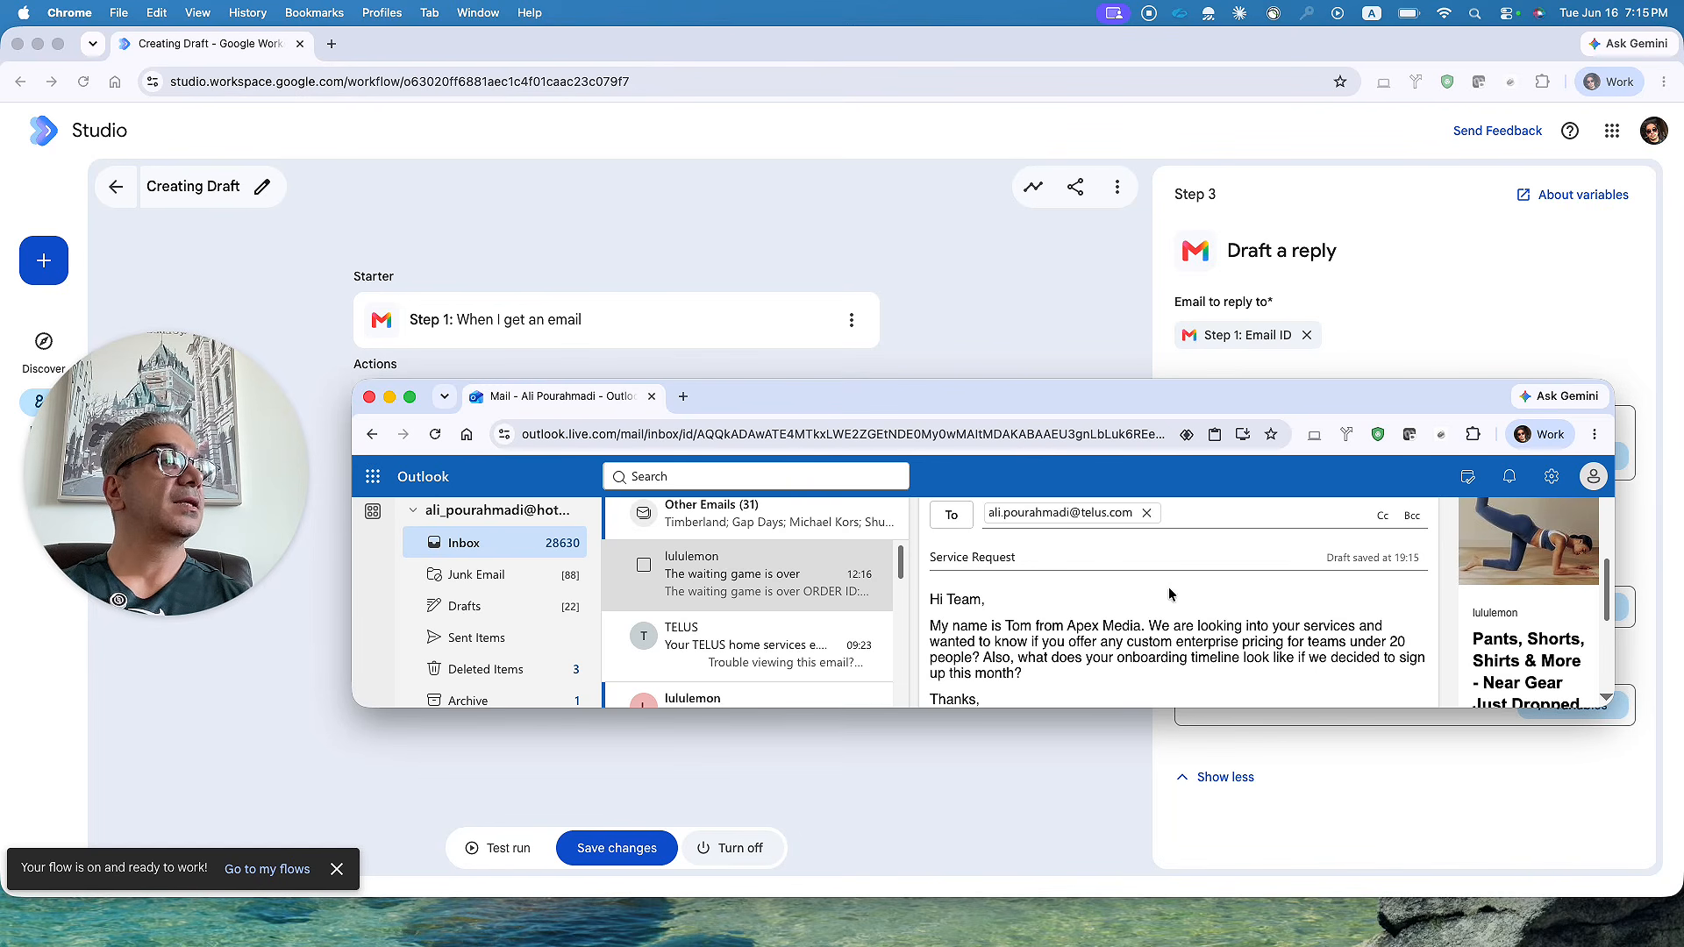
- Check the inquiry text through to its signature, send the "Service Request" email, and close the Outlook window
scroll(1169, 595, up, 2)
scroll(1166, 593, down, 3)
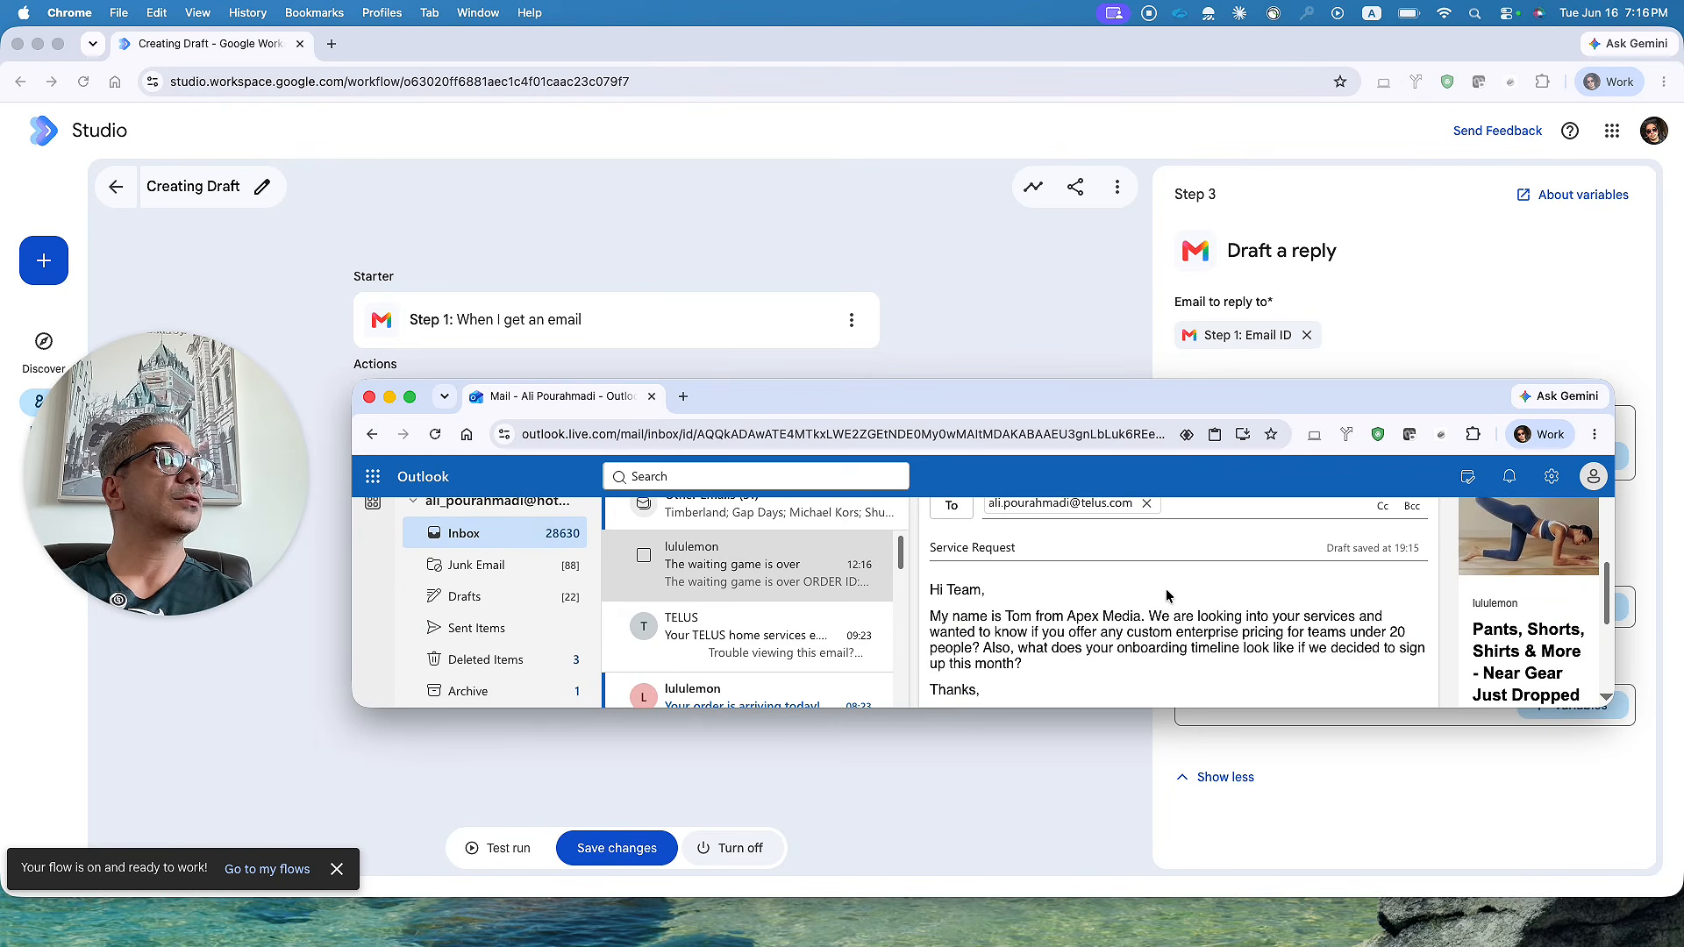
scroll(1165, 596, down, 1)
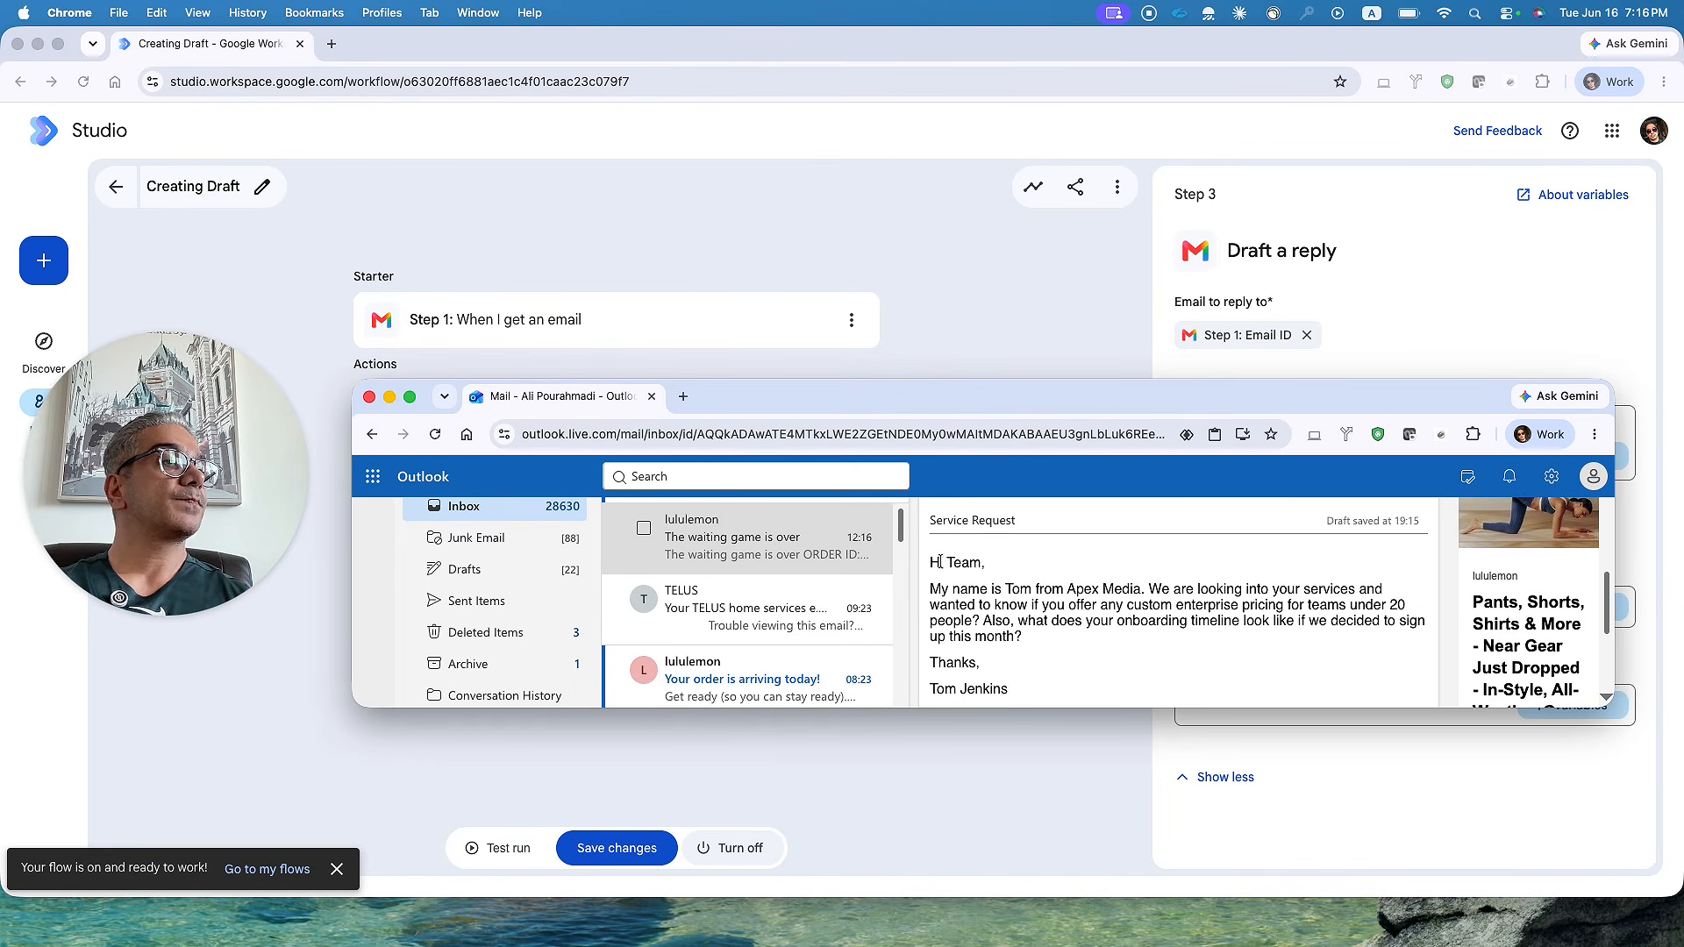
scroll(938, 563, up, 3)
click(956, 596)
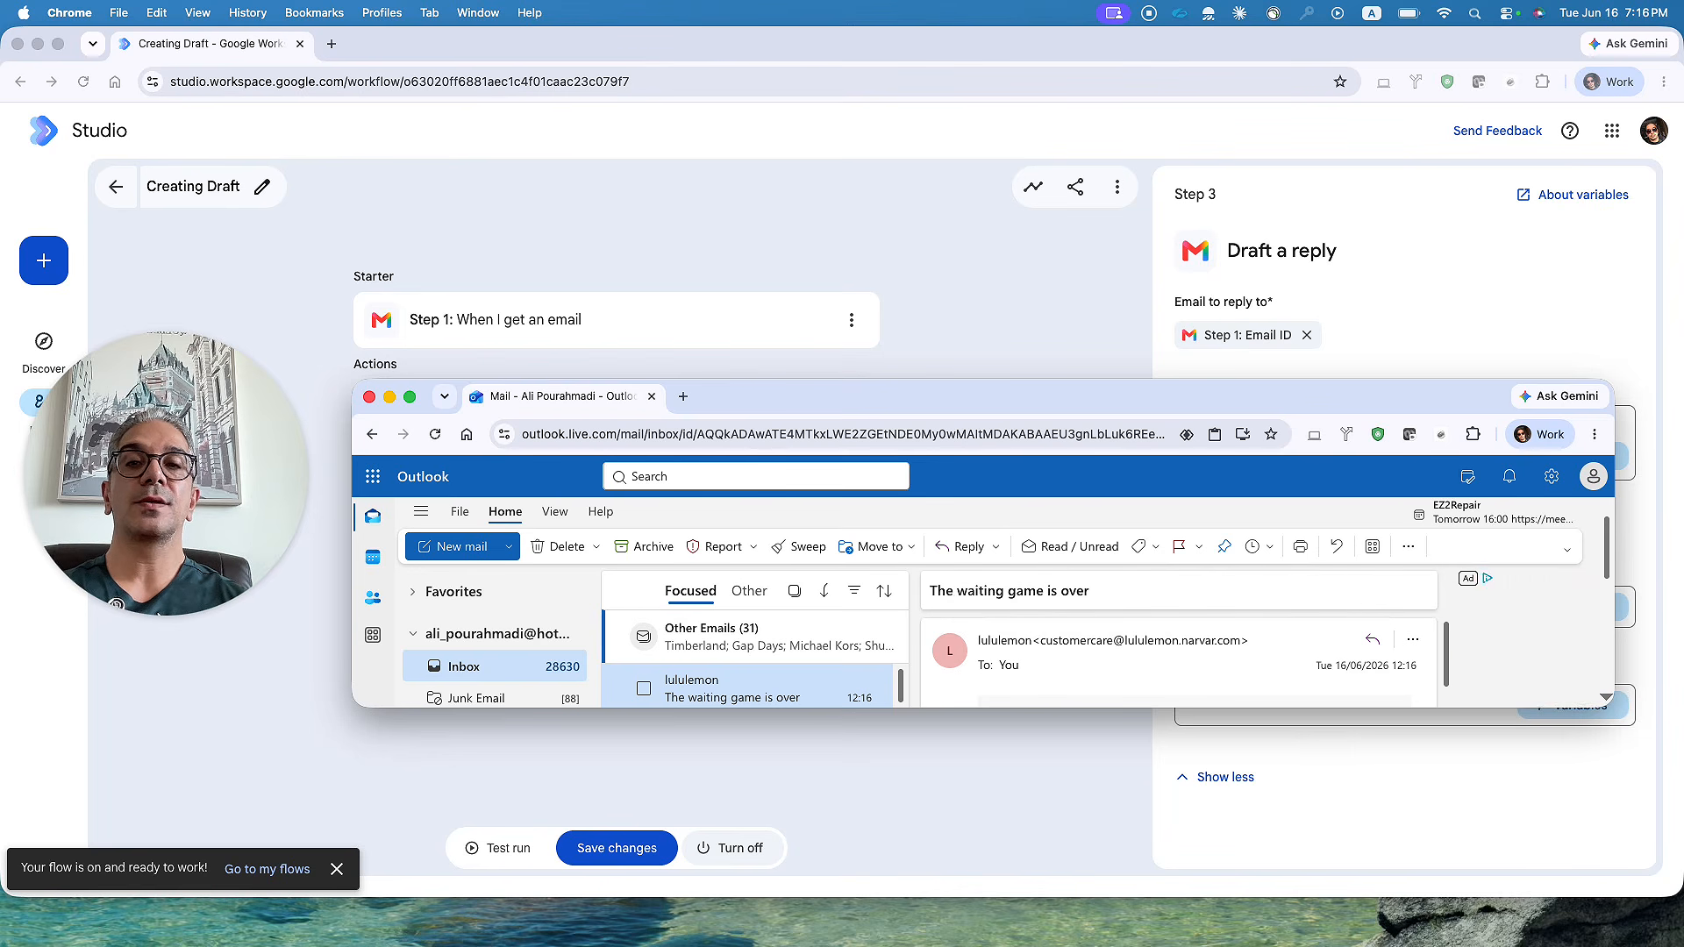
click(369, 399)
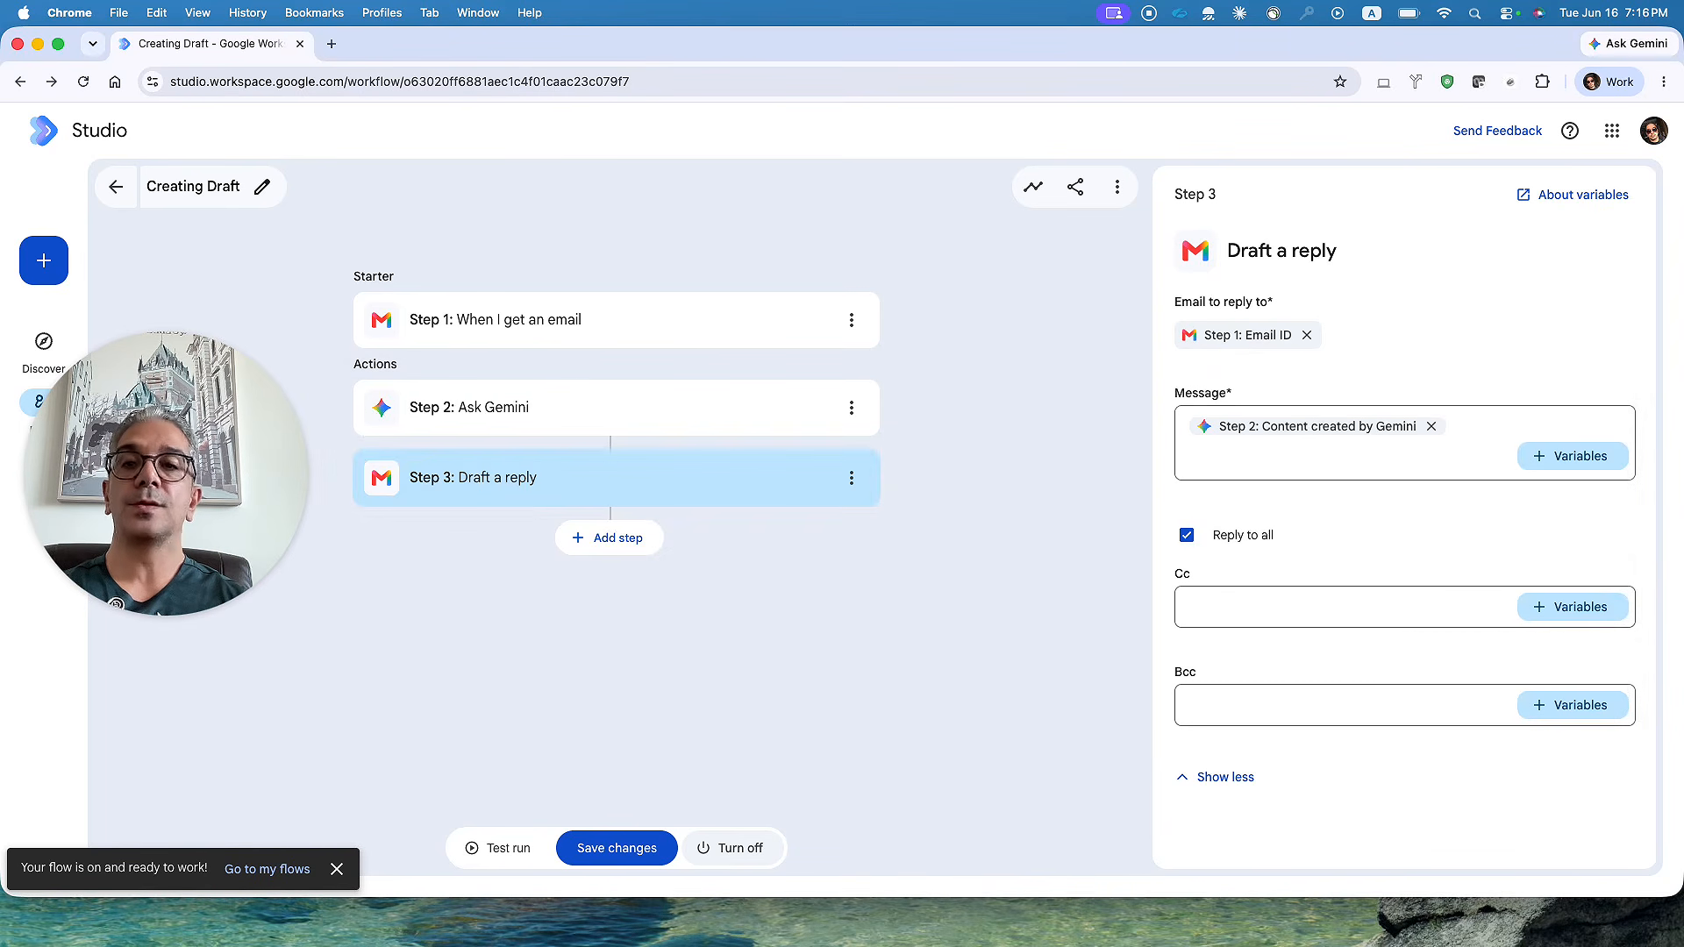
- Switch to the Gmail inbox and read the draft reply in the Workspace Studio notification about the "Creating Draft" flow
drag(0, 184, 760, 263)
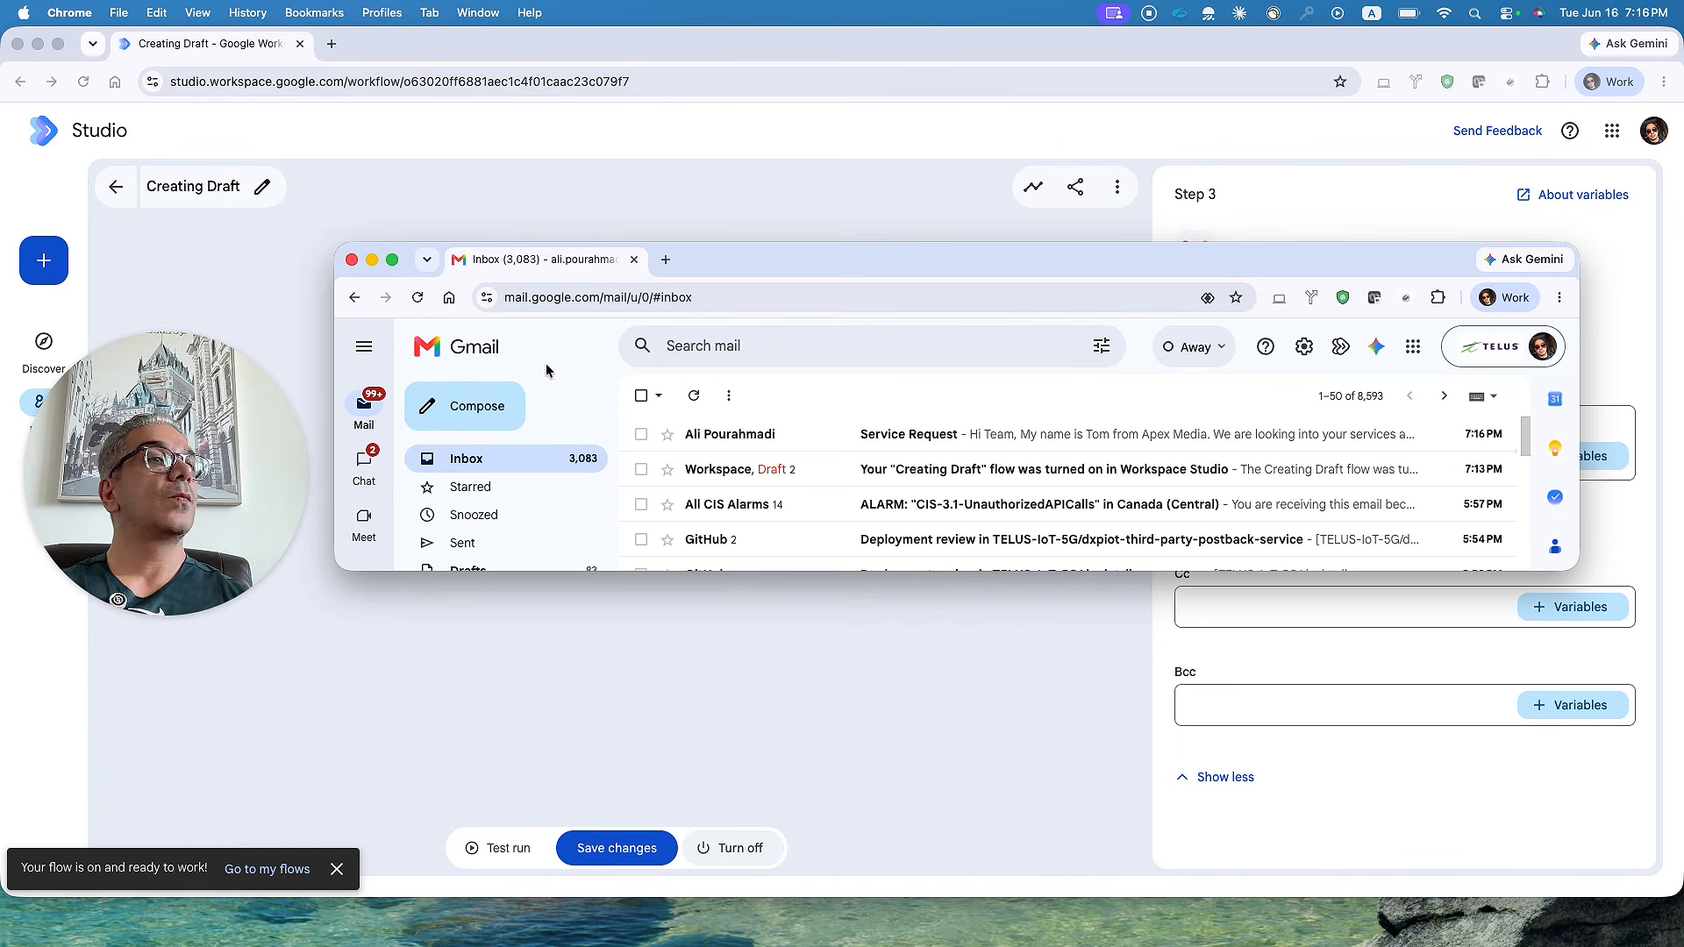
click(980, 473)
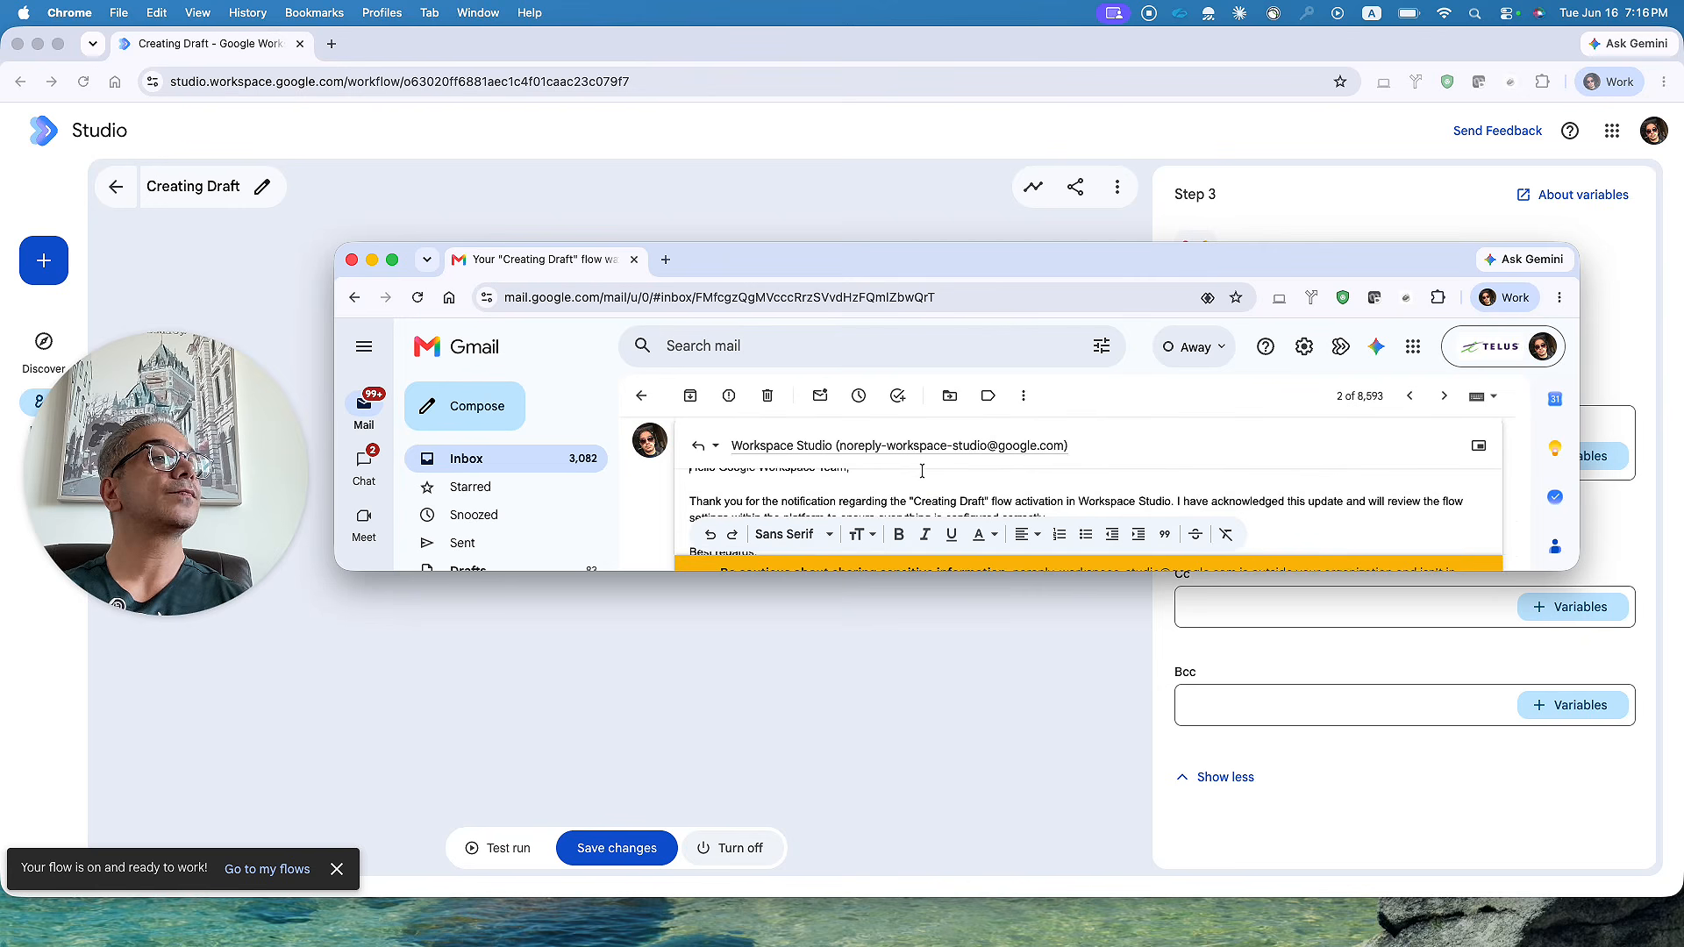
scroll(922, 471, up, 1)
scroll(922, 474, down, 3)
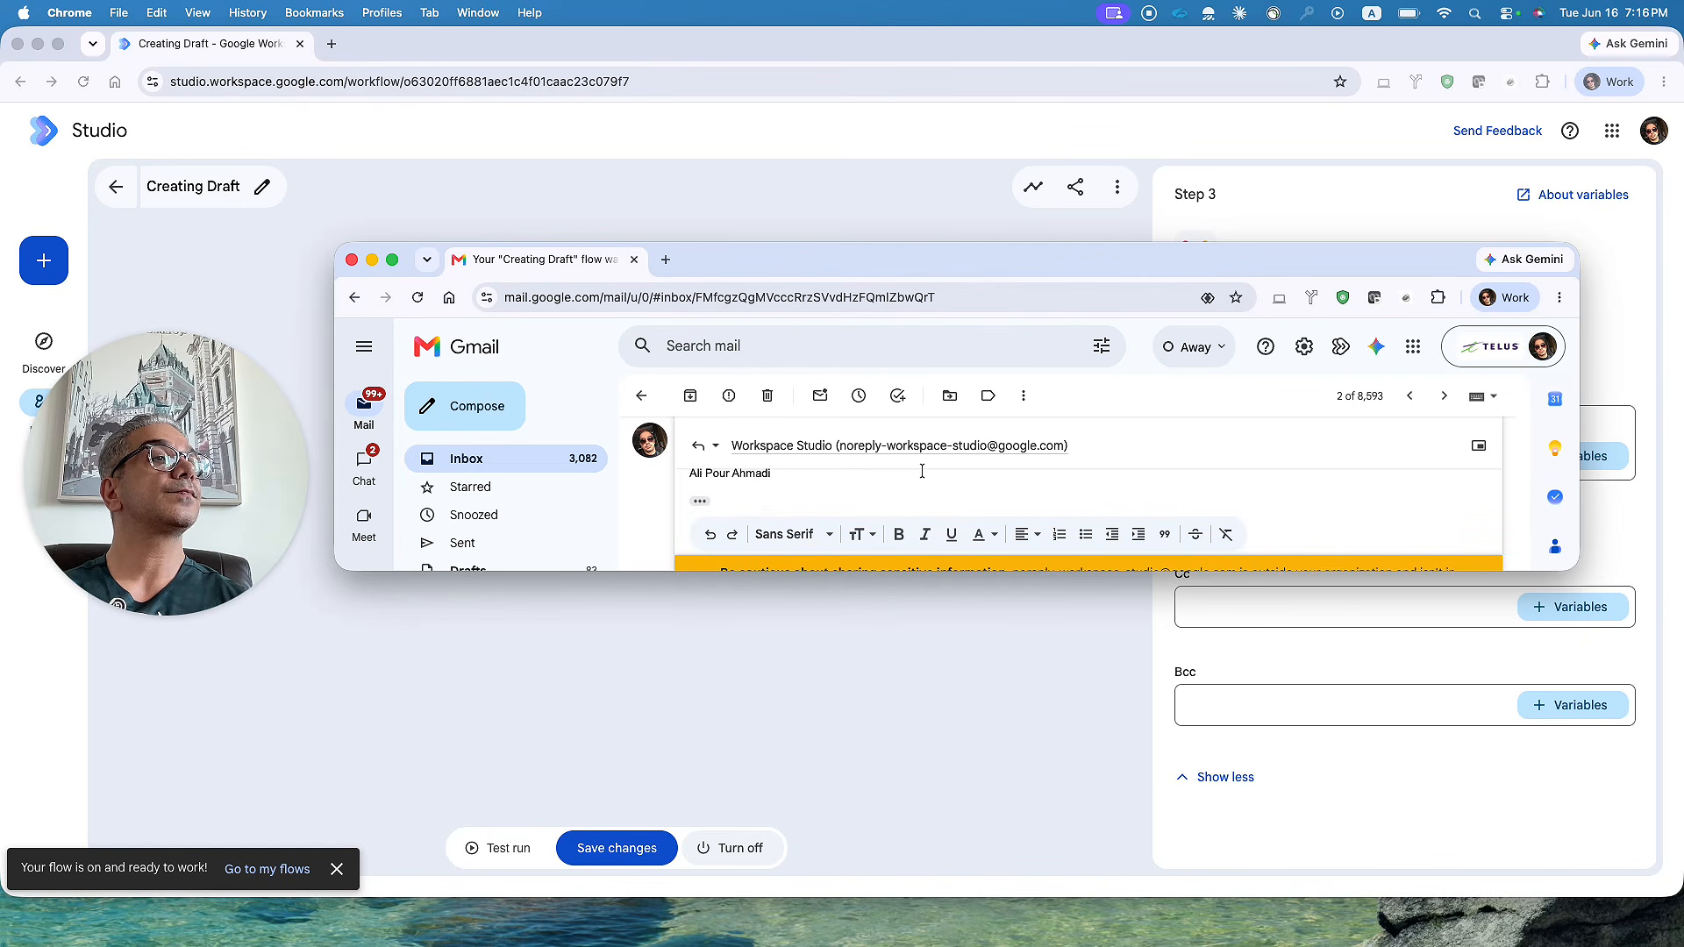
scroll(921, 473, up, 1)
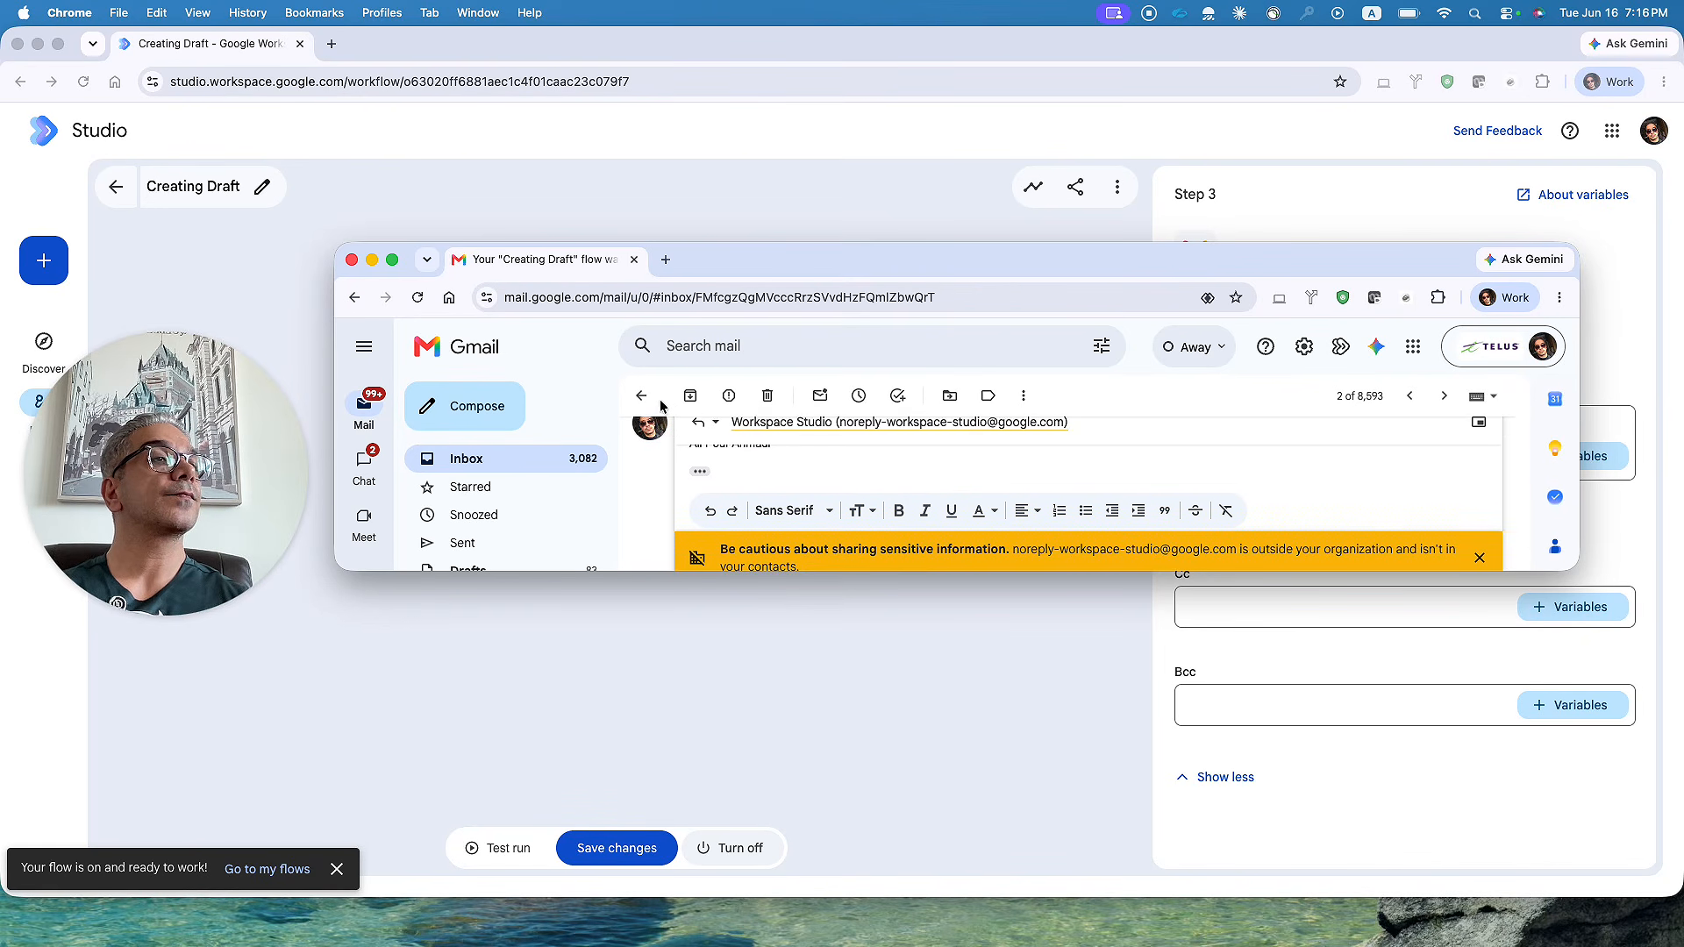
click(641, 396)
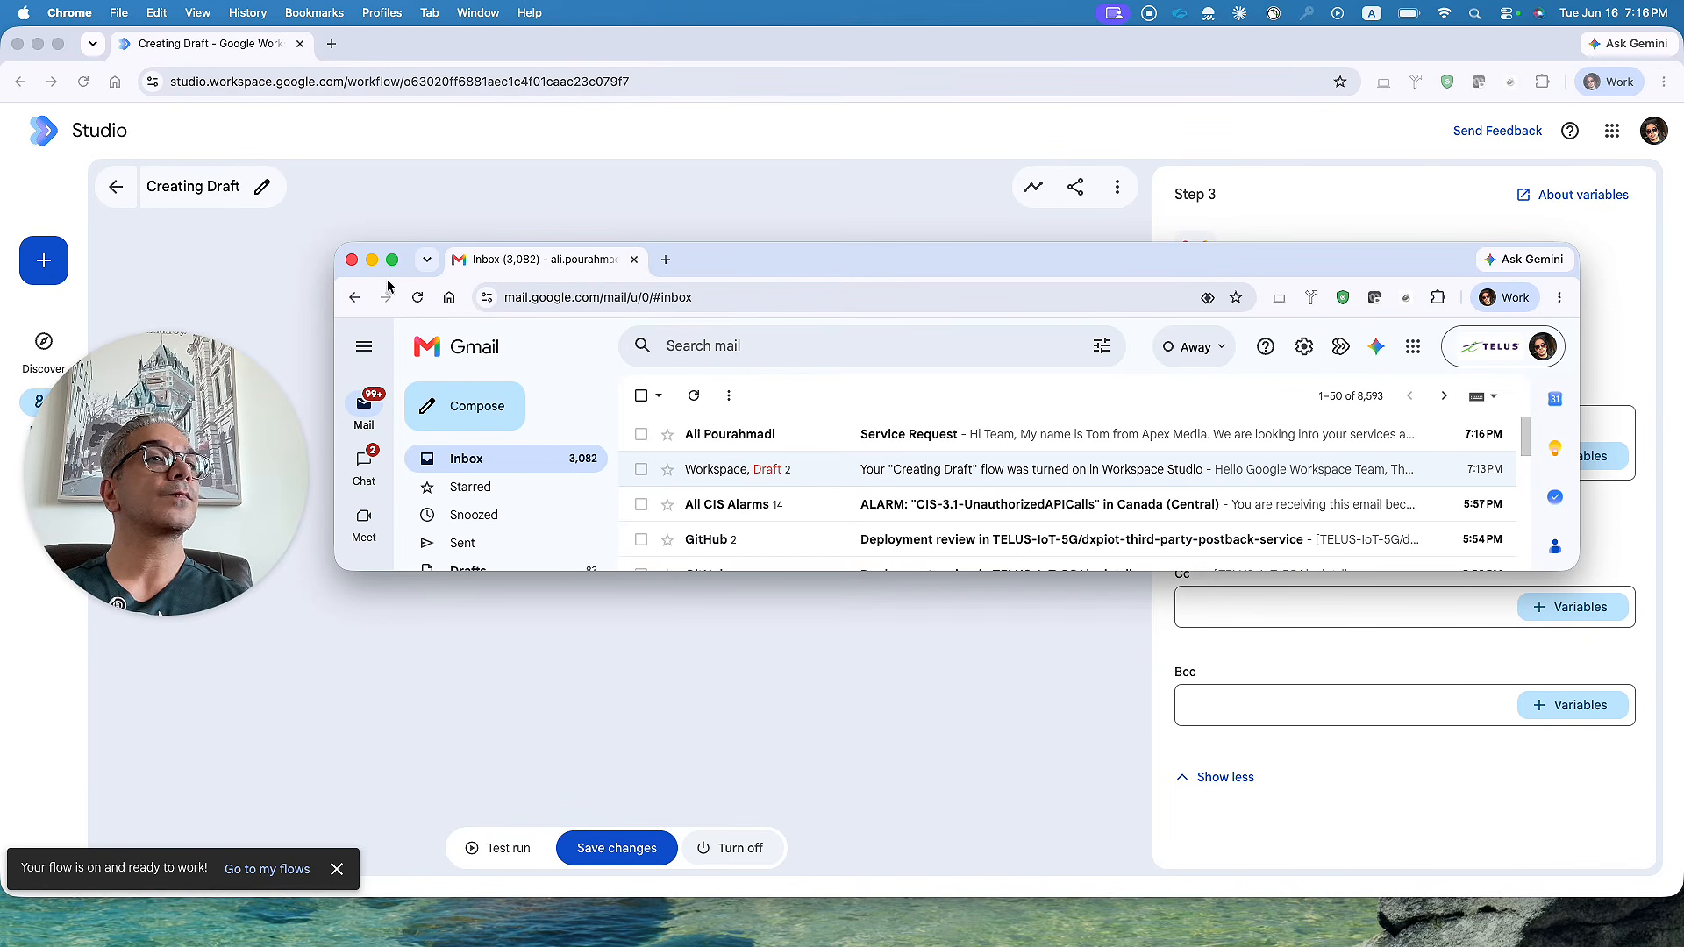
- Refresh the inbox, open the "Service Request" email, and compare its drafted reply with the original inquiry
click(418, 299)
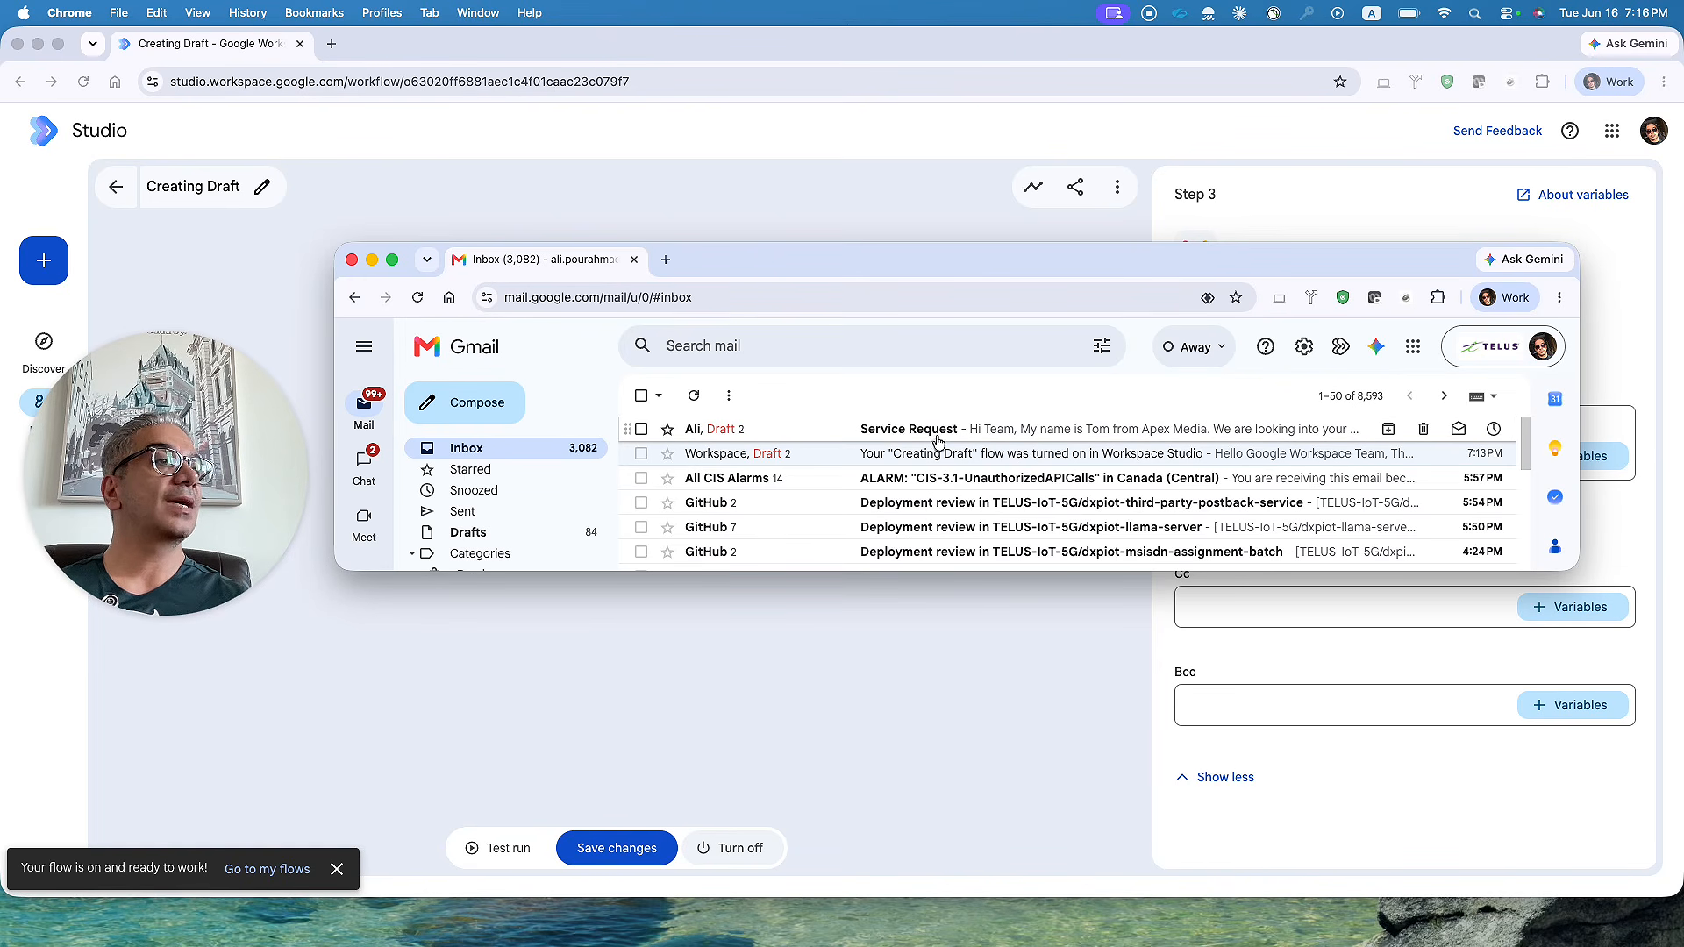
click(970, 434)
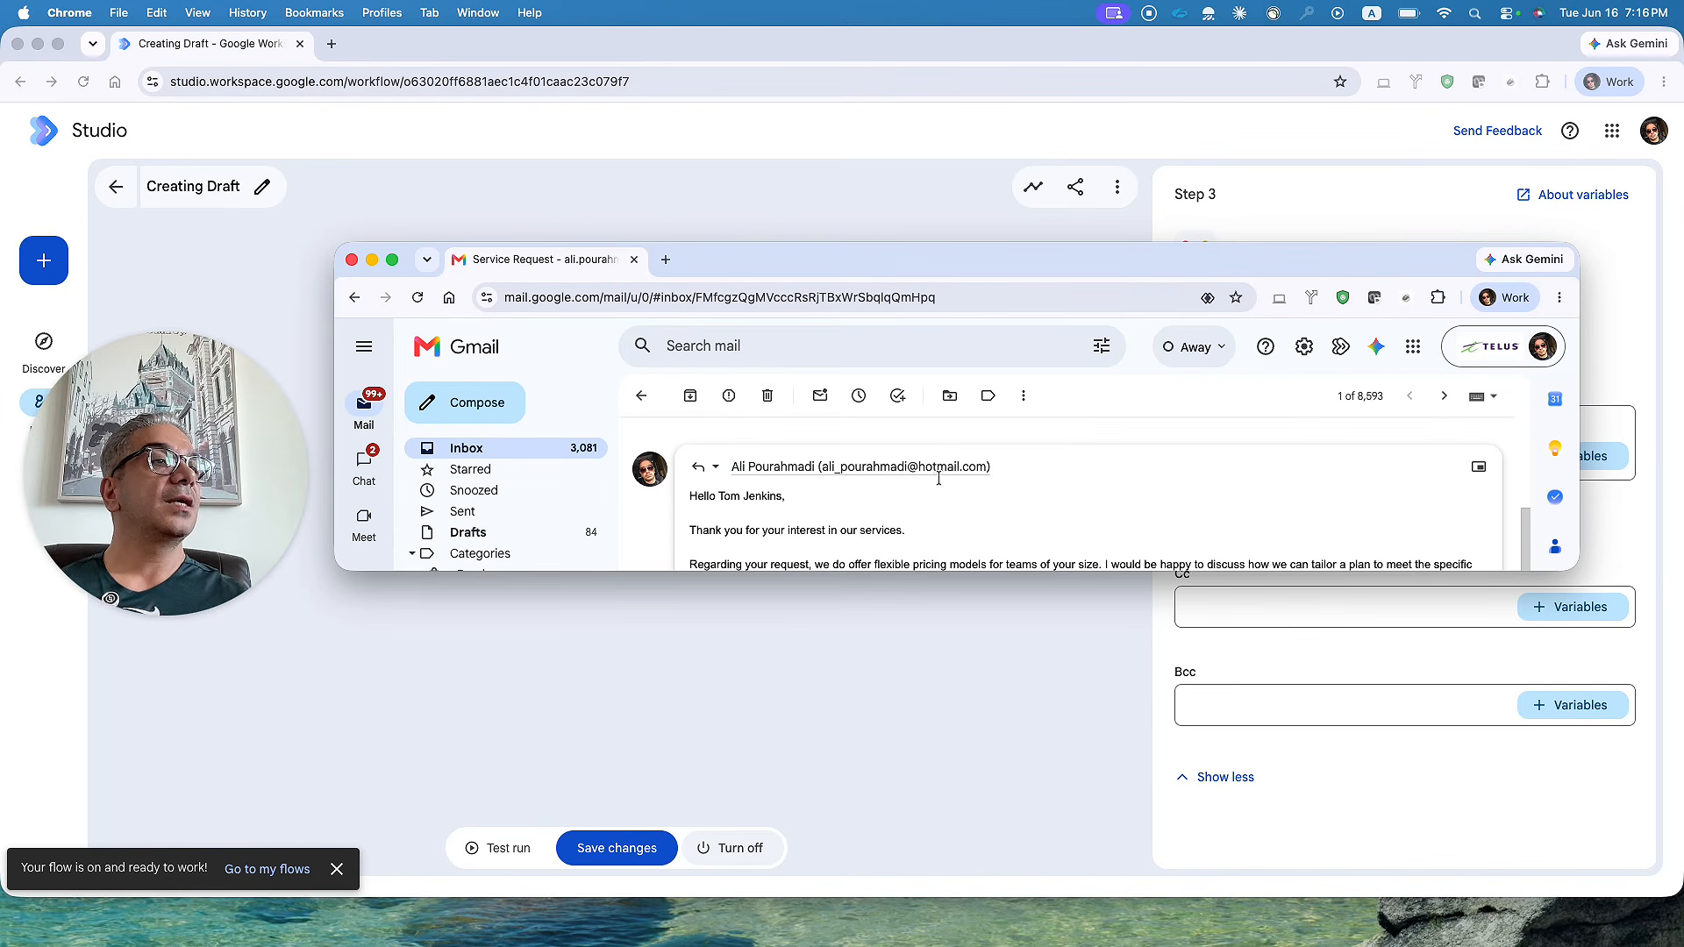
scroll(883, 499, down, 3)
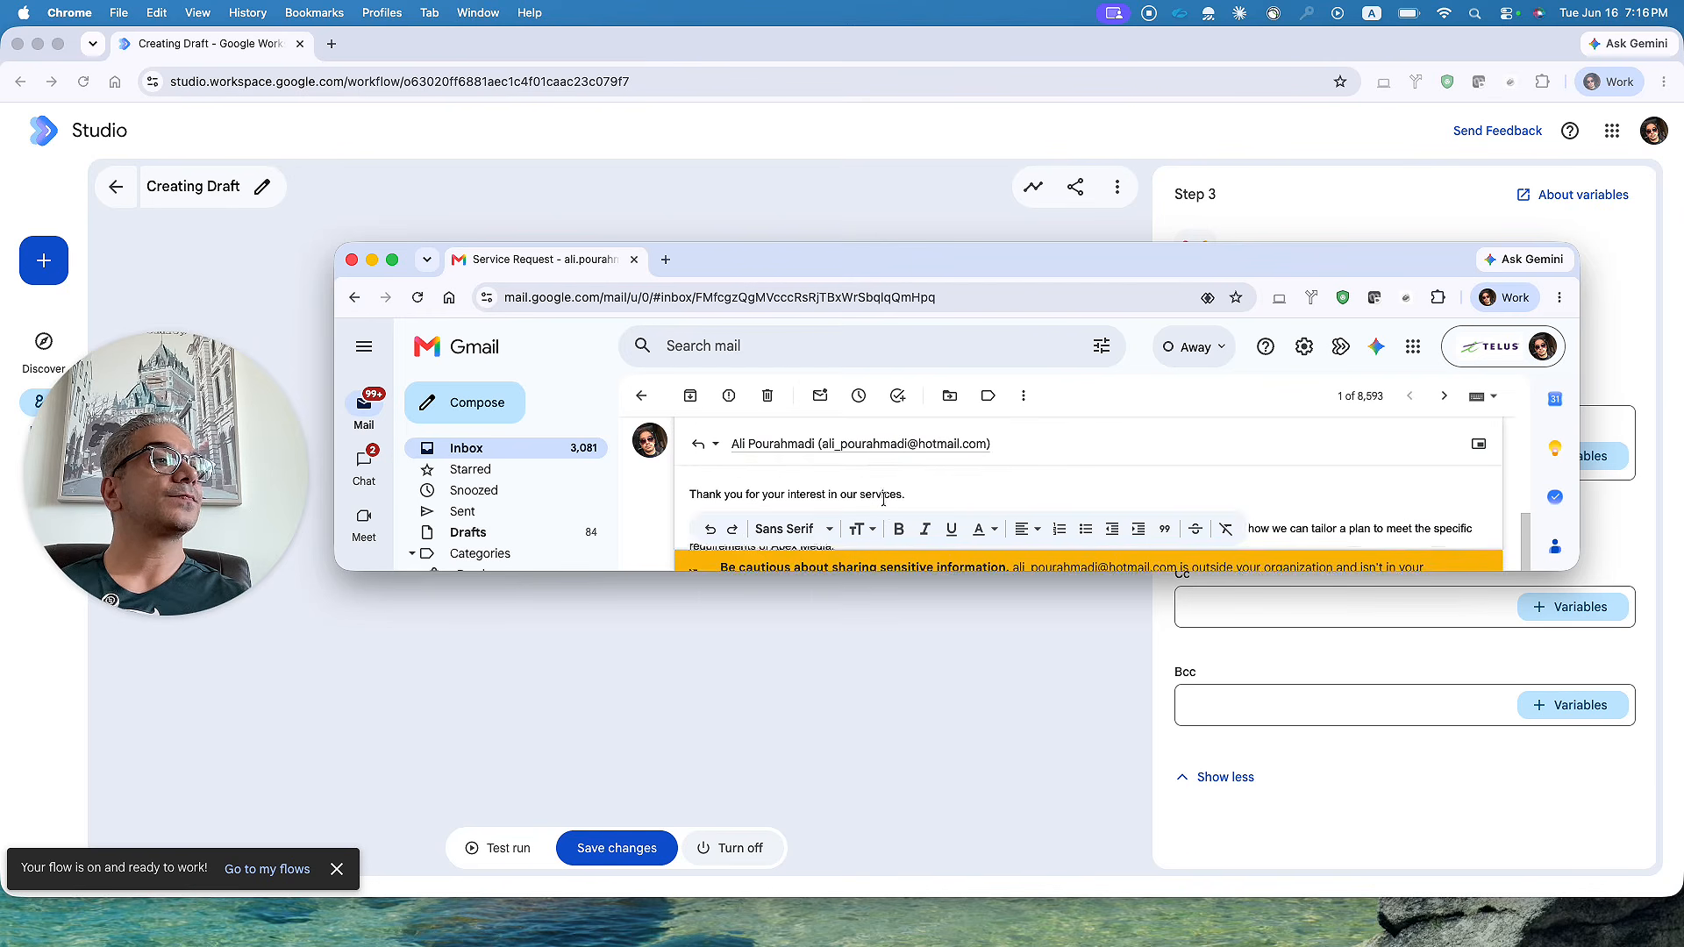
scroll(886, 497, up, 3)
scroll(887, 498, up, 3)
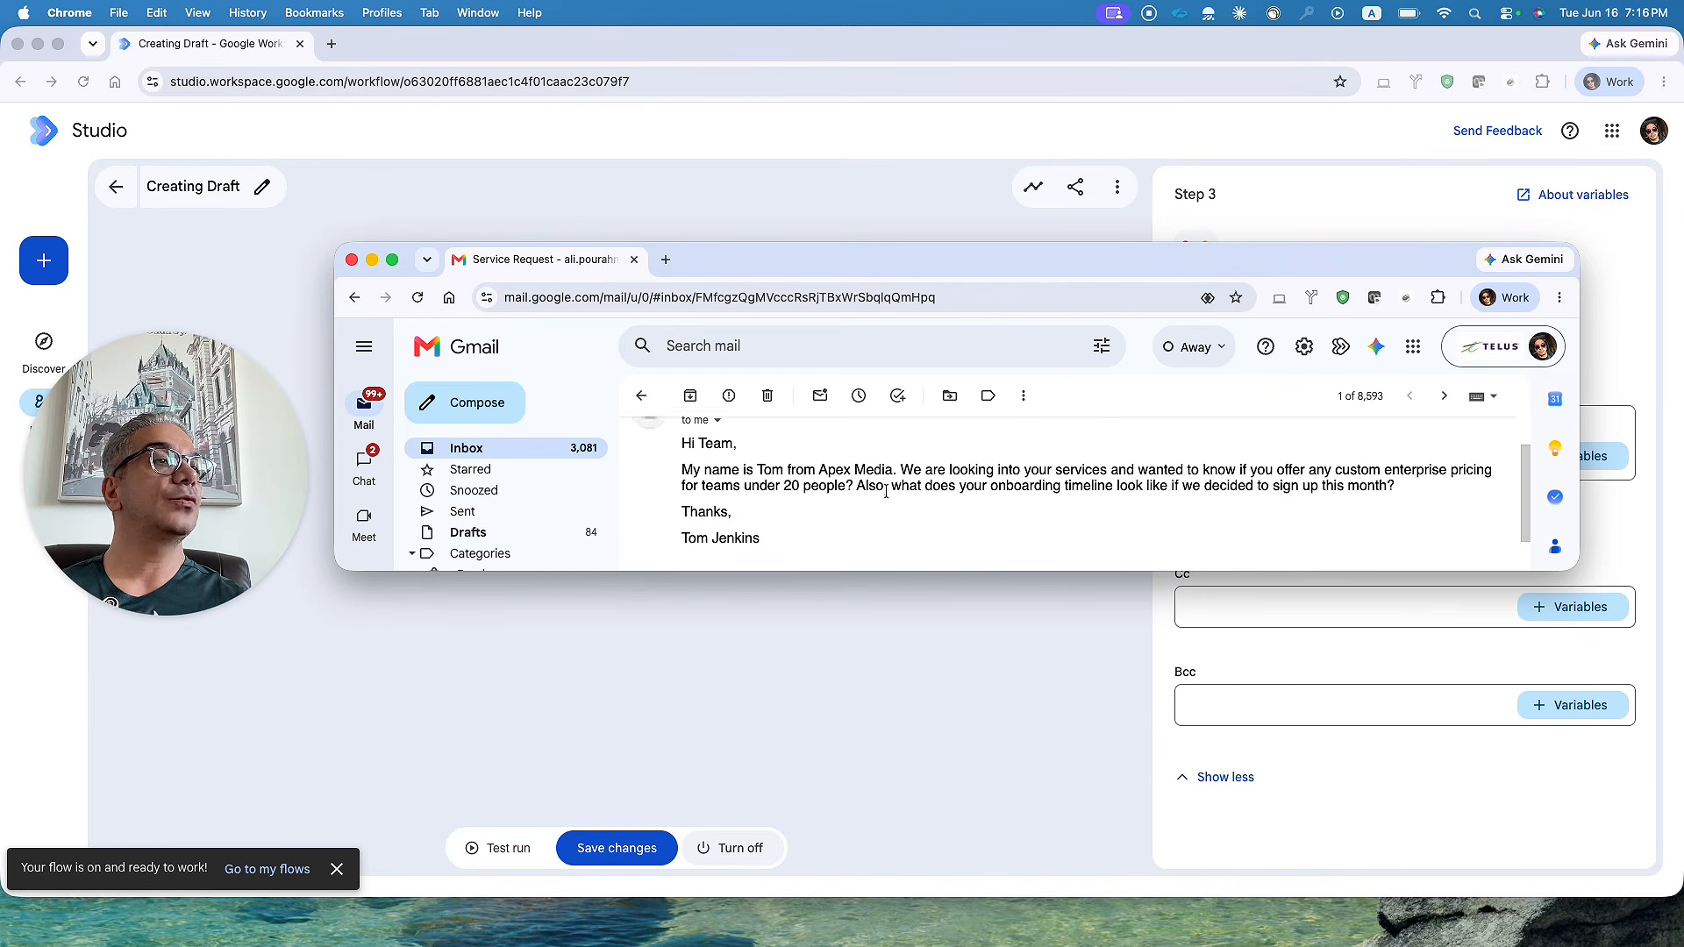
scroll(886, 491, down, 5)
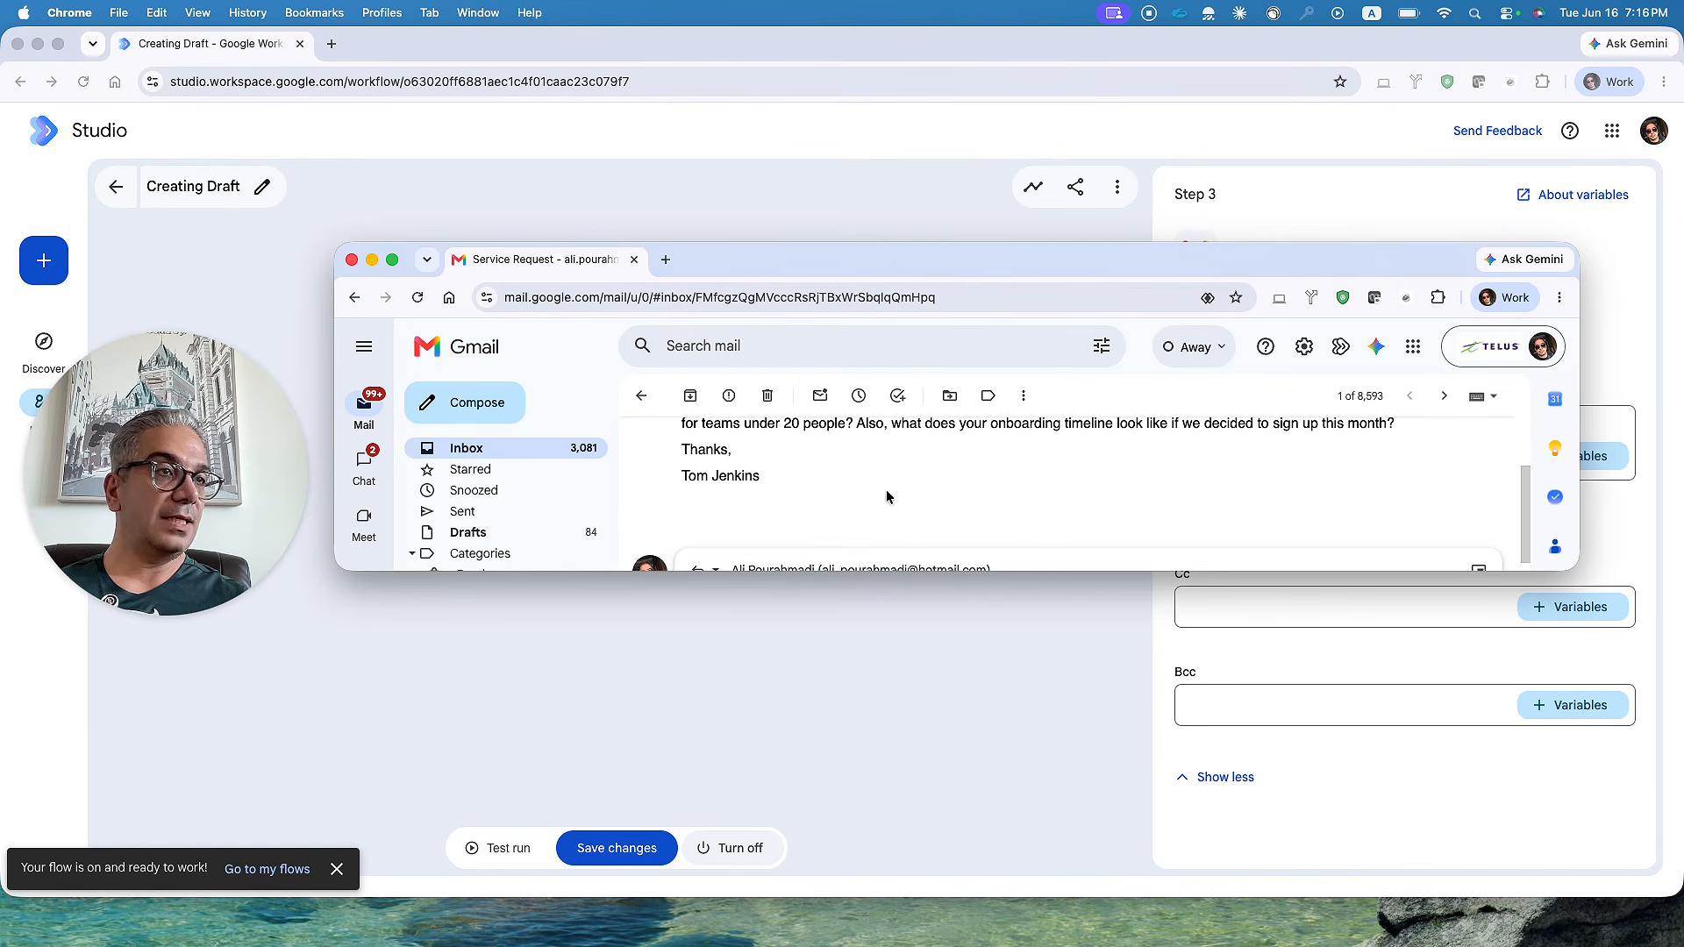
scroll(886, 491, up, 1)
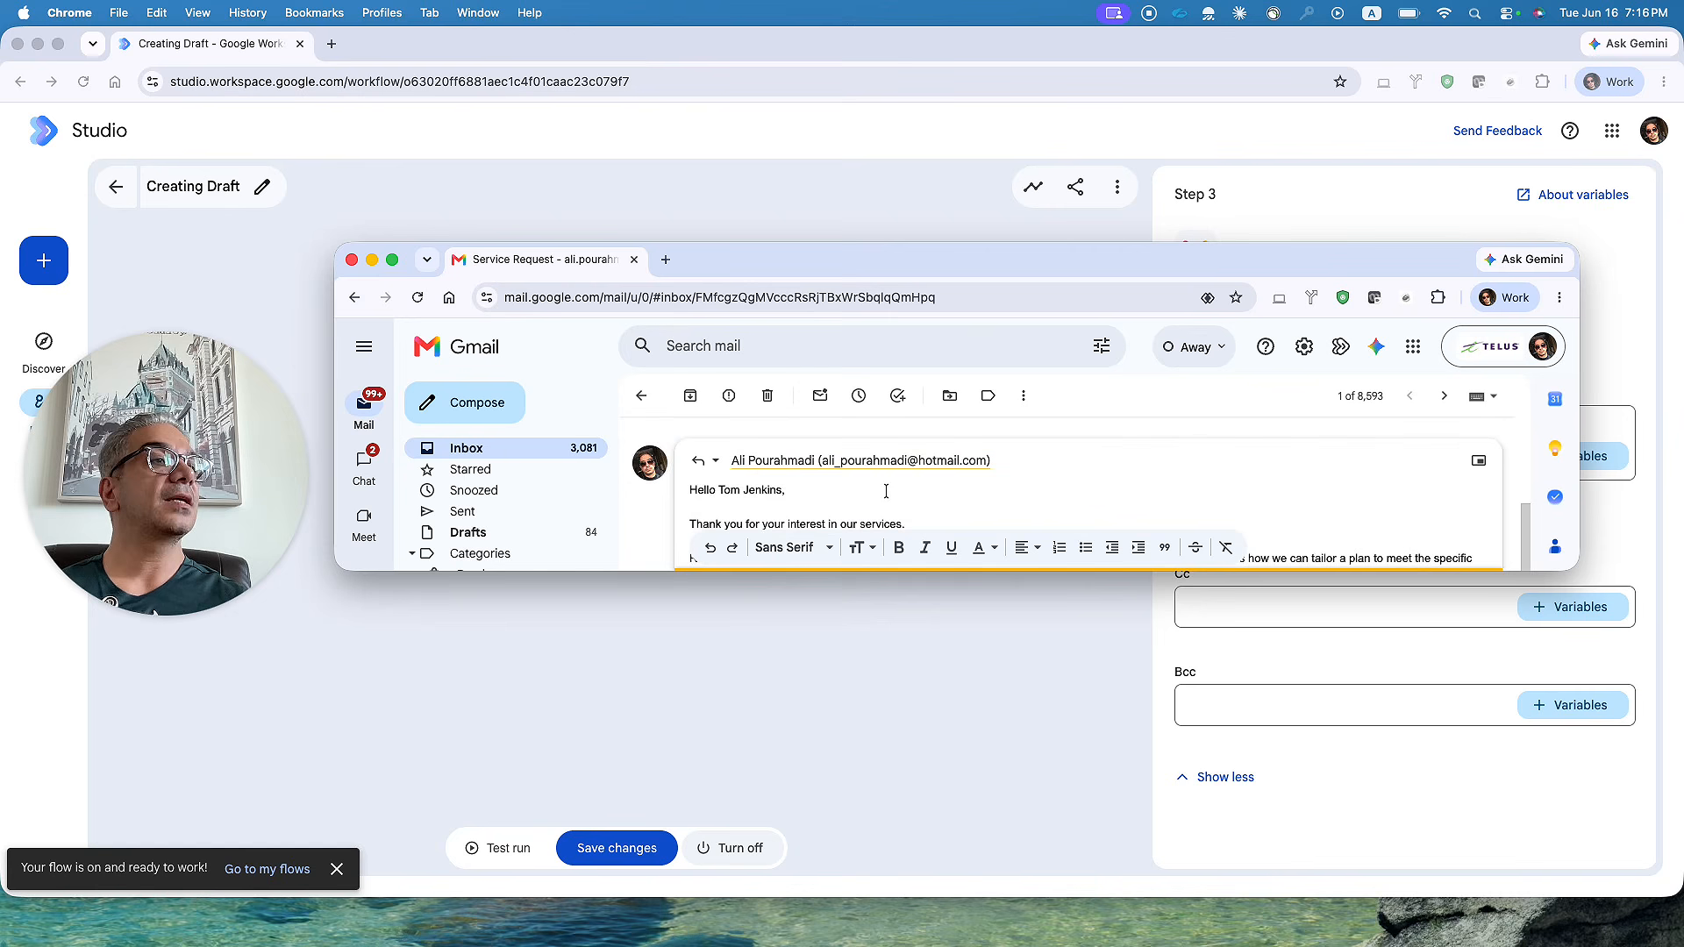
scroll(885, 491, down, 1)
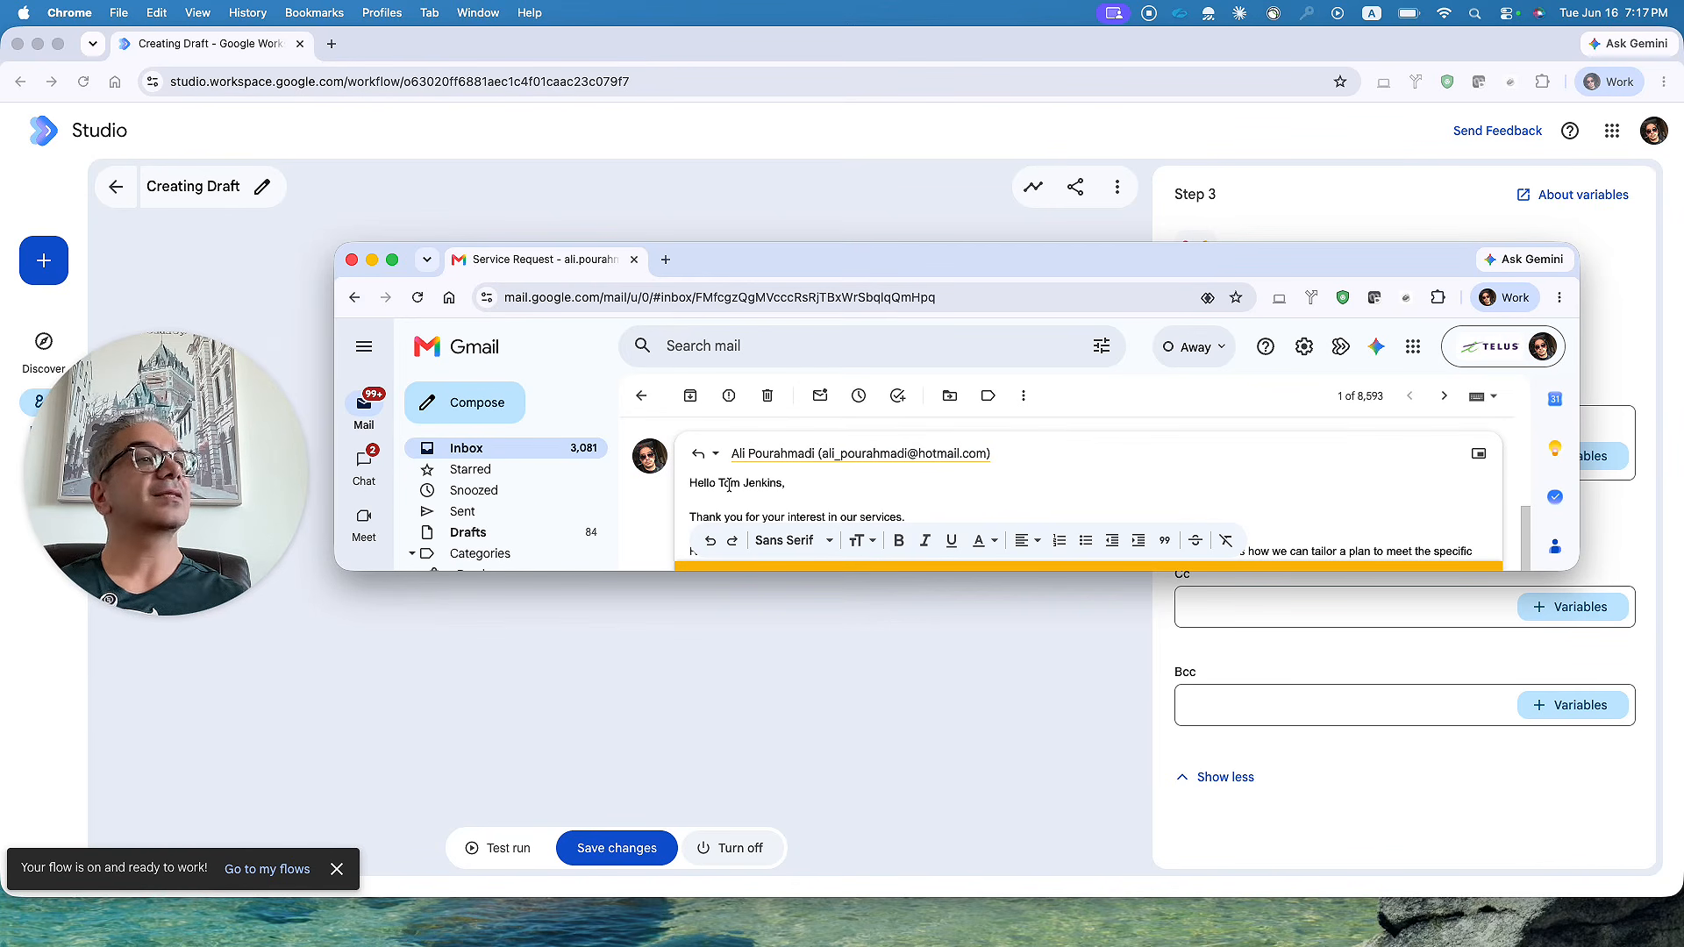
scroll(729, 485, down, 3)
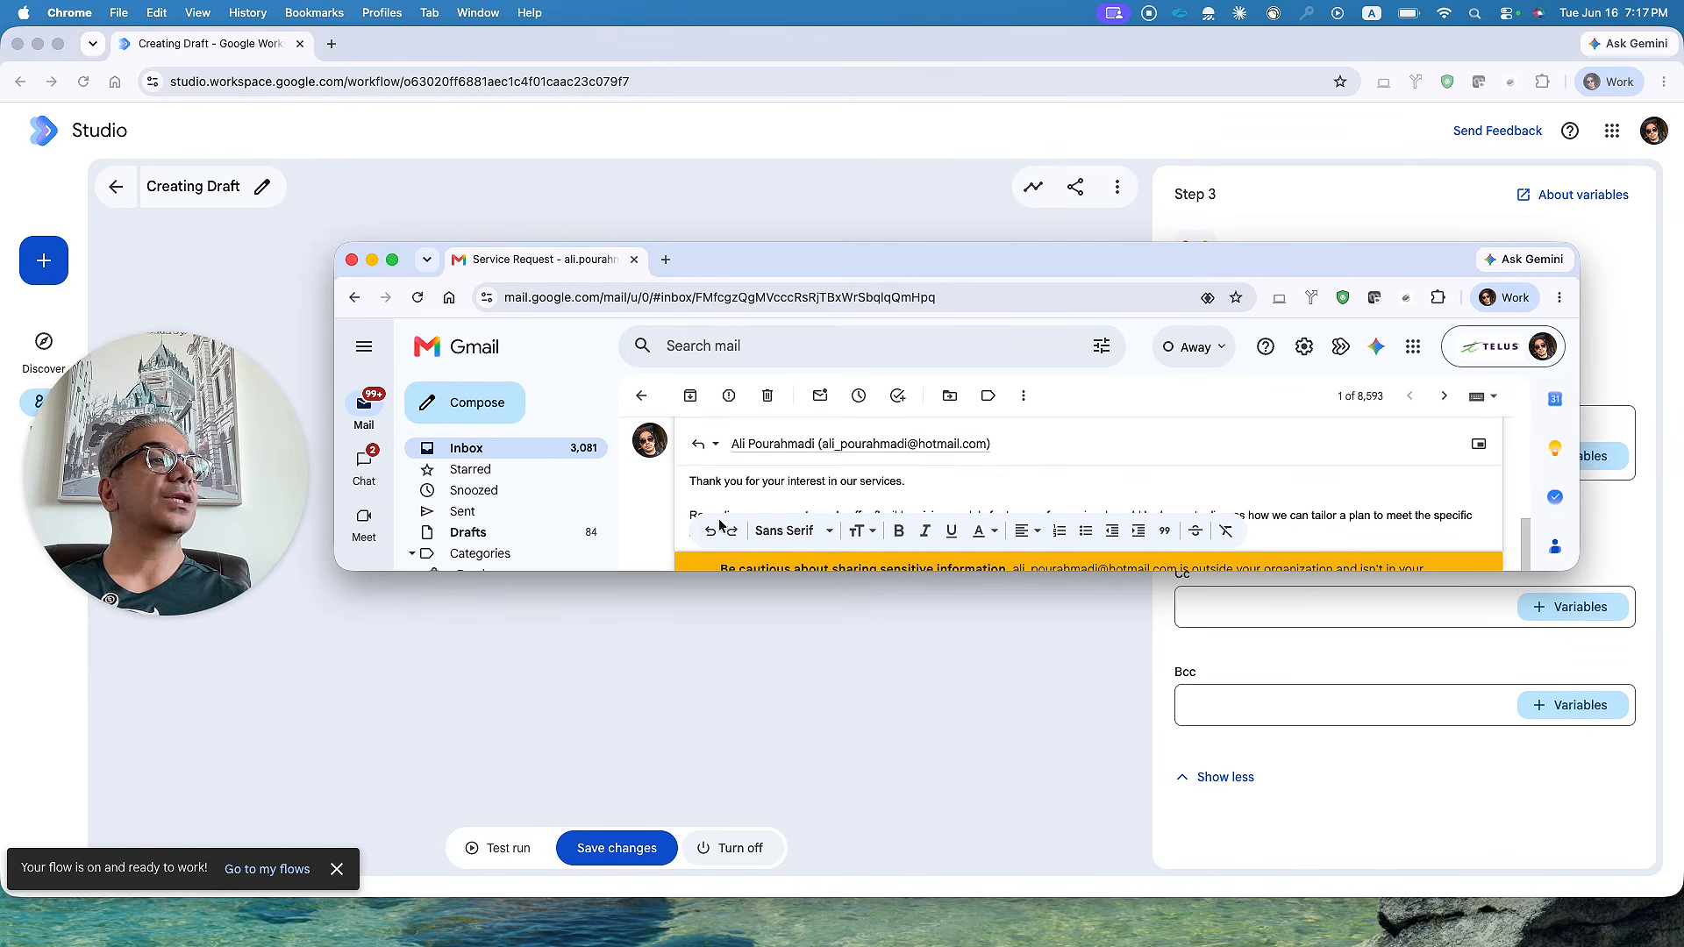
- Enlarge the Gmail window, read the full drafted reply to the "Service Request" email, and close the window
drag(685, 571, 684, 649)
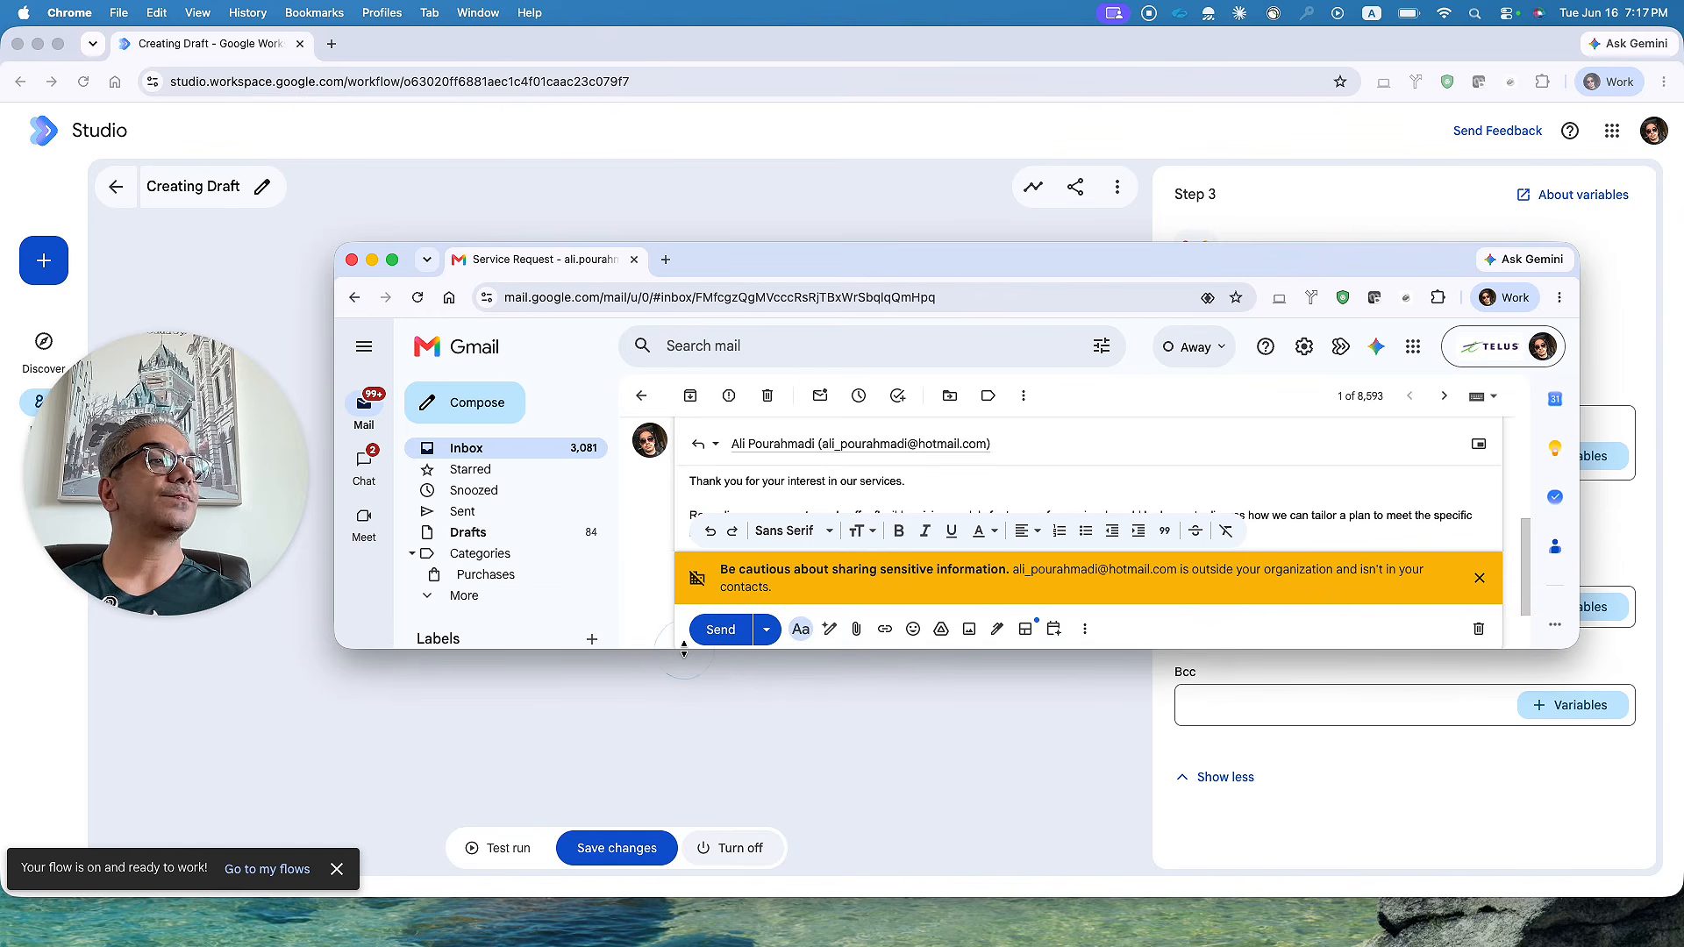
drag(936, 243, 937, 53)
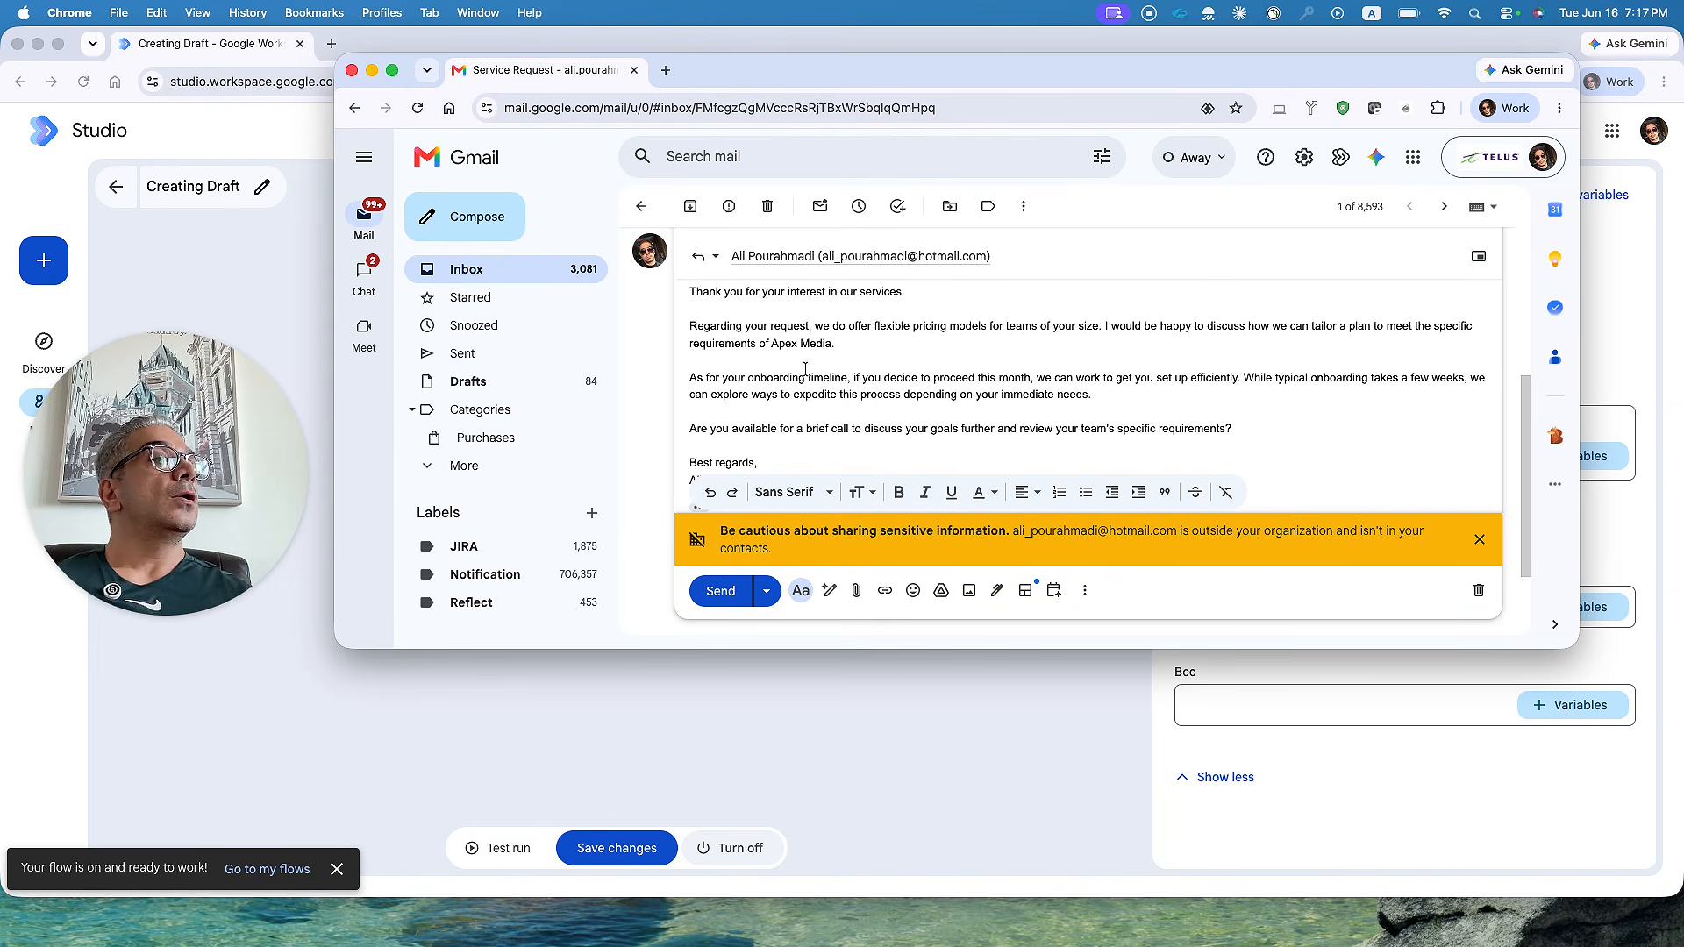
scroll(899, 383, down, 1)
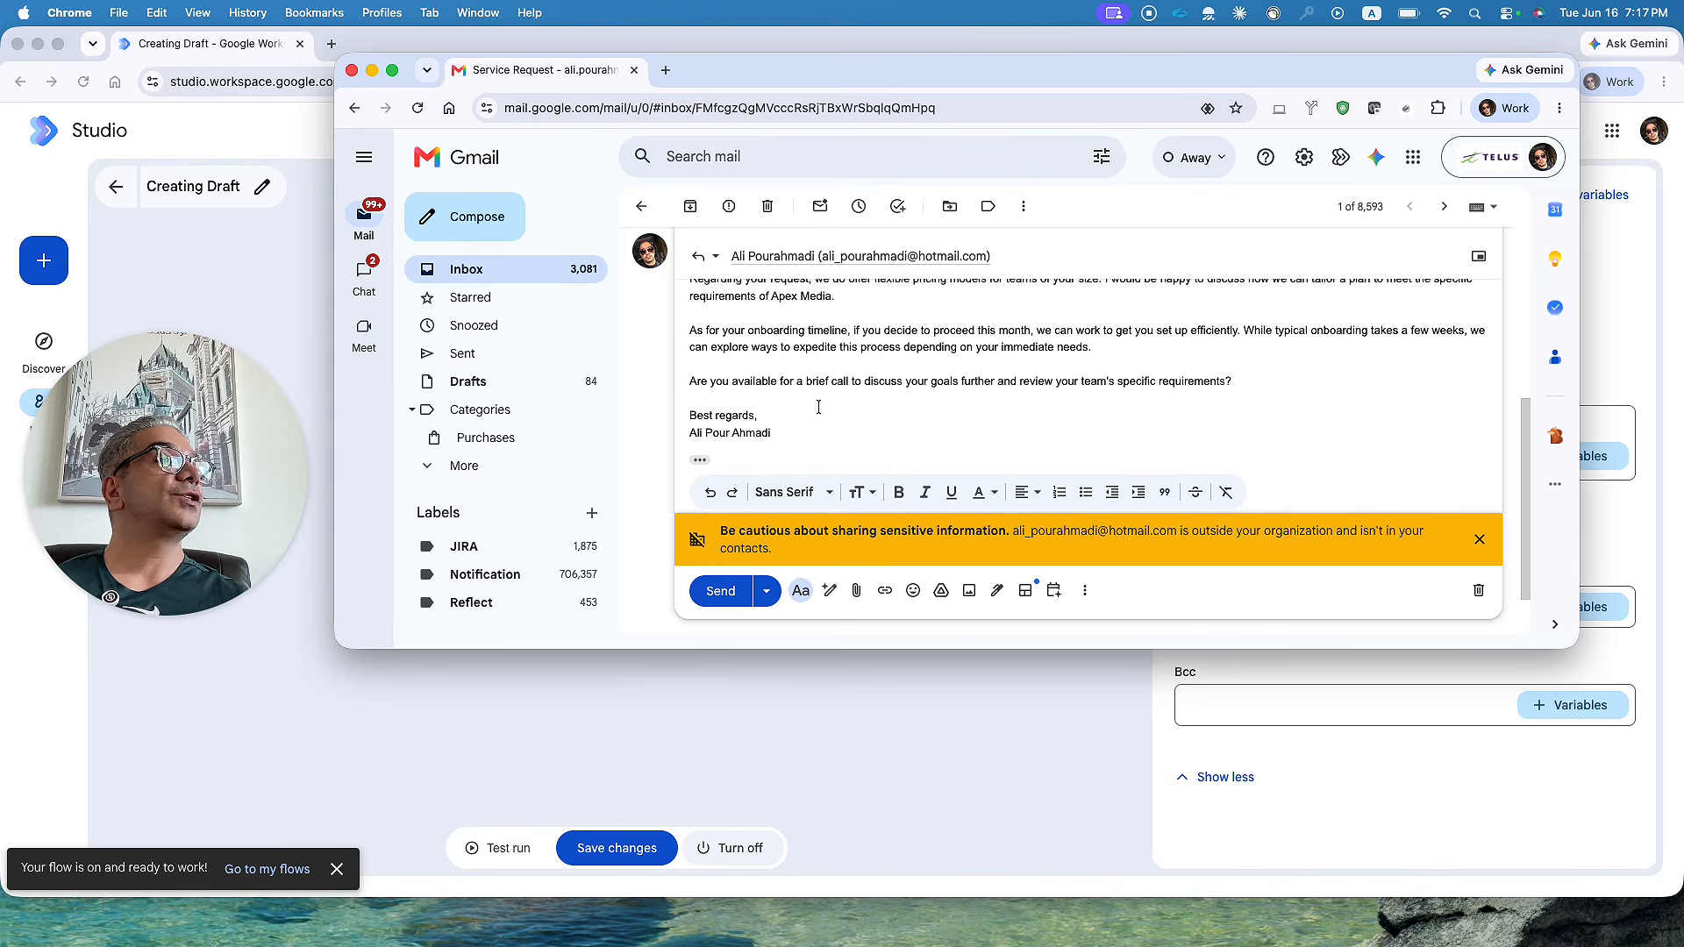
scroll(819, 407, up, 1)
scroll(819, 407, up, 3)
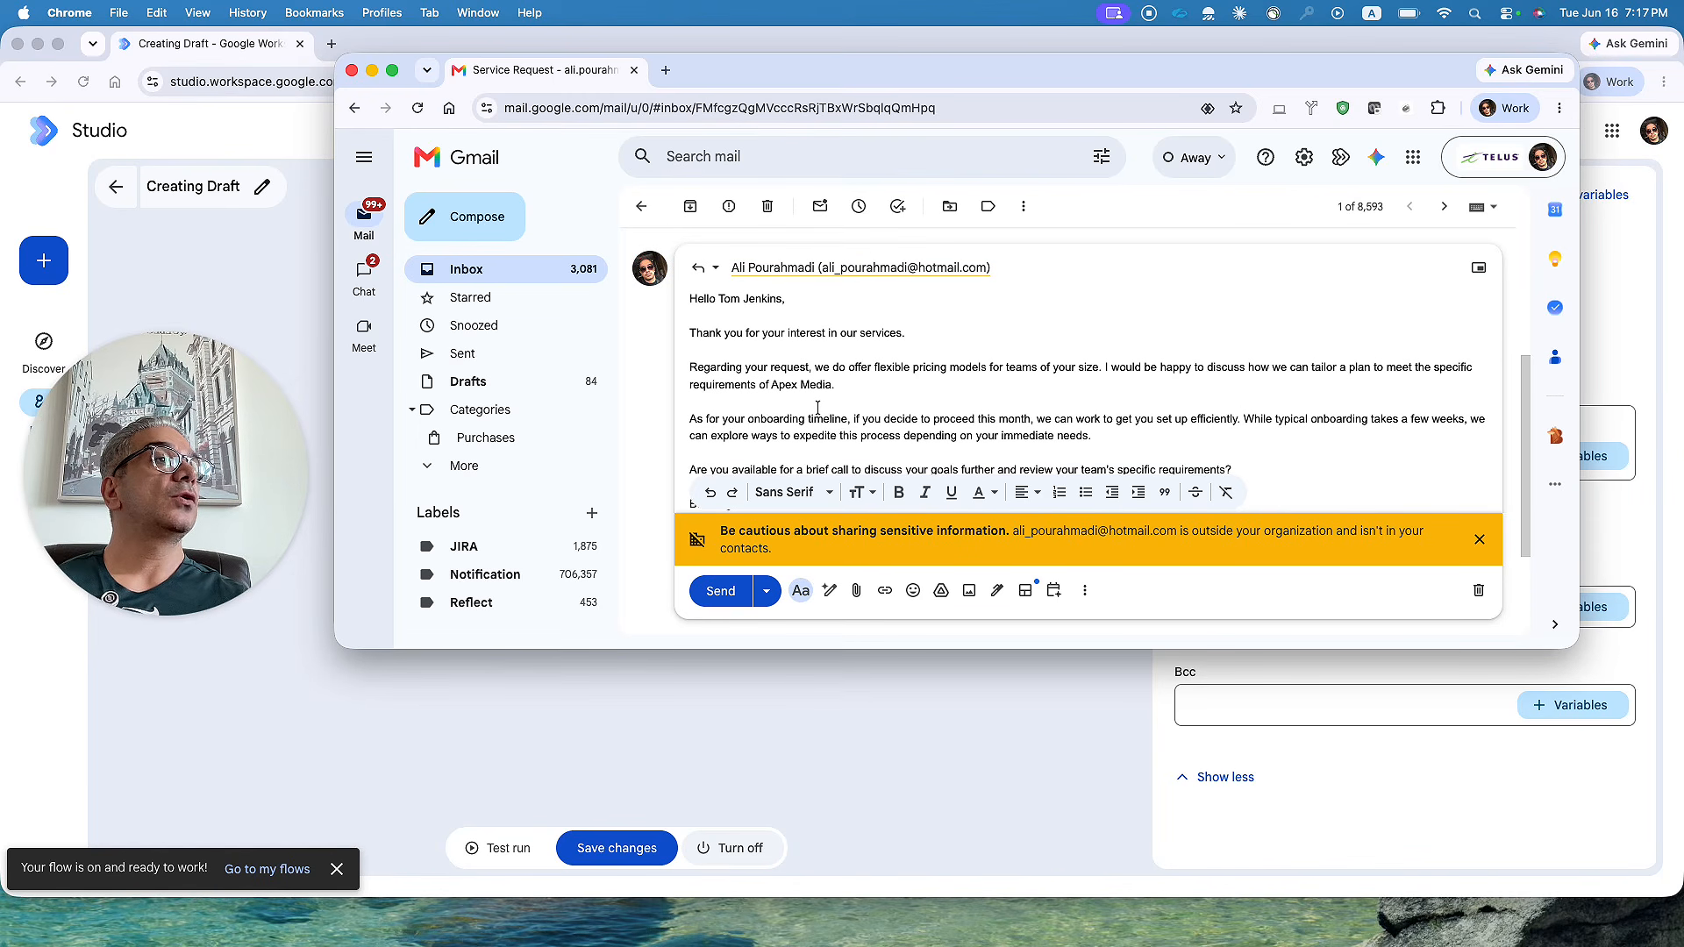
scroll(818, 407, down, 1)
scroll(818, 407, up, 2)
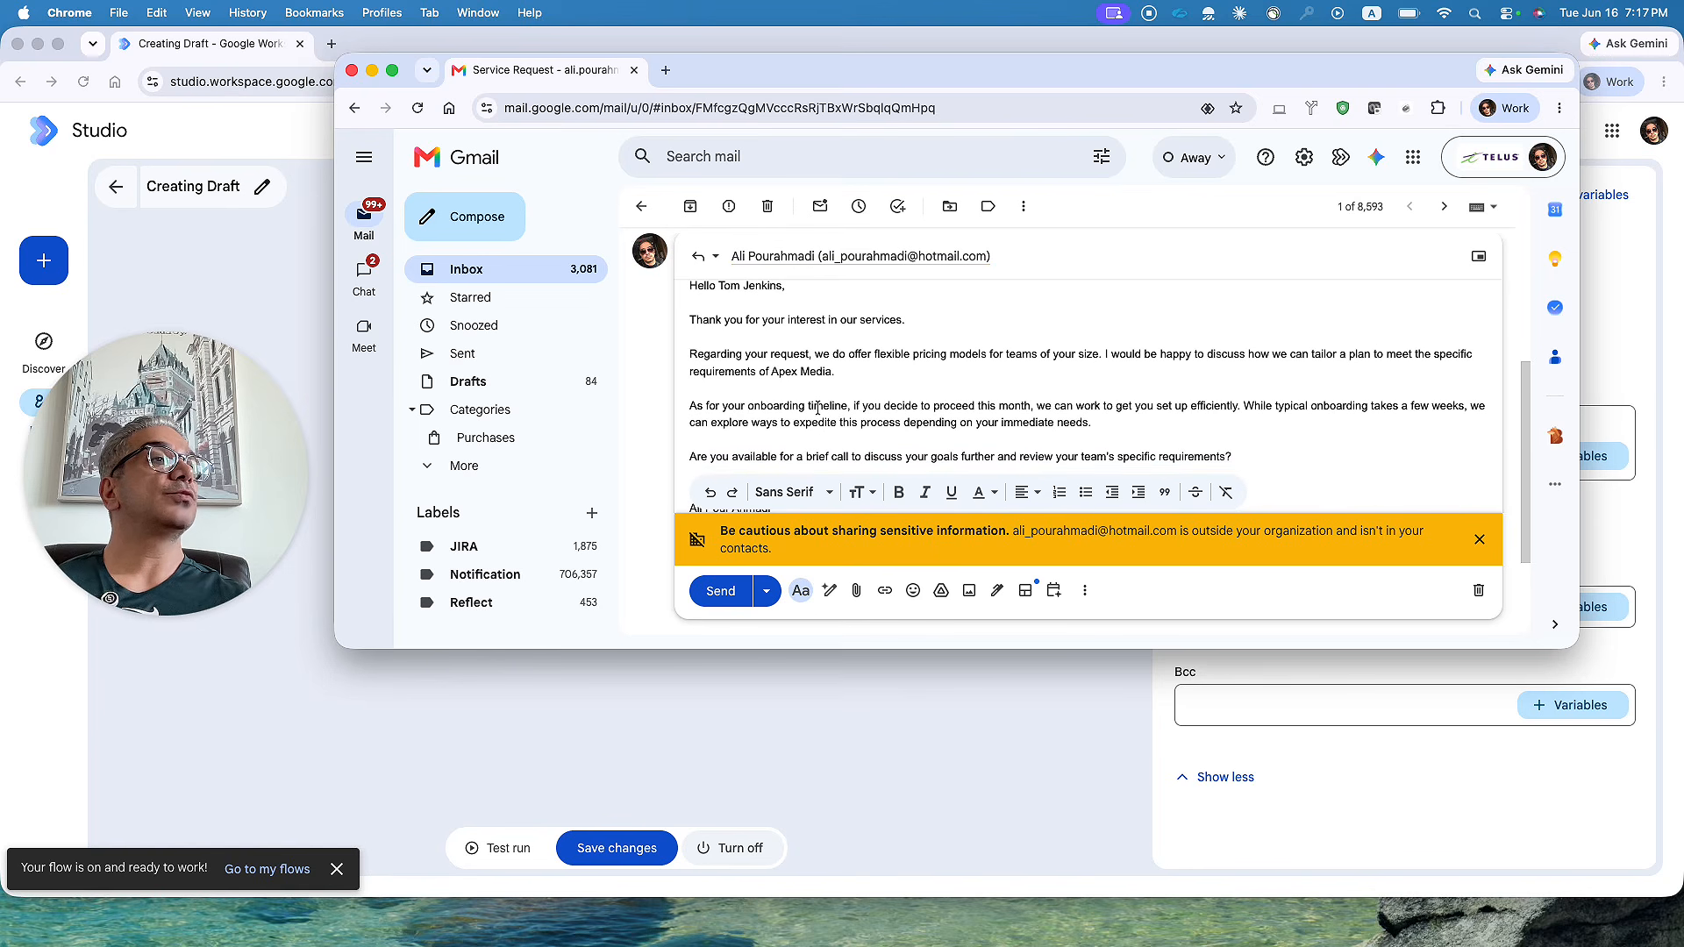
scroll(818, 407, down, 3)
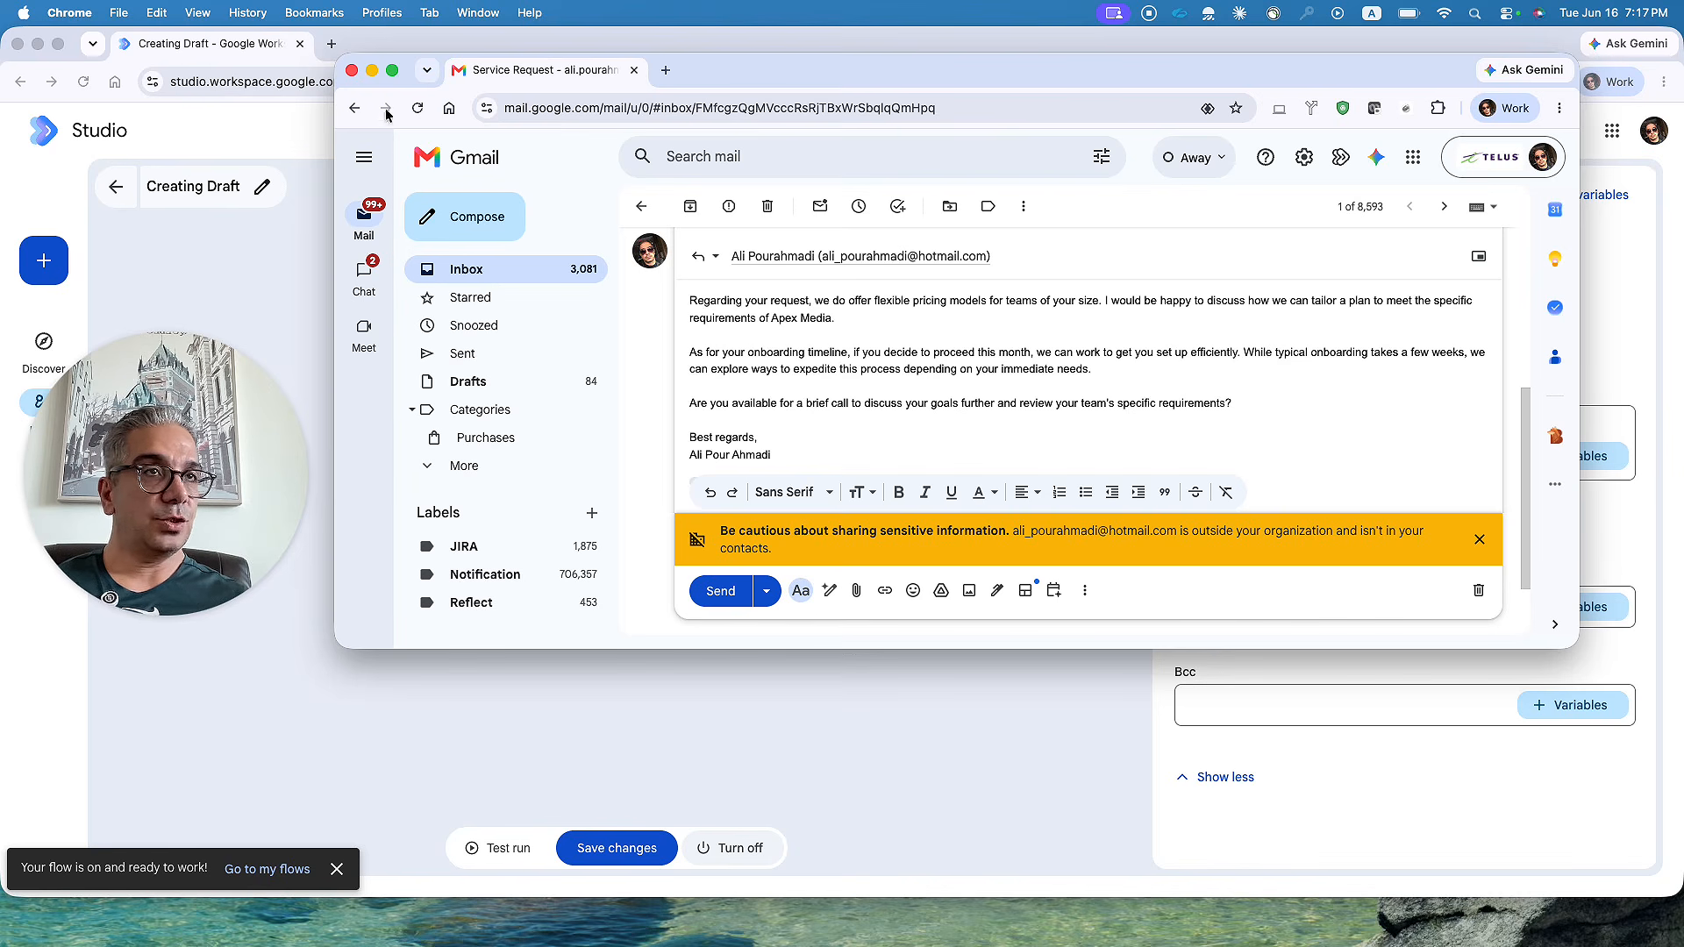
click(352, 71)
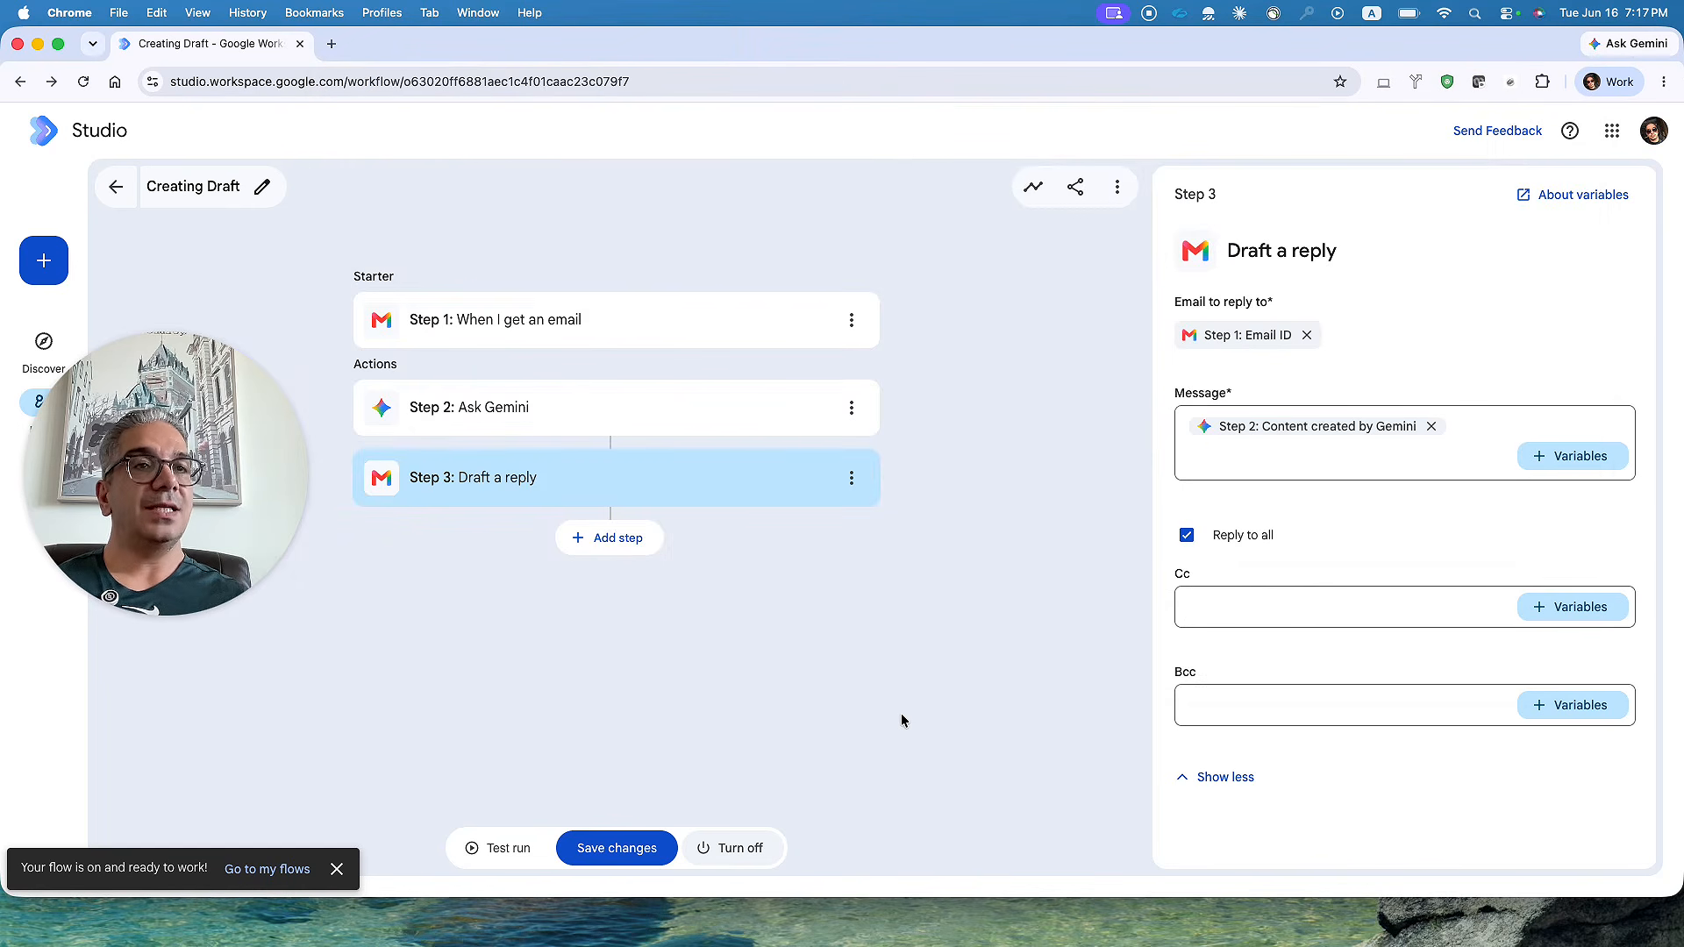